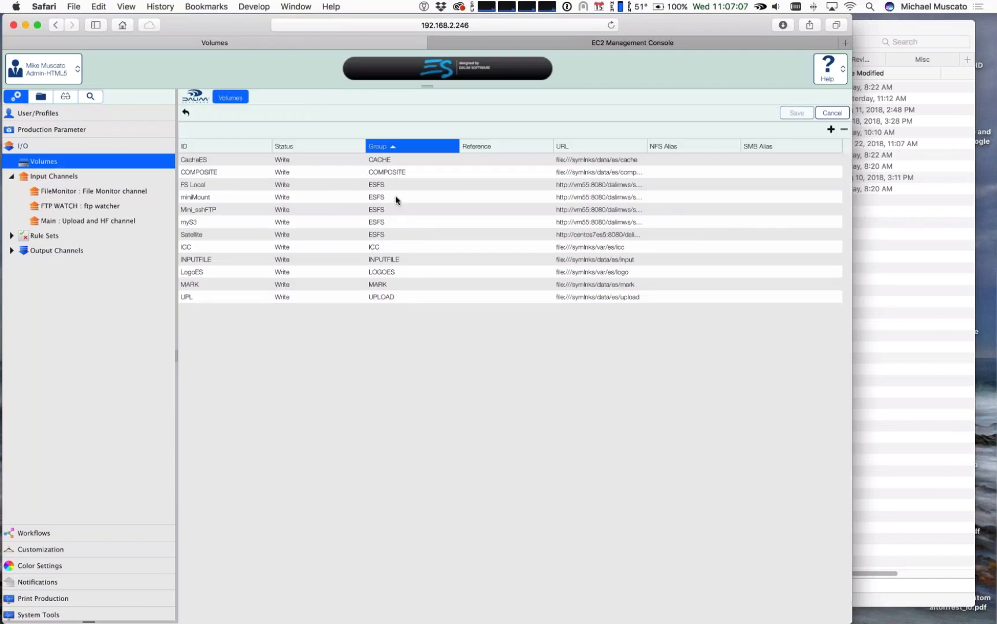
Step: Open the FS Local volume's parameters and examine its host options and path
{"action": "left_click", "coordinate": [368, 185]}
{"action": "left_click", "coordinate": [209, 196]}
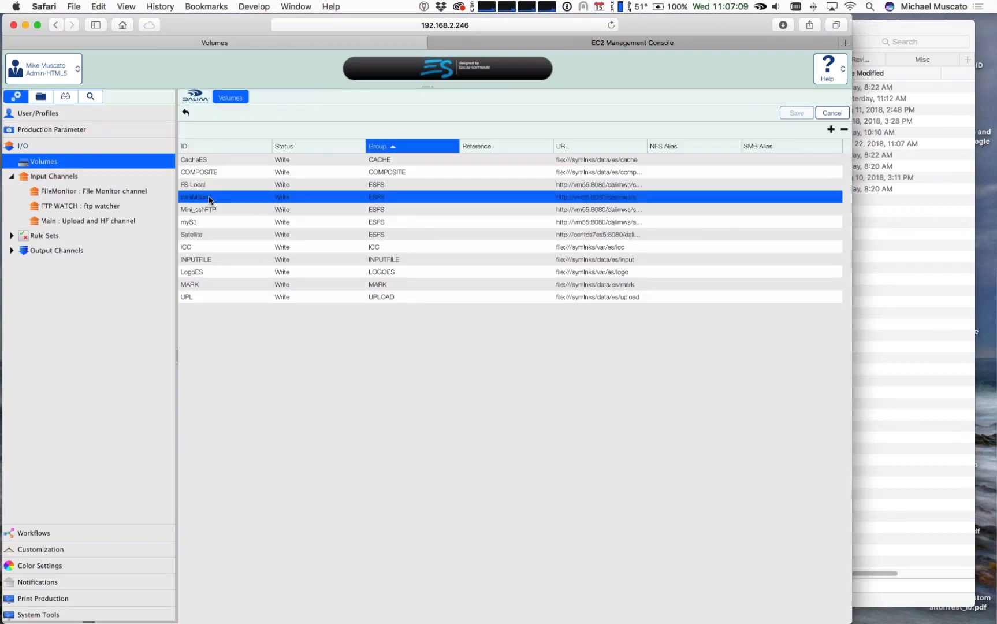
{"action": "left_click", "coordinate": [200, 185]}
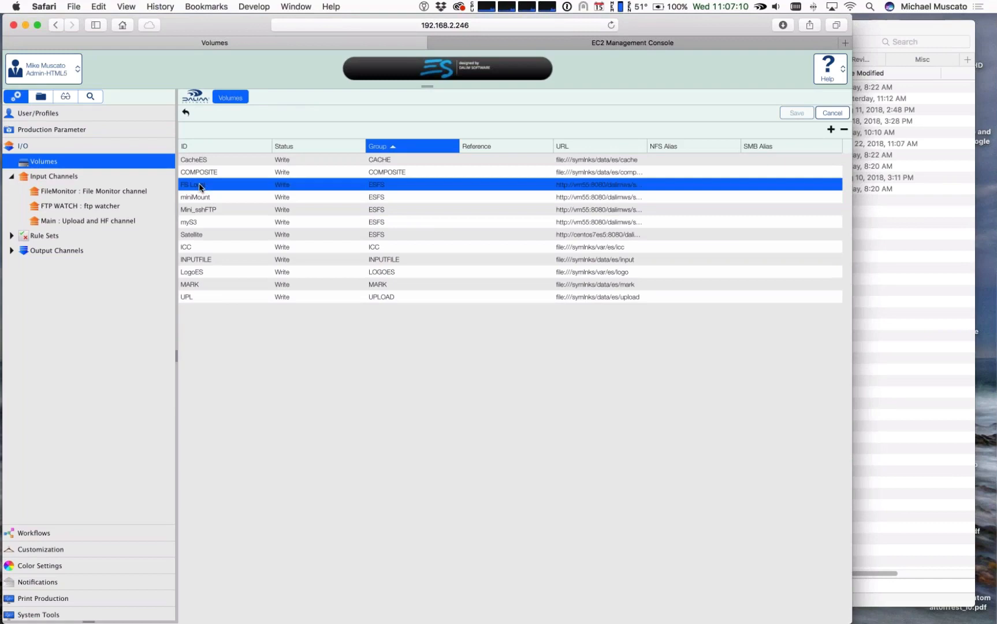
{"action": "double_click", "coordinate": [200, 185]}
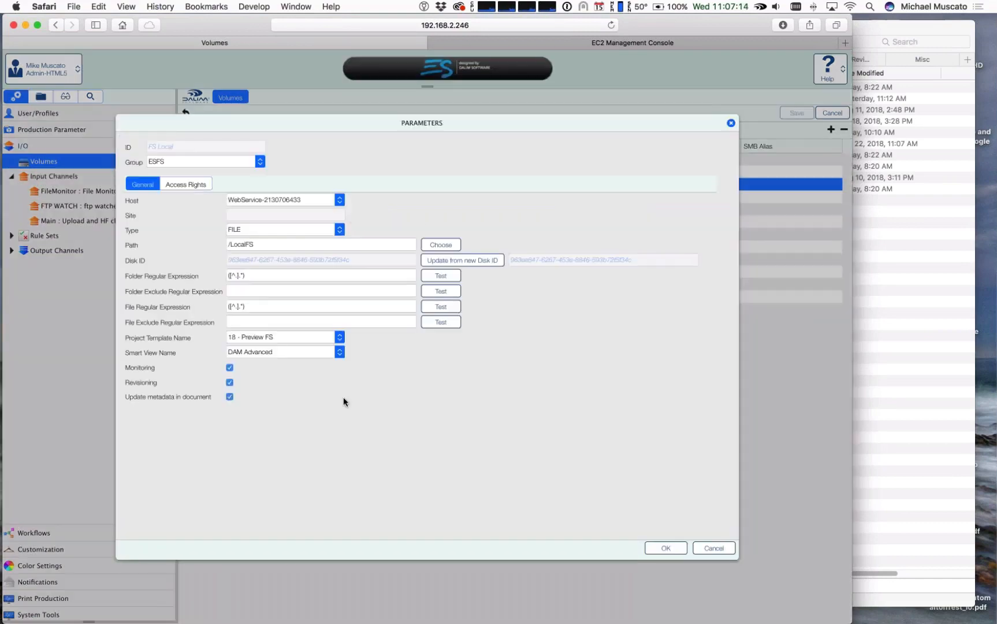
{"action": "left_click", "coordinate": [341, 200]}
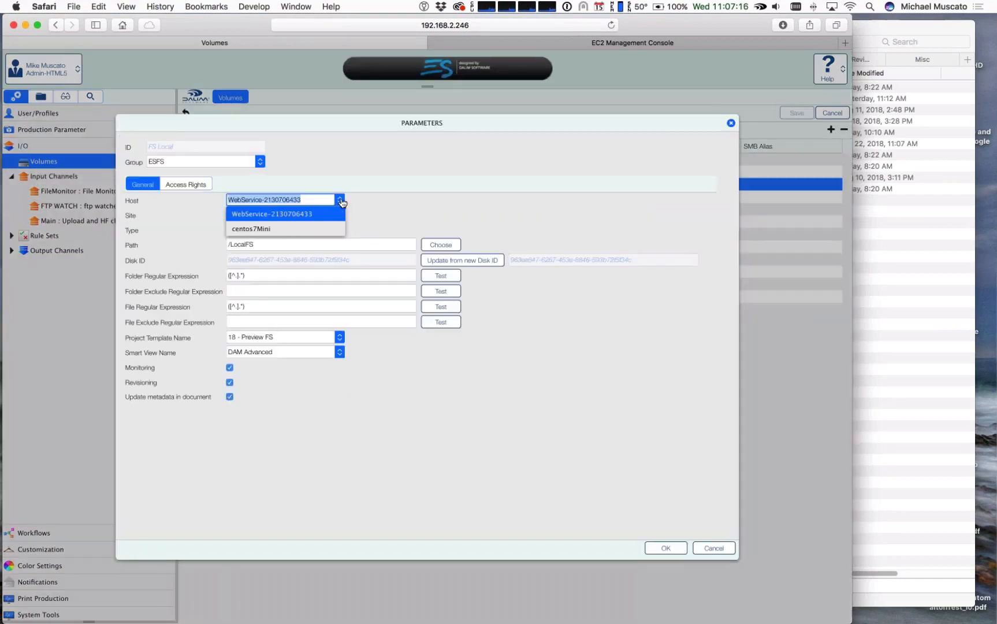
{"action": "left_click", "coordinate": [300, 215]}
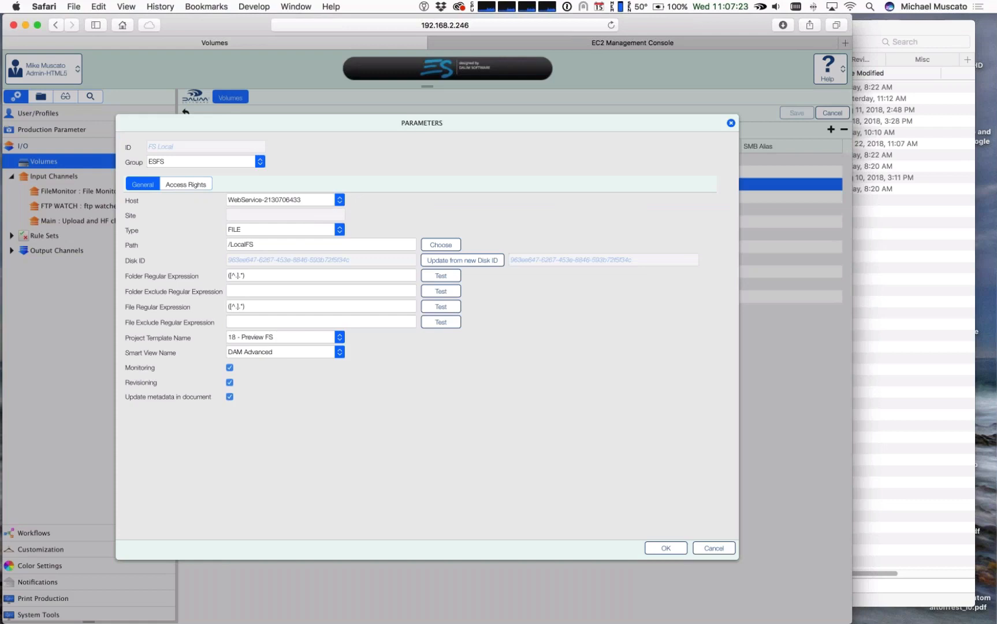
{"action": "left_click_drag", "start_coordinate": [260, 244], "coordinate": [214, 244]}
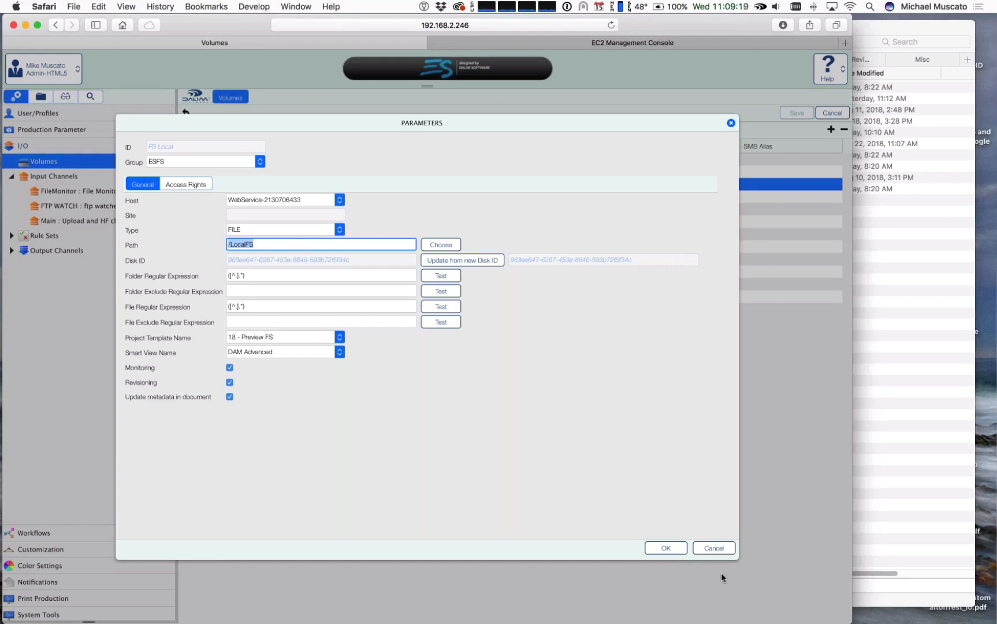
Step: Try limiting FS Local's readable folders to the Los Pollos Hermanos group, restore All Groups for reading and writing, and discard the edits
{"action": "left_click", "coordinate": [190, 185]}
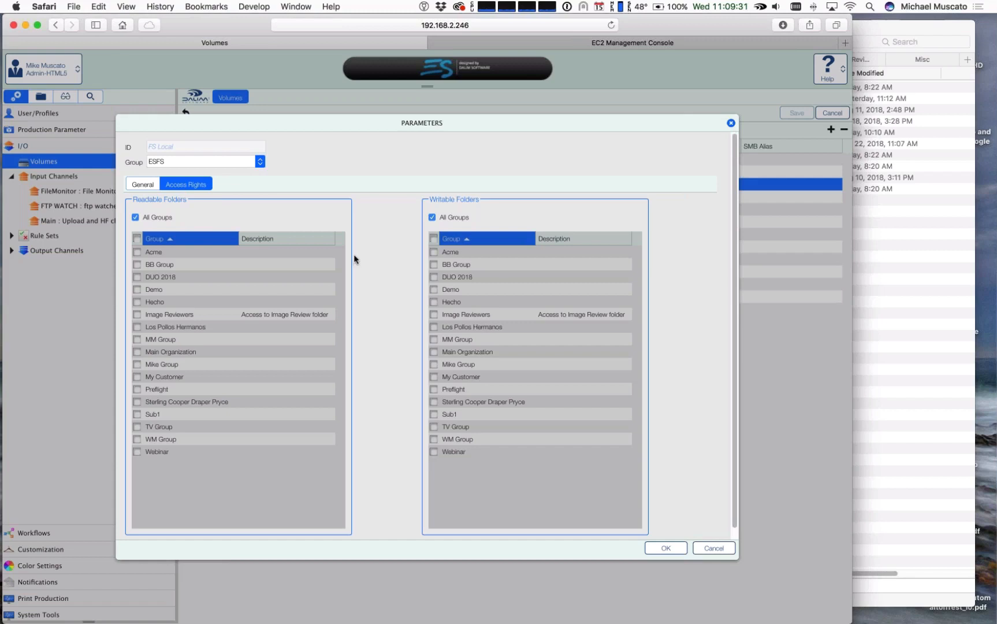
{"action": "left_click", "coordinate": [135, 218]}
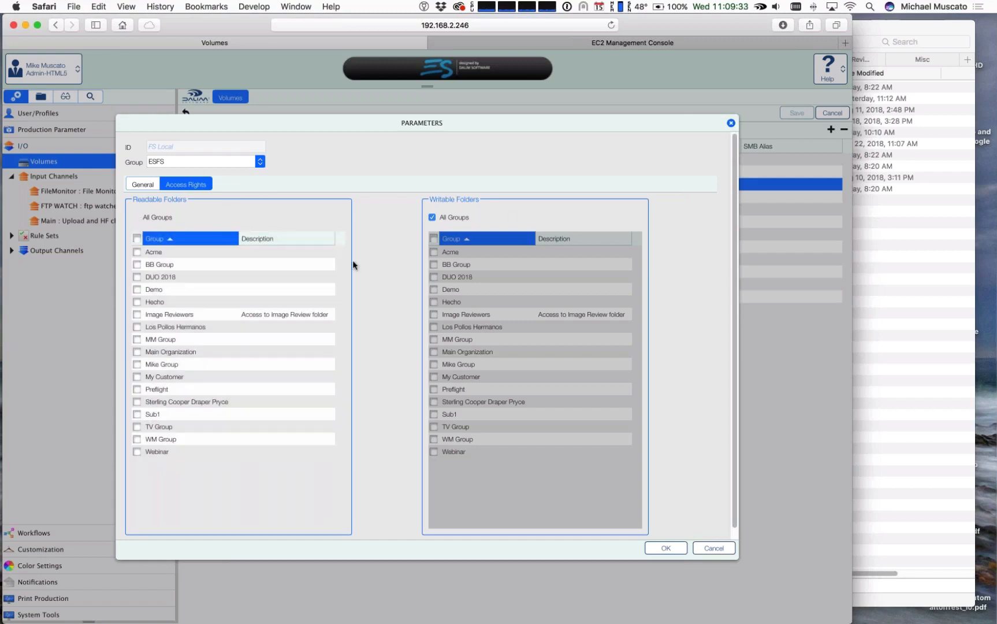
{"action": "left_click", "coordinate": [430, 217]}
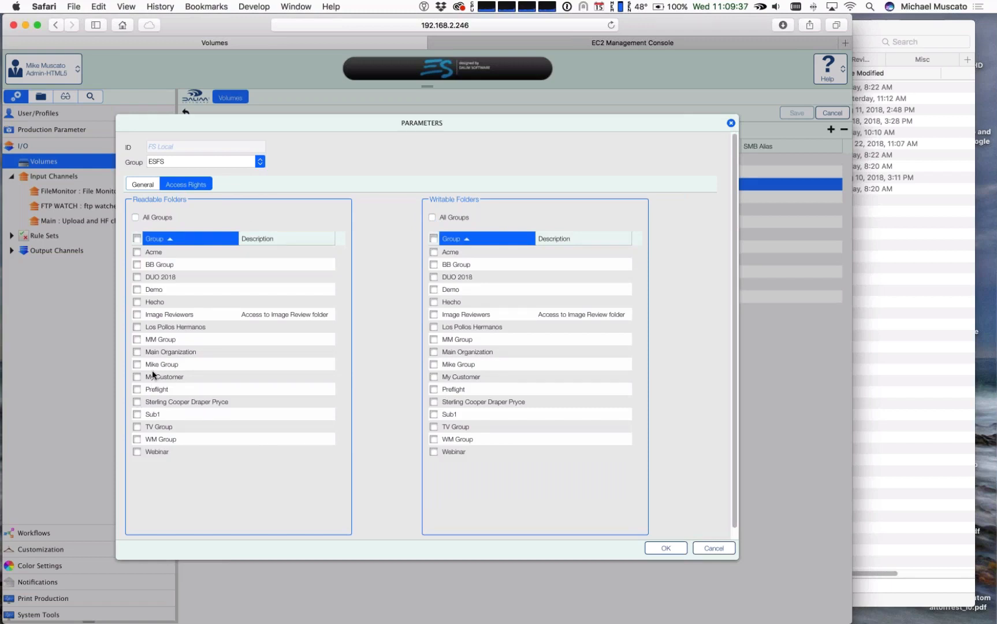
{"action": "left_click", "coordinate": [137, 327]}
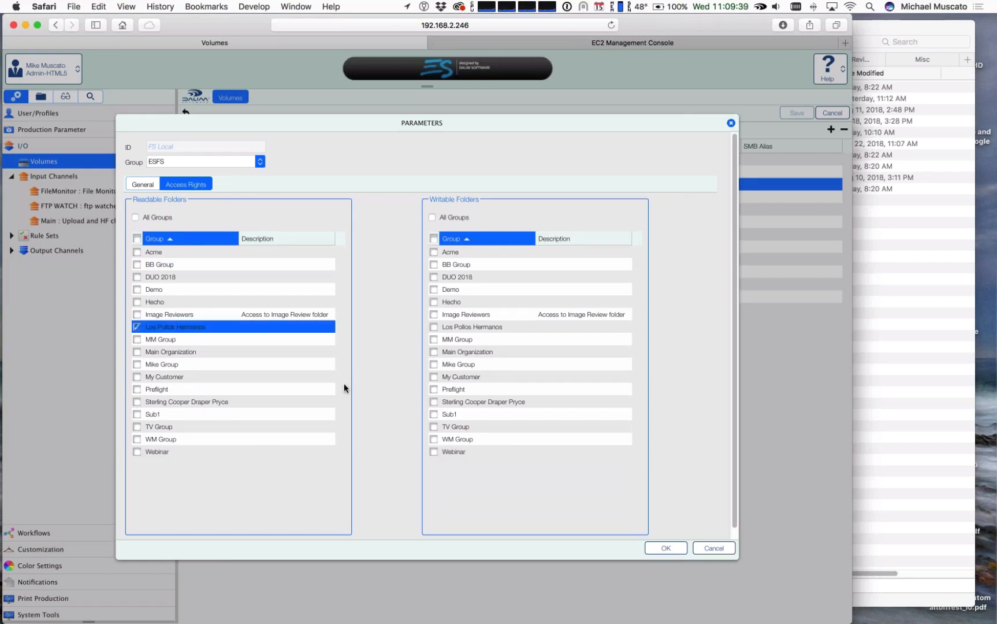
{"action": "left_click", "coordinate": [137, 328]}
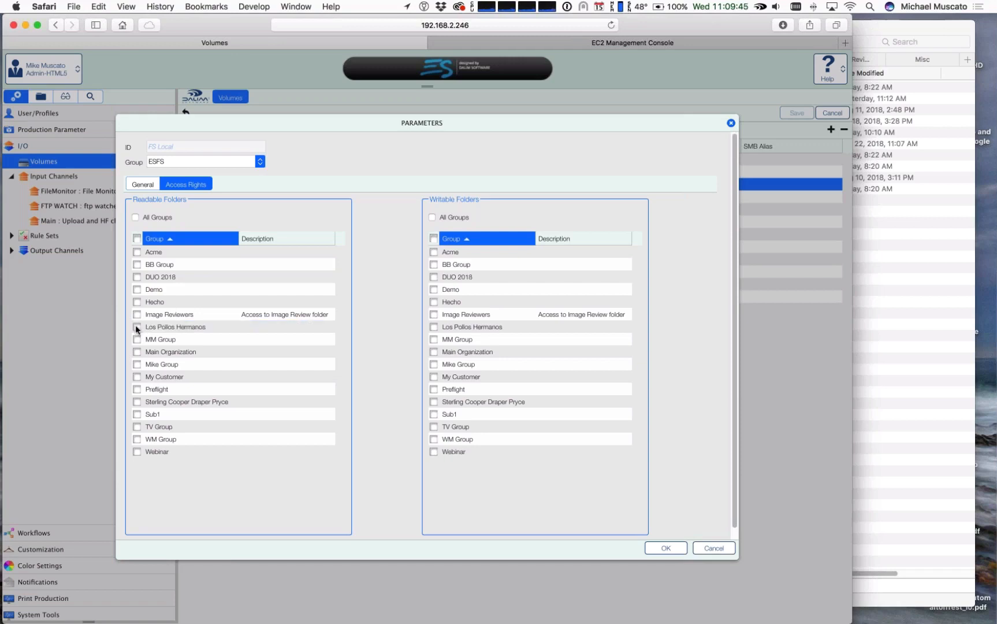
{"action": "left_click", "coordinate": [432, 217]}
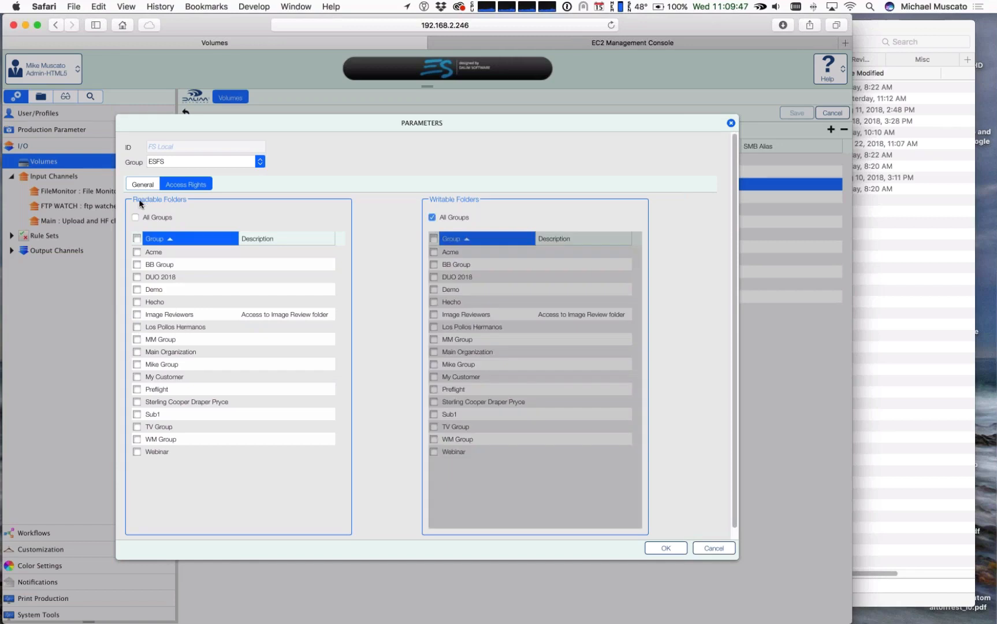
{"action": "left_click", "coordinate": [136, 217]}
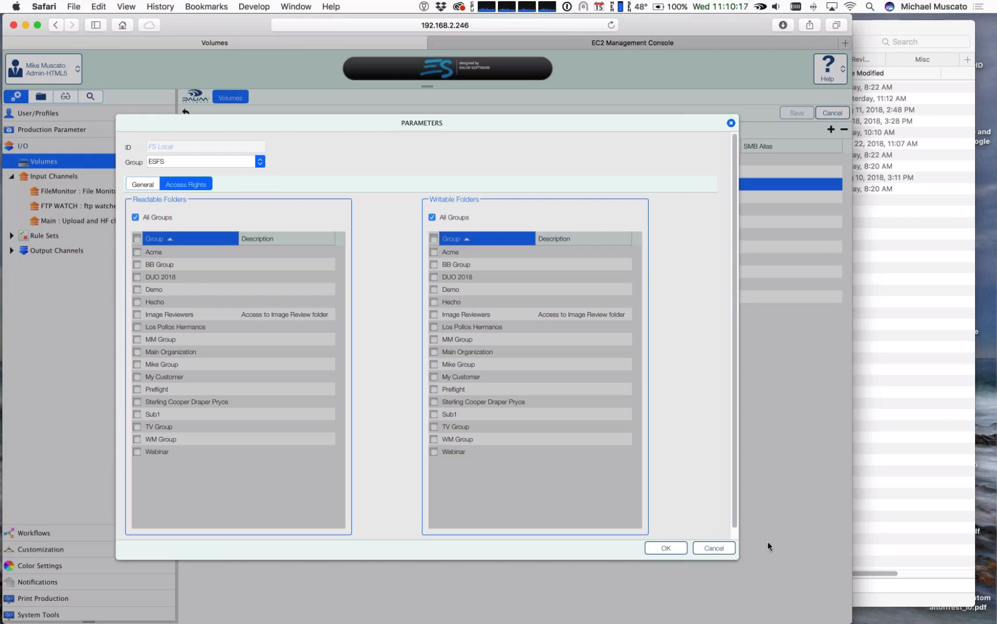
{"action": "left_click", "coordinate": [714, 547]}
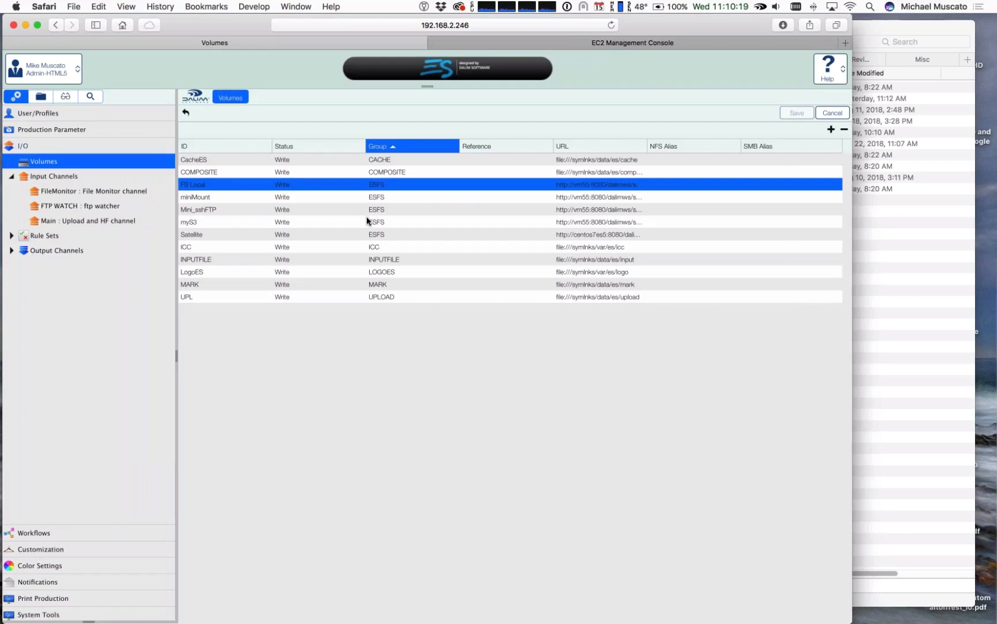
Step: Examine the miniMount volume's general parameters, including its path, and close them without changes
{"action": "left_click", "coordinate": [201, 198]}
{"action": "double_click", "coordinate": [201, 197]}
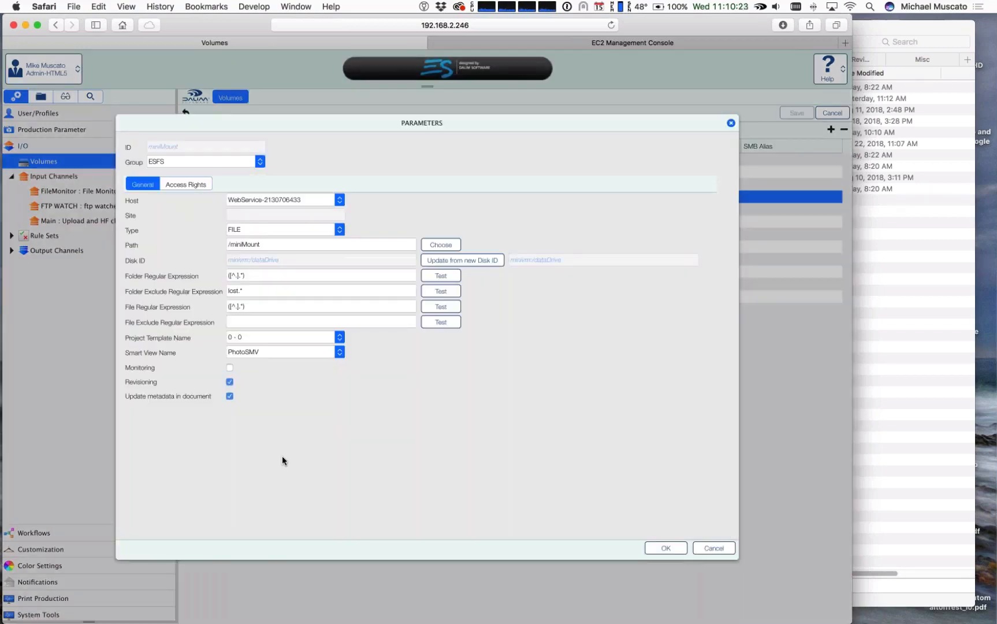
{"action": "left_click_drag", "start_coordinate": [267, 242], "coordinate": [219, 240]}
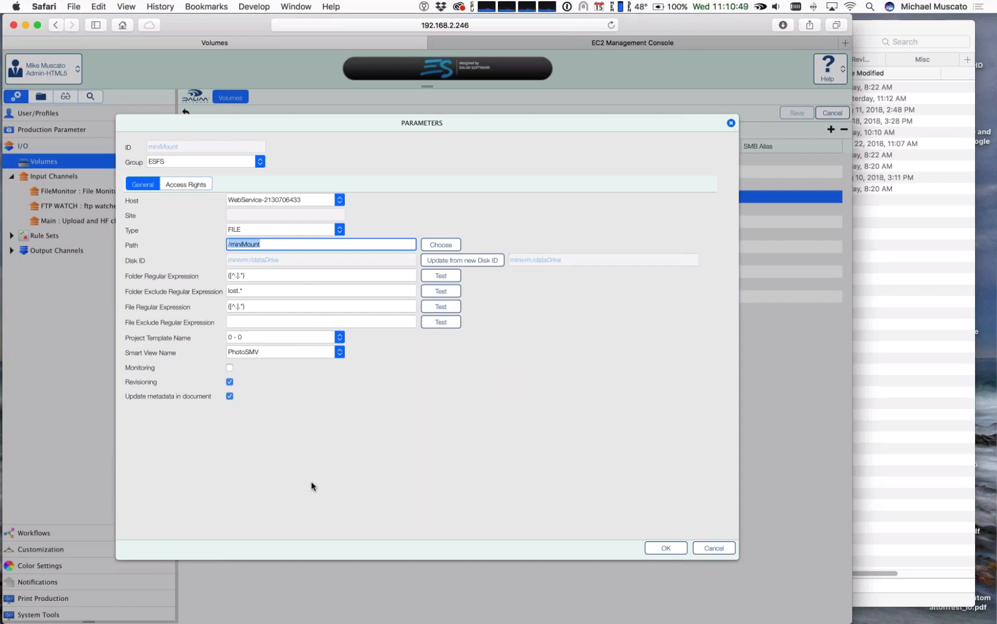
{"action": "left_click", "coordinate": [719, 550]}
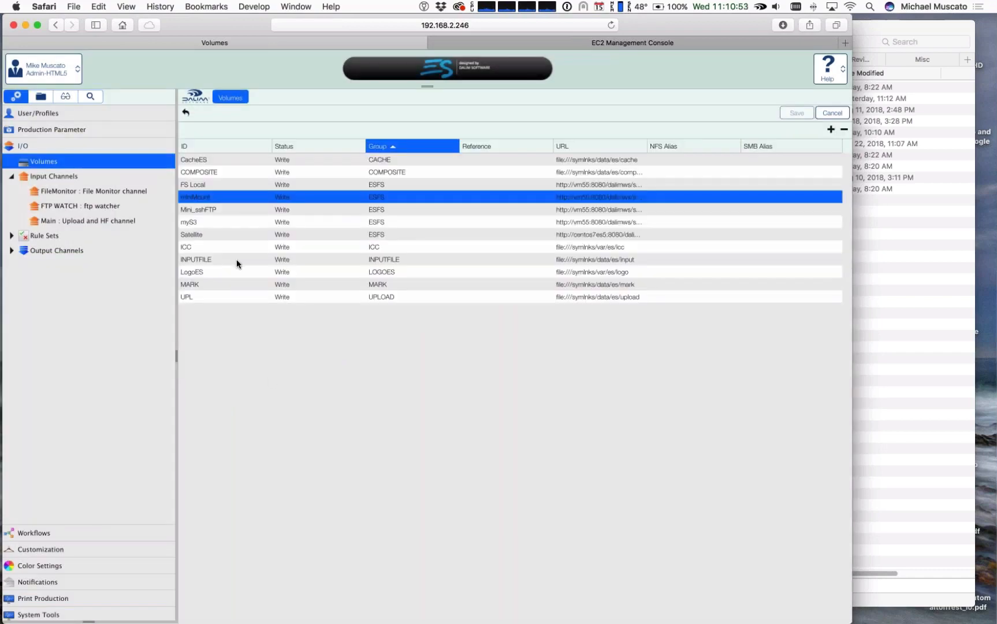
Step: Open the Mini_sshFTP volume's parameters and examine its connection type options and server address
{"action": "double_click", "coordinate": [205, 212]}
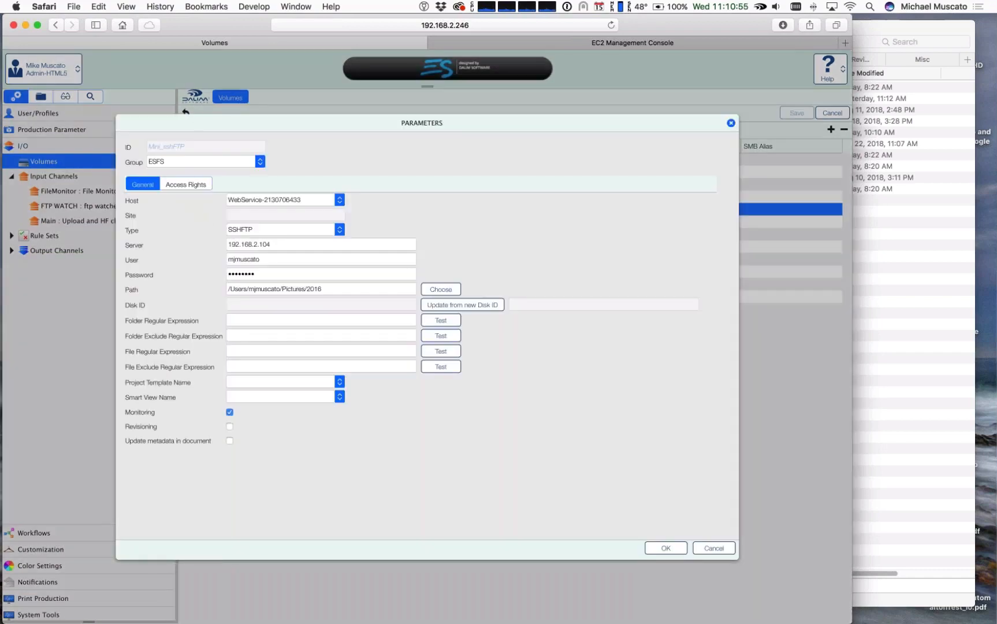
{"action": "left_click", "coordinate": [339, 231]}
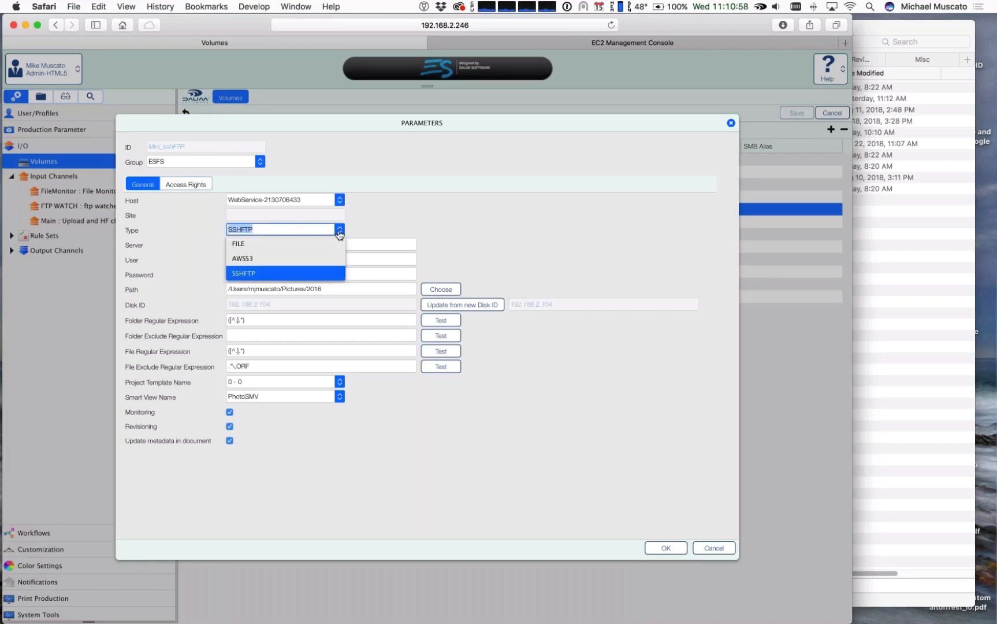
{"action": "left_click", "coordinate": [279, 274]}
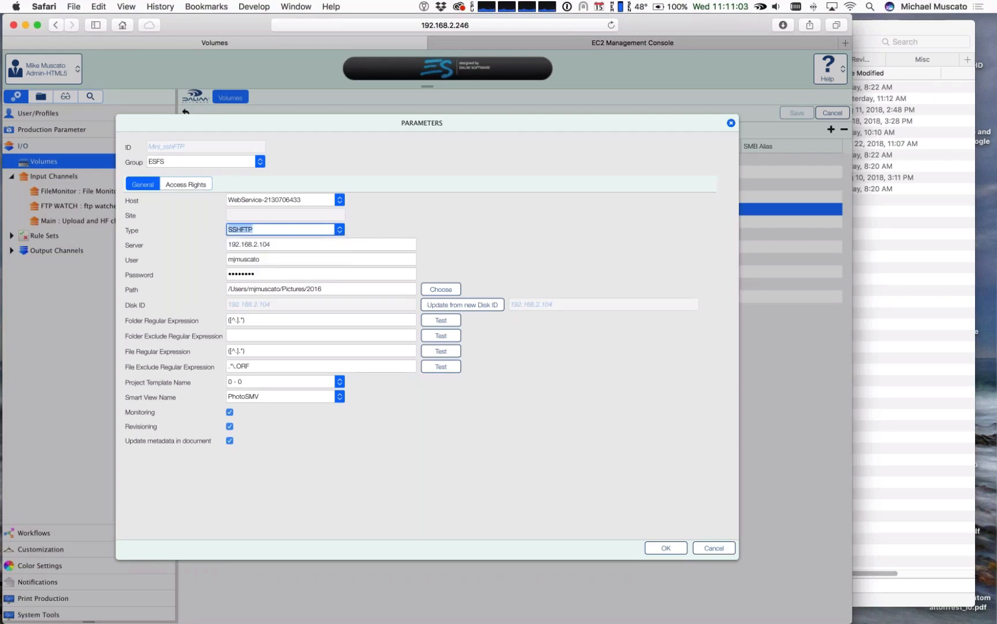
{"action": "left_click", "coordinate": [553, 239]}
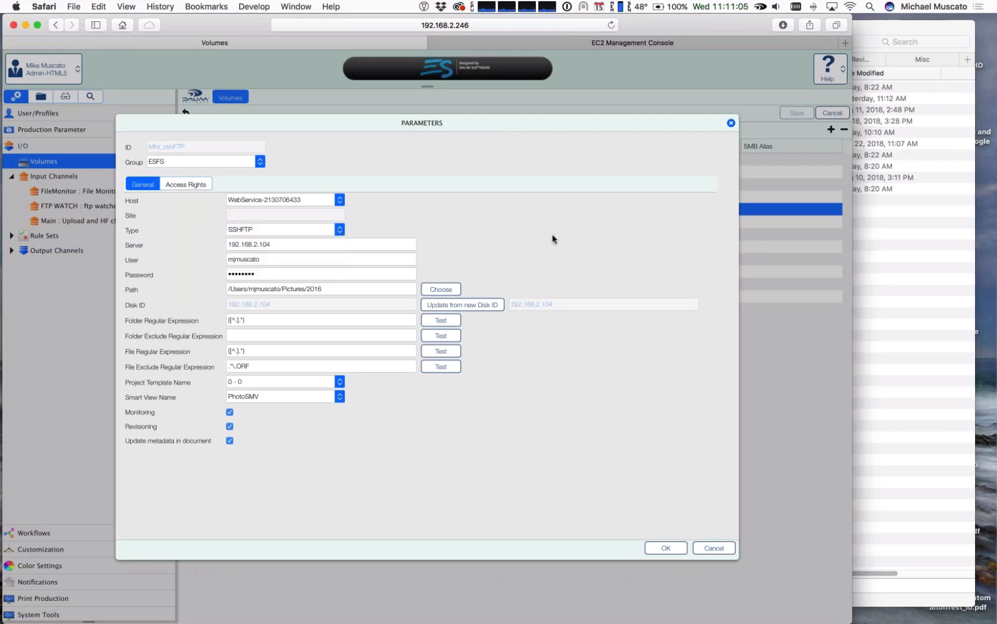
{"action": "left_click_drag", "start_coordinate": [275, 243], "coordinate": [193, 242]}
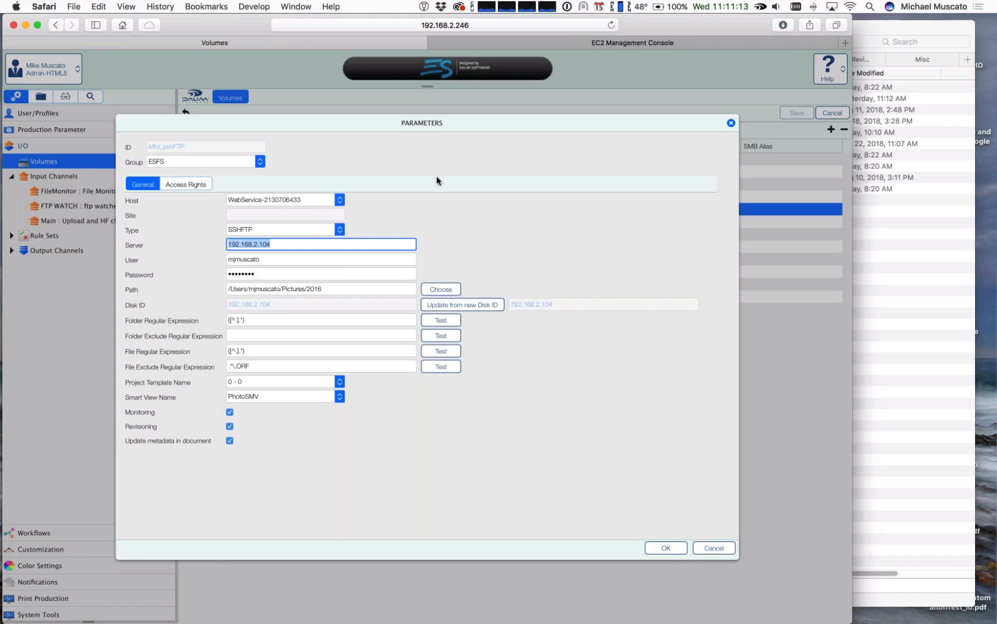
Step: Turn off monitoring for the Mini_sshFTP volume, check its group access rights, and accept the parameters
{"action": "left_click_drag", "start_coordinate": [263, 122], "coordinate": [271, 119]}
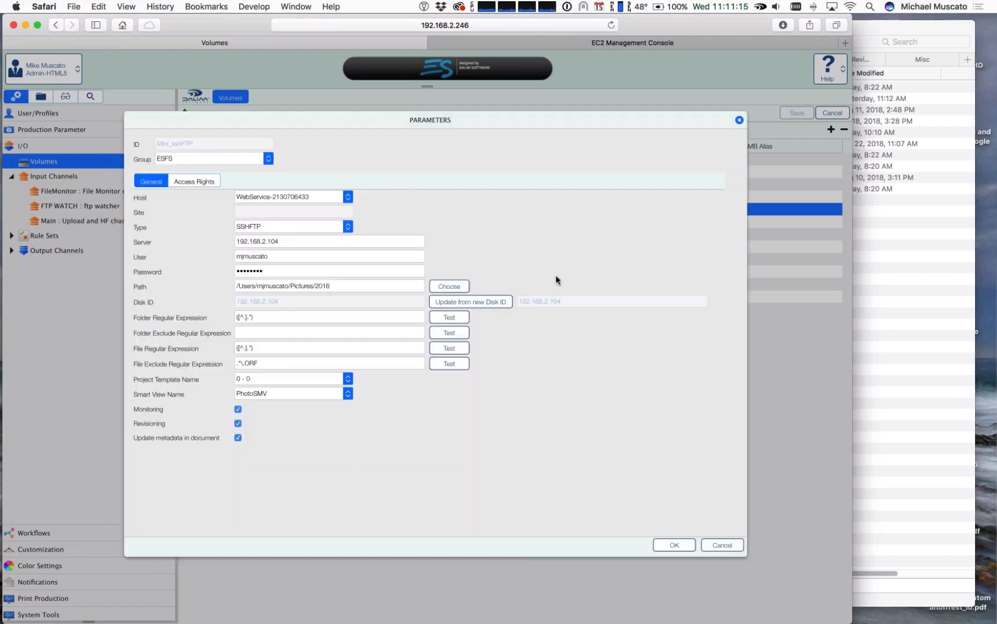
{"action": "left_click", "coordinate": [237, 409]}
{"action": "left_click", "coordinate": [194, 181]}
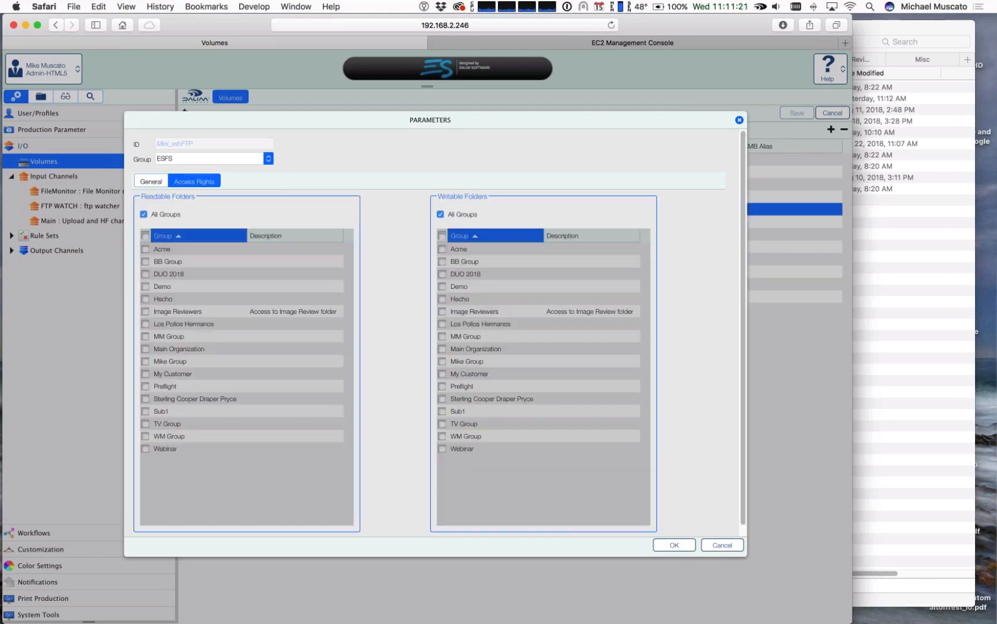
{"action": "left_click", "coordinate": [151, 182]}
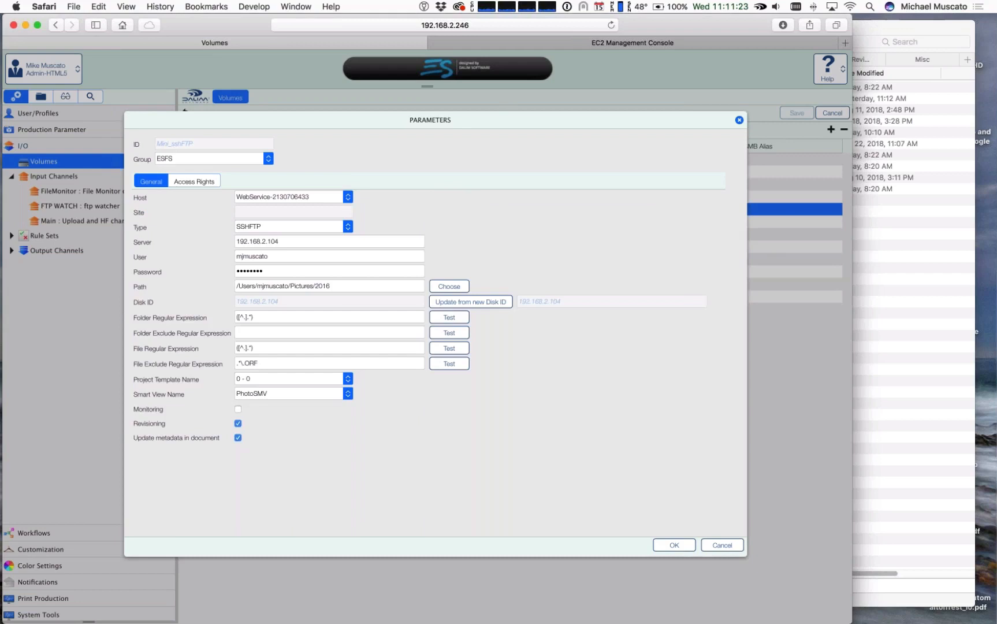
{"action": "left_click", "coordinate": [667, 544]}
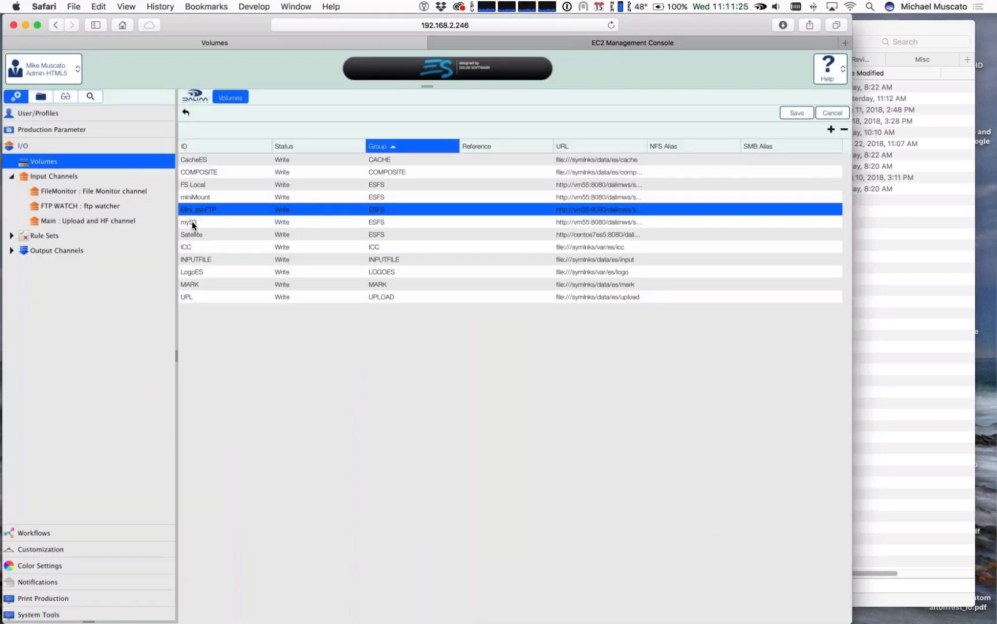
Step: Open the myS3 volume's parameters and examine its AWSS3 type, server, user and password fields
{"action": "double_click", "coordinate": [193, 223]}
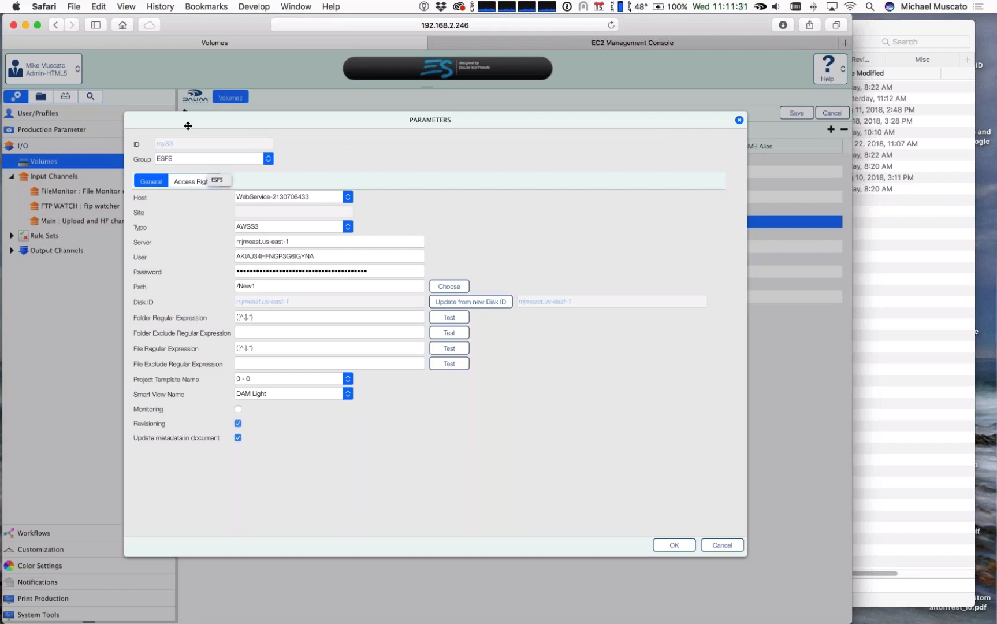
{"action": "left_click", "coordinate": [348, 226]}
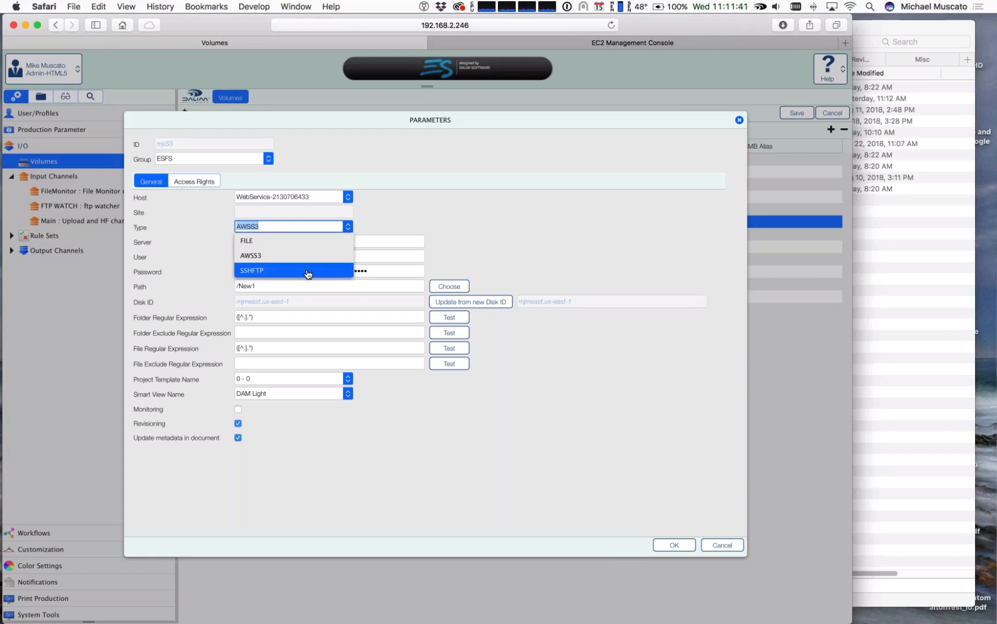
{"action": "left_click", "coordinate": [237, 254]}
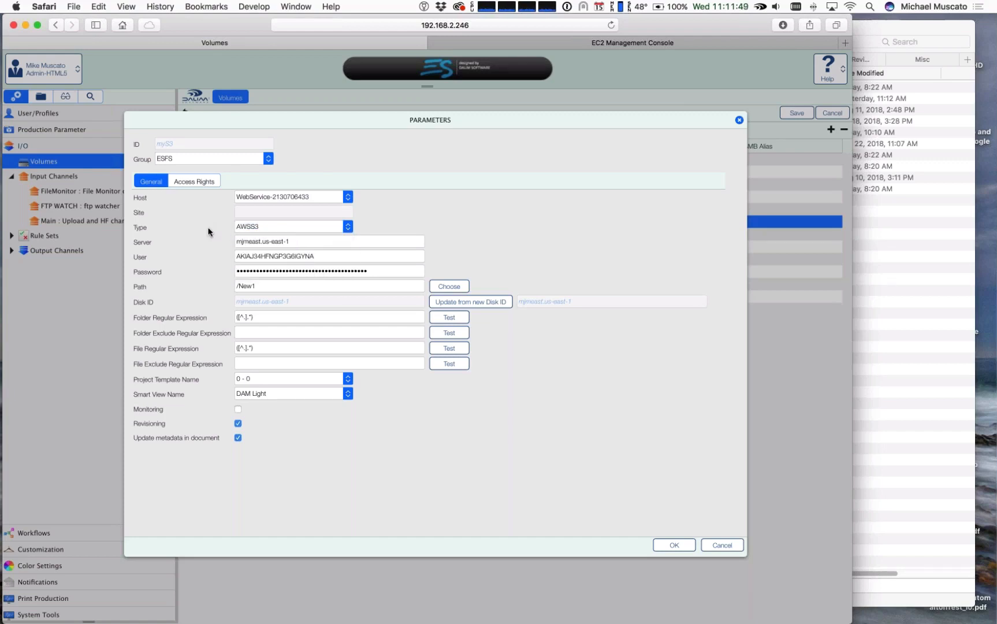
{"action": "left_click", "coordinate": [318, 241]}
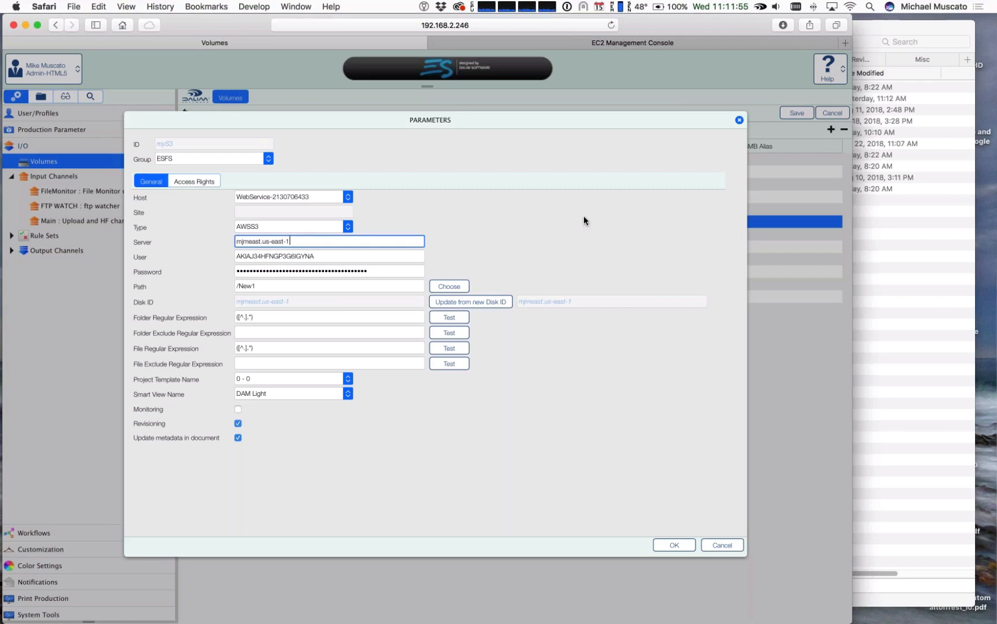
{"action": "left_click_drag", "start_coordinate": [243, 242], "coordinate": [311, 242]}
{"action": "left_click", "coordinate": [291, 256]}
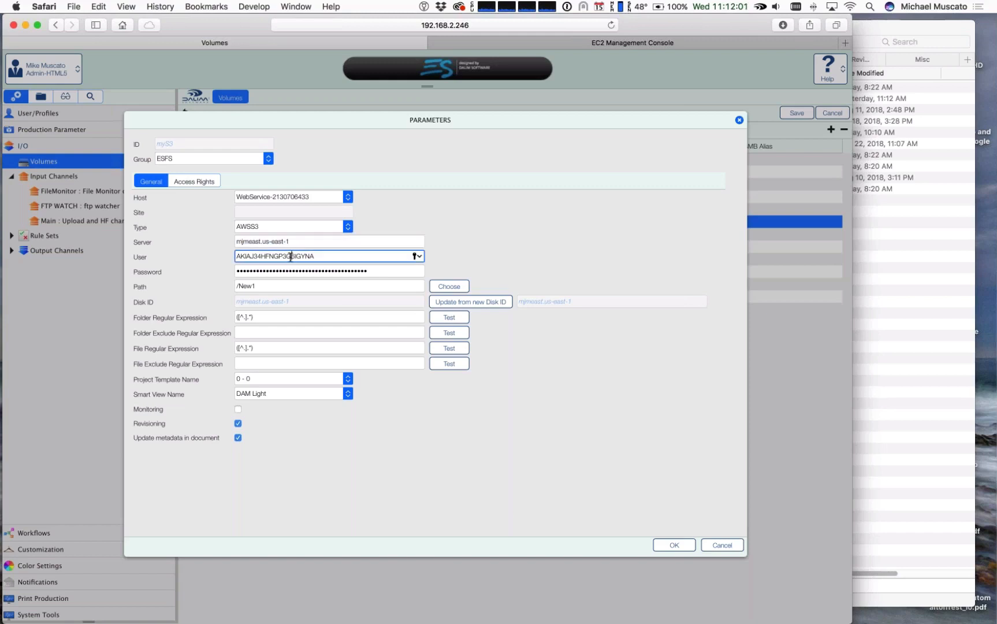
{"action": "left_click", "coordinate": [290, 272]}
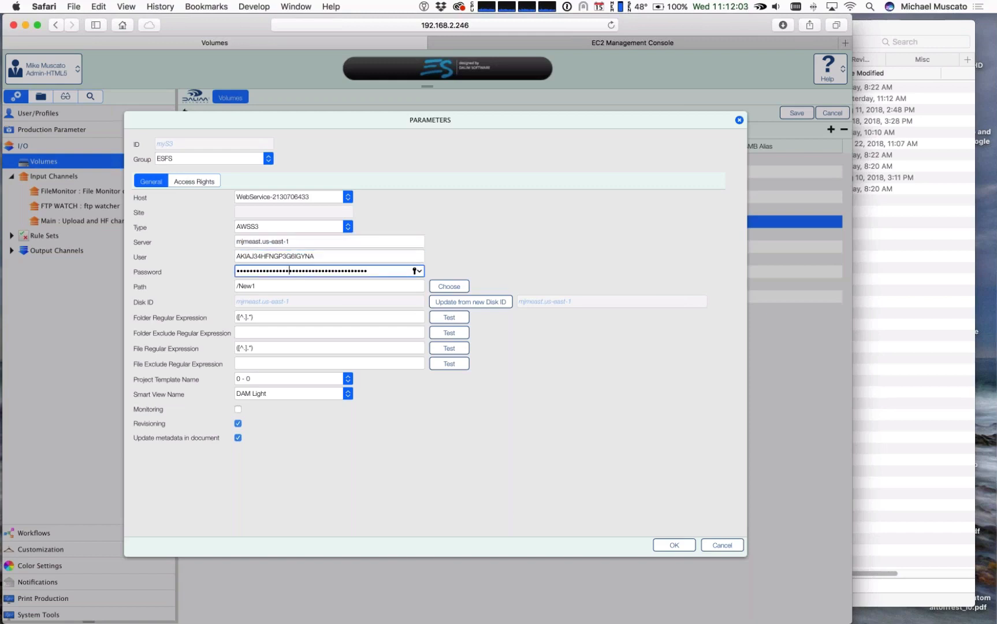
Step: Browse the S3 bucket's folders for the myS3 path, expanding New1, and leave without choosing a folder
{"action": "left_click", "coordinate": [450, 287]}
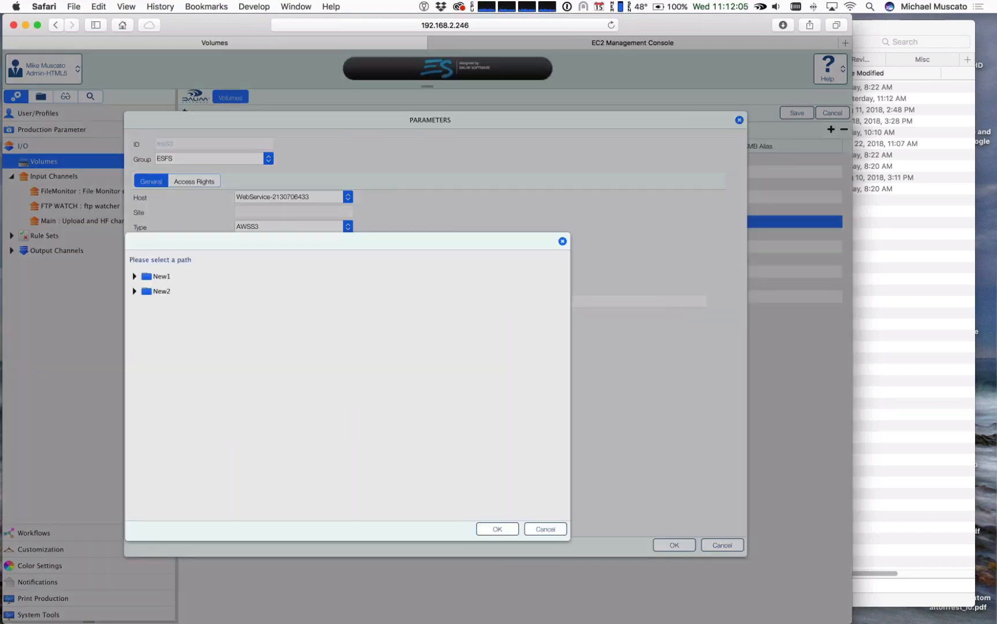
{"action": "left_click_drag", "start_coordinate": [237, 241], "coordinate": [433, 193]}
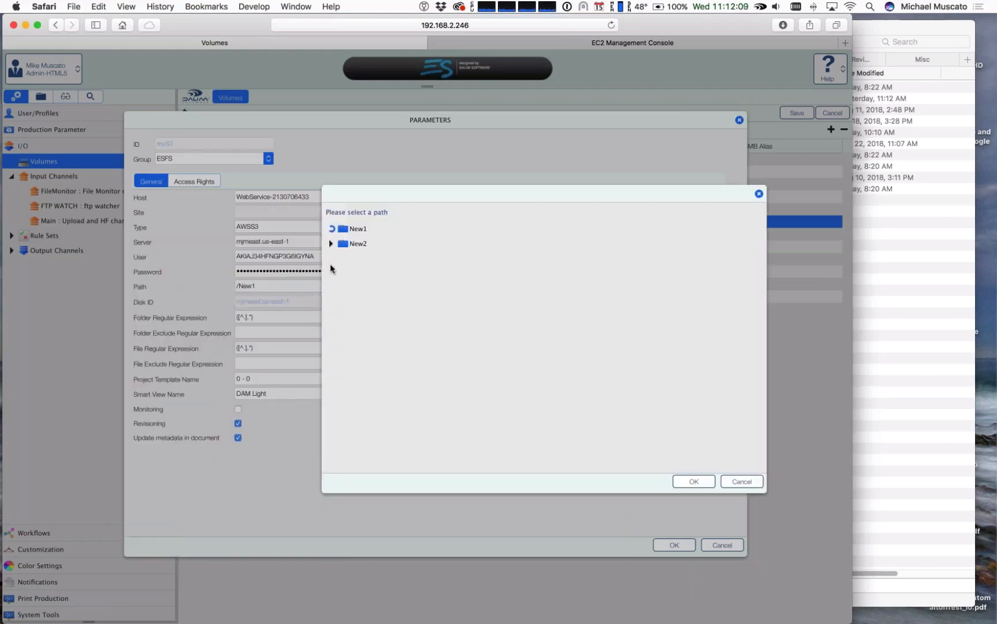
{"action": "left_click", "coordinate": [331, 228]}
{"action": "left_click", "coordinate": [332, 229]}
{"action": "left_click", "coordinate": [743, 485]}
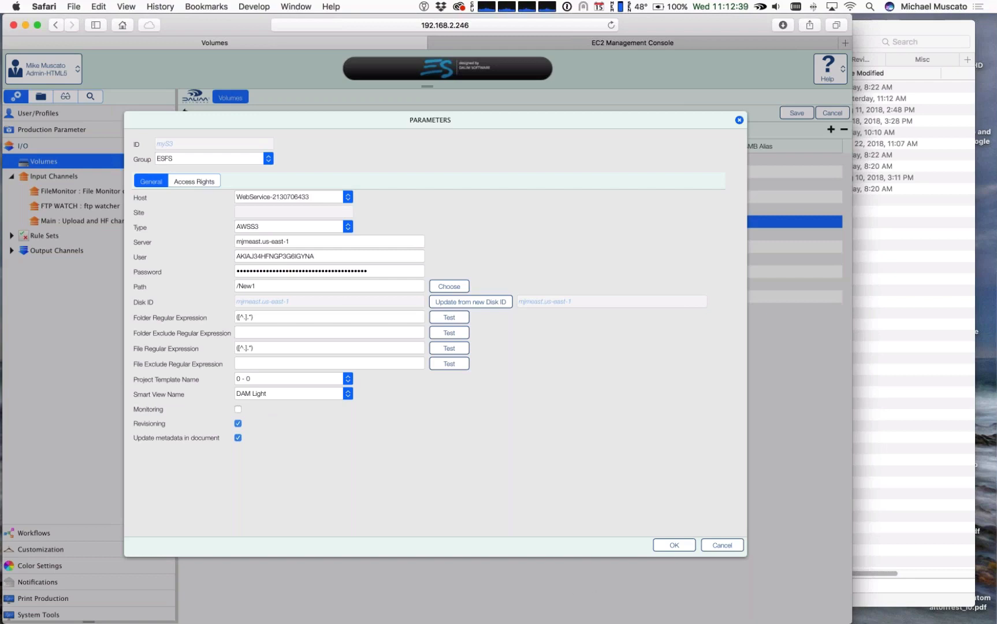
Step: Leave the myS3 parameters without changes, open the Satellite volume's parameters and examine its host choices, keeping centos7Mini
{"action": "left_click", "coordinate": [722, 545]}
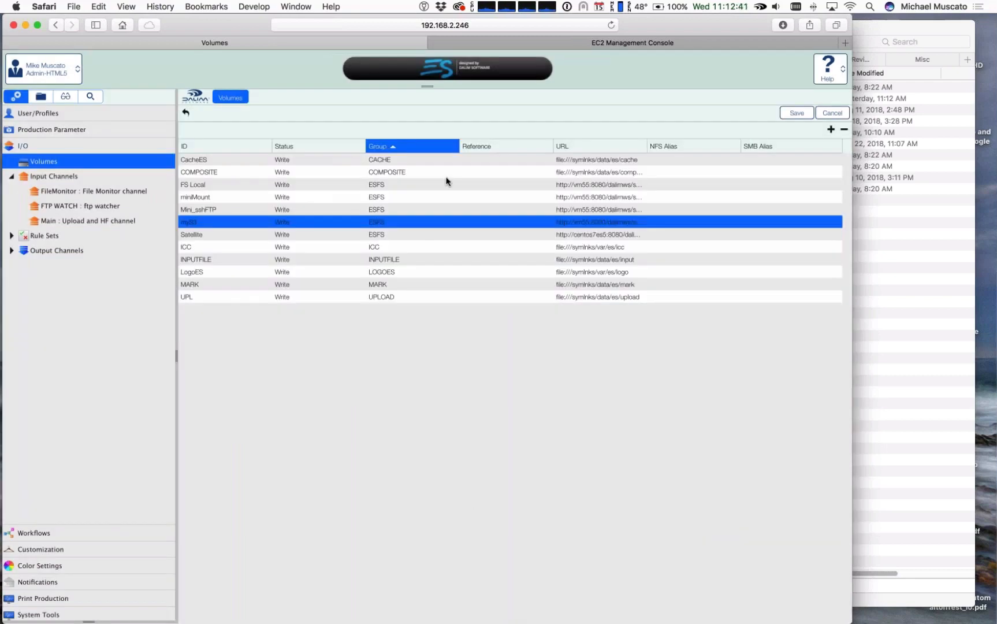
{"action": "double_click", "coordinate": [194, 231]}
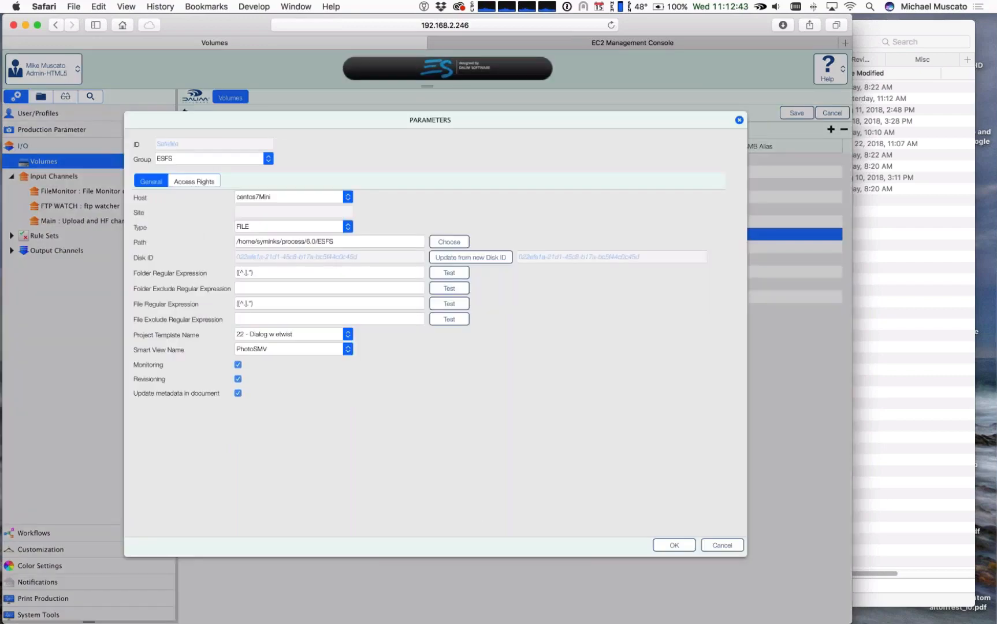
{"action": "left_click_drag", "start_coordinate": [223, 120], "coordinate": [290, 138]}
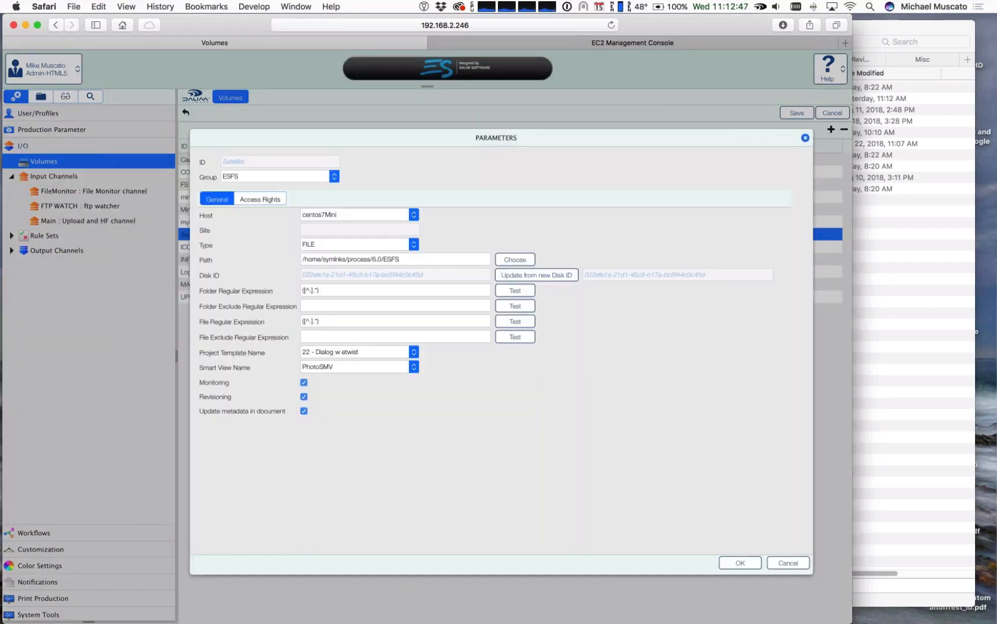
{"action": "left_click", "coordinate": [413, 214]}
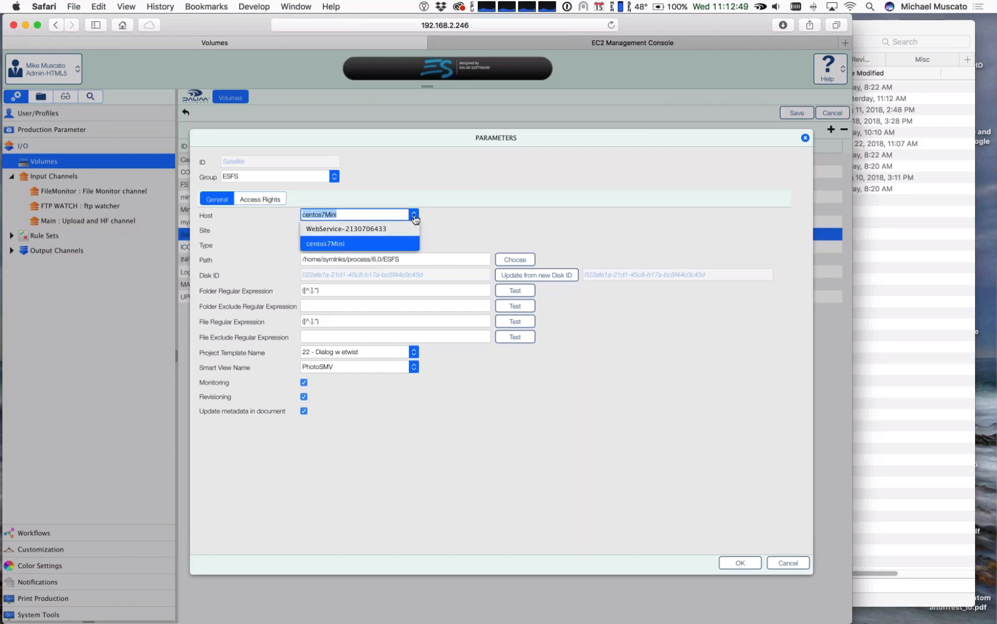
{"action": "left_click", "coordinate": [329, 243]}
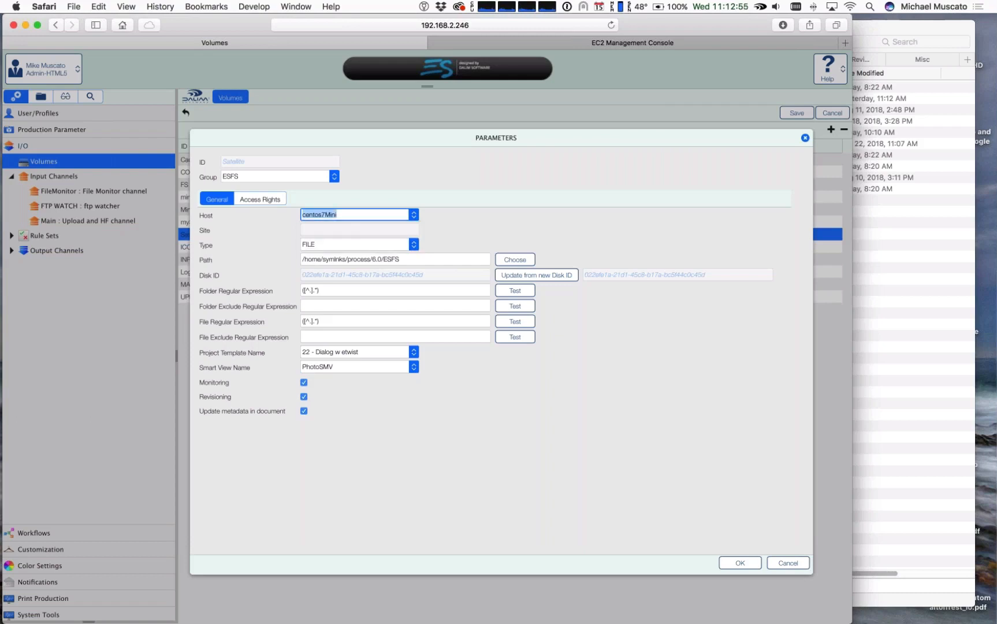
{"action": "left_click", "coordinate": [356, 216]}
{"action": "key", "text": "Return"}
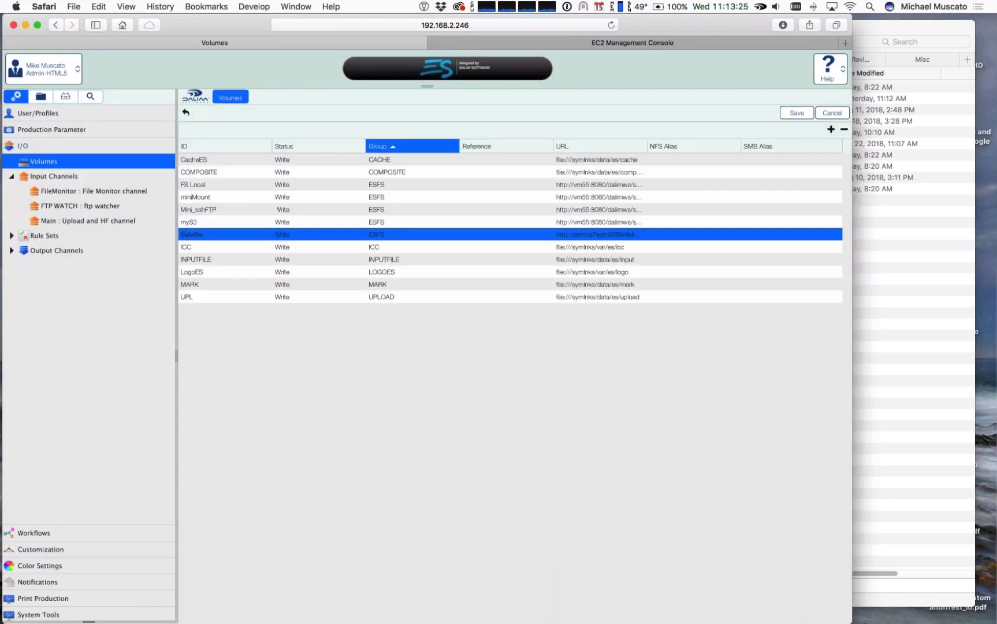
Step: Switch to the production browser, discarding the unsaved volume changes, and open FS Local under File System
{"action": "left_click", "coordinate": [14, 178]}
{"action": "left_click", "coordinate": [40, 97]}
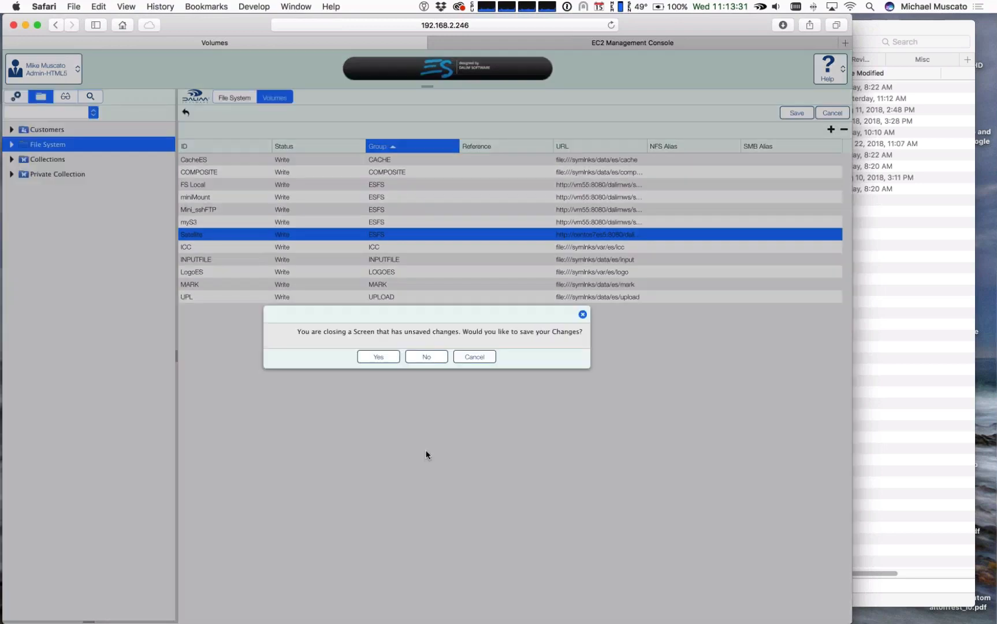
{"action": "left_click", "coordinate": [426, 356]}
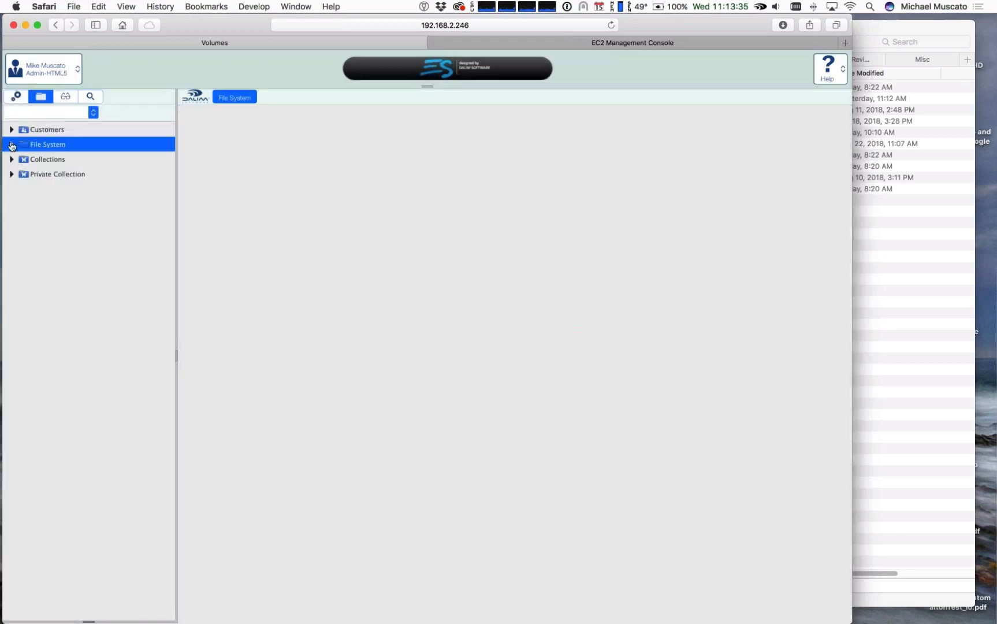
{"action": "left_click", "coordinate": [11, 145]}
{"action": "key", "text": "Down"}
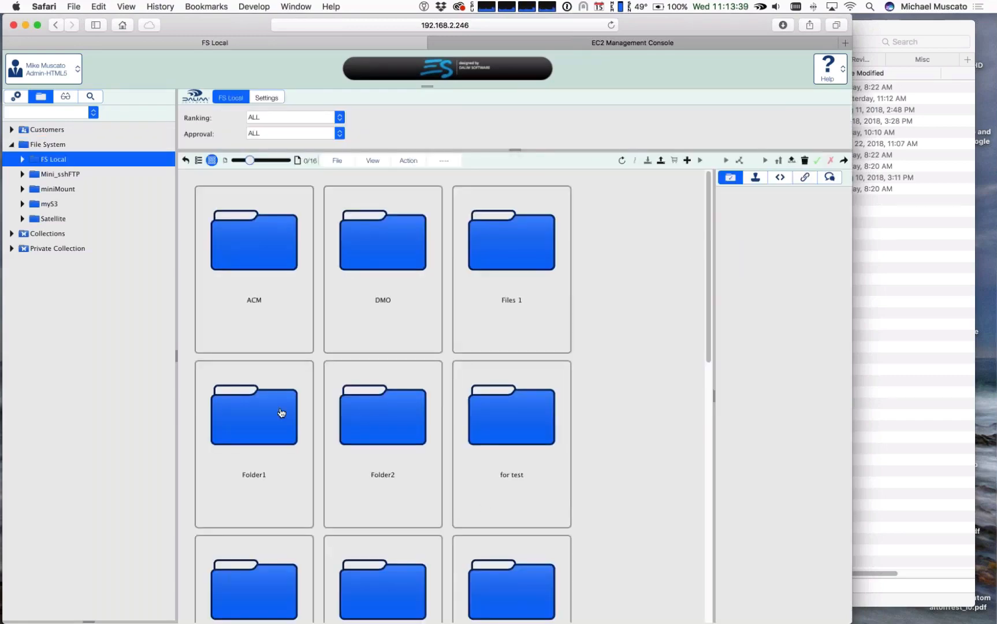
Step: Open the More Borrego folder in FS Local, look through its images and select Borrego Springs 2017-131.JPG
{"action": "scroll", "coordinate": [525, 448], "scroll_direction": "down", "scroll_amount": 1}
{"action": "scroll", "coordinate": [525, 449], "scroll_direction": "down", "scroll_amount": 5}
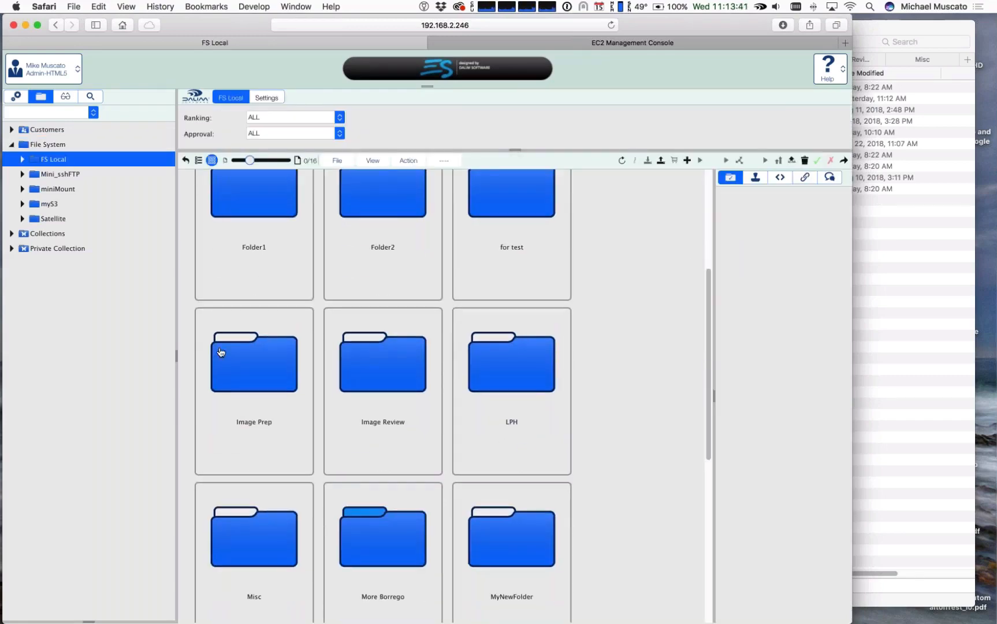
{"action": "double_click", "coordinate": [397, 357]}
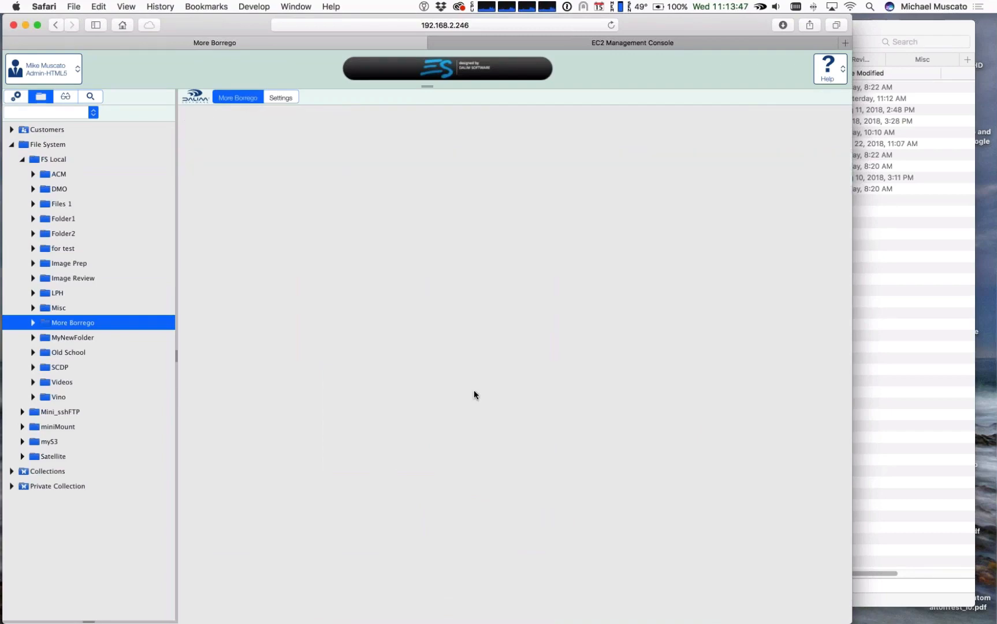
{"action": "scroll", "coordinate": [473, 390], "scroll_direction": "down", "scroll_amount": 10}
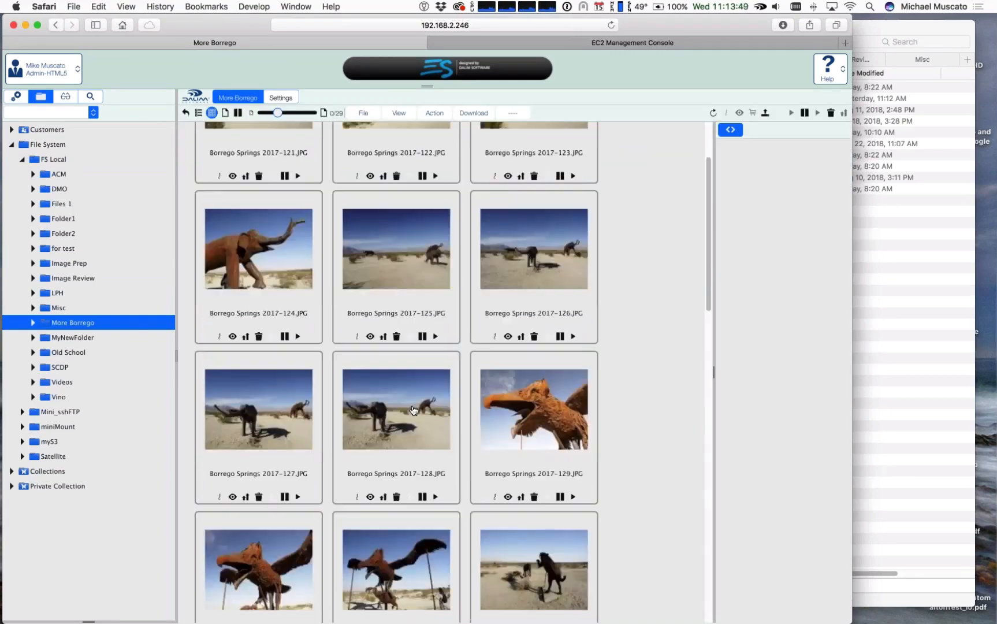
{"action": "scroll", "coordinate": [420, 416], "scroll_direction": "up", "scroll_amount": 10}
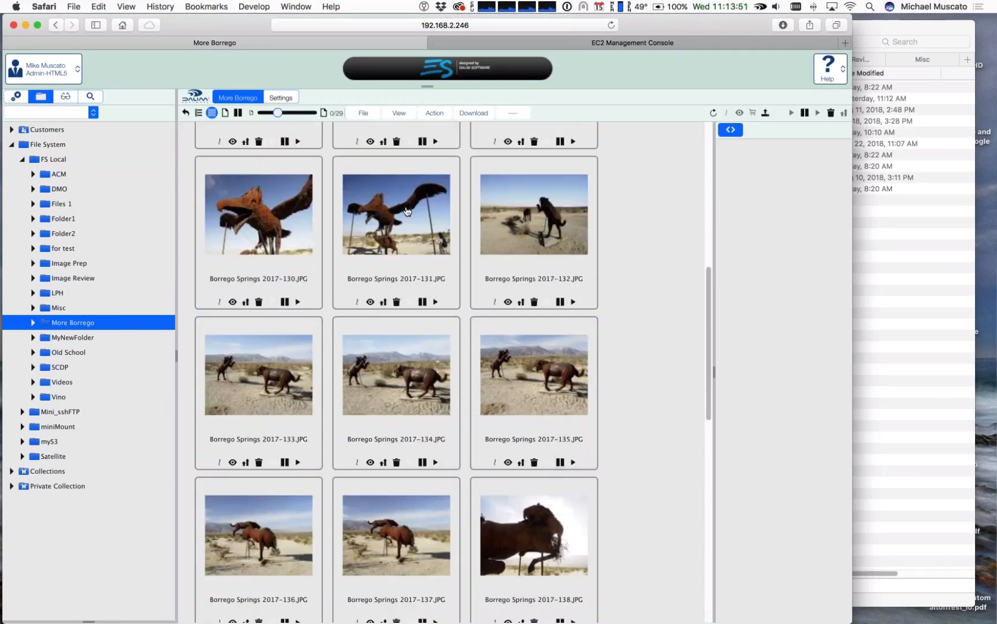
{"action": "left_click", "coordinate": [408, 212]}
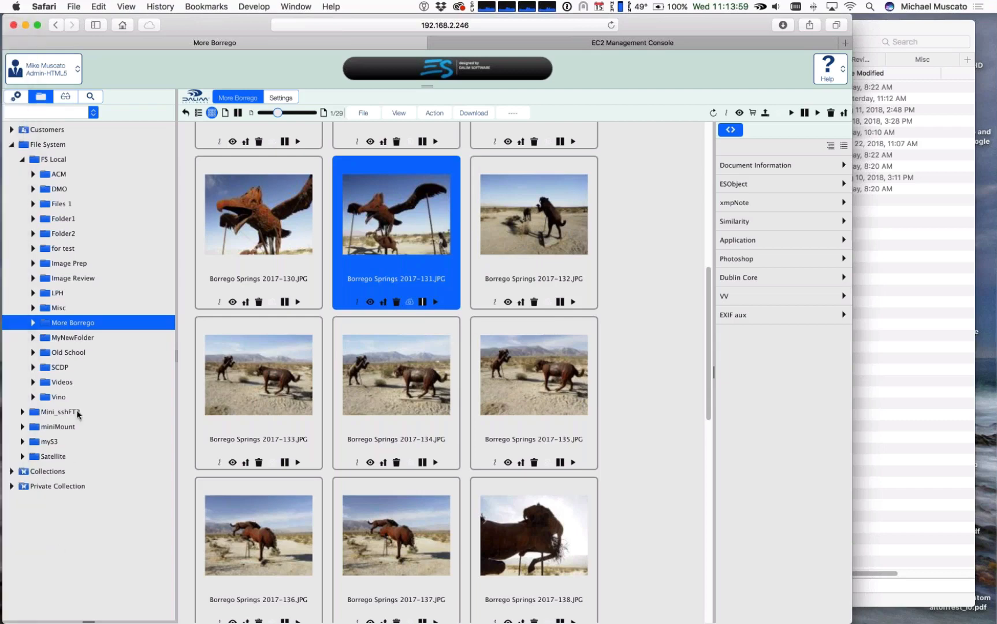
Step: View the contents of the Mini_sshFTP and miniMount volumes
{"action": "left_click", "coordinate": [61, 411]}
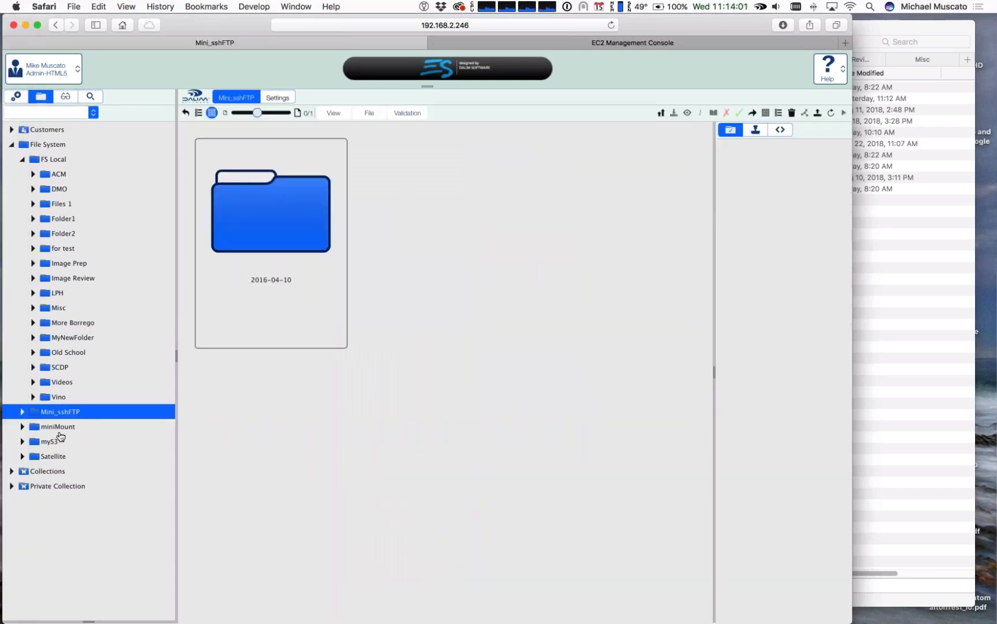
{"action": "left_click", "coordinate": [58, 431]}
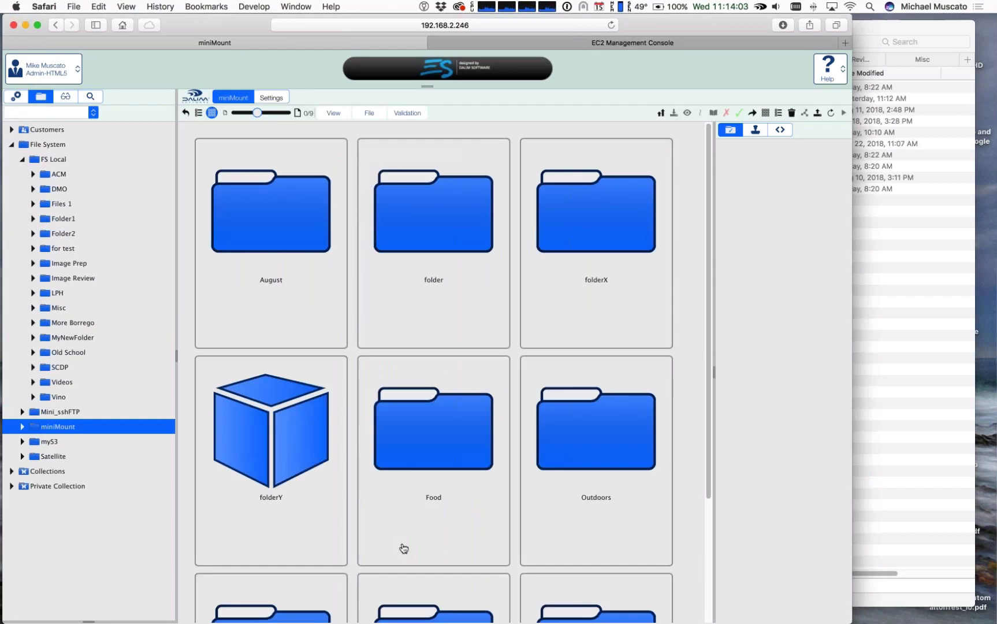
{"action": "scroll", "coordinate": [403, 548], "scroll_direction": "down", "scroll_amount": 3}
{"action": "scroll", "coordinate": [403, 546], "scroll_direction": "up", "scroll_amount": 3}
Step: Collapse File System, expand Customers and show the jobs of Los Pollos Hermanos
{"action": "left_click", "coordinate": [11, 145]}
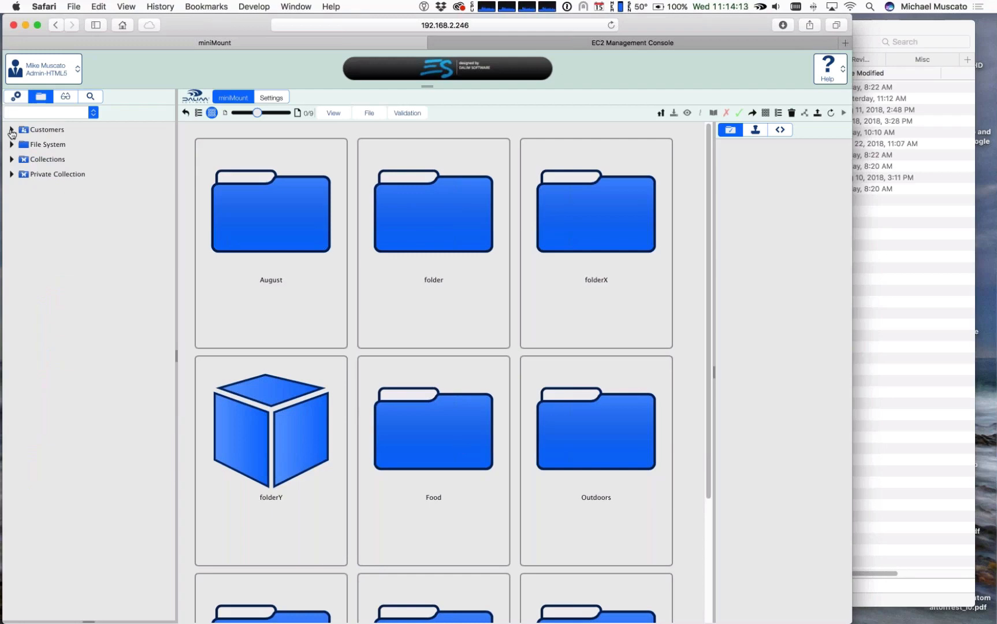
{"action": "left_click", "coordinate": [11, 130]}
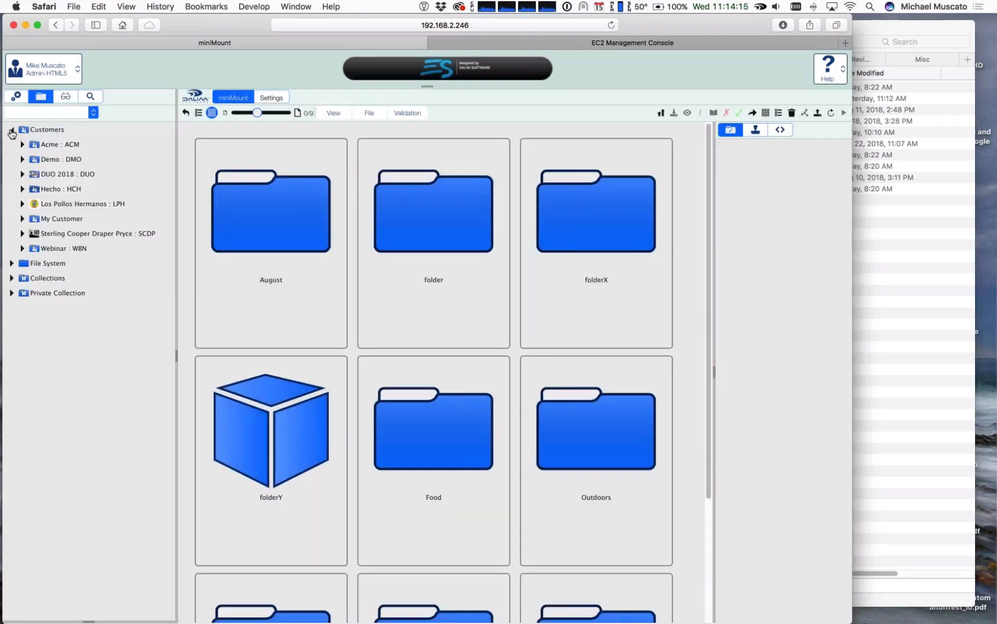
{"action": "left_click", "coordinate": [49, 203]}
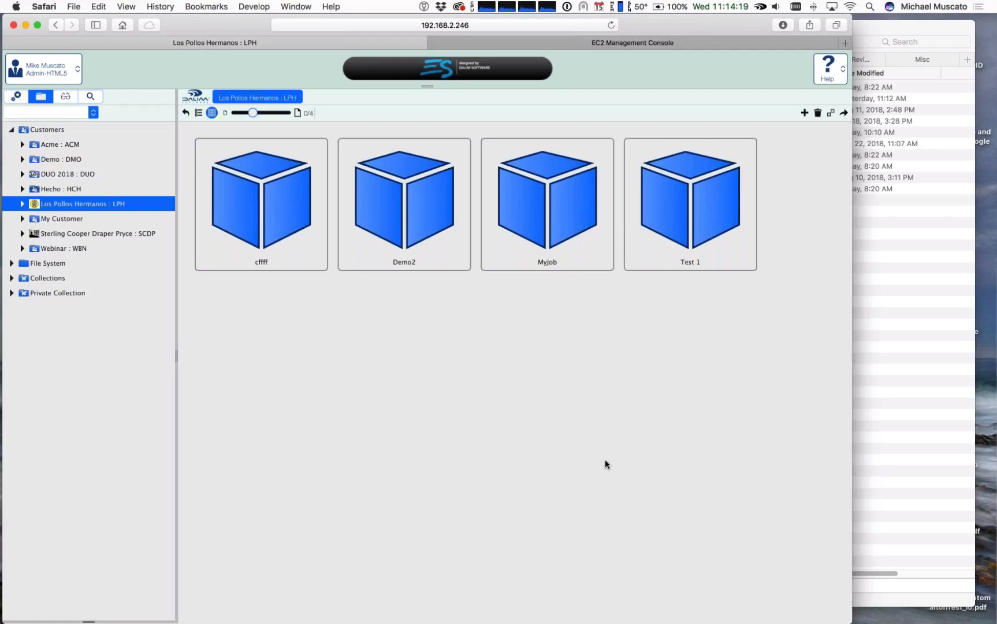
Step: Open the Los Pollos Hermanos customer's File System Setup in the User/Profiles administration
{"action": "left_click", "coordinate": [15, 97]}
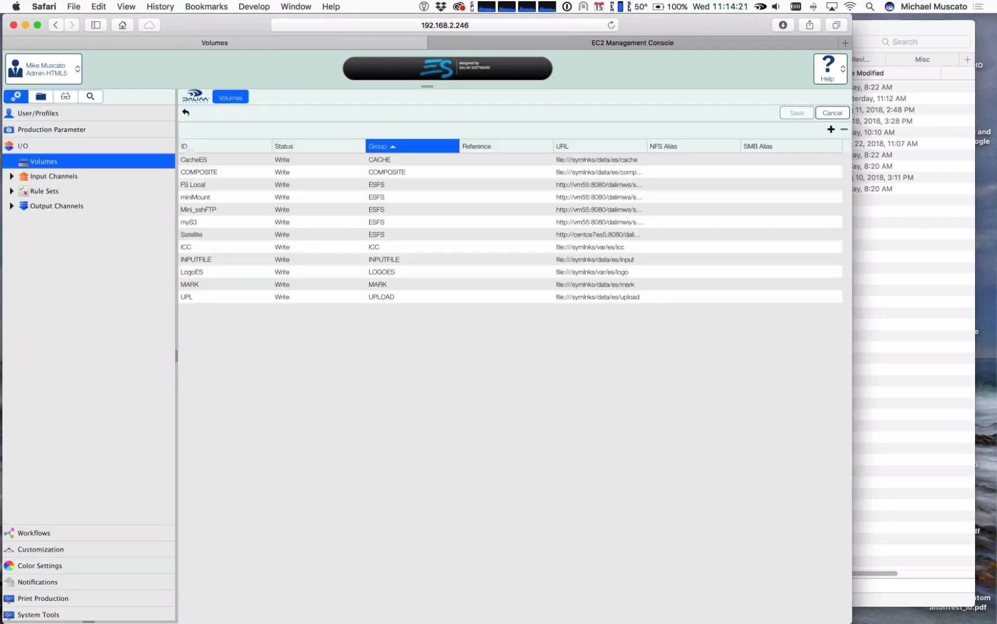
{"action": "left_click", "coordinate": [38, 113]}
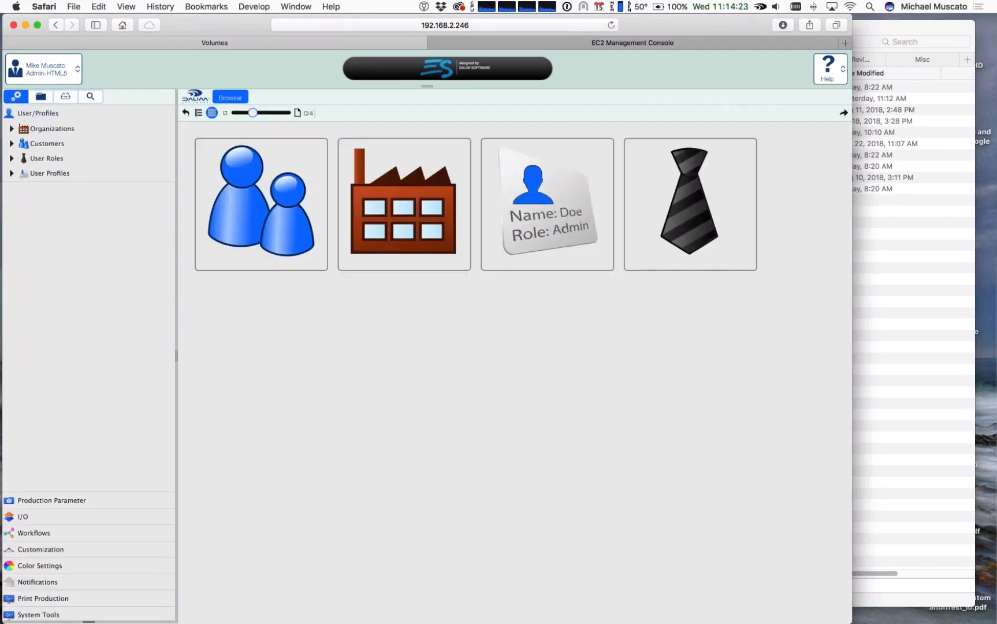
{"action": "left_click", "coordinate": [11, 144]}
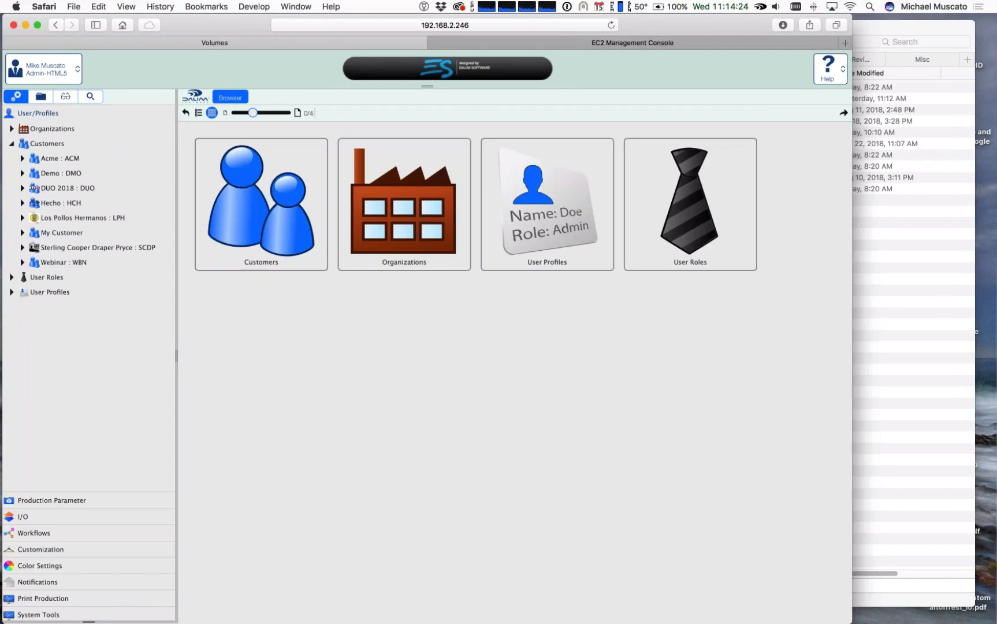
{"action": "left_click", "coordinate": [58, 218]}
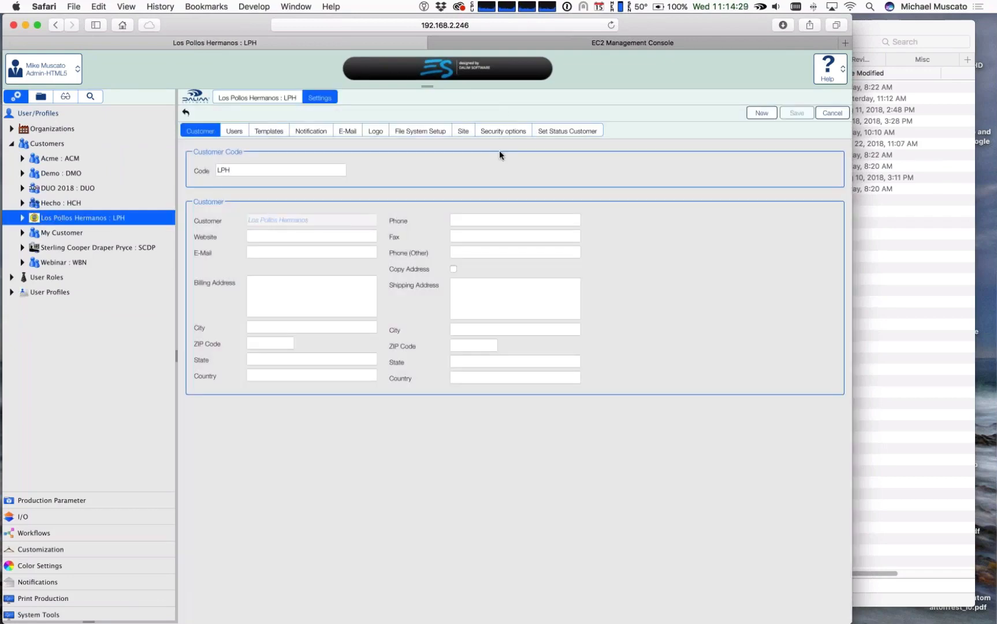
{"action": "left_click", "coordinate": [420, 131]}
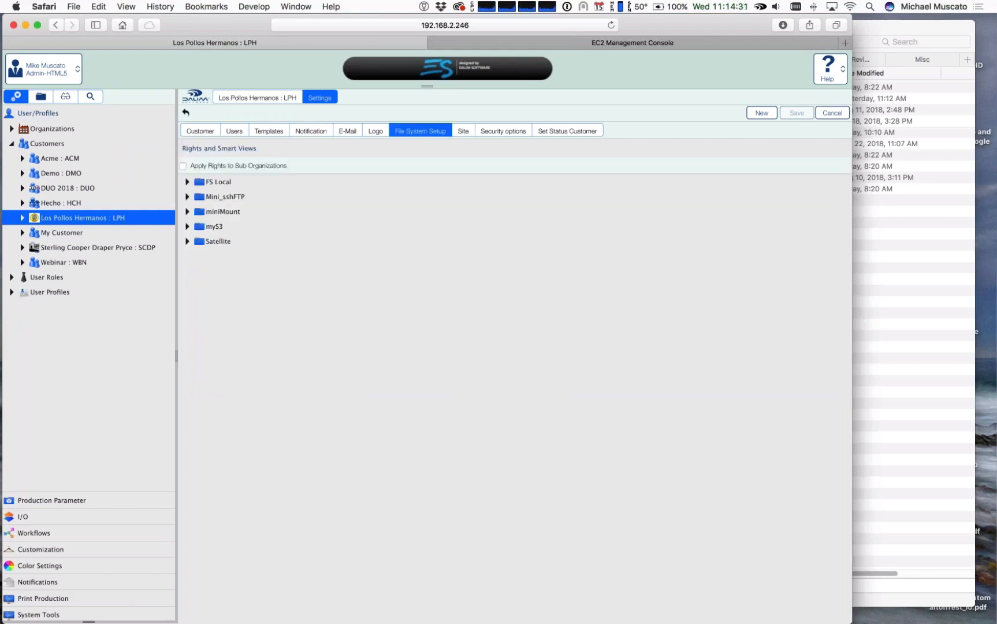
Step: Examine the customer's folder rights within FS Local and view the list of its users
{"action": "left_click", "coordinate": [187, 182]}
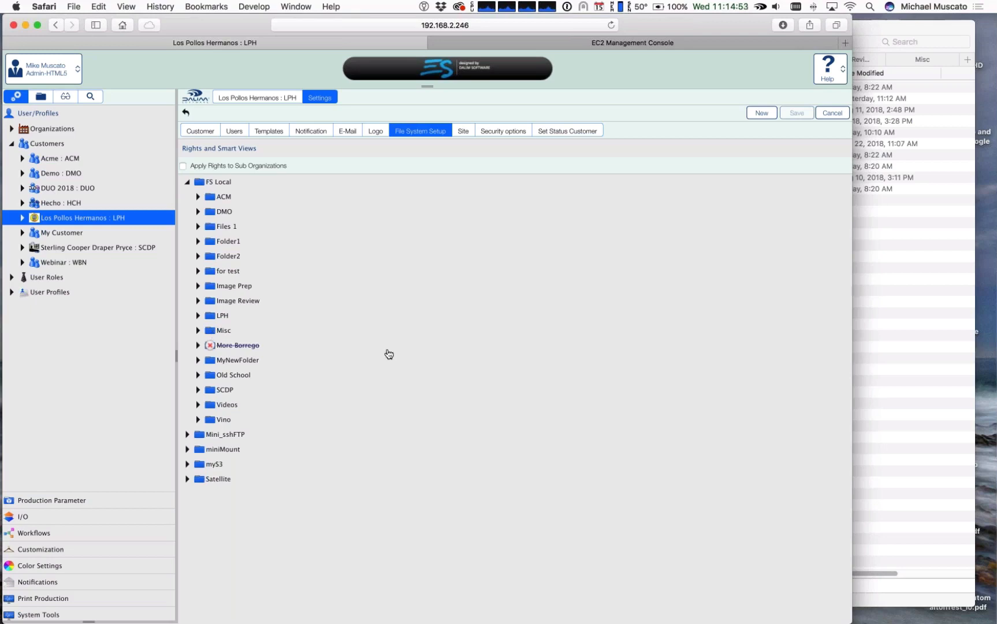
{"action": "left_click", "coordinate": [188, 183]}
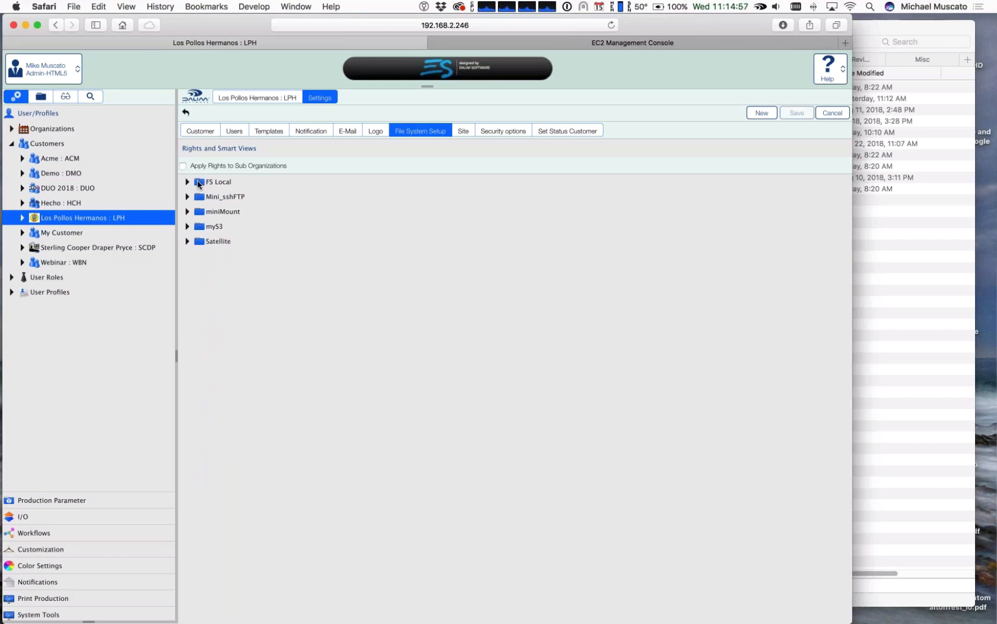
{"action": "left_click", "coordinate": [188, 183]}
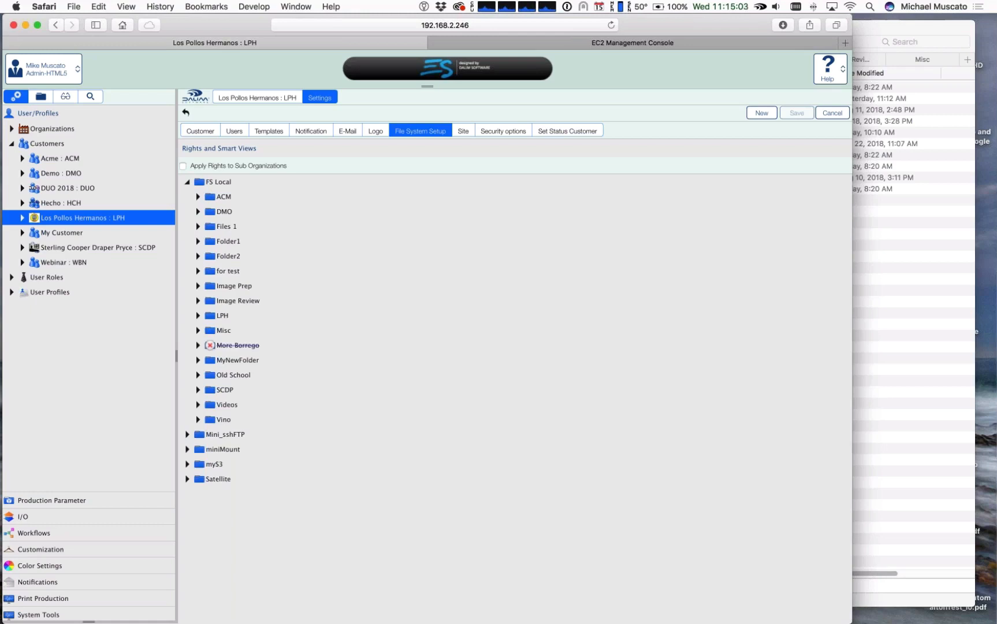
{"action": "left_click", "coordinate": [234, 131]}
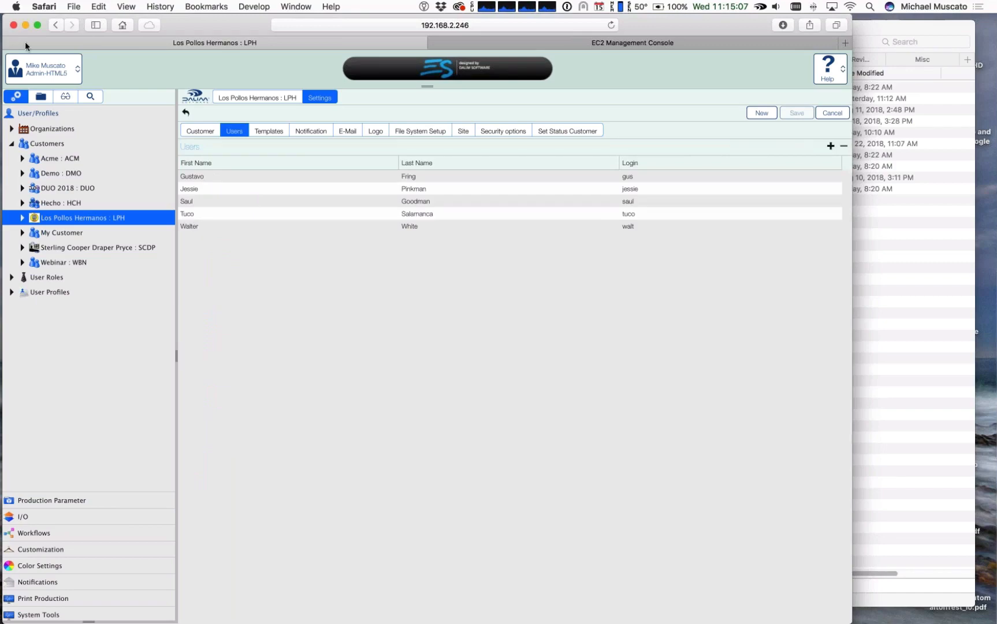
Step: Log out and sign in as a Los Pollos Hermanos user with the saved login name and password
{"action": "left_click", "coordinate": [24, 73]}
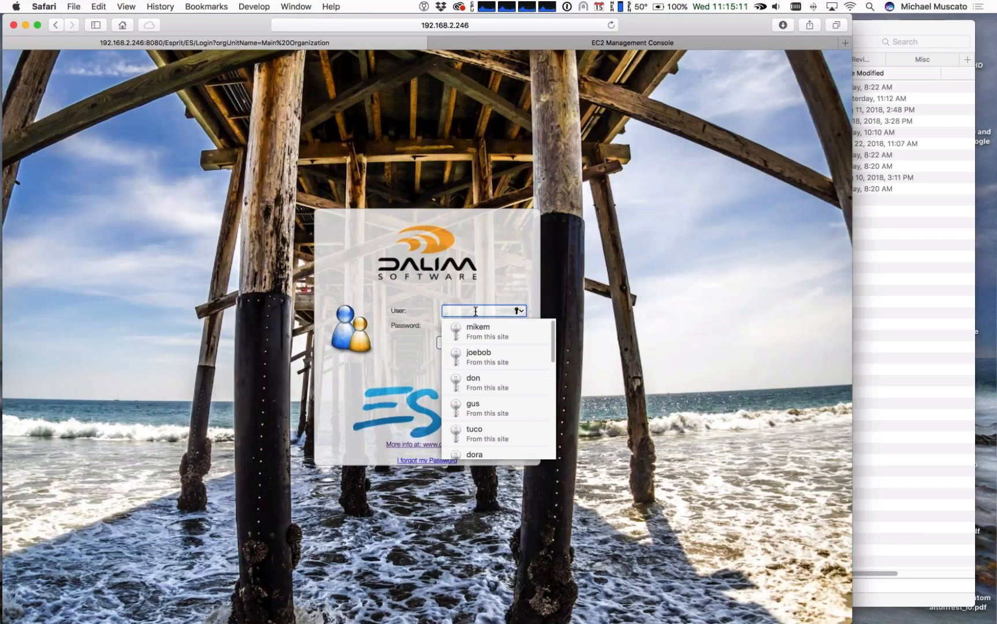
{"action": "type", "text": "wal"}
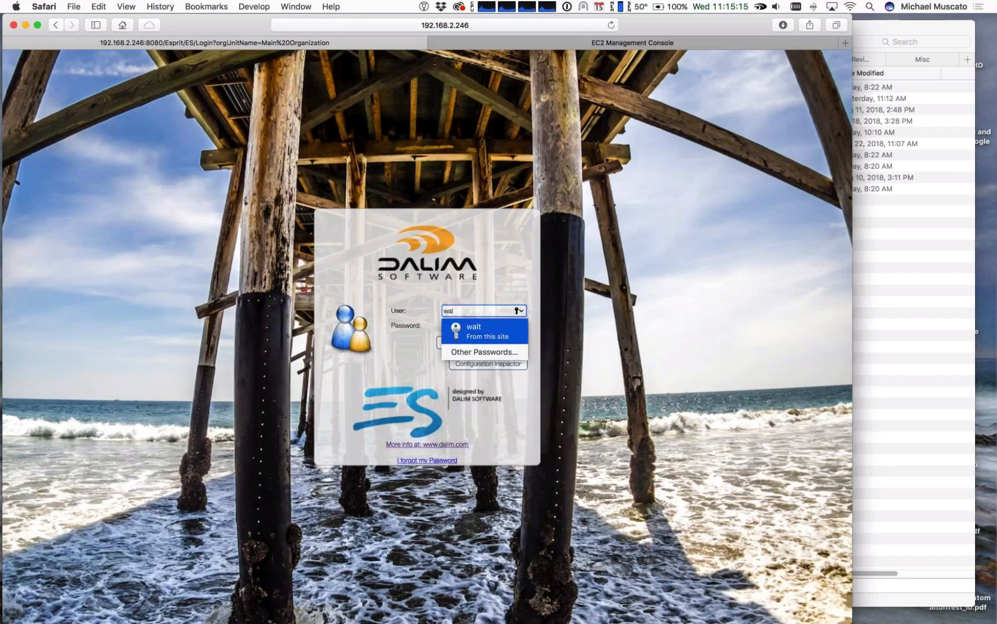
{"action": "key", "text": "Return"}
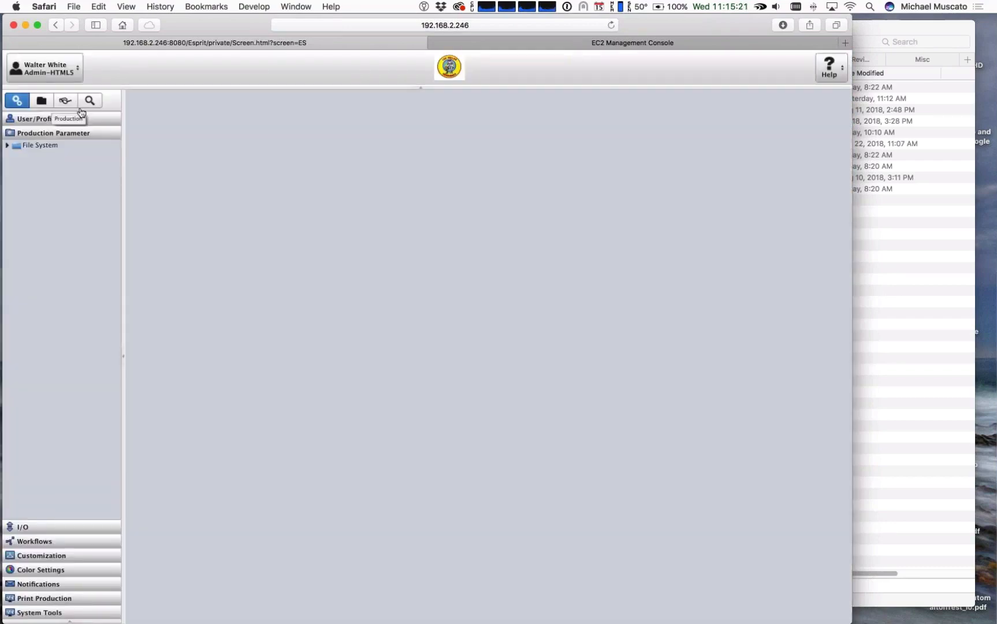
Step: Open the FS Local volume under File System in the production browser and dismiss the error dialog
{"action": "left_click", "coordinate": [41, 101]}
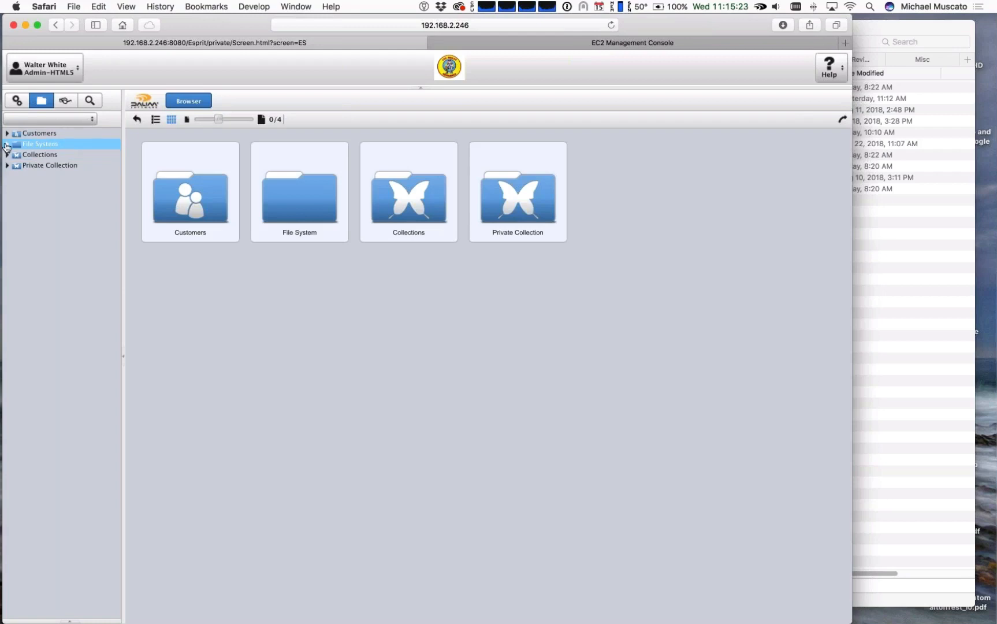
{"action": "left_click", "coordinate": [7, 144]}
{"action": "left_click", "coordinate": [28, 156]}
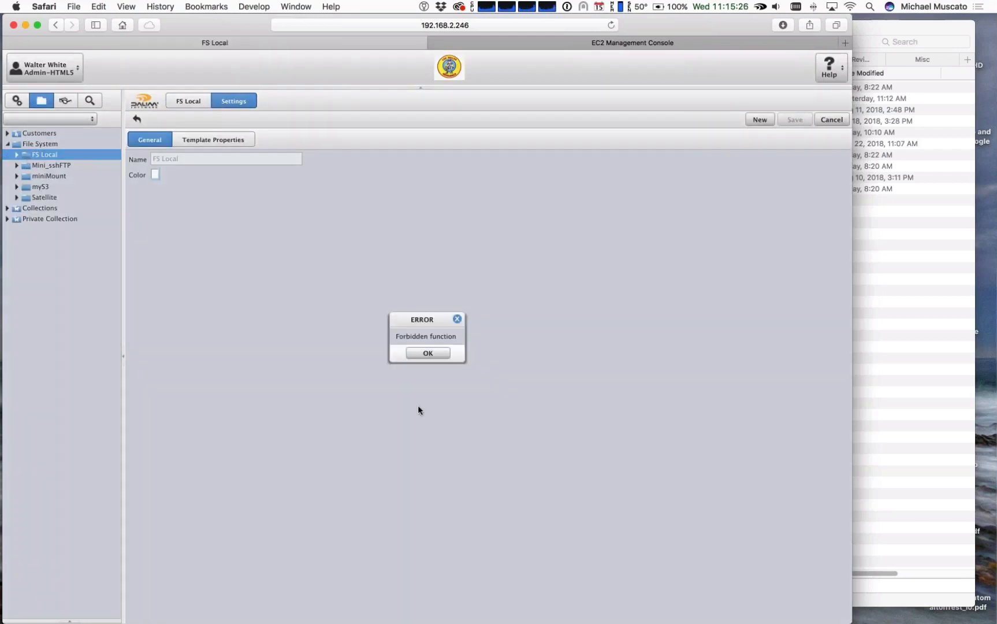
{"action": "left_click", "coordinate": [430, 353]}
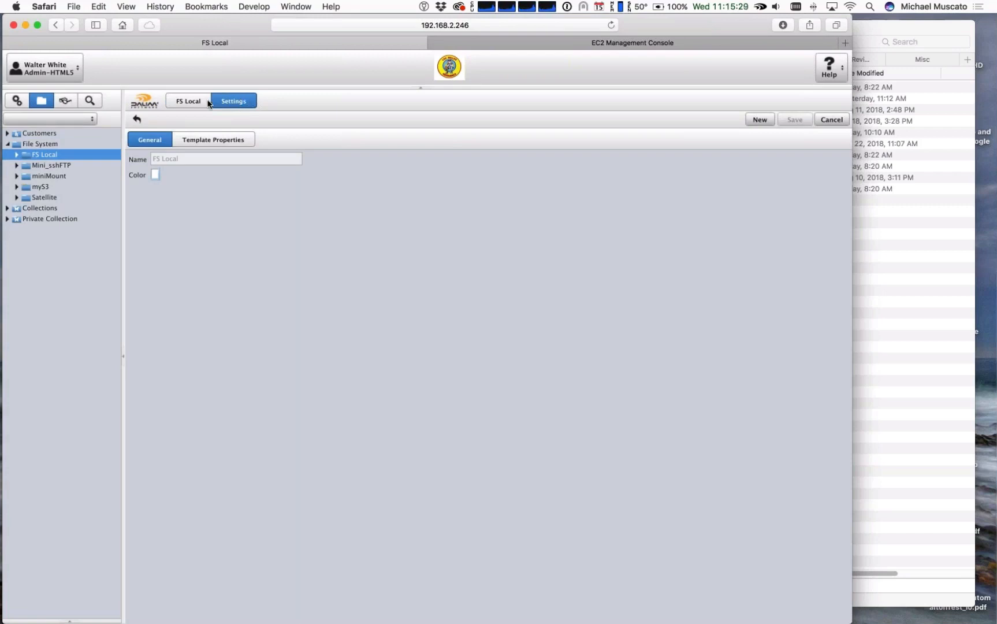
Step: Browse the folders of the FS Local volume and open MyNewFolder to view its contents
{"action": "left_click", "coordinate": [188, 101]}
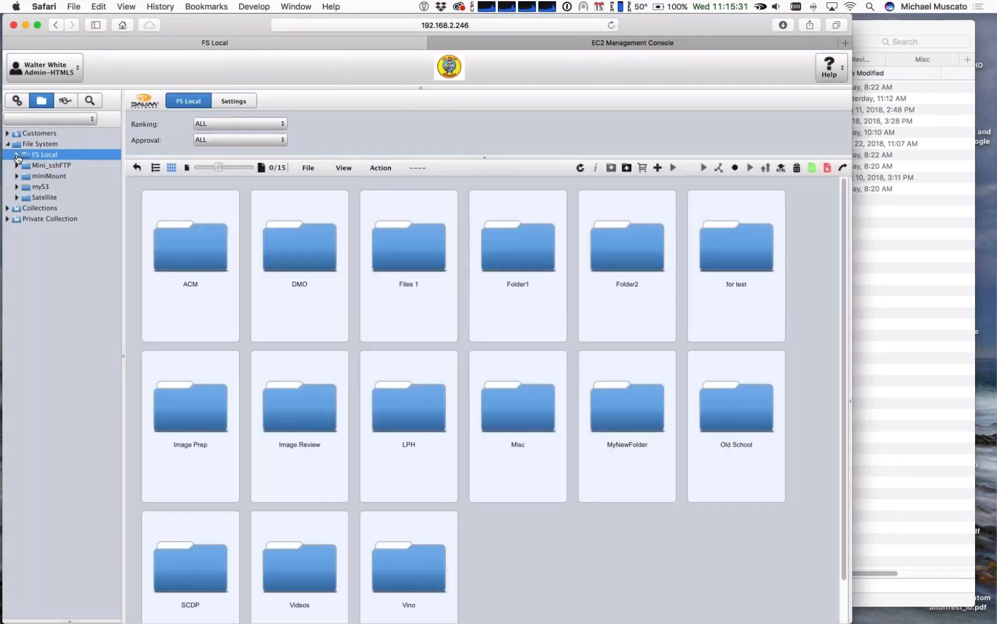
{"action": "left_click", "coordinate": [17, 156]}
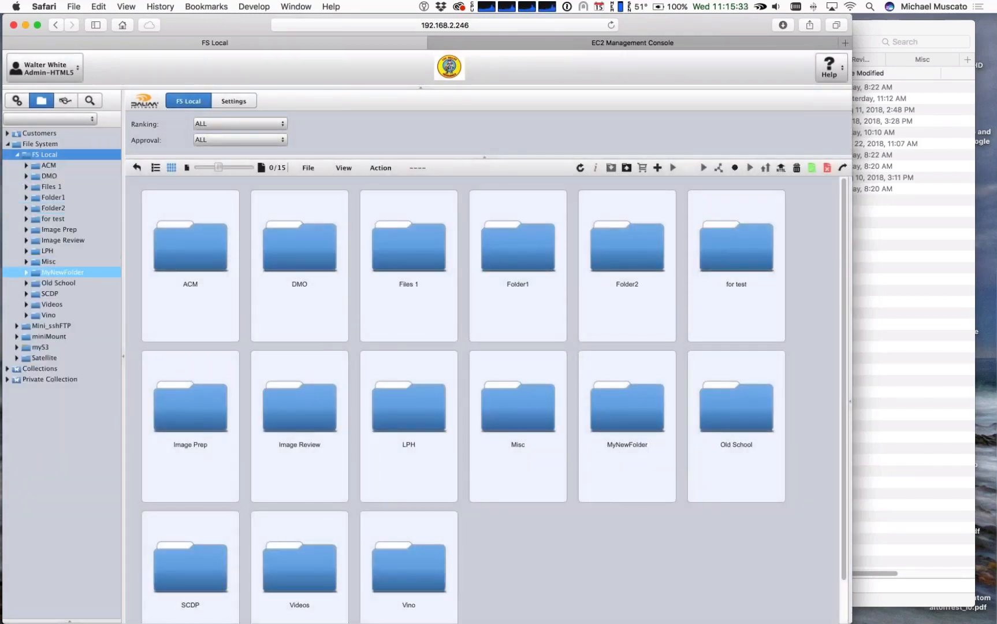
{"action": "left_click", "coordinate": [60, 270]}
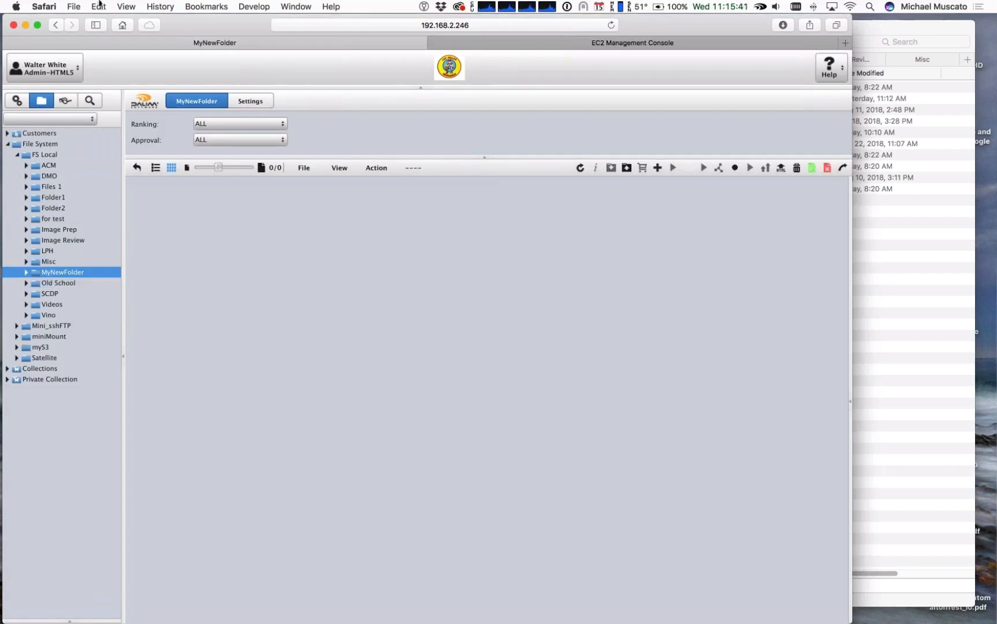
Step: Sign out and sign in as a different Los Pollos Hermanos user with the saved login name and password
{"action": "left_click", "coordinate": [43, 65]}
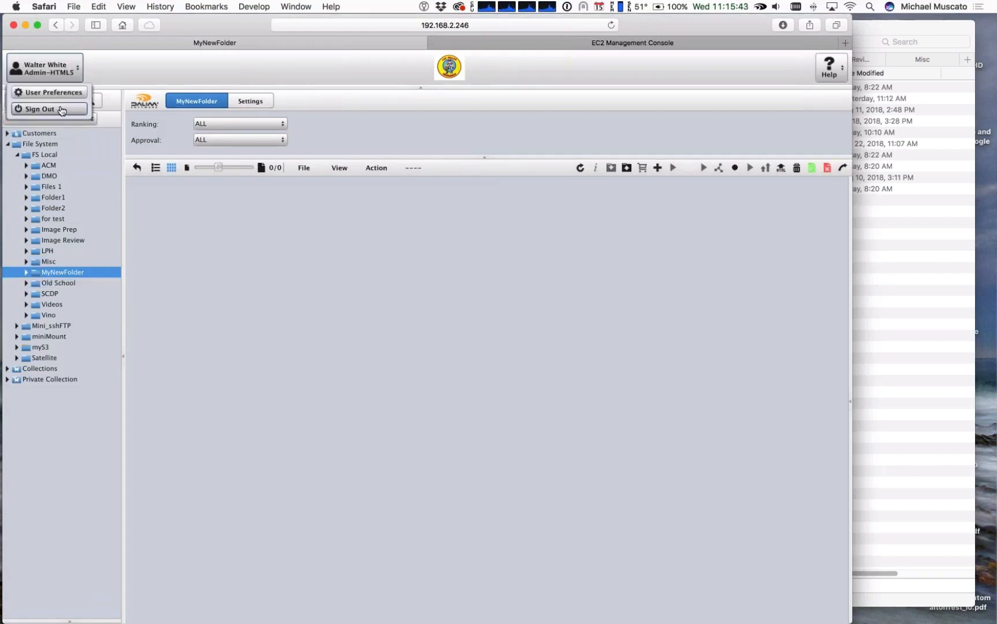
{"action": "left_click", "coordinate": [49, 108]}
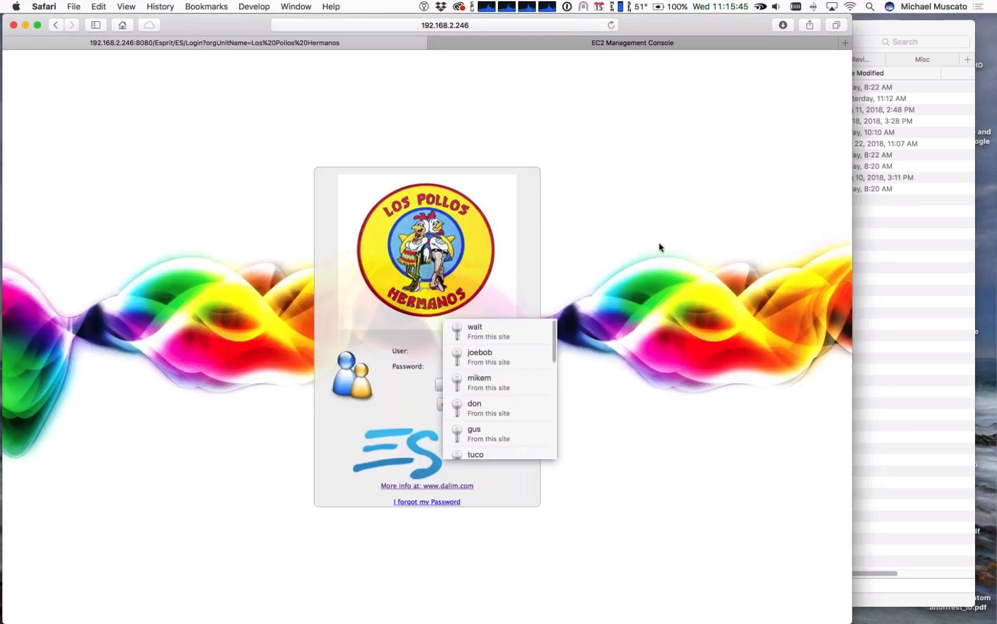
{"action": "key", "text": "Down"}
{"action": "key", "text": "Down"}
{"action": "key", "text": "Down"}
{"action": "key", "text": "Down"}
{"action": "key", "text": "Down"}
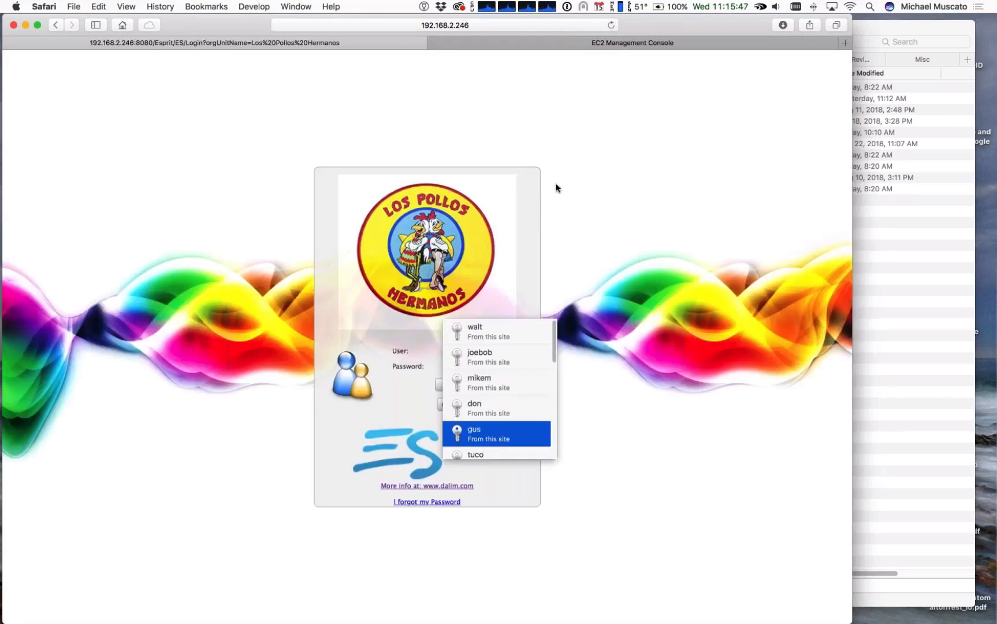
{"action": "key", "text": "Return"}
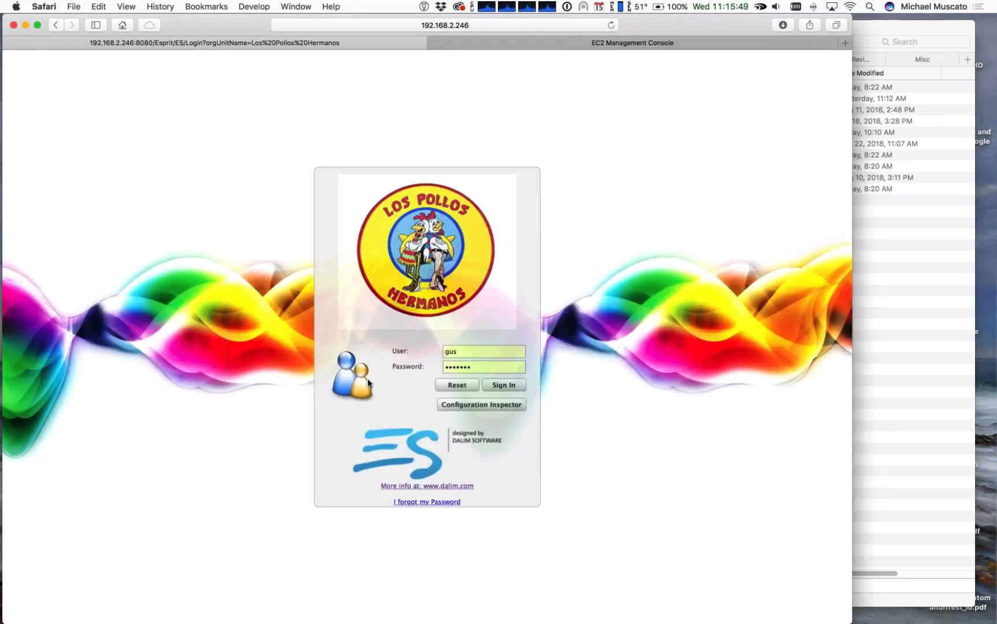
{"action": "key", "text": "Return"}
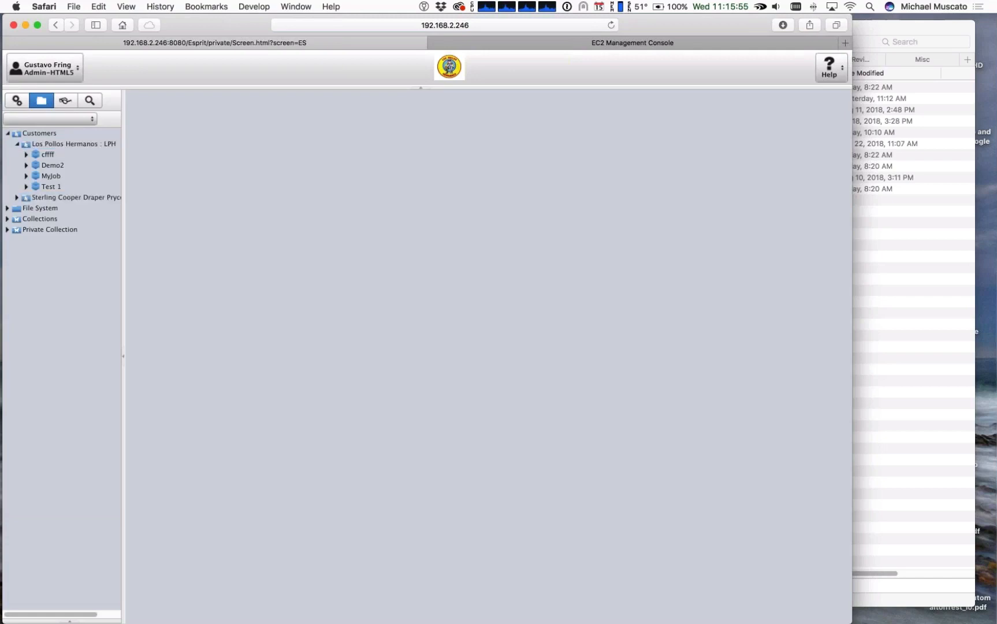
Step: Open the More Borrego folder in the FS Local volume under File System and dismiss the error dialog
{"action": "left_click", "coordinate": [7, 209]}
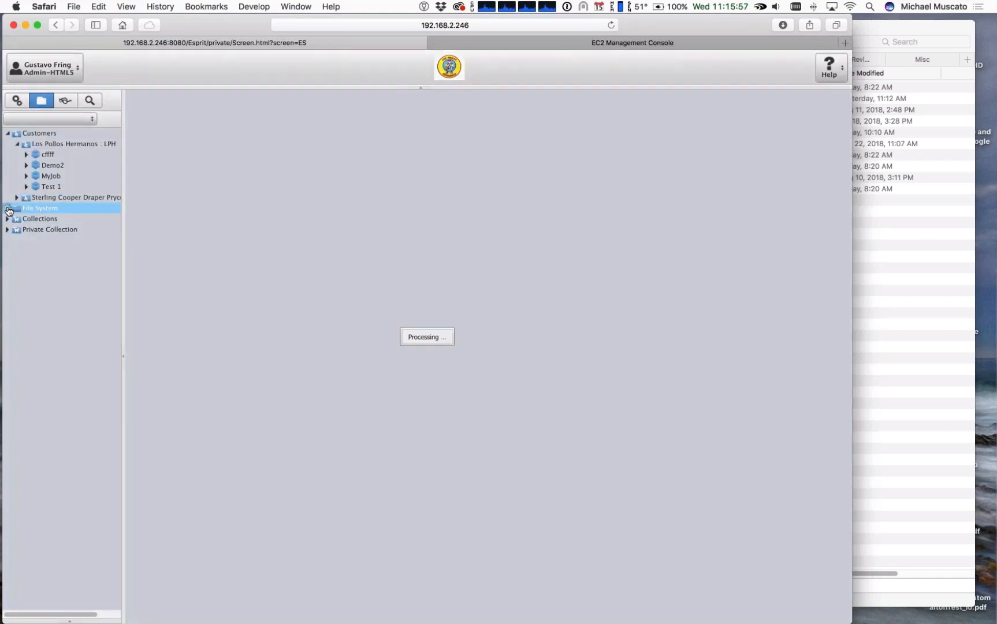
{"action": "left_click", "coordinate": [17, 221]}
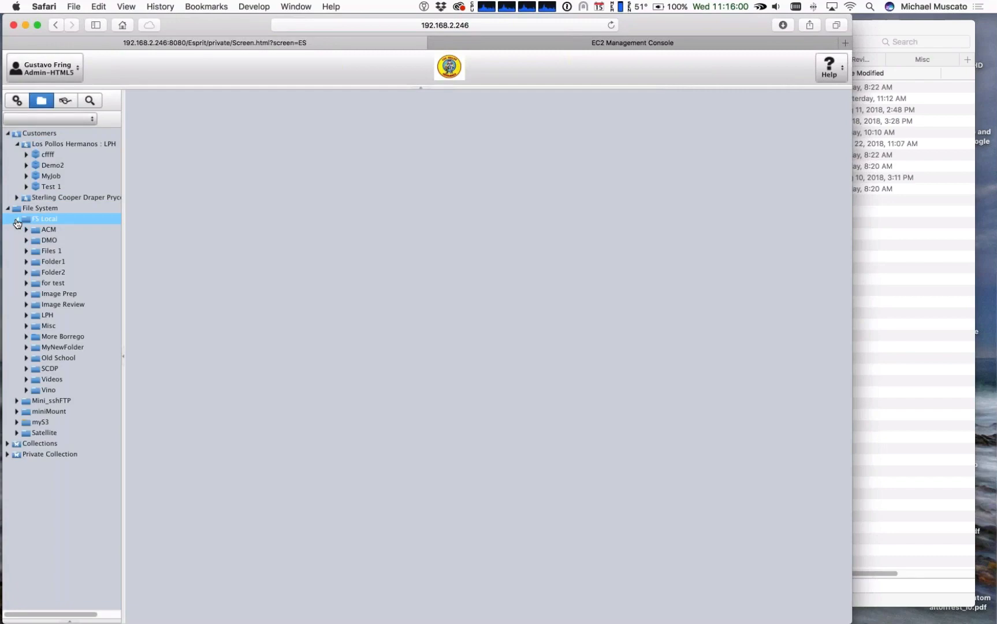
{"action": "left_click", "coordinate": [65, 337]}
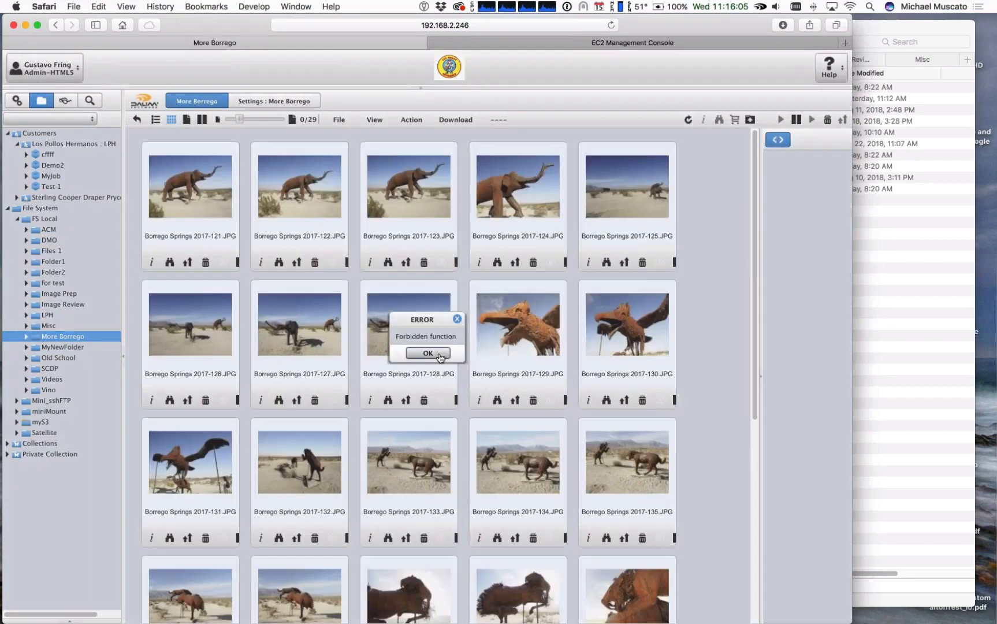
{"action": "left_click", "coordinate": [438, 355]}
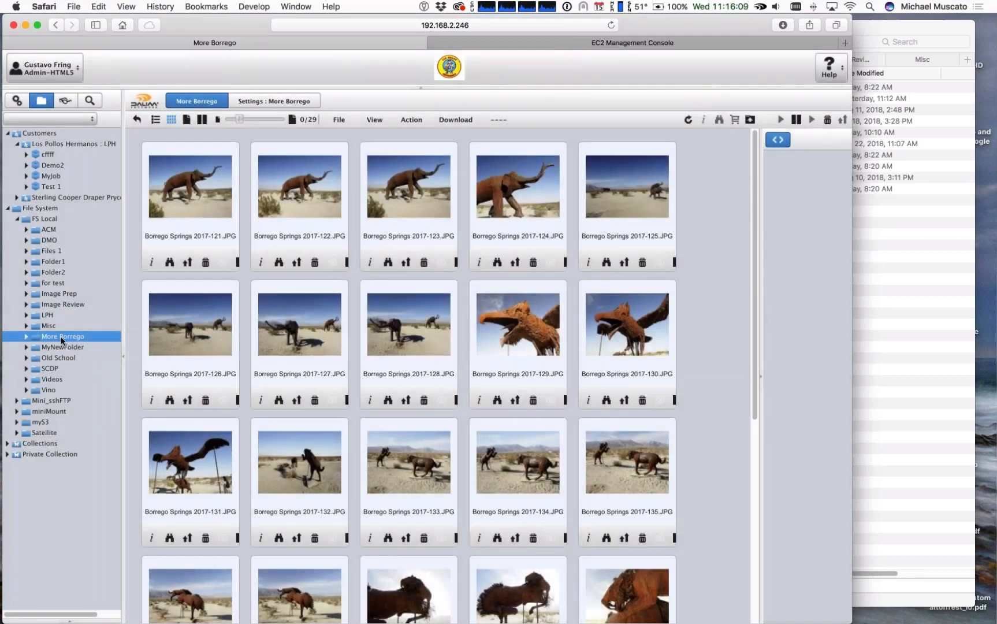
Step: Sign out and sign back in as the main organization's administrator with the saved login name and password
{"action": "left_click", "coordinate": [44, 68]}
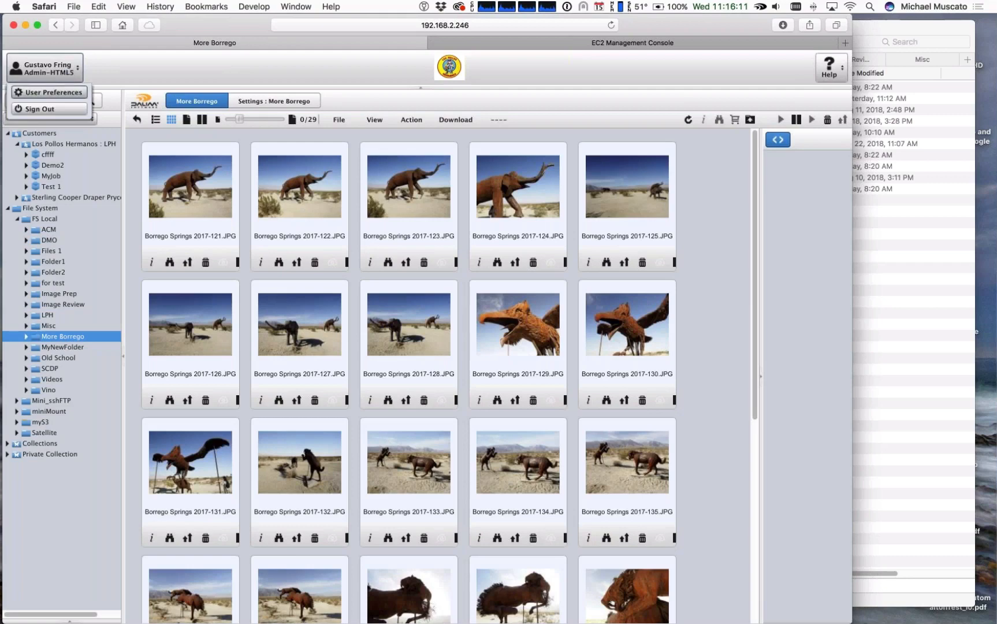
{"action": "left_click", "coordinate": [49, 109]}
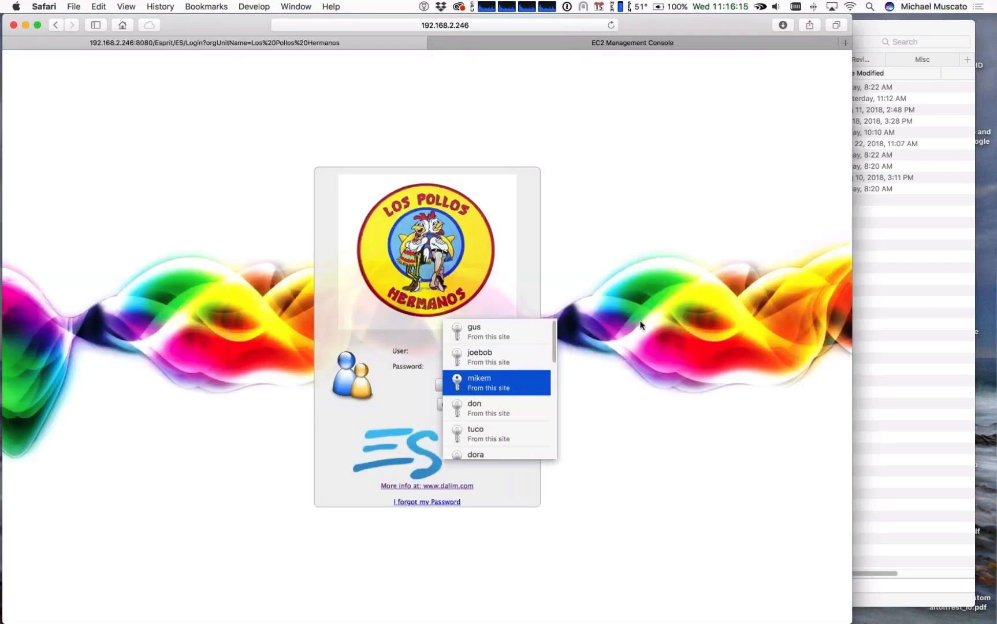
{"action": "key", "text": "Return"}
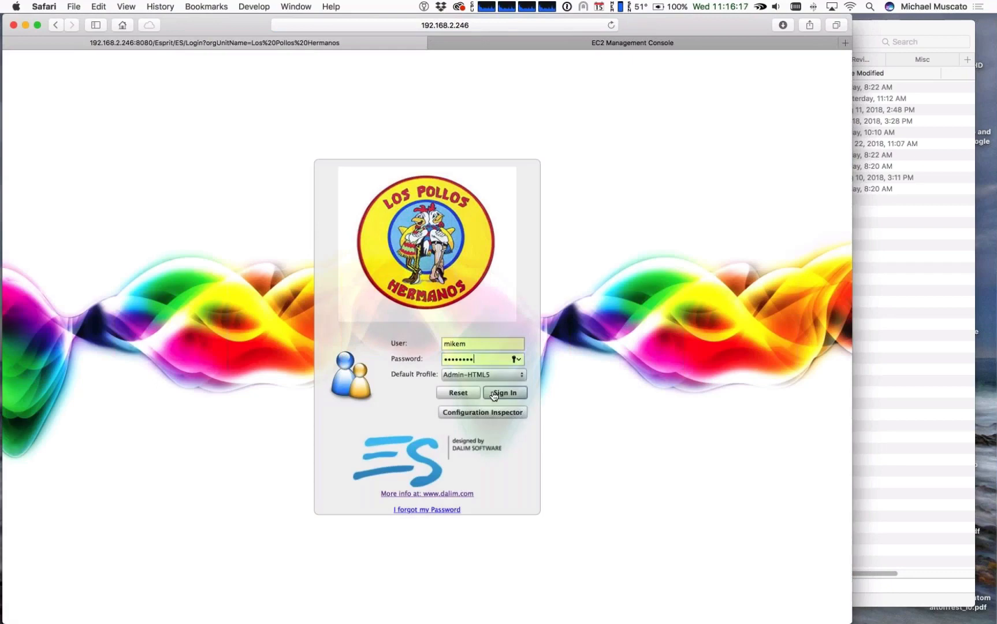
{"action": "left_click", "coordinate": [494, 394]}
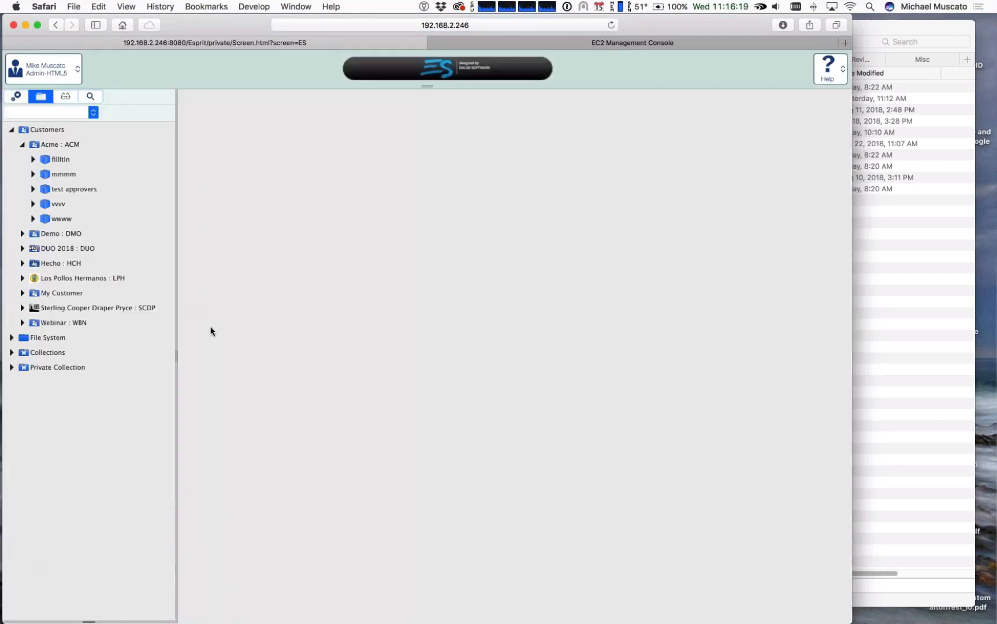
Step: Examine the member settings of the FS Local volume and its More Borrego folder in the Production Parameter administration
{"action": "left_click", "coordinate": [17, 97]}
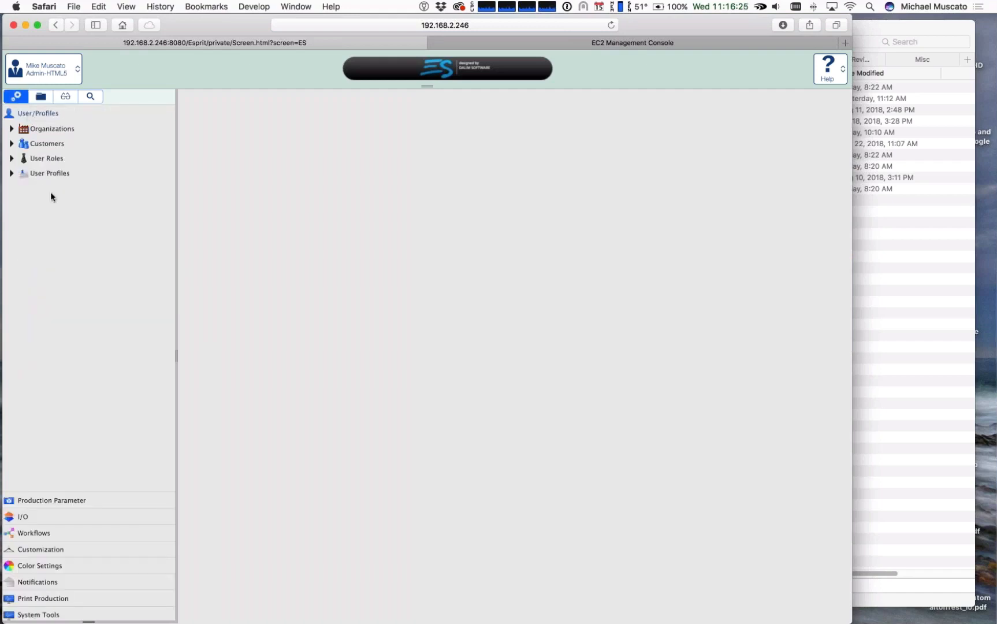
{"action": "left_click", "coordinate": [37, 501]}
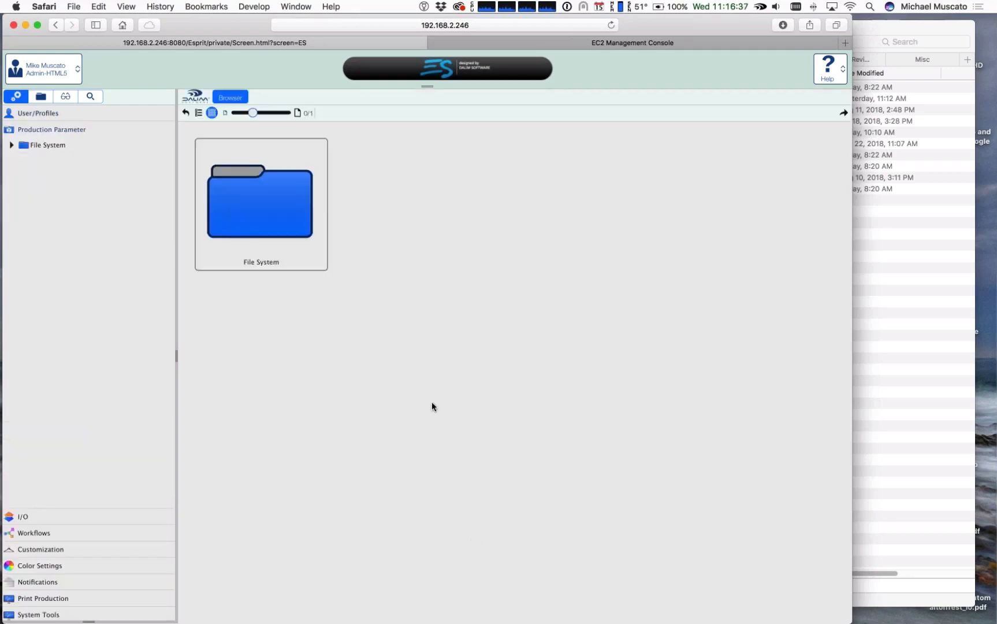
{"action": "left_click", "coordinate": [12, 146]}
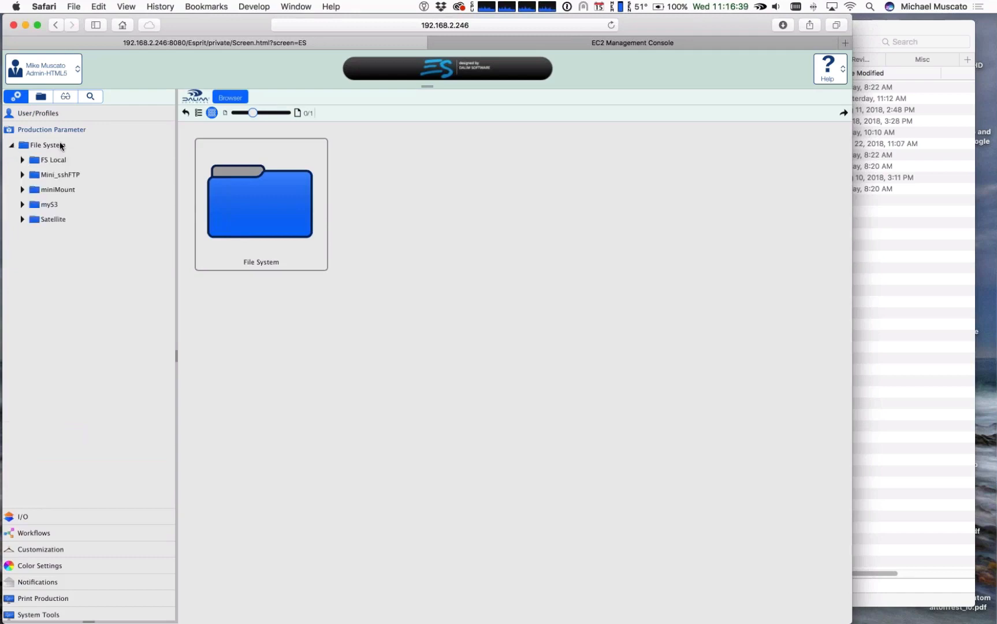
{"action": "left_click", "coordinate": [23, 160]}
{"action": "left_click", "coordinate": [53, 165]}
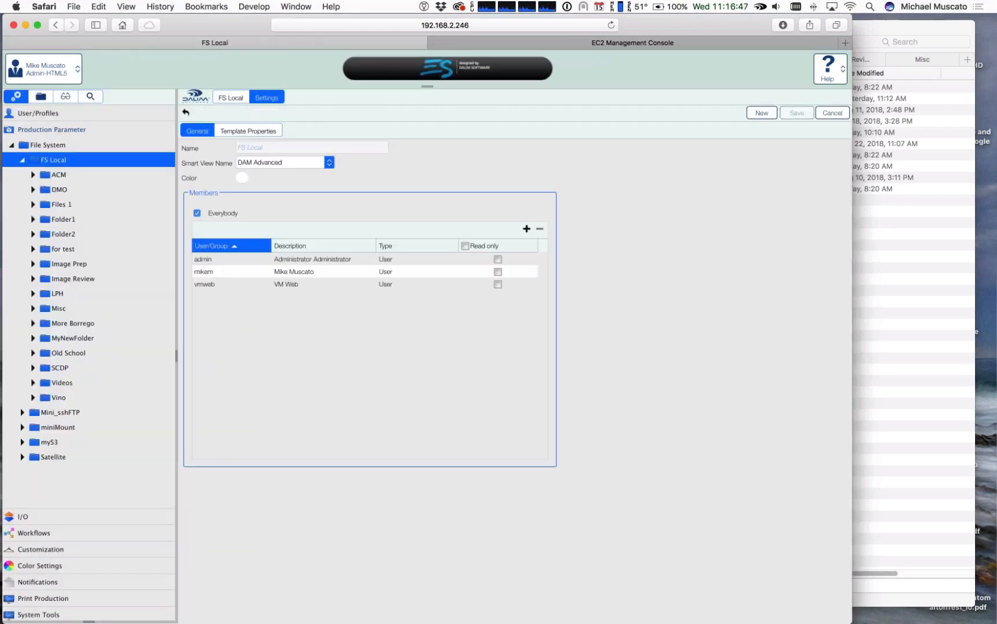
{"action": "left_click", "coordinate": [64, 325]}
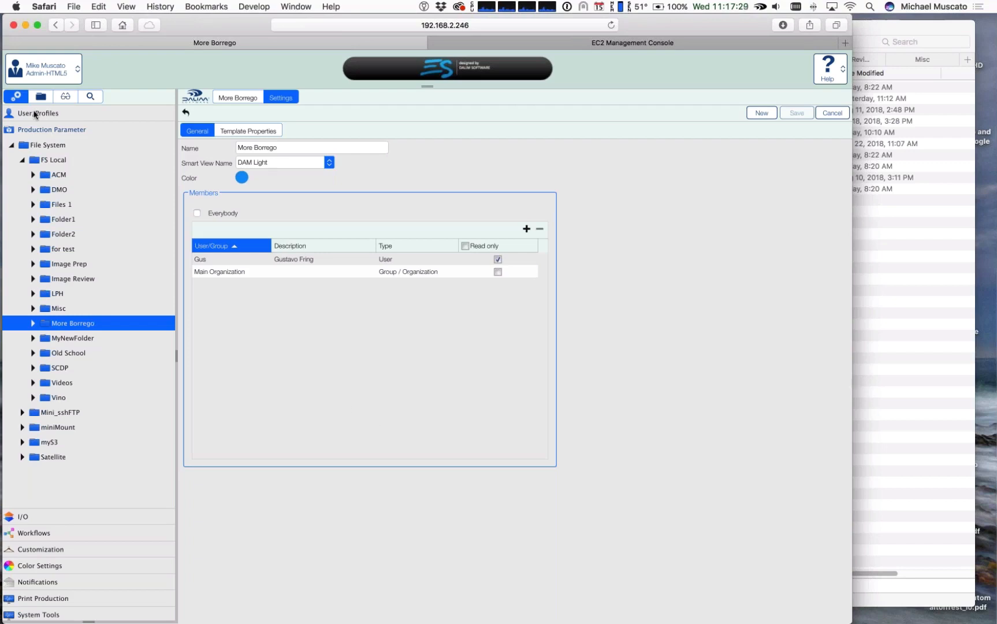
Step: View the users belonging to the Los Pollos Hermanos customer's BB Group in the User/Profiles administration
{"action": "left_click", "coordinate": [35, 113]}
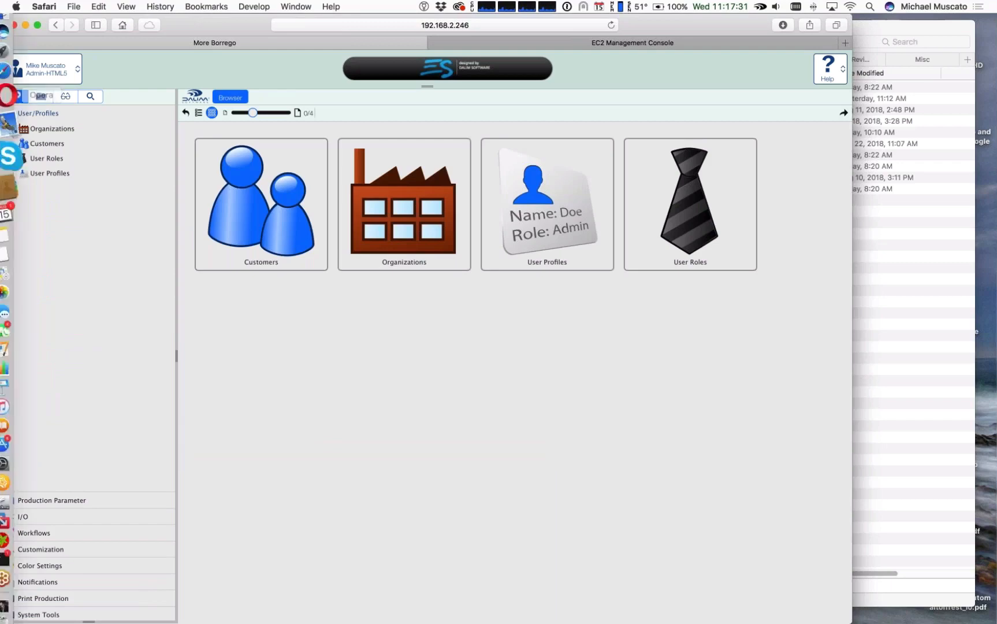
{"action": "left_click", "coordinate": [12, 144]}
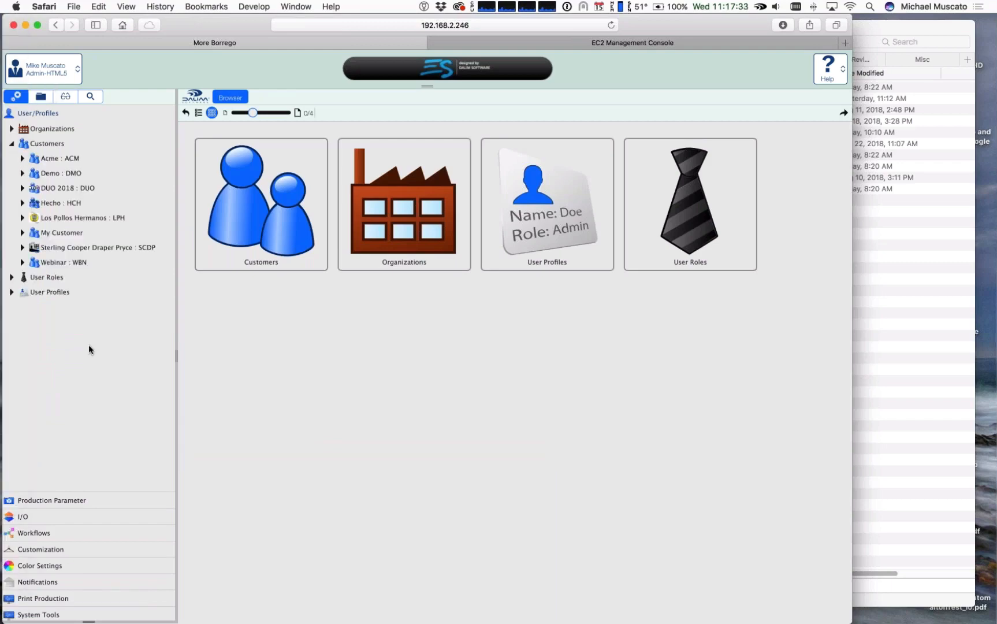
{"action": "left_click", "coordinate": [63, 218]}
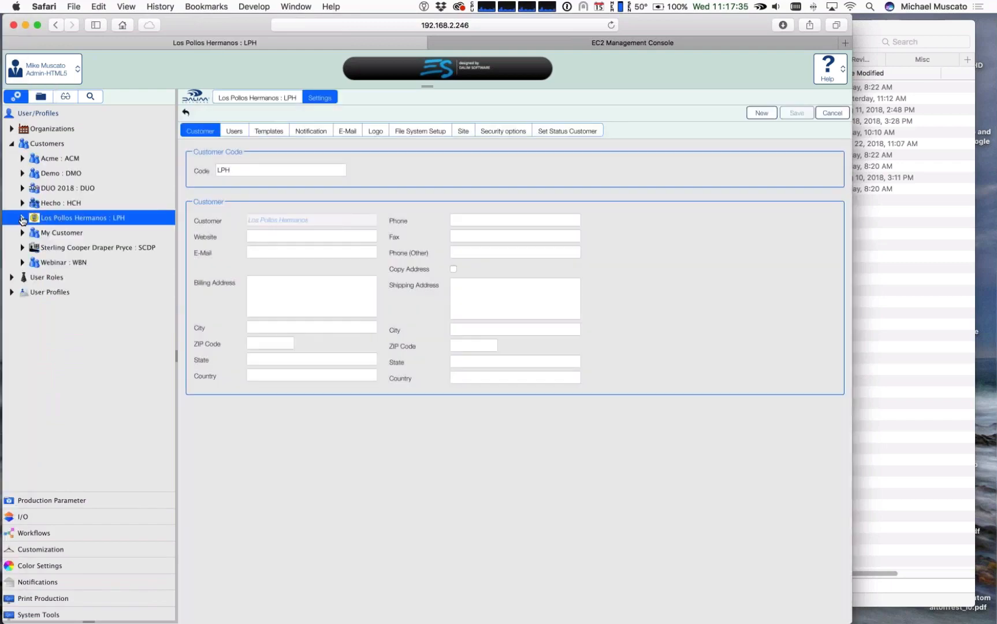
{"action": "left_click", "coordinate": [22, 217]}
{"action": "left_click", "coordinate": [32, 232]}
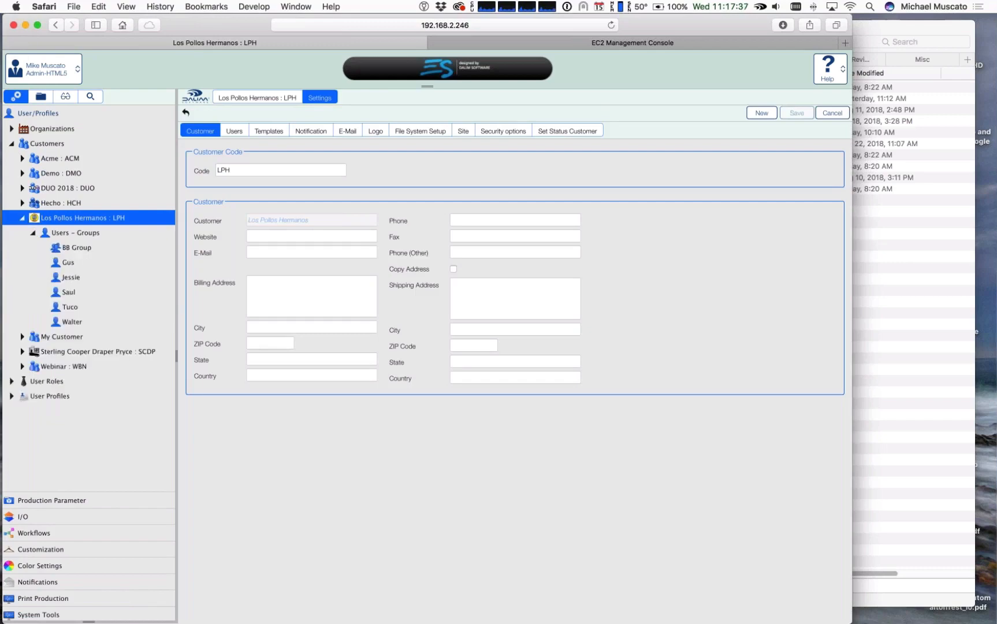
{"action": "left_click", "coordinate": [84, 248]}
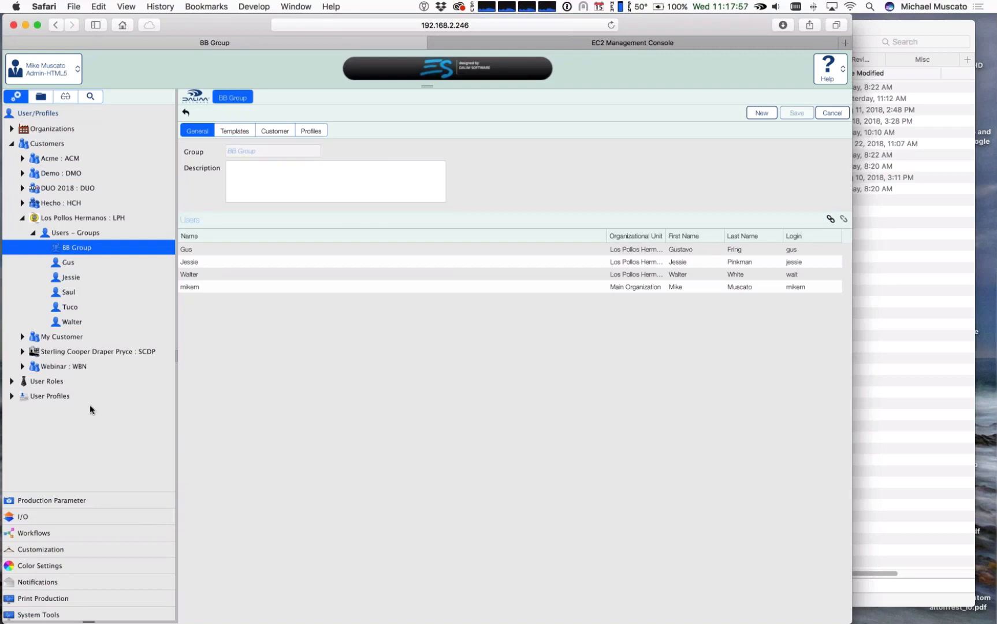
Step: Remove the individual read-only user from the members of the More Borrego folder in Production Parameter
{"action": "left_click", "coordinate": [60, 500]}
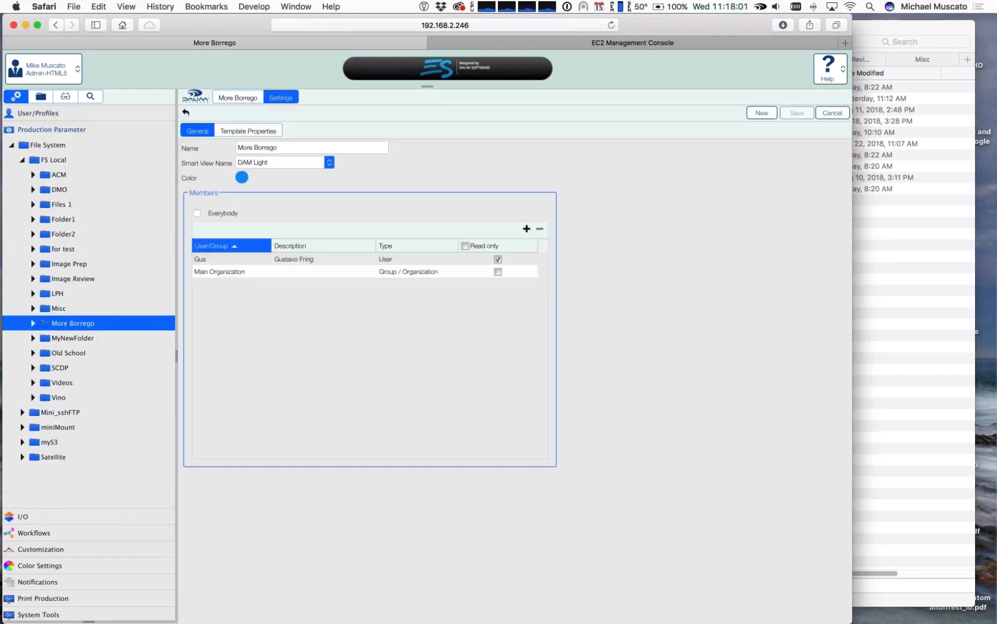
{"action": "left_click", "coordinate": [205, 263]}
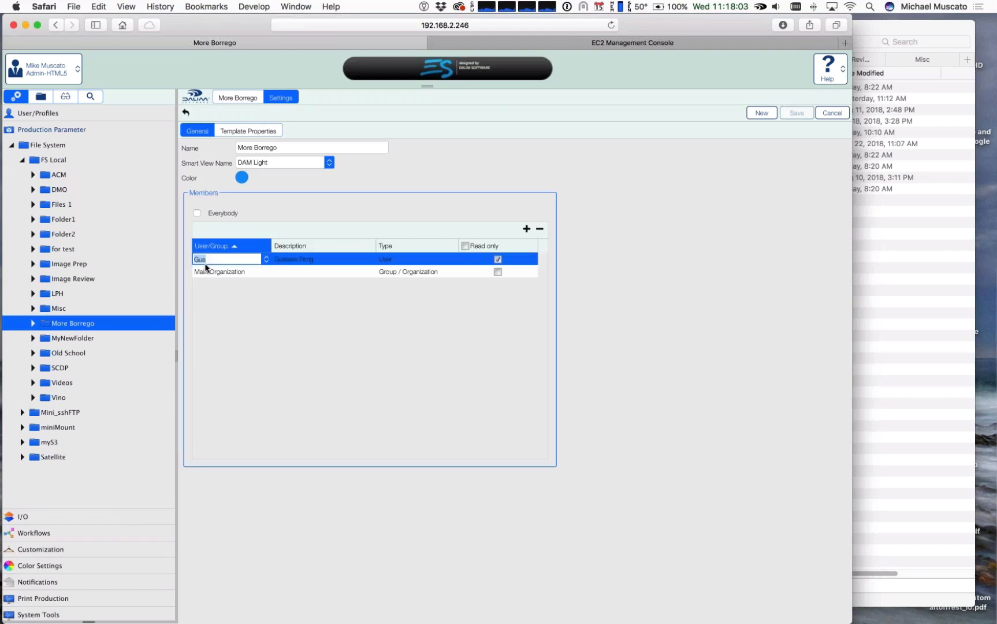
{"action": "left_click", "coordinate": [539, 228]}
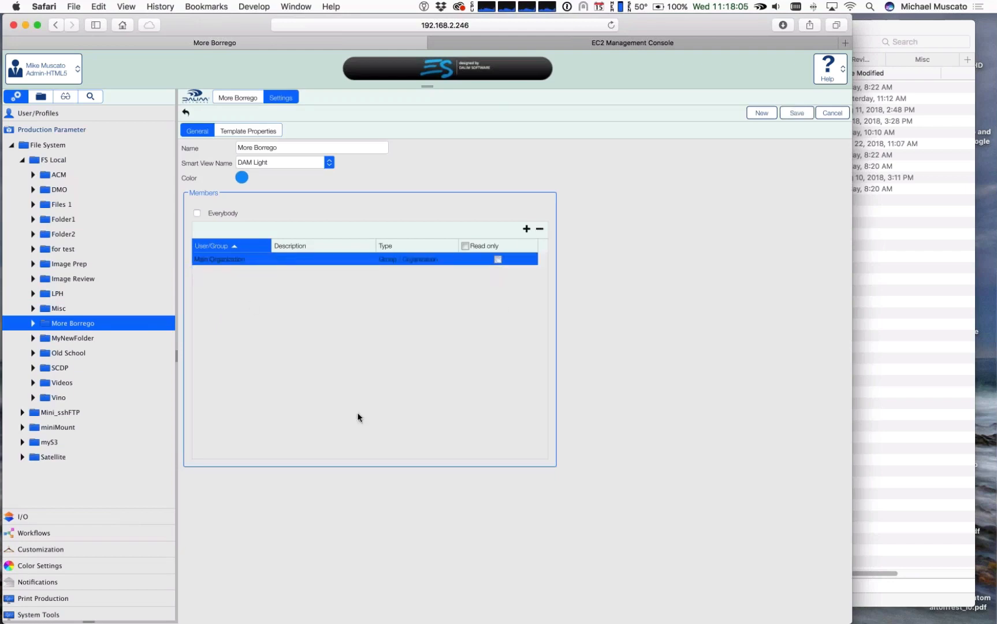
Step: Add BB Group as a member of the More Borrego folder and save the folder settings
{"action": "left_click", "coordinate": [526, 228]}
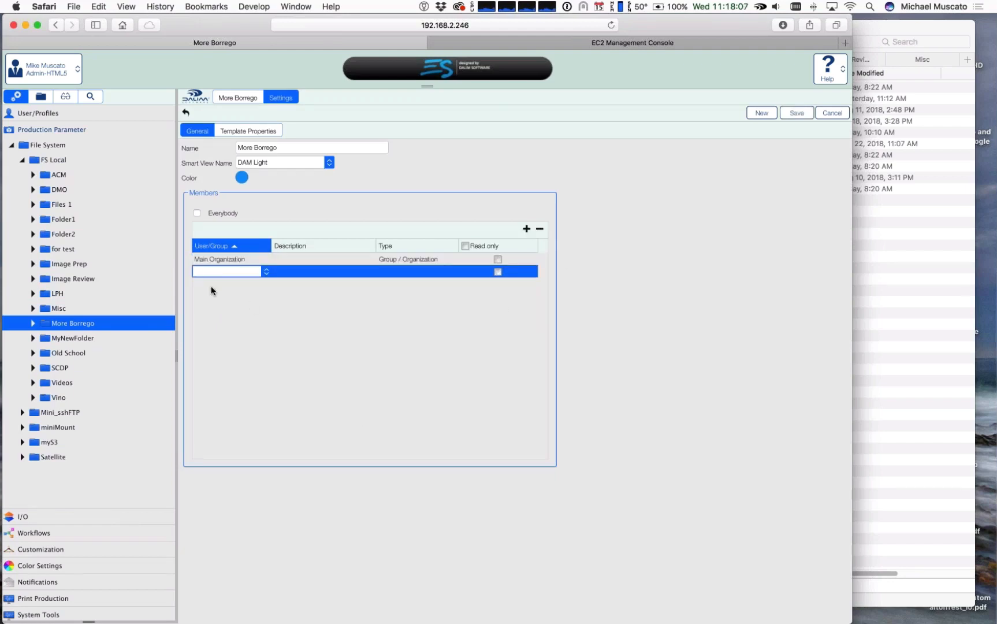
{"action": "left_click", "coordinate": [266, 272]}
{"action": "scroll", "coordinate": [251, 417], "scroll_direction": "down", "scroll_amount": 10}
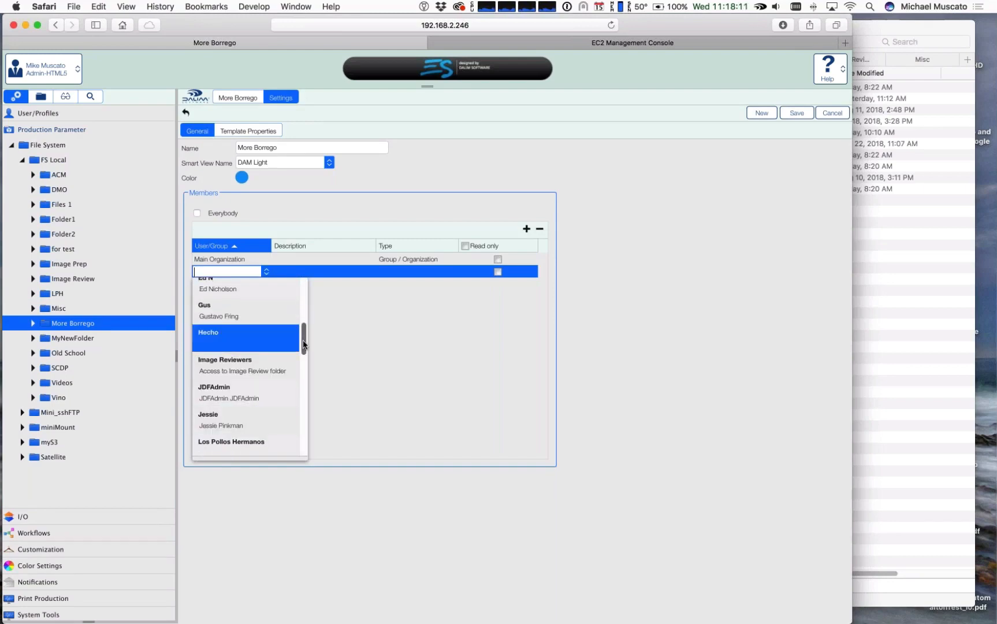
{"action": "left_click_drag", "start_coordinate": [303, 340], "coordinate": [307, 274]}
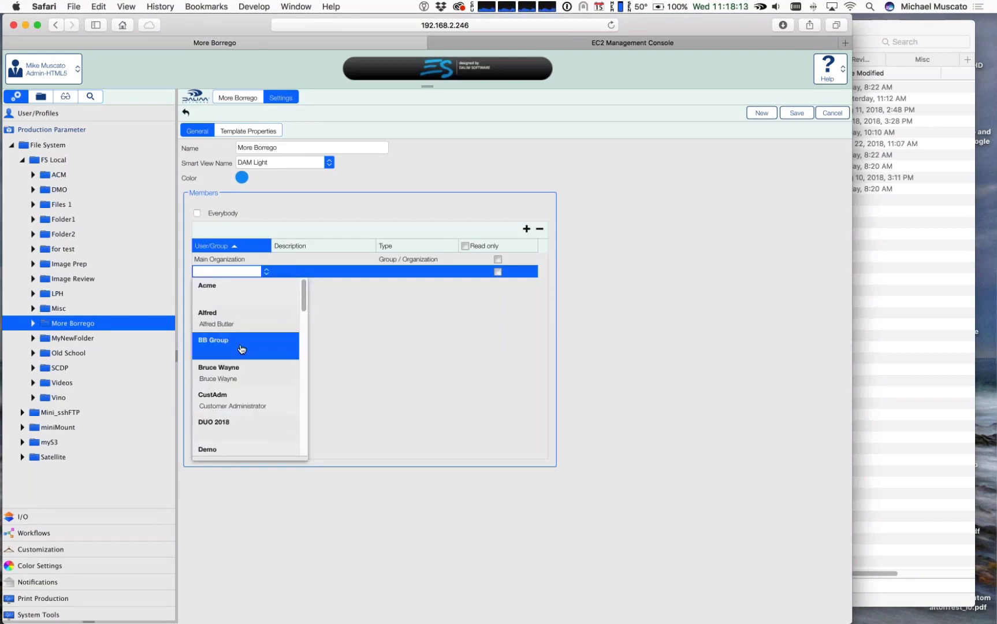
{"action": "left_click", "coordinate": [239, 345]}
{"action": "left_click", "coordinate": [646, 328]}
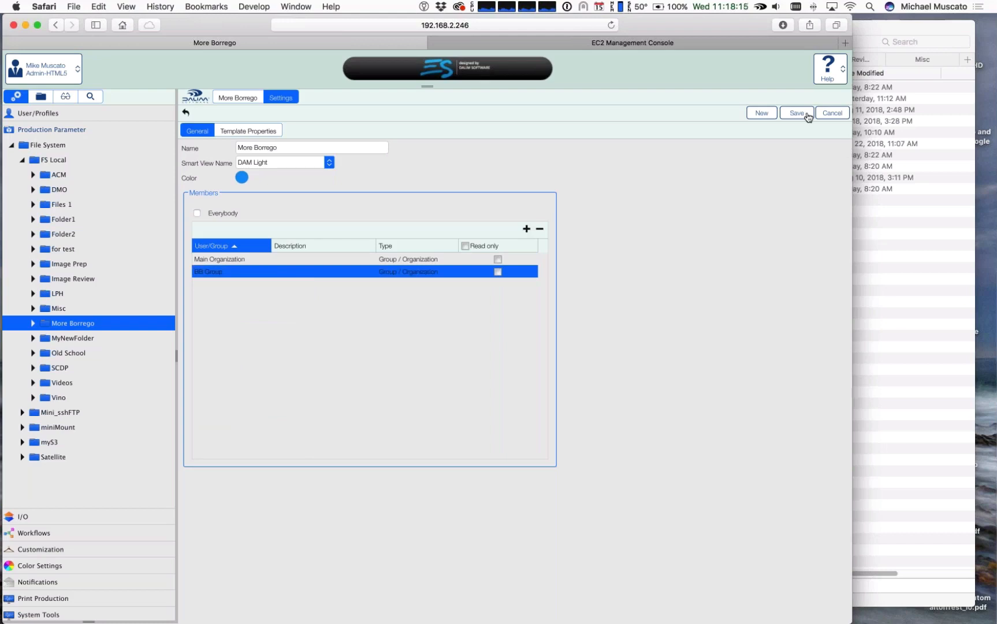
{"action": "left_click", "coordinate": [808, 115]}
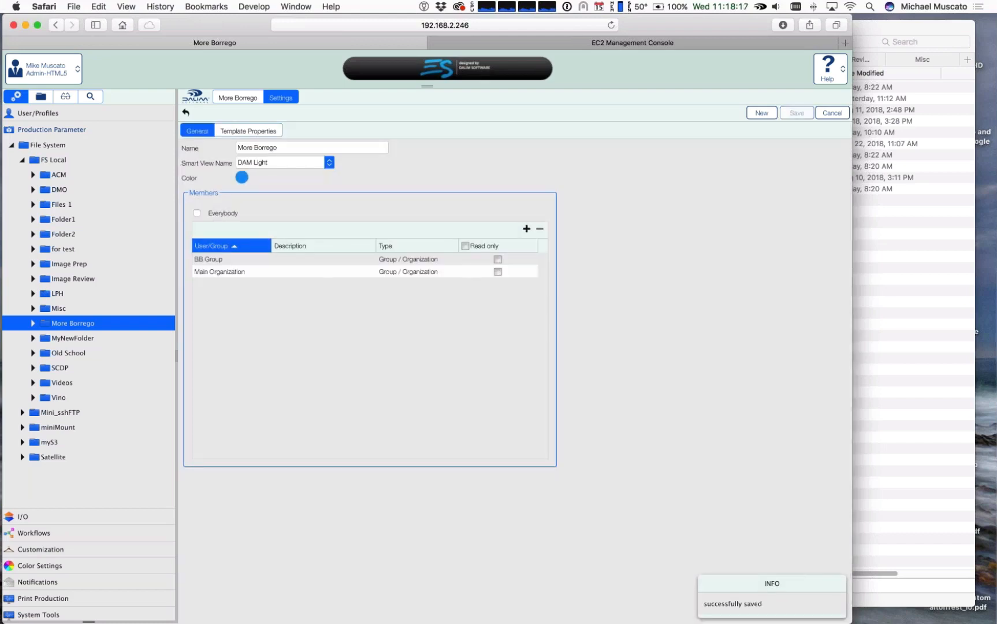
Step: Sign out and sign in as a Los Pollos Hermanos user outside BB Group, using the saved user name and password
{"action": "left_click", "coordinate": [50, 71]}
{"action": "left_click", "coordinate": [54, 112]}
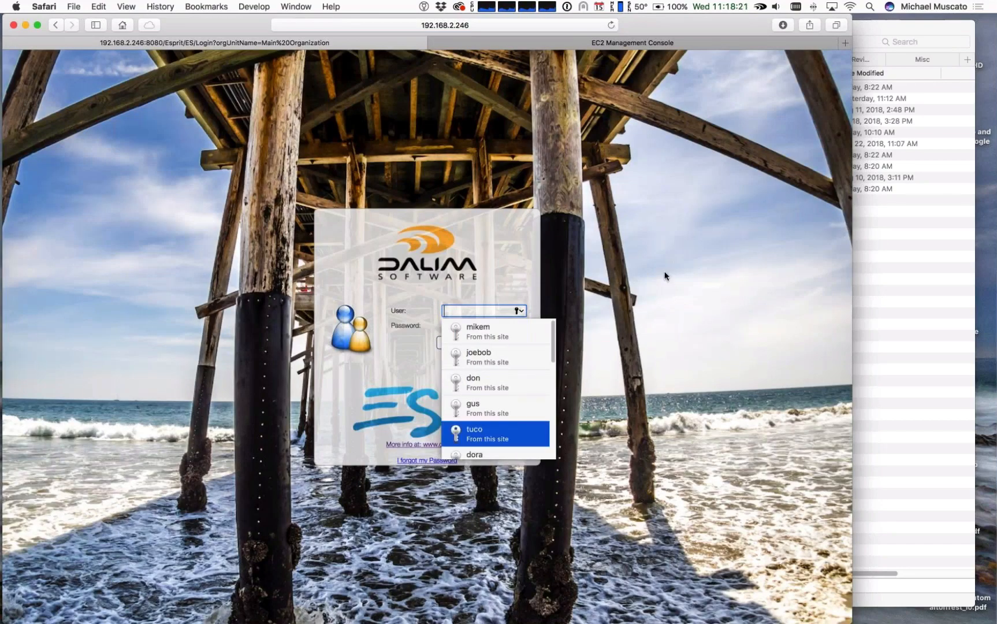
{"action": "key", "text": "Return"}
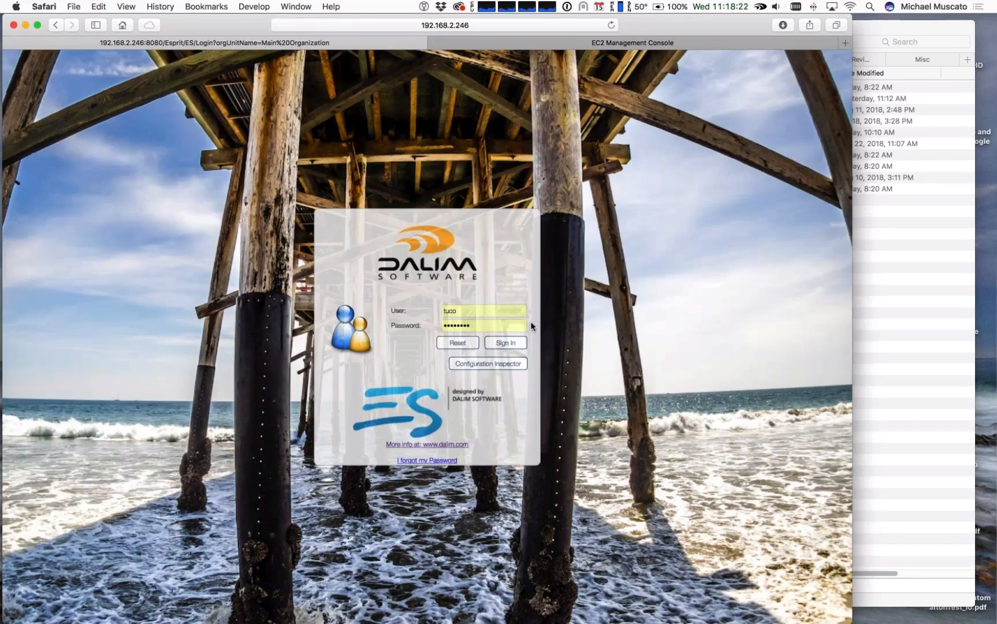
{"action": "left_click", "coordinate": [503, 326]}
{"action": "key", "text": "Return"}
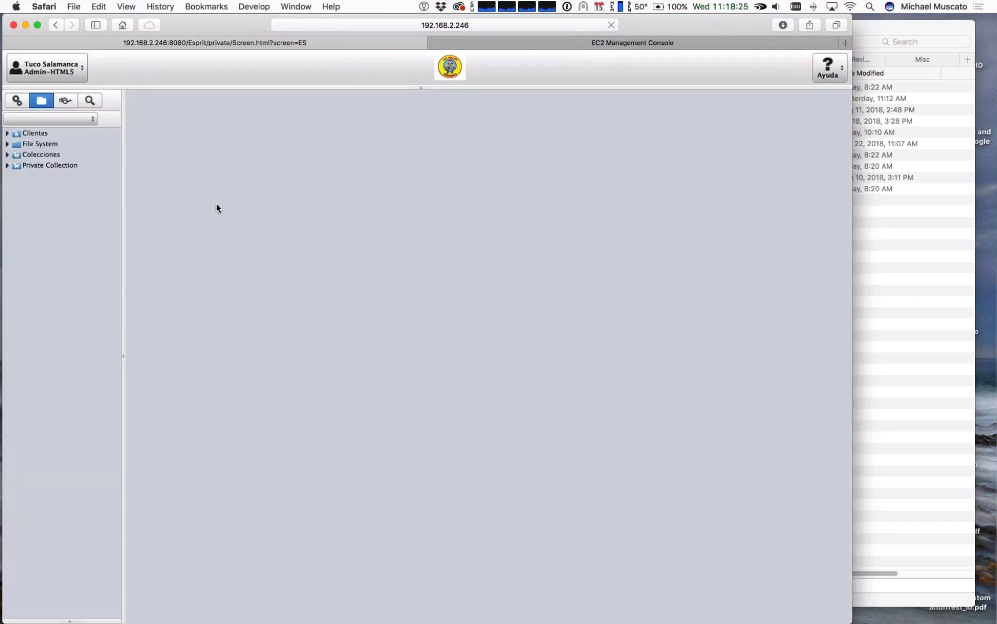
Step: Examine which FS Local folders this user can see in the File System tree and open the administration area
{"action": "left_click", "coordinate": [8, 144]}
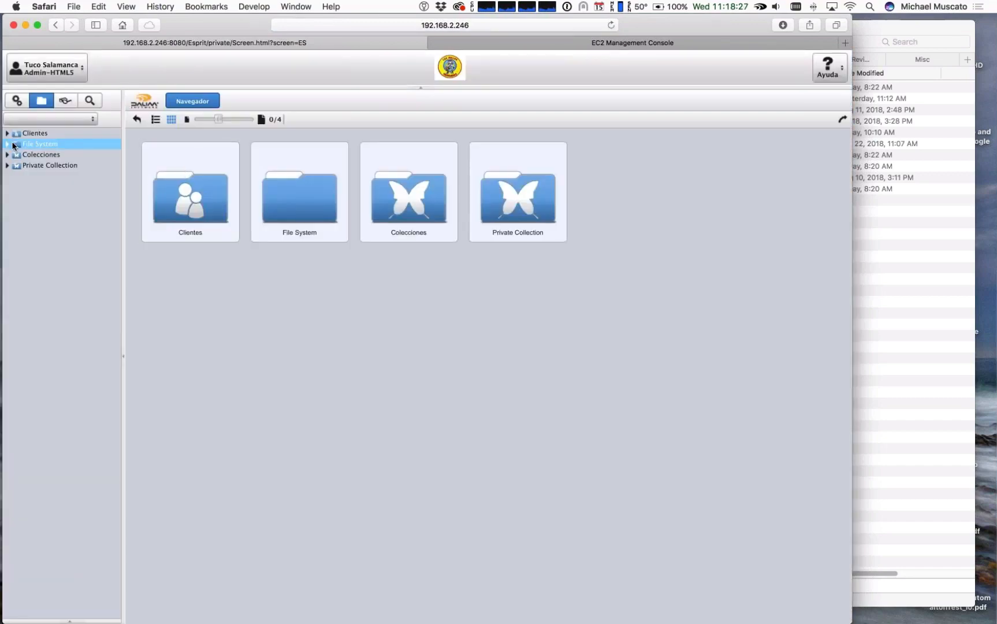
{"action": "left_click", "coordinate": [25, 155]}
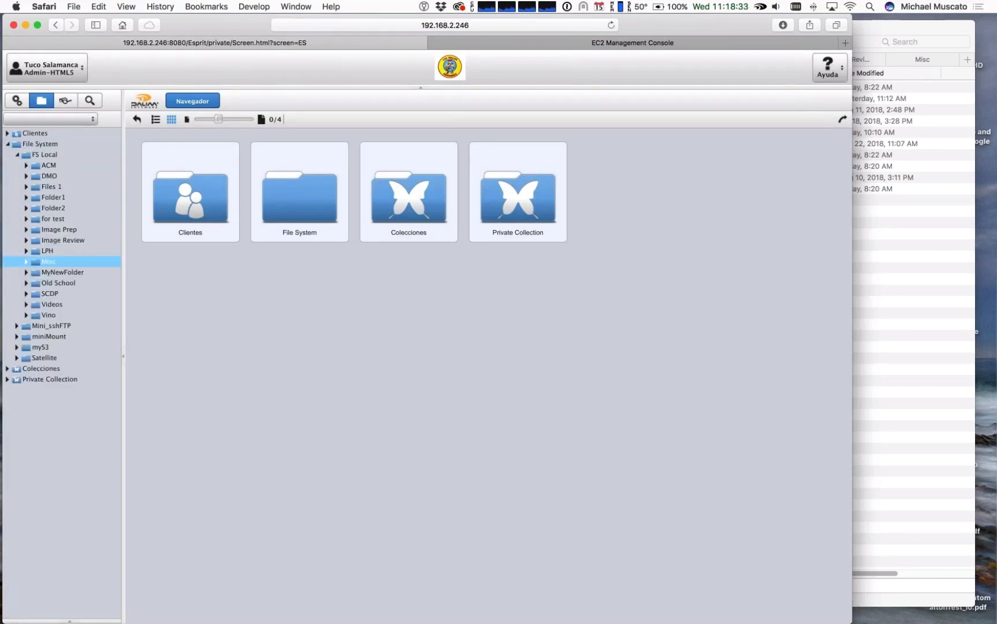
{"action": "left_click", "coordinate": [16, 103]}
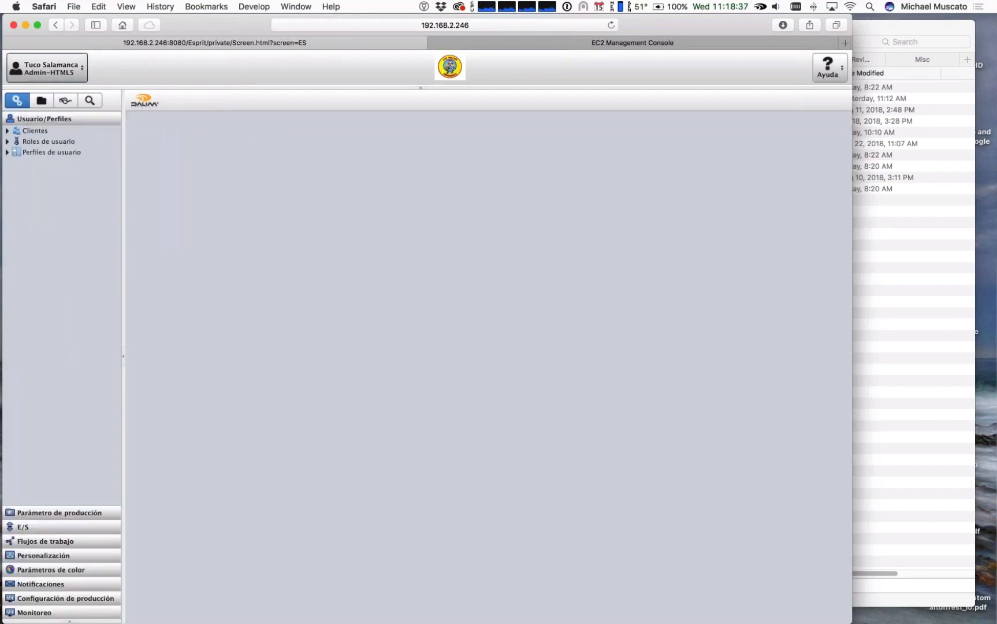
Step: Sign out and sign back in as the administrator, using the saved user name and password
{"action": "left_click", "coordinate": [47, 67]}
{"action": "left_click", "coordinate": [60, 108]}
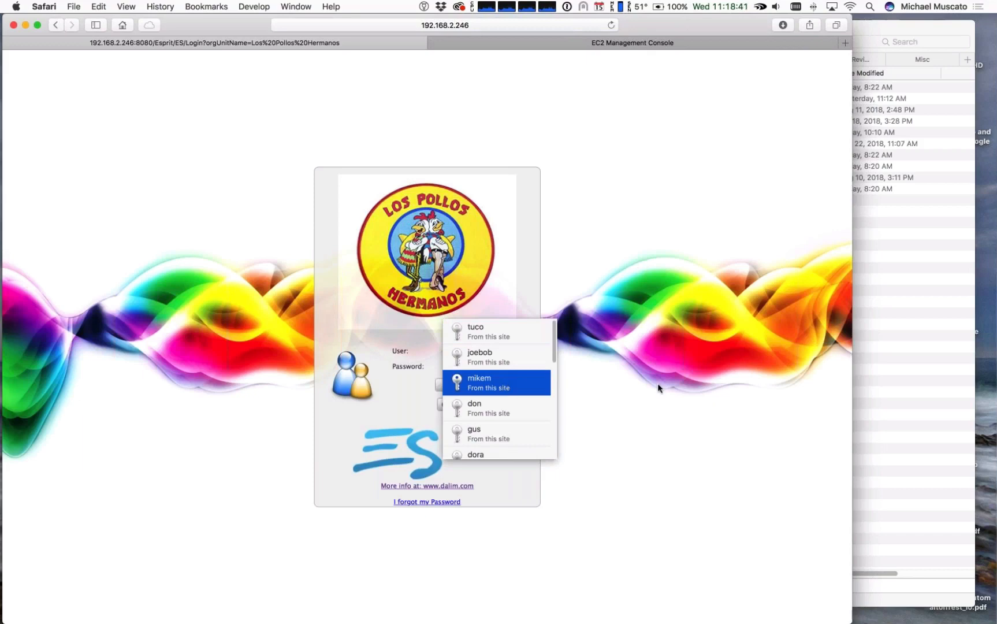
{"action": "key", "text": "Return"}
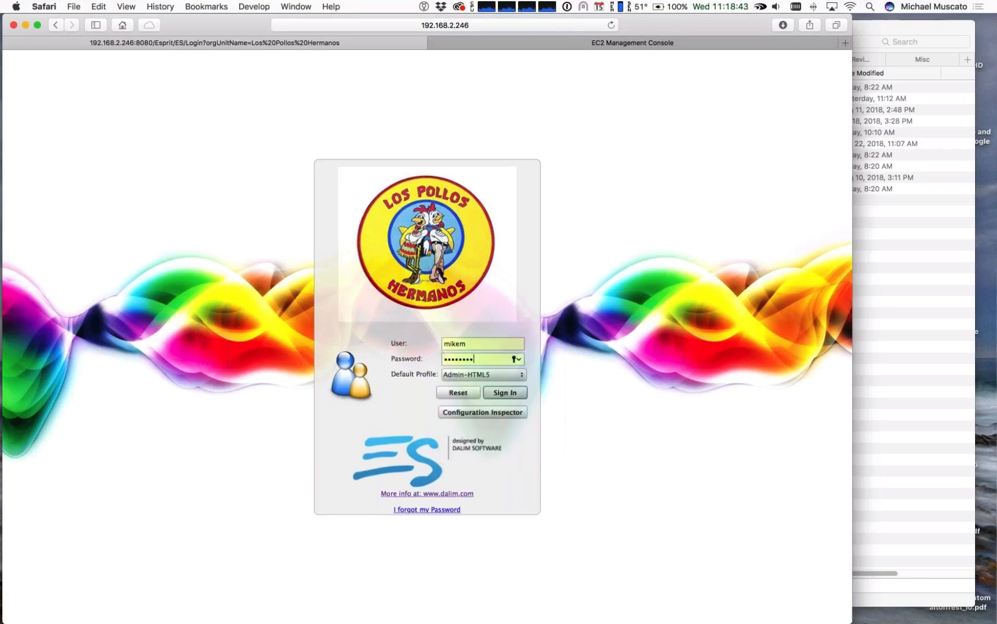
{"action": "left_click", "coordinate": [504, 394]}
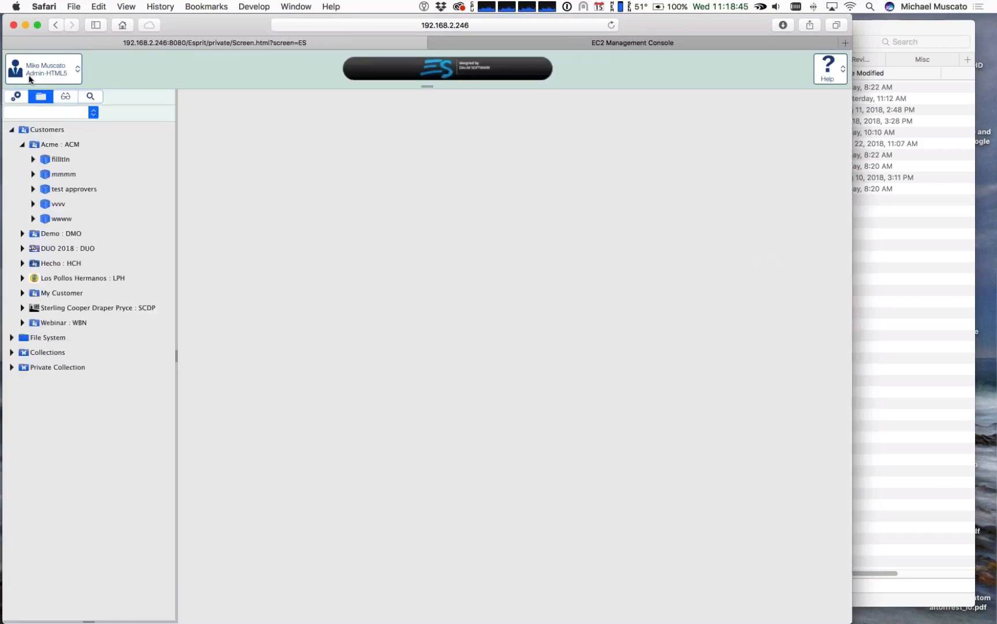
Step: Make BB Group a read-only member of the More Borrego folder in FS Local and save the folder settings
{"action": "left_click", "coordinate": [16, 99]}
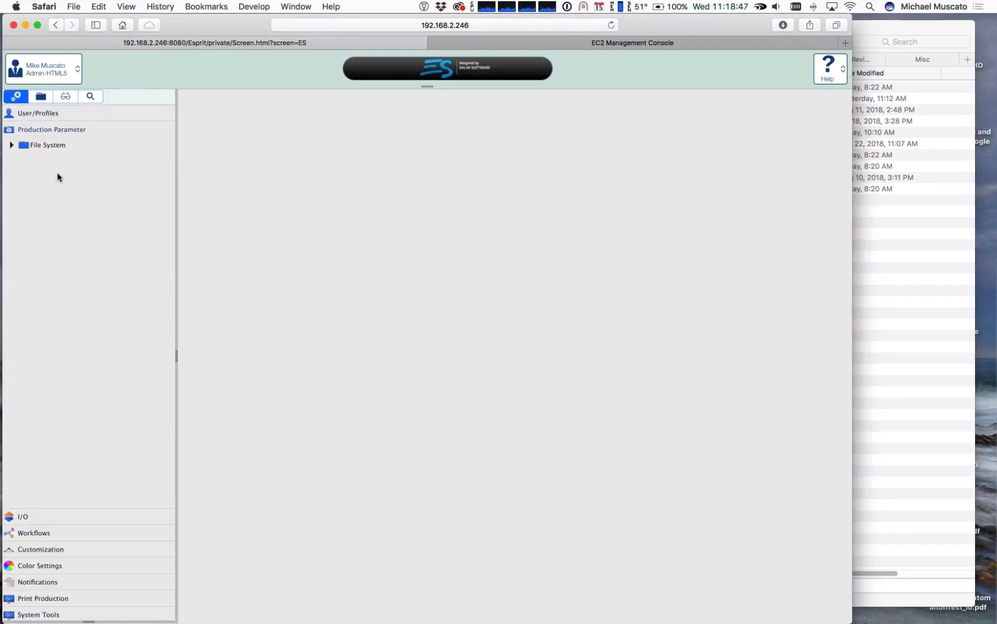
{"action": "left_click", "coordinate": [11, 145]}
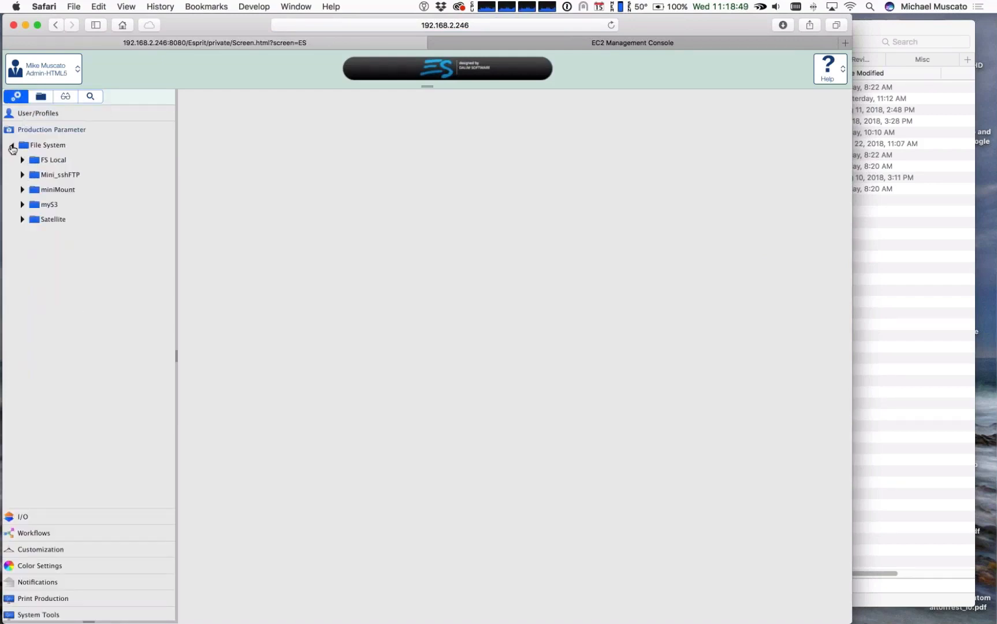
{"action": "left_click", "coordinate": [22, 161]}
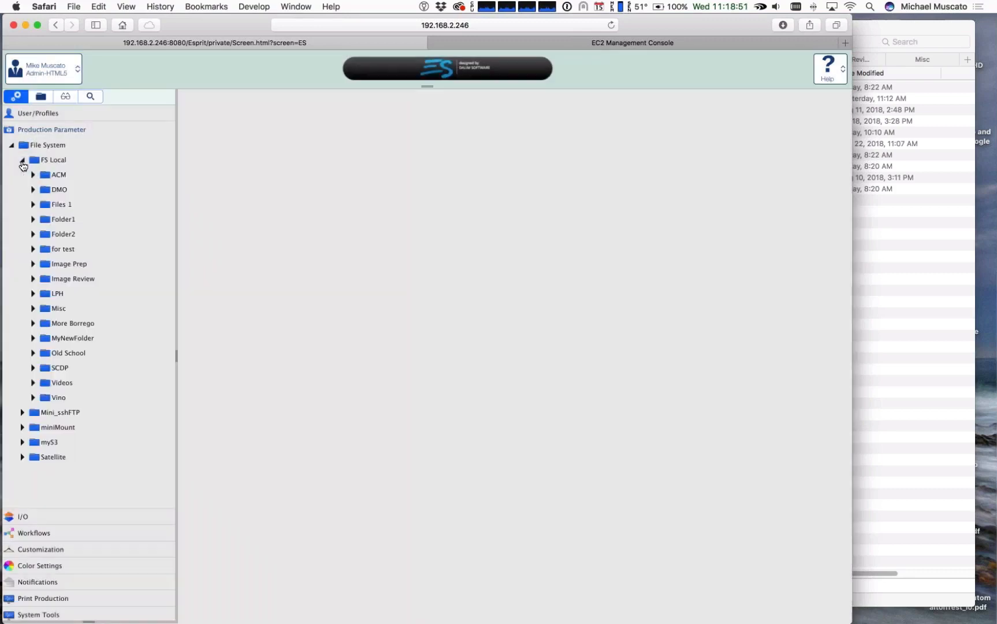
{"action": "left_click", "coordinate": [75, 323]}
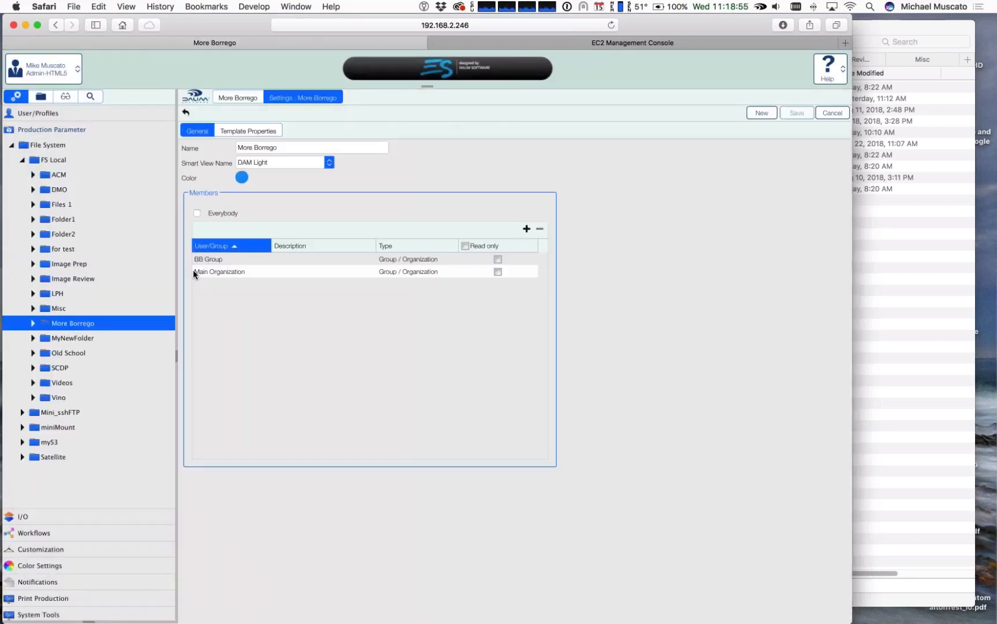
{"action": "left_click", "coordinate": [497, 260]}
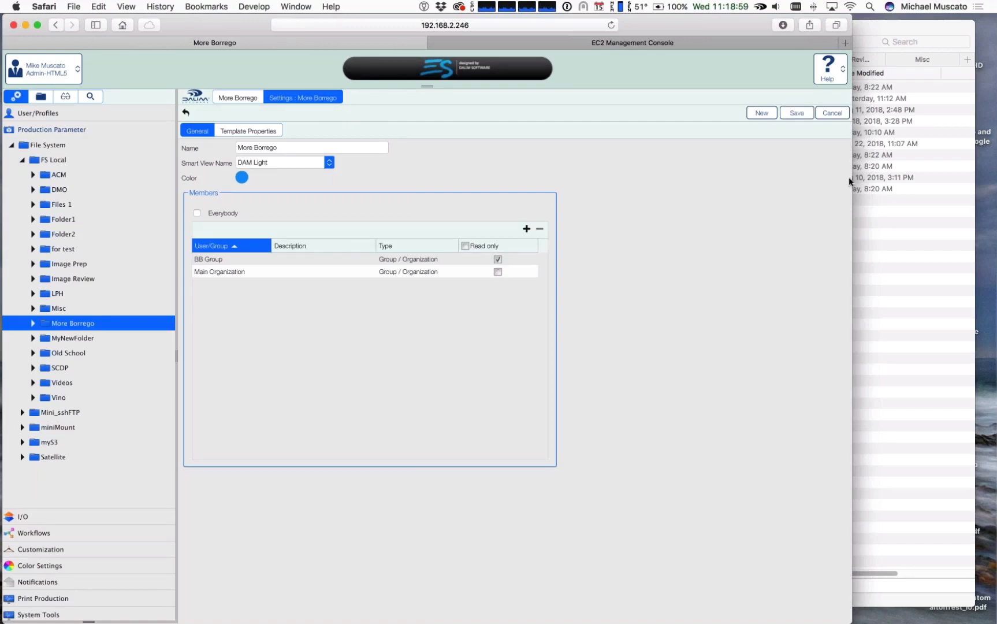
{"action": "left_click", "coordinate": [797, 113]}
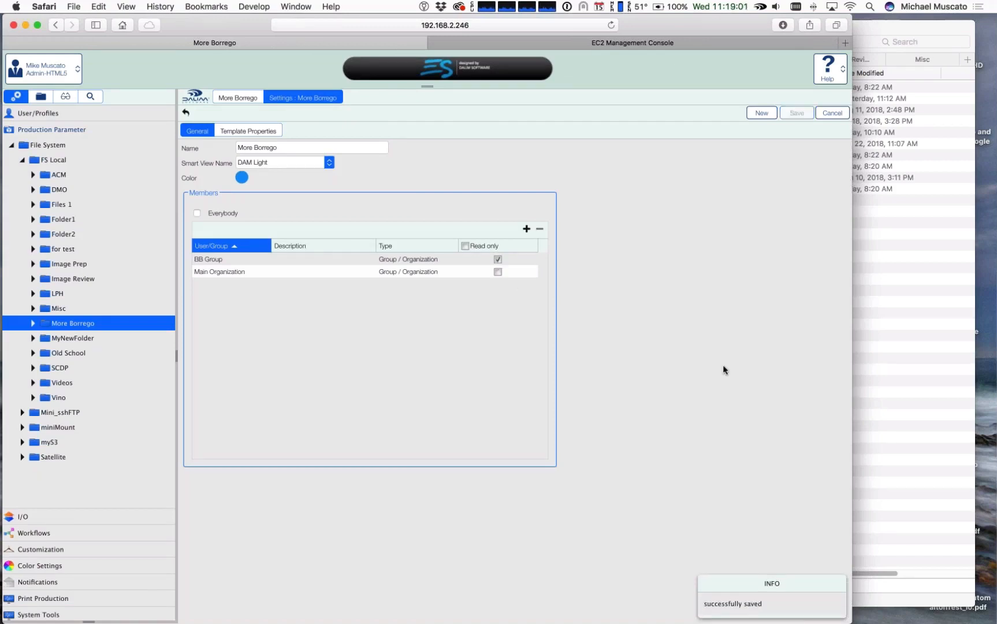
Step: Sign out and sign in as a BB Group user, using the saved user name and password
{"action": "left_click", "coordinate": [45, 74]}
{"action": "left_click", "coordinate": [41, 110]}
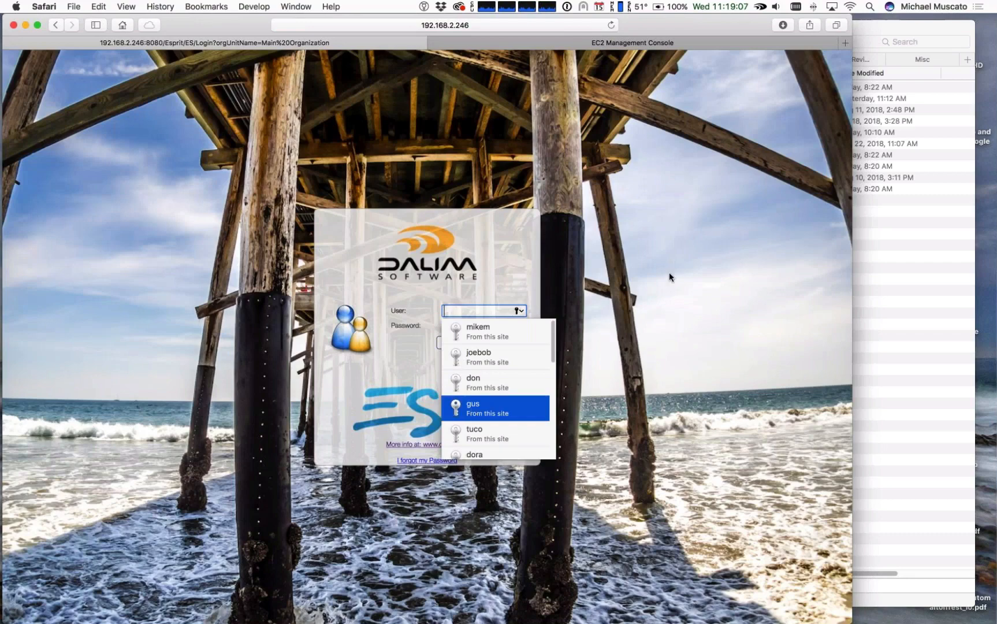
{"action": "key", "text": "Return"}
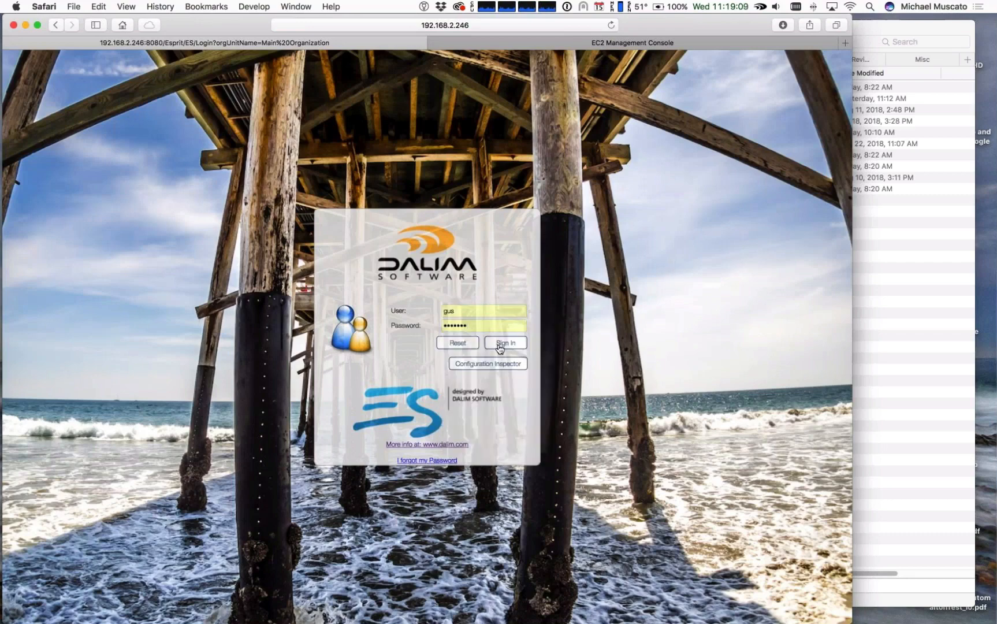
{"action": "left_click", "coordinate": [500, 344]}
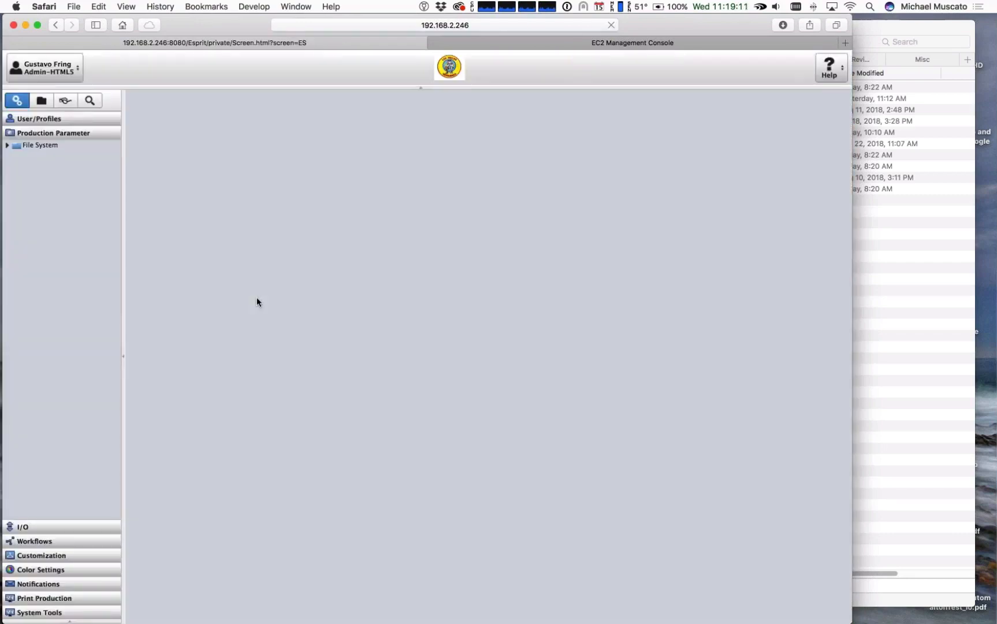
Step: Open the More Borrego folder under FS Local in the File System tree
{"action": "left_click", "coordinate": [8, 209]}
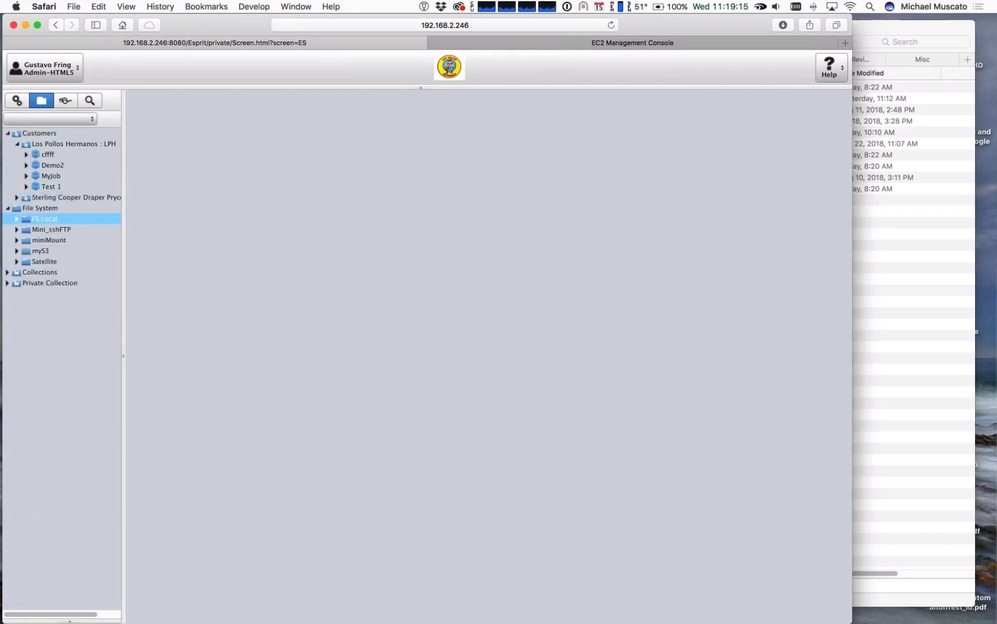
{"action": "left_click", "coordinate": [17, 219]}
{"action": "left_click", "coordinate": [63, 337]}
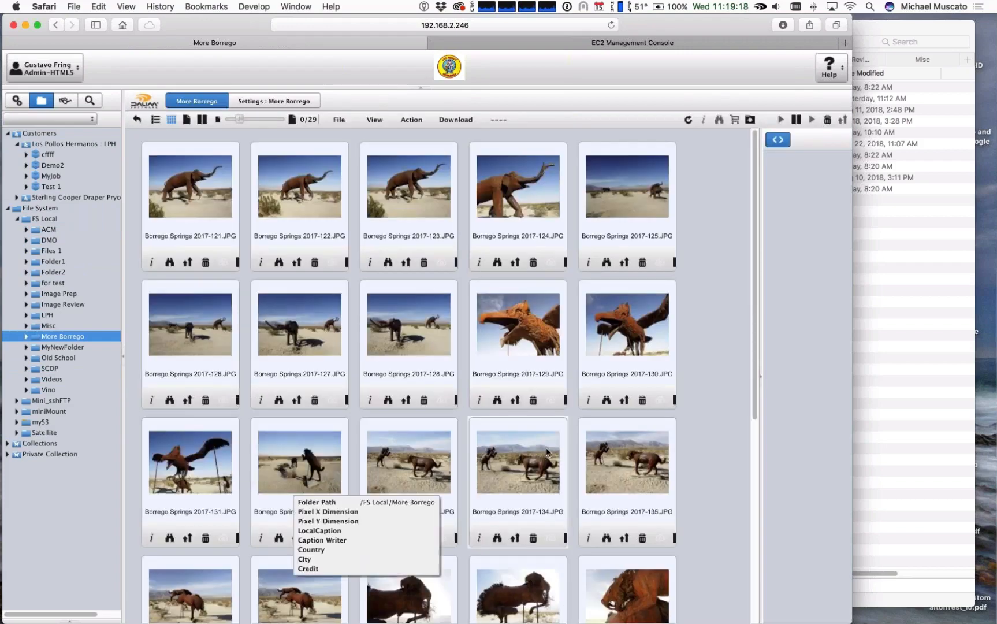
Step: Test write access in More Borrego by selecting Borrego Springs images and trying a write action with Borrego Springs 2017-129.JPG selected
{"action": "left_click", "coordinate": [425, 353]}
{"action": "left_click", "coordinate": [611, 195]}
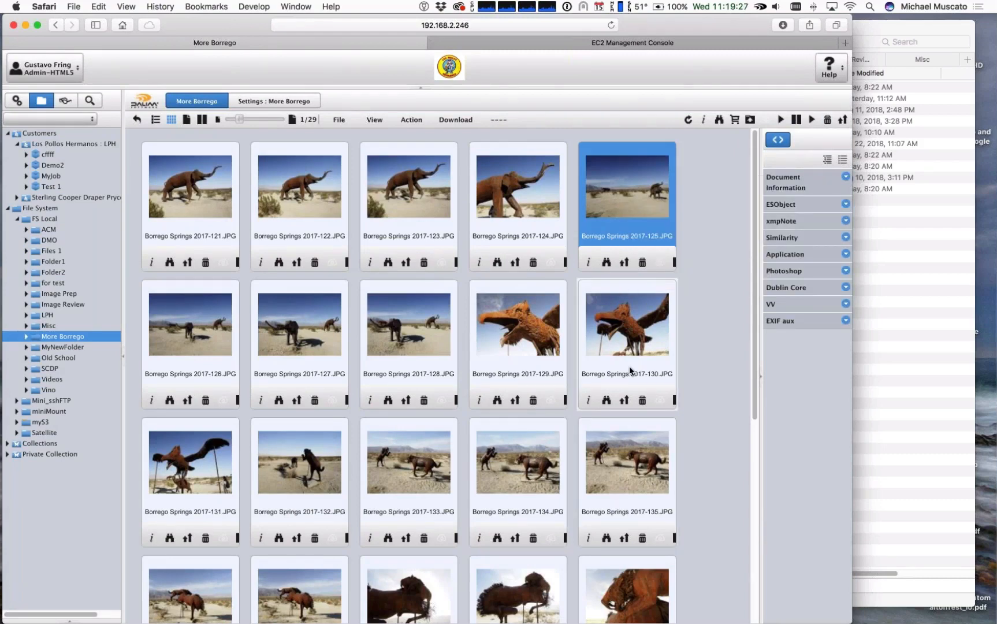
{"action": "left_click", "coordinate": [646, 335]}
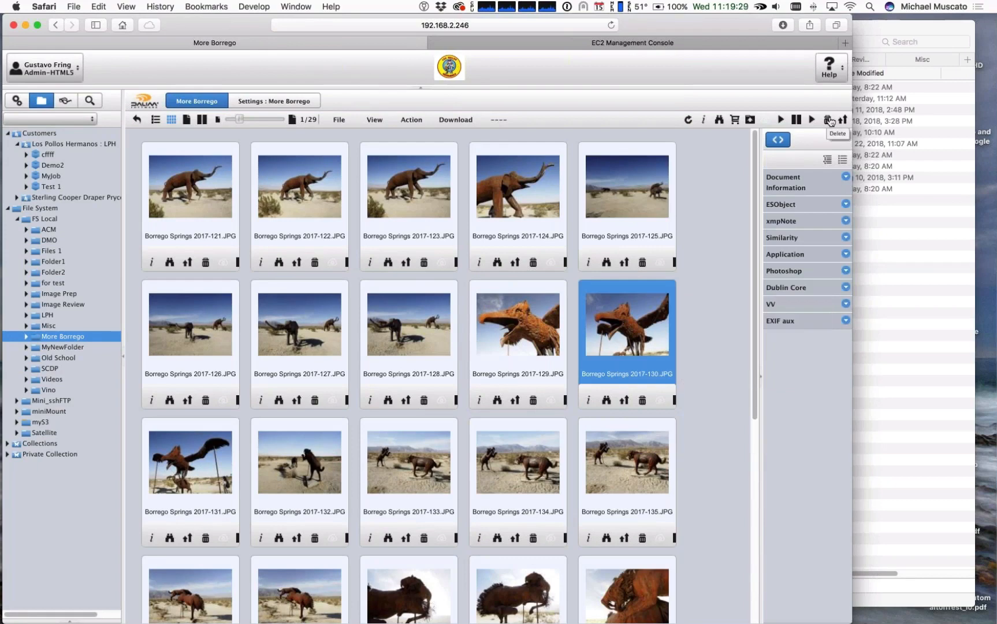
{"action": "left_click", "coordinate": [512, 347]}
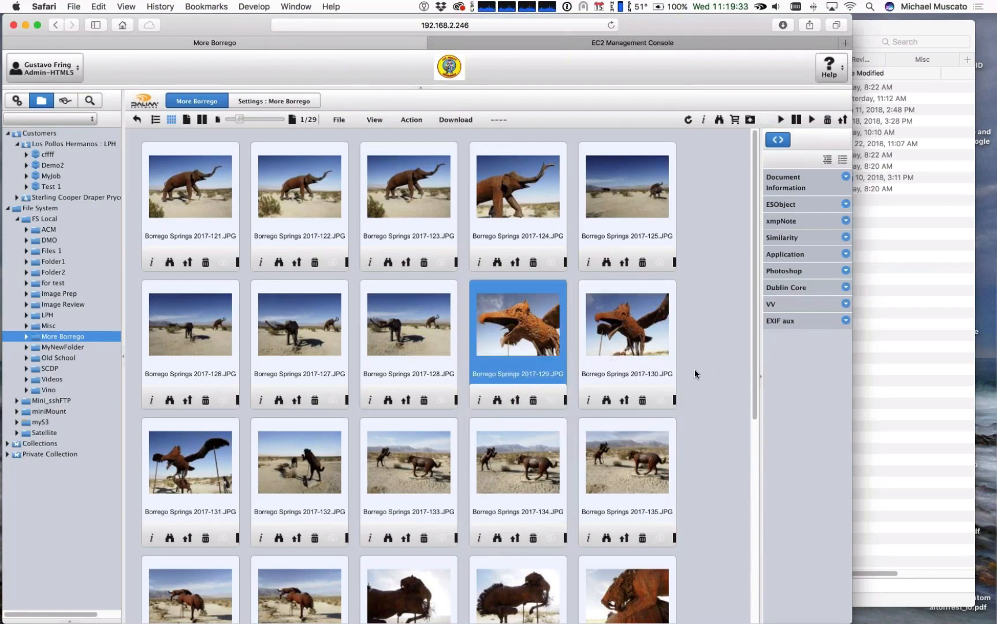
{"action": "left_click", "coordinate": [750, 120]}
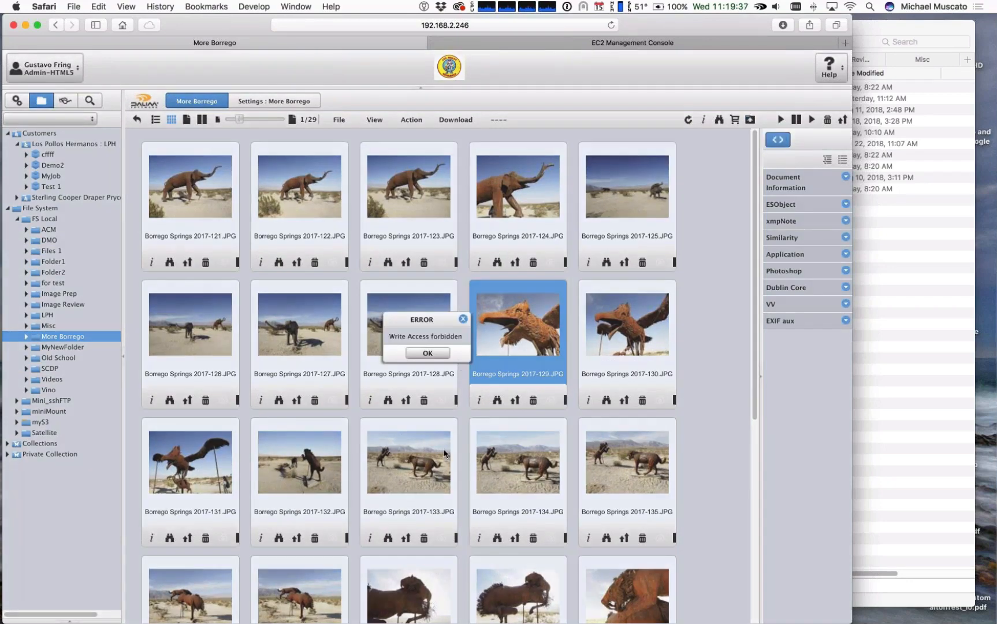
{"action": "left_click", "coordinate": [437, 354]}
{"action": "left_click", "coordinate": [425, 352]}
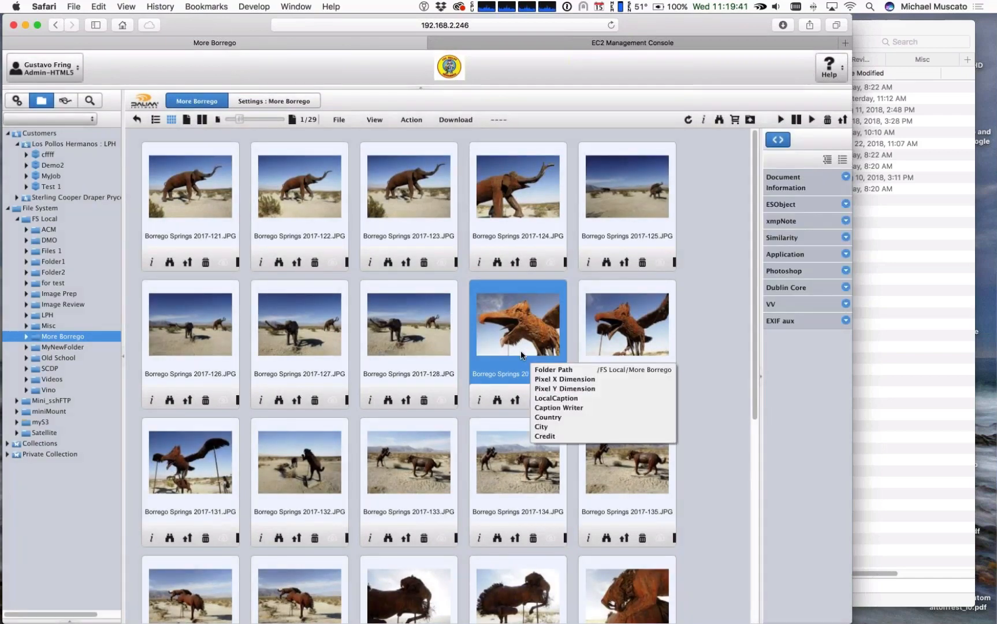
Step: View Borrego Springs 2017-129.JPG in the image viewer and close the viewer
{"action": "left_click", "coordinate": [496, 402]}
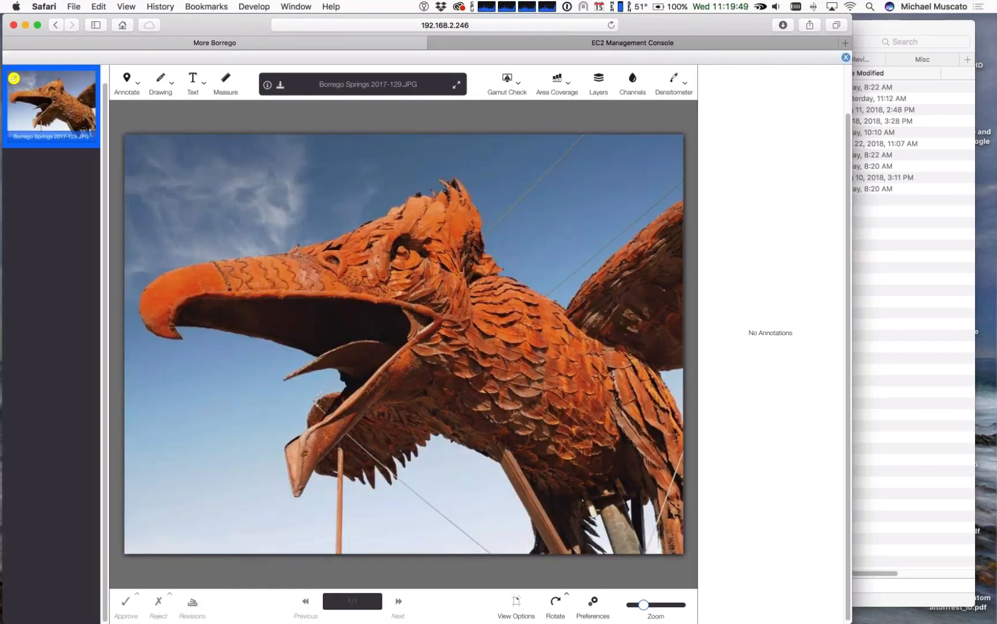
{"action": "left_click", "coordinate": [845, 57]}
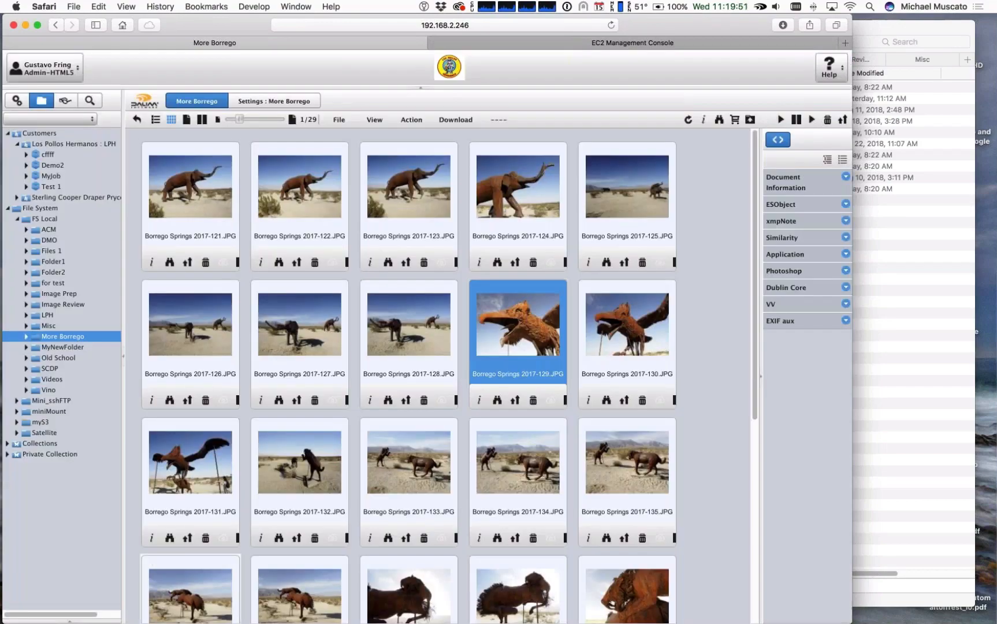
Step: Try to move OregonTrip-S.jpg from the Misc folder into the More Borrego folder, and collapse both folders
{"action": "left_click", "coordinate": [27, 349]}
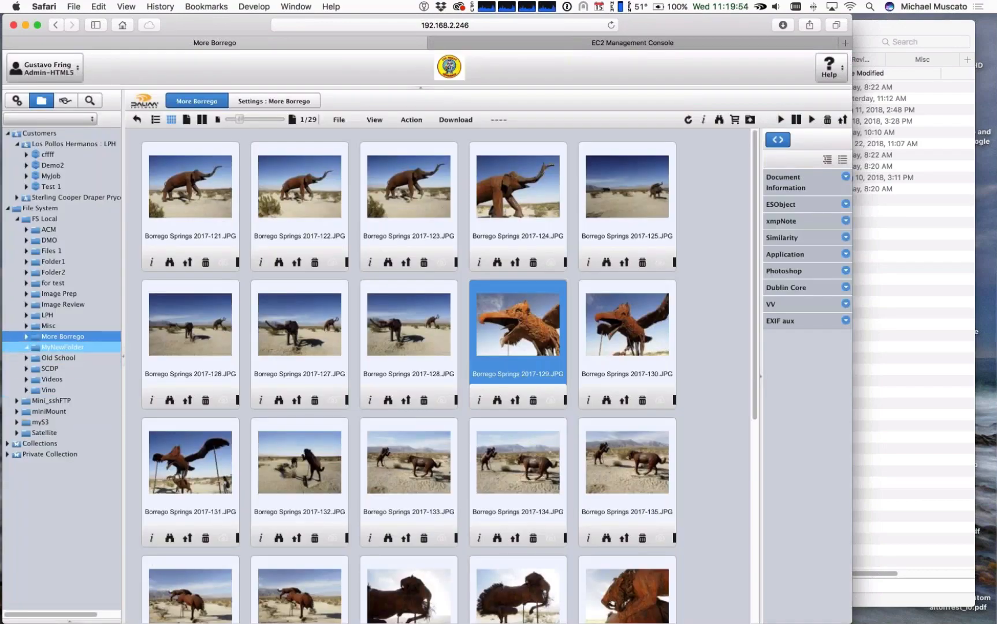
{"action": "left_click", "coordinate": [26, 327]}
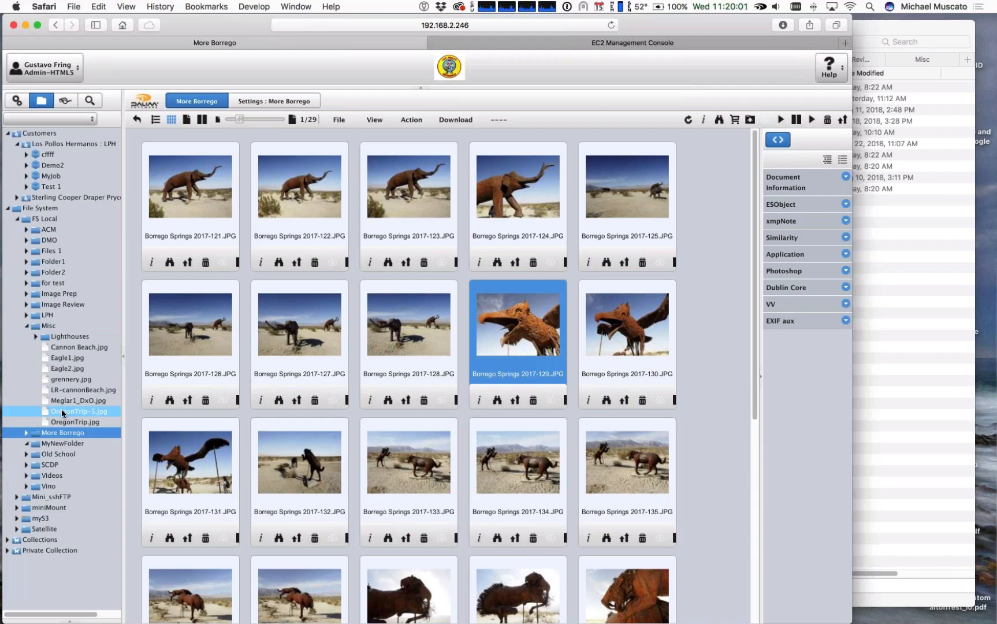
{"action": "left_click_drag", "start_coordinate": [63, 411], "coordinate": [68, 434]}
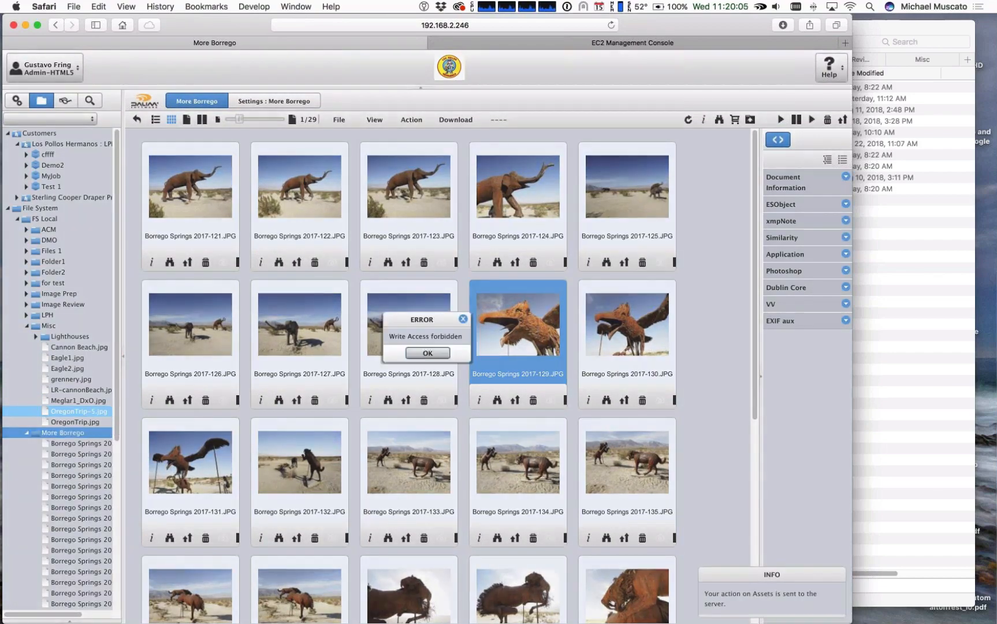
{"action": "left_click", "coordinate": [428, 351]}
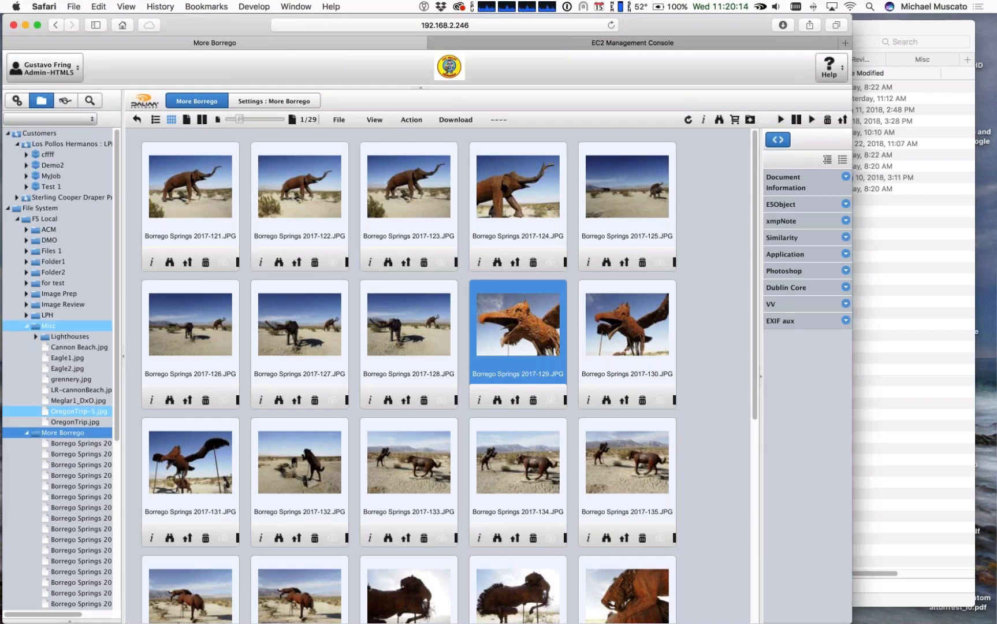
{"action": "left_click", "coordinate": [27, 326]}
{"action": "left_click", "coordinate": [27, 337]}
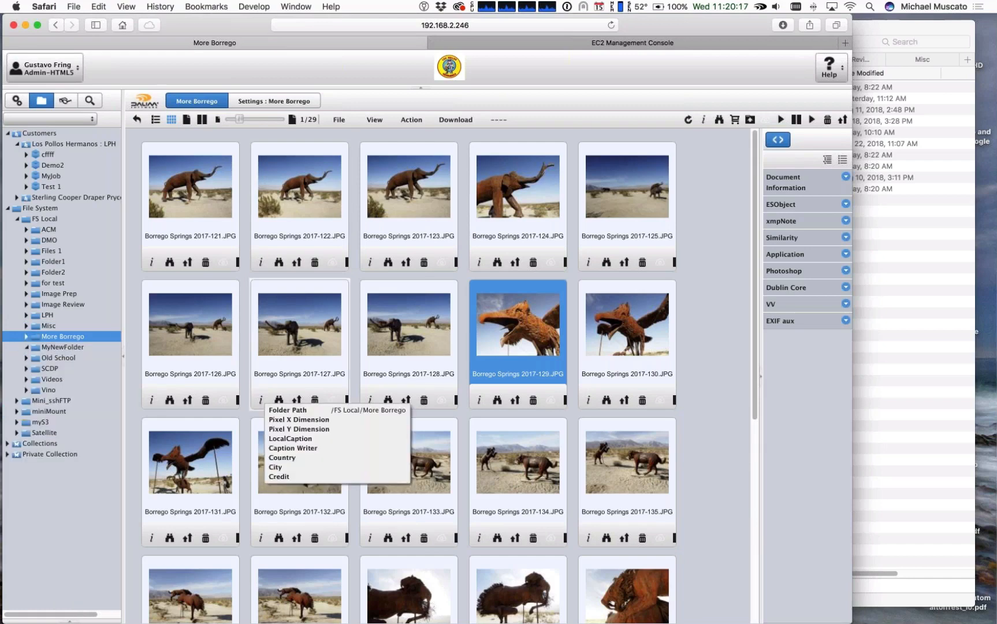
Step: Sign out of the current user account
{"action": "left_click", "coordinate": [17, 100]}
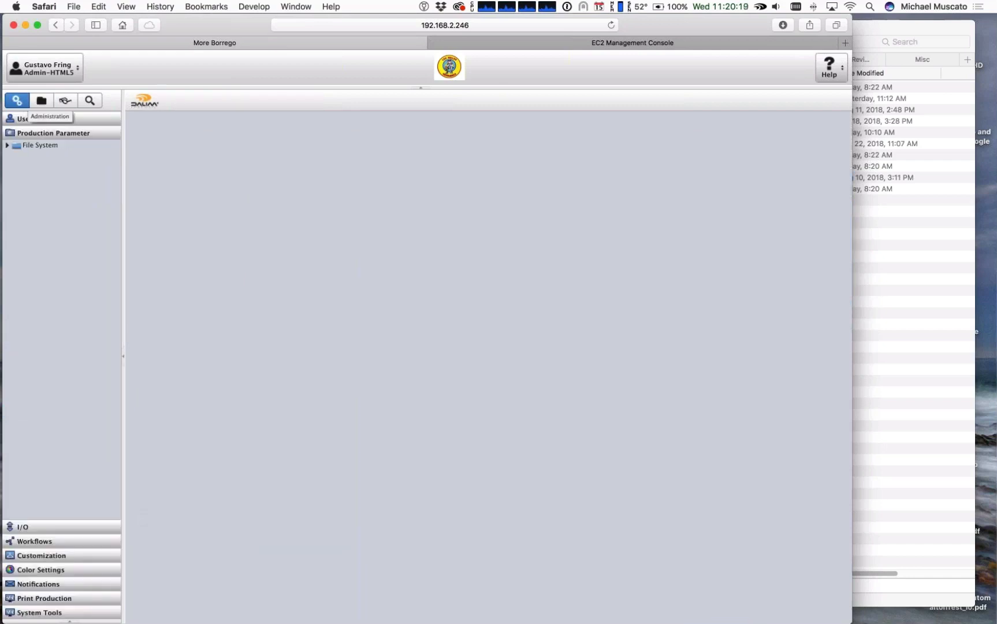
{"action": "left_click", "coordinate": [44, 67]}
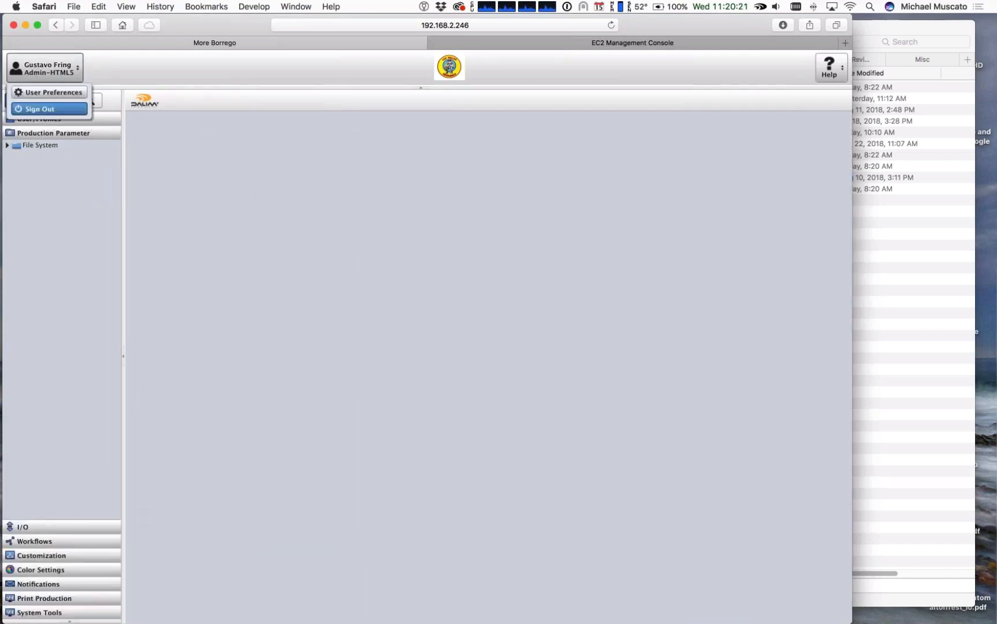
{"action": "left_click", "coordinate": [36, 109]}
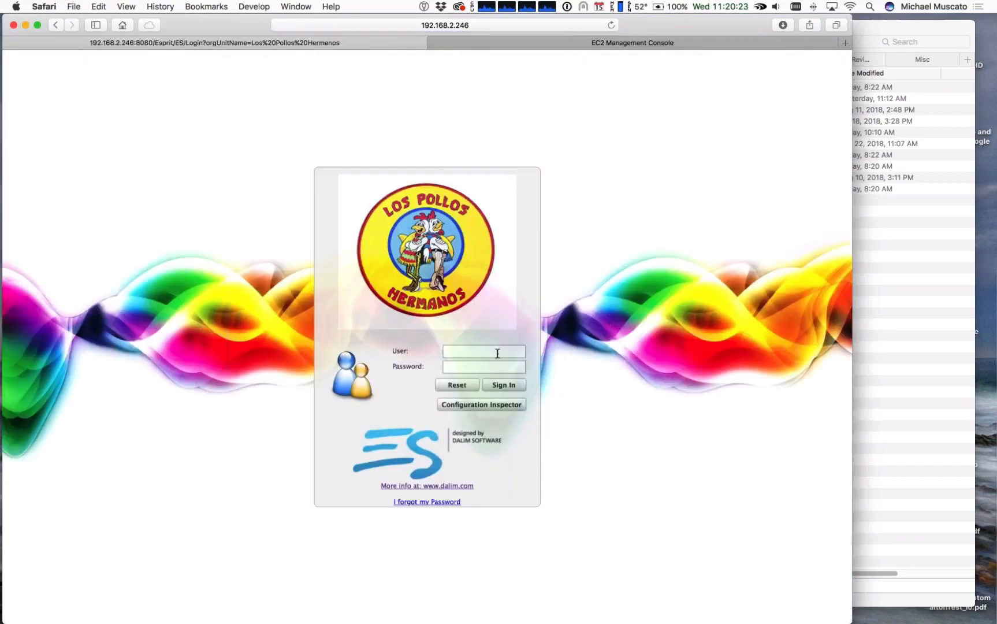
Step: Sign in to the other administrator account with its saved user name and password
{"action": "left_click", "coordinate": [498, 353]}
{"action": "type", "text": "mi"}
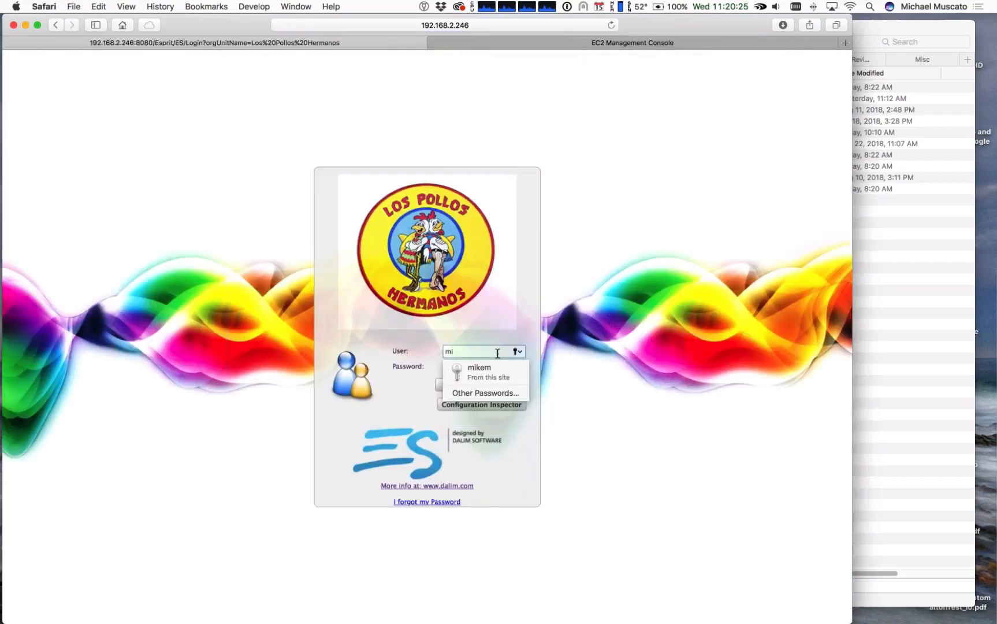
{"action": "key", "text": "Return"}
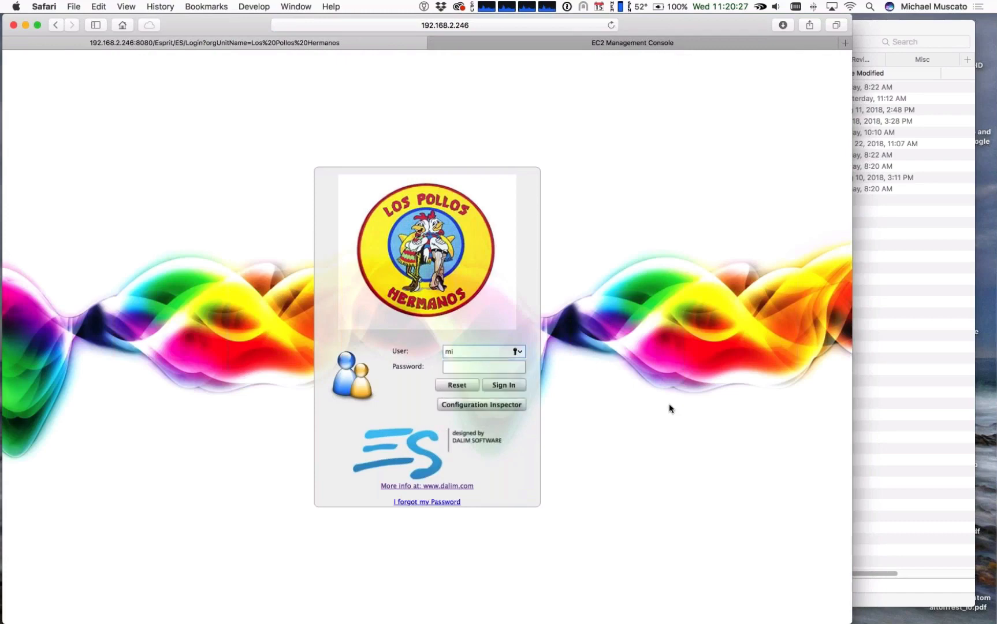
{"action": "left_click", "coordinate": [503, 392]}
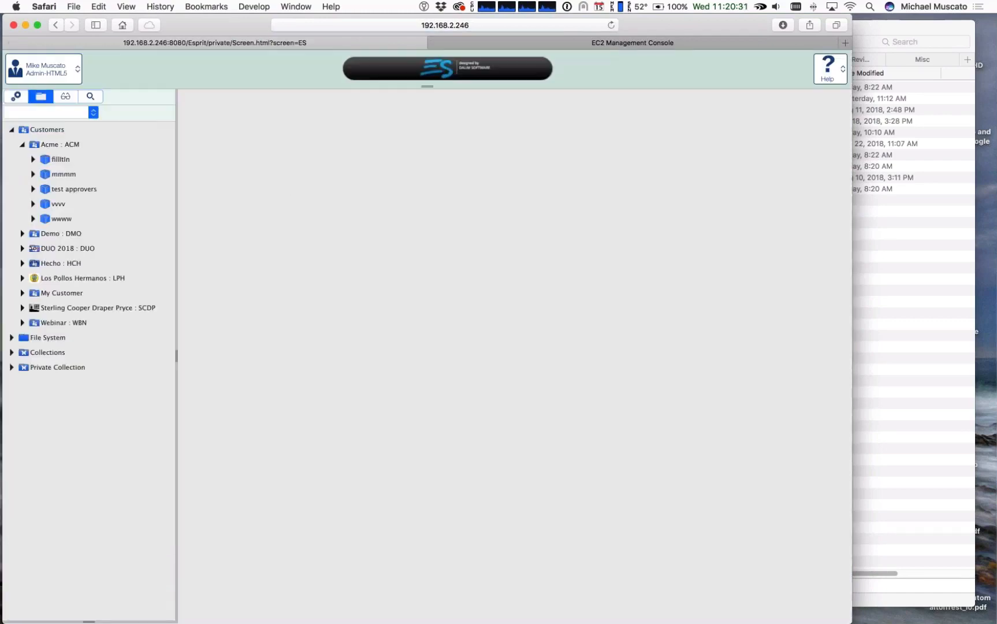
Step: Review the General and Template Properties settings of FS Local in the Administration file system tree, and expand its subfolders
{"action": "left_click", "coordinate": [15, 95]}
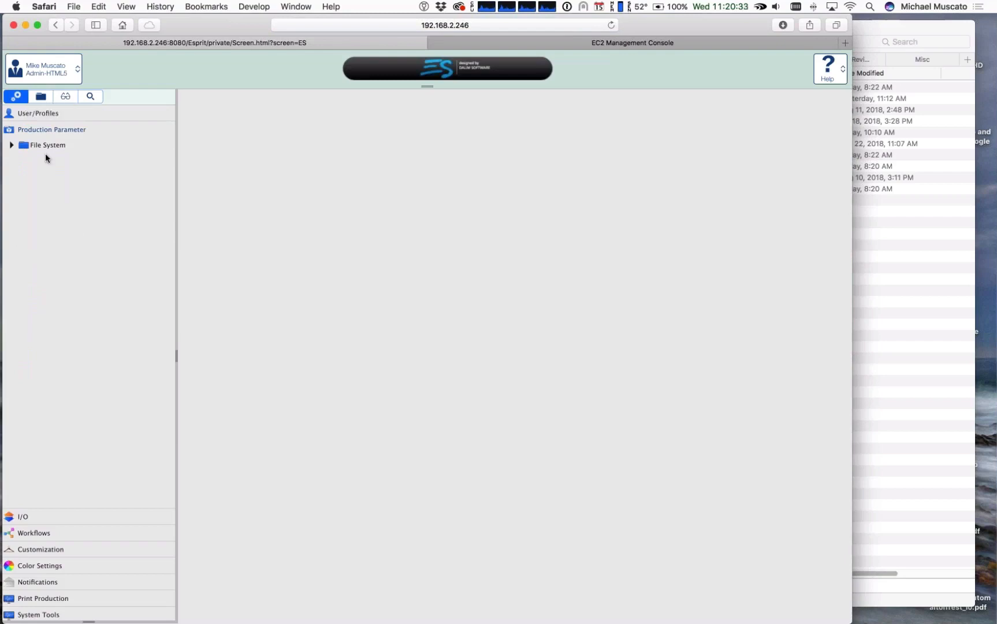
{"action": "left_click", "coordinate": [11, 145]}
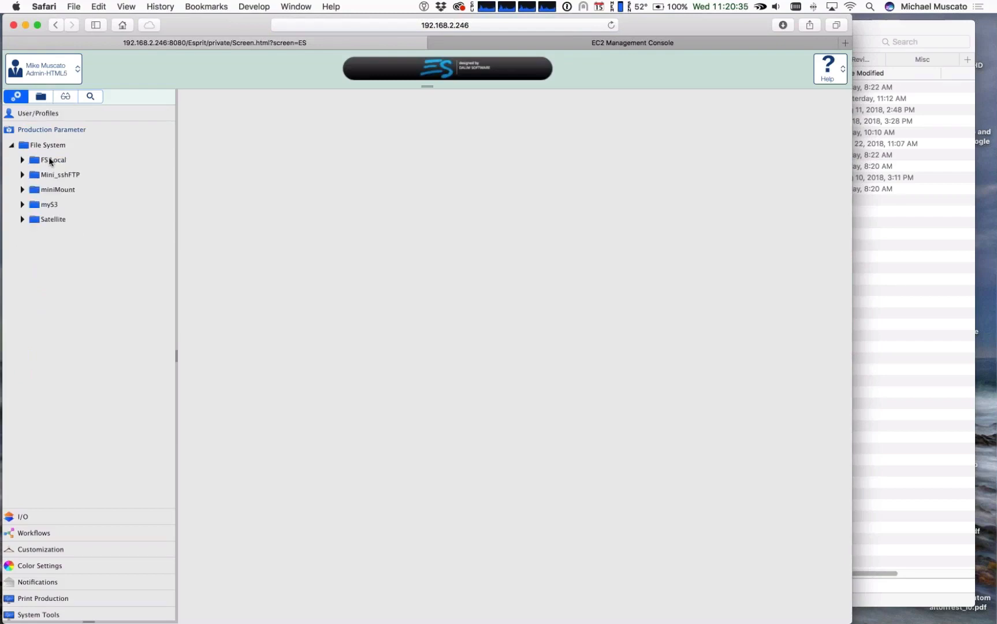
{"action": "left_click", "coordinate": [64, 160]}
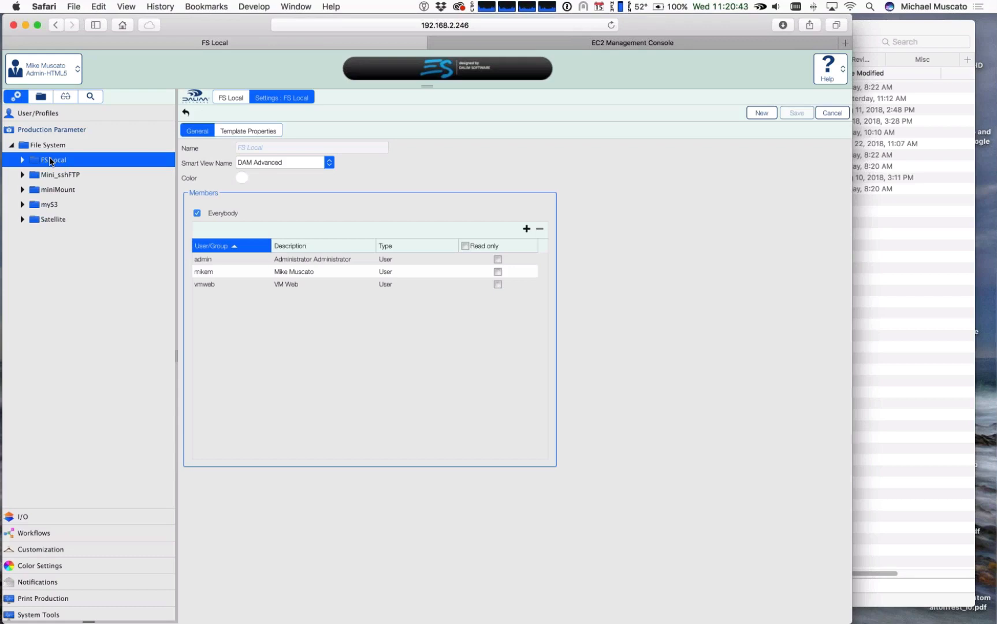
{"action": "left_click", "coordinate": [251, 132]}
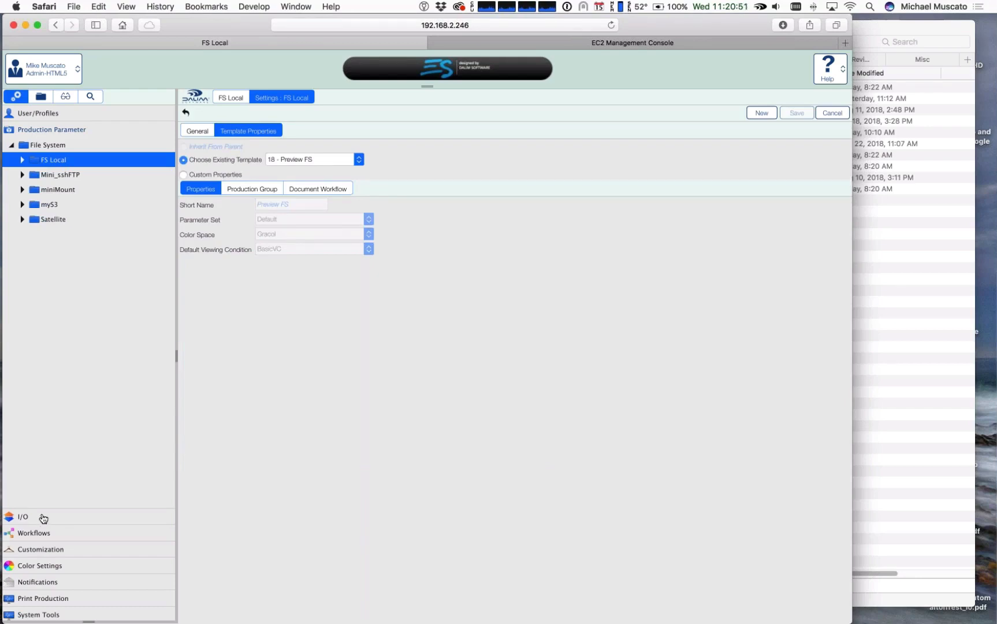
{"action": "left_click", "coordinate": [57, 162]}
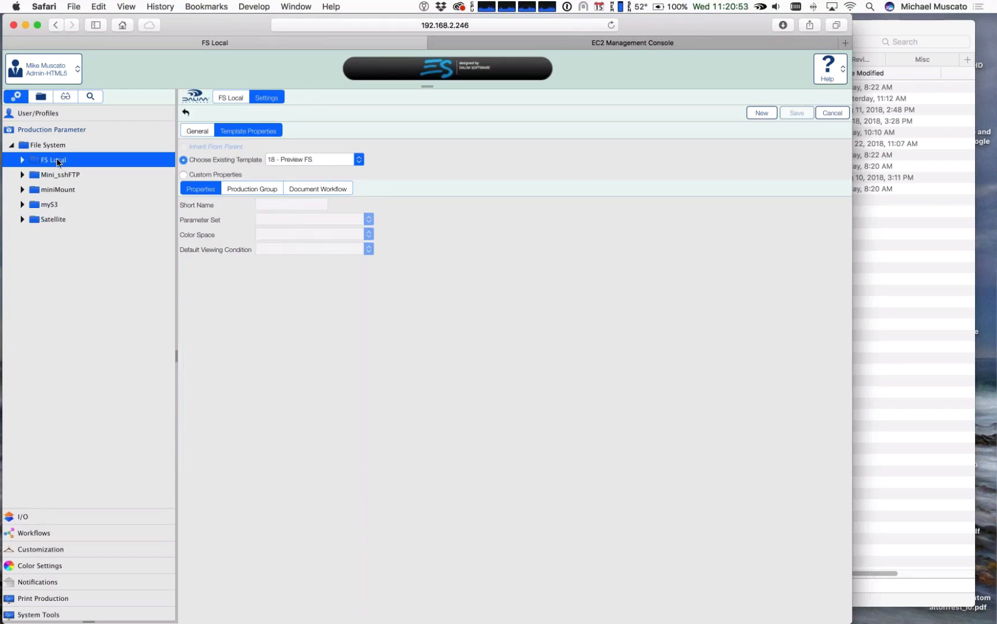
{"action": "left_click", "coordinate": [22, 160]}
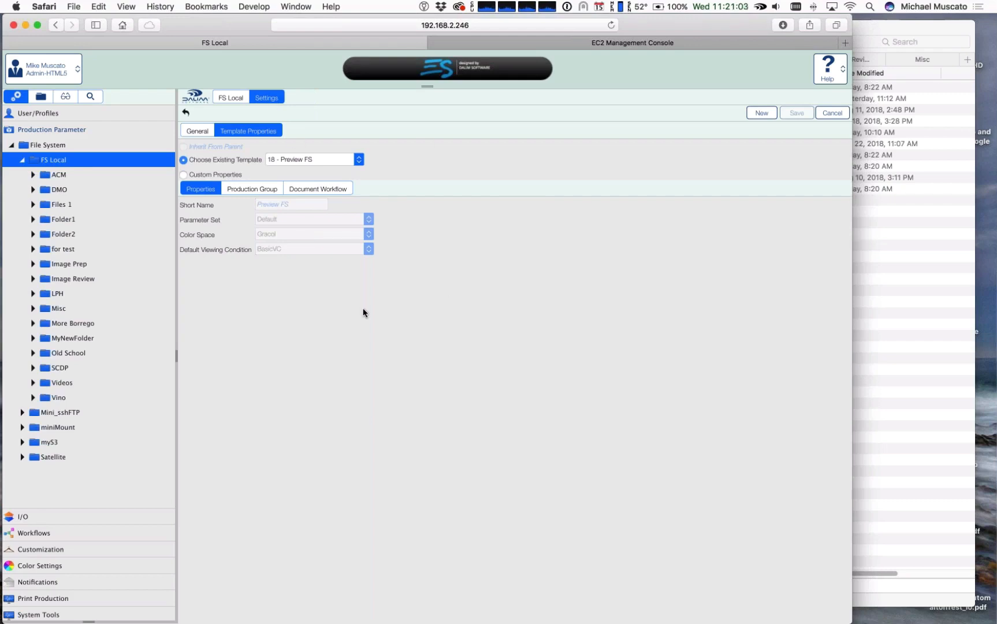
{"action": "left_click", "coordinate": [207, 131]}
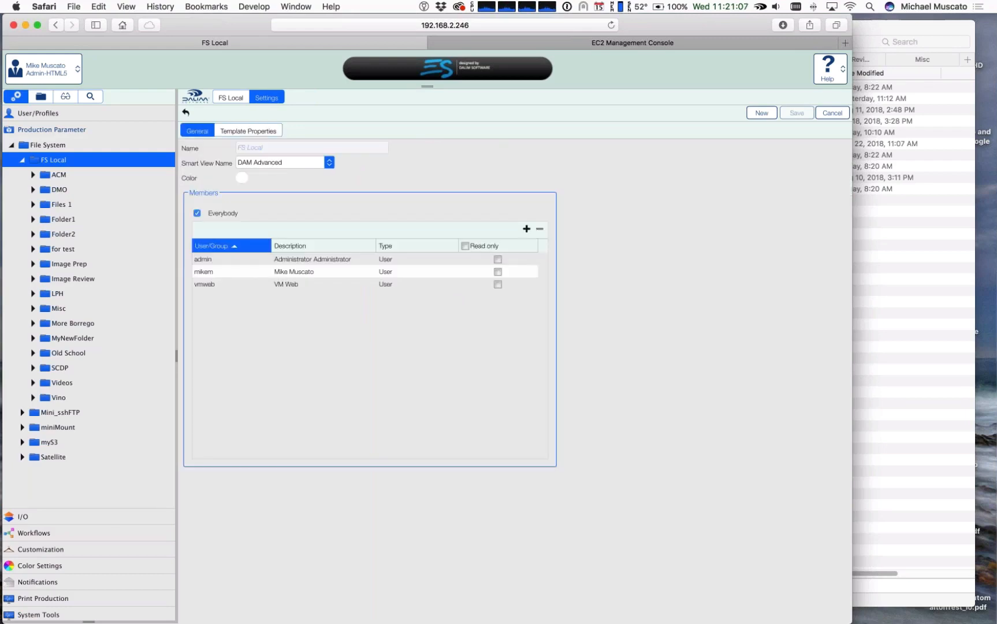
Step: Compare the general settings and member rights of the Misc and More Borrego folders
{"action": "left_click", "coordinate": [59, 309]}
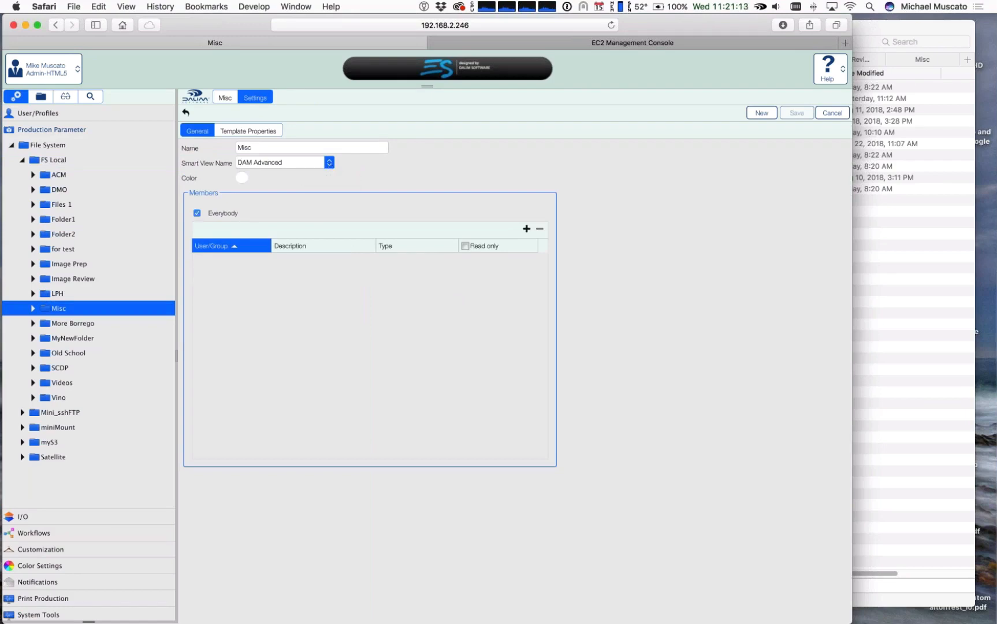
{"action": "left_click", "coordinate": [75, 323]}
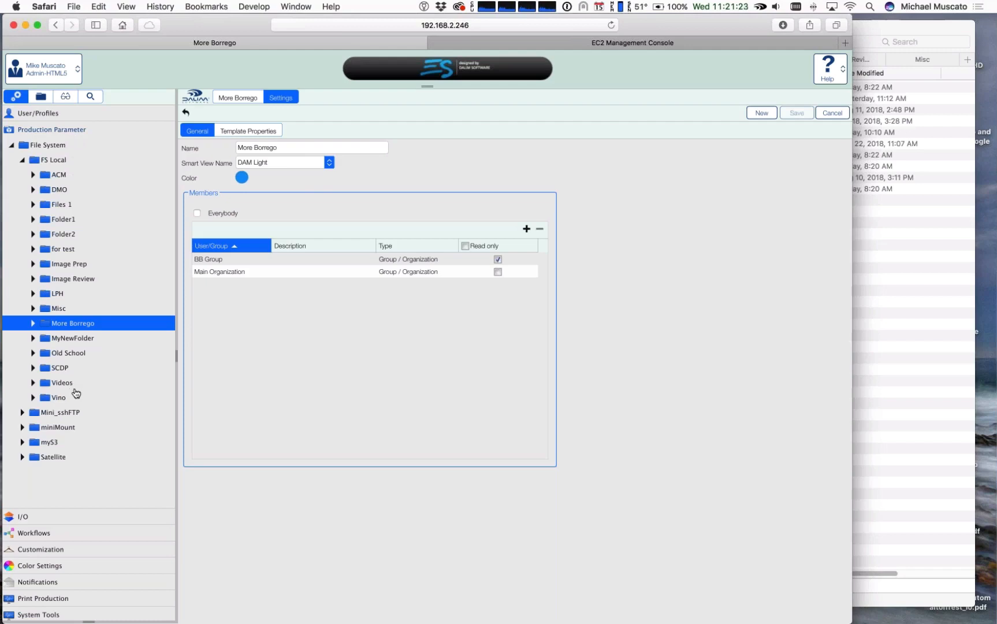
{"action": "left_click", "coordinate": [78, 308]}
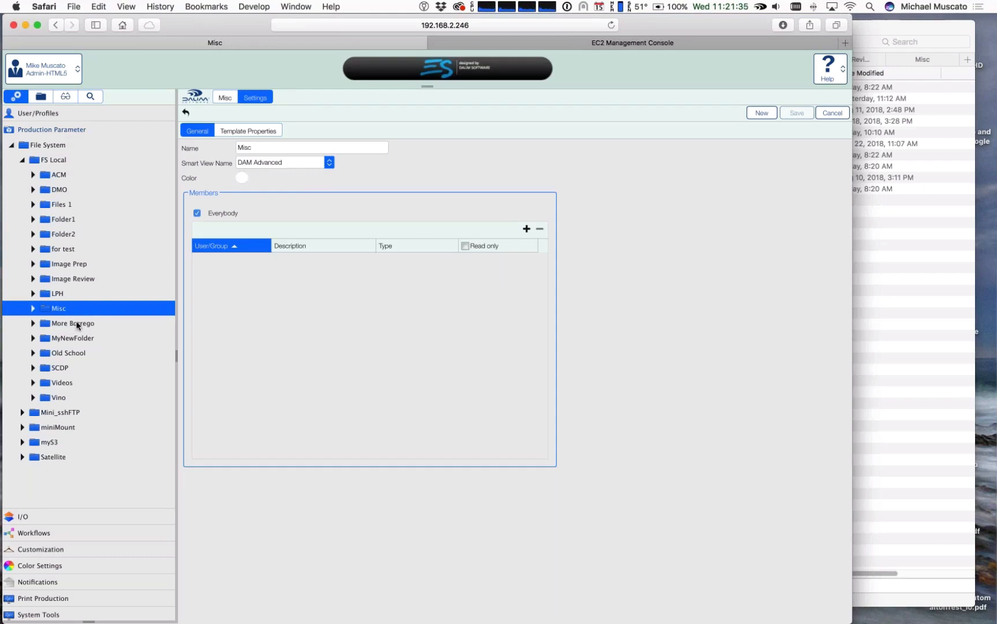
Step: Open the Misc folder under FS Local in the Production view and select Eagle2.jpg
{"action": "left_click", "coordinate": [41, 97]}
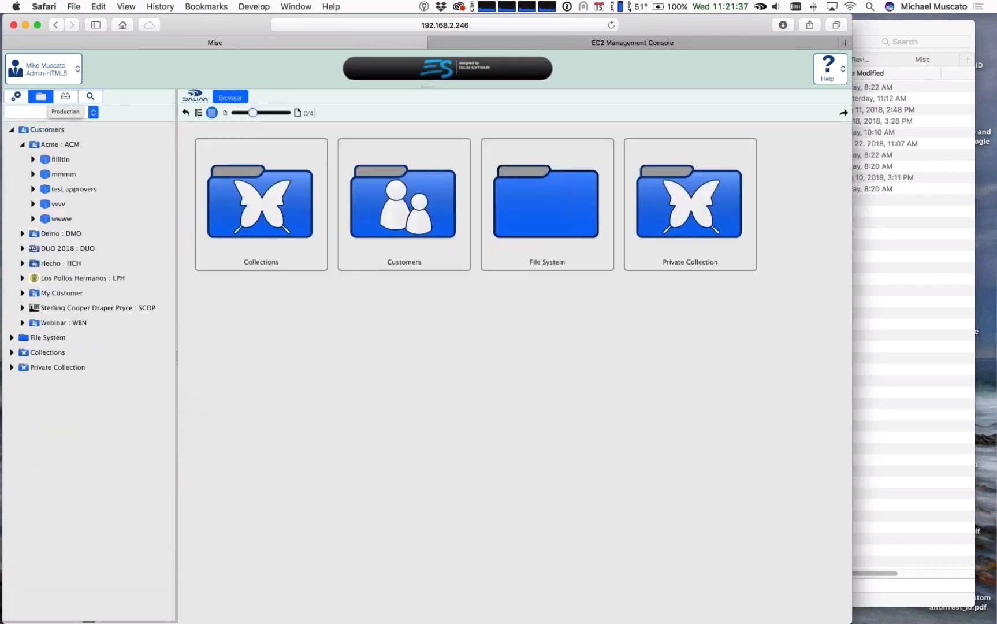
{"action": "left_click", "coordinate": [11, 337]}
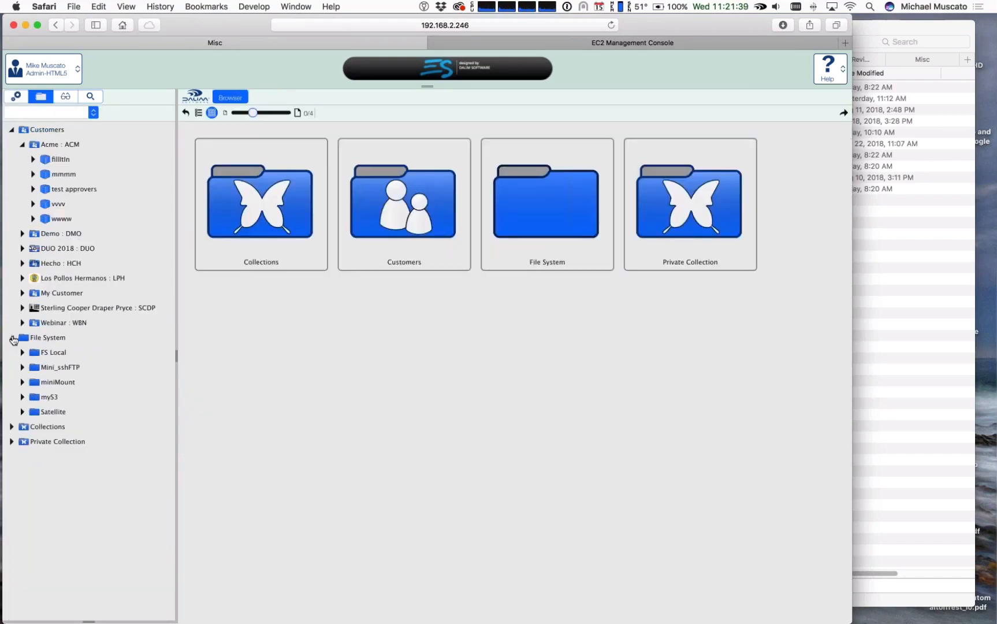
{"action": "left_click", "coordinate": [22, 352]}
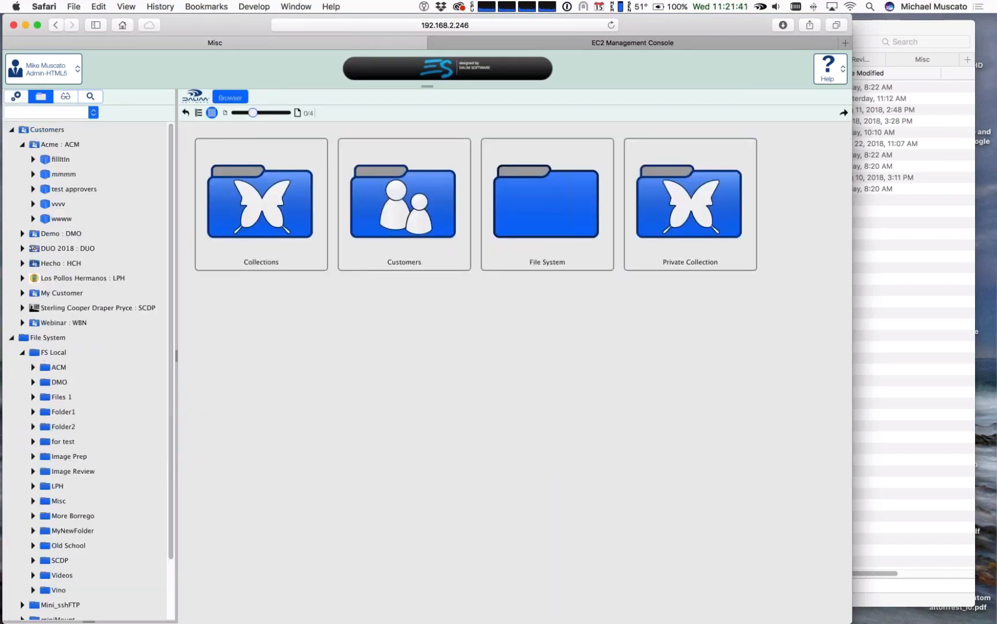
{"action": "left_click", "coordinate": [58, 501]}
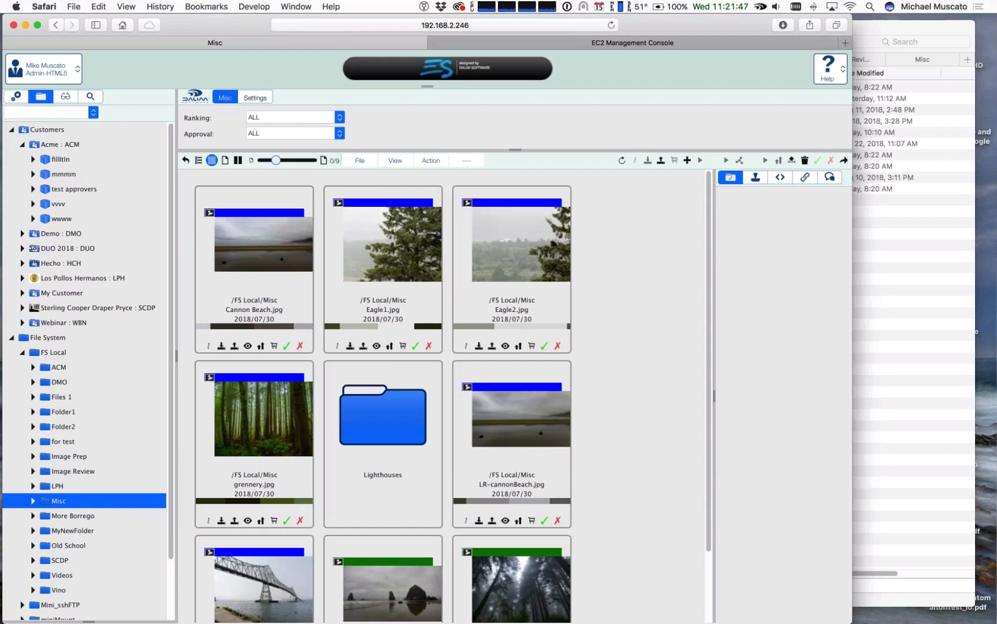
{"action": "left_click", "coordinate": [521, 311]}
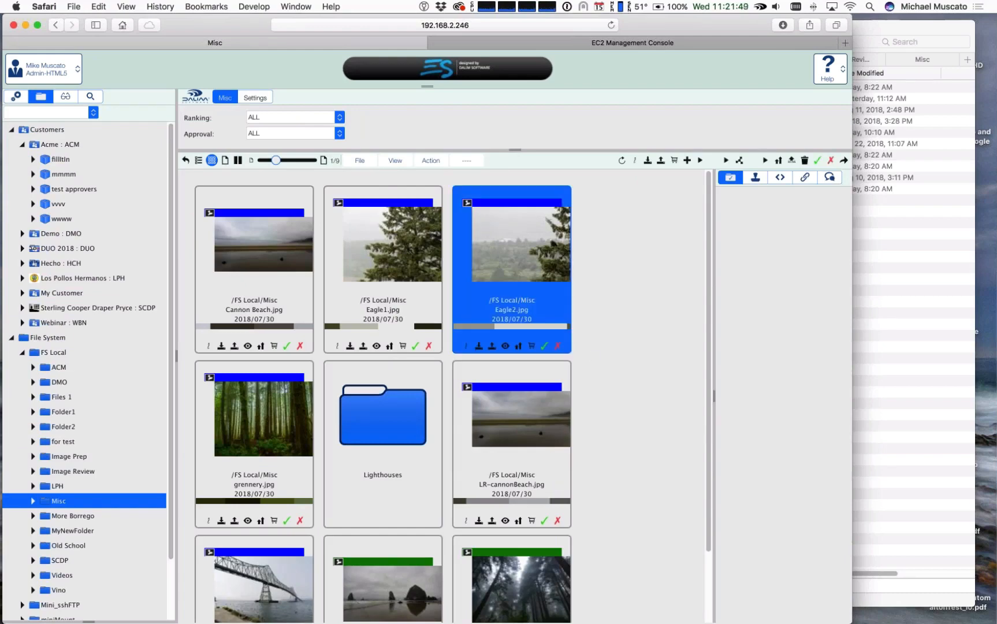
Step: Open the More Borrego folder under FS Local to view its images in its own smart view
{"action": "scroll", "coordinate": [129, 439], "scroll_direction": "down", "scroll_amount": 3}
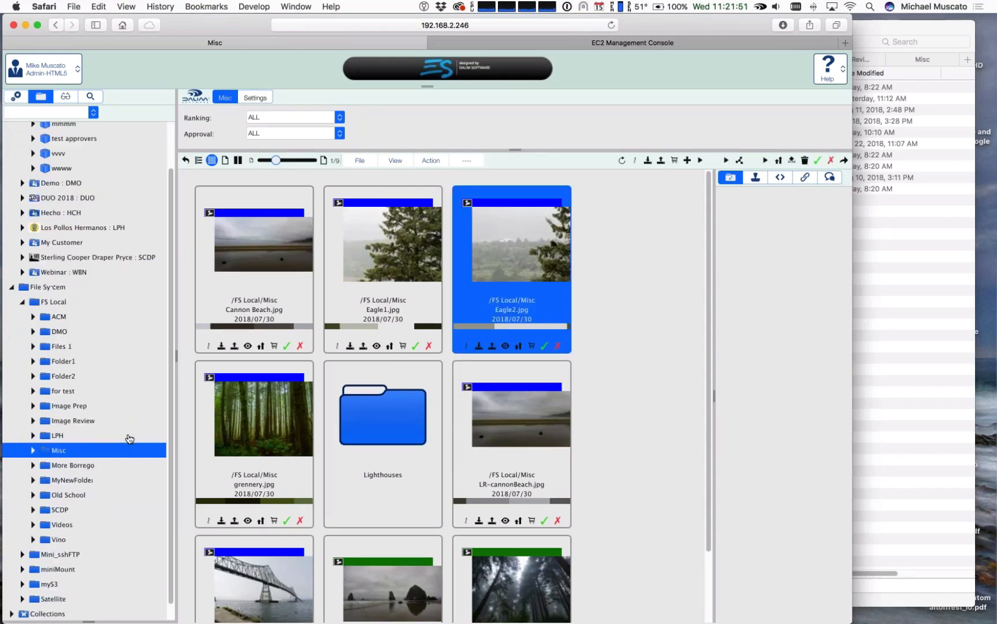
{"action": "left_click", "coordinate": [73, 465]}
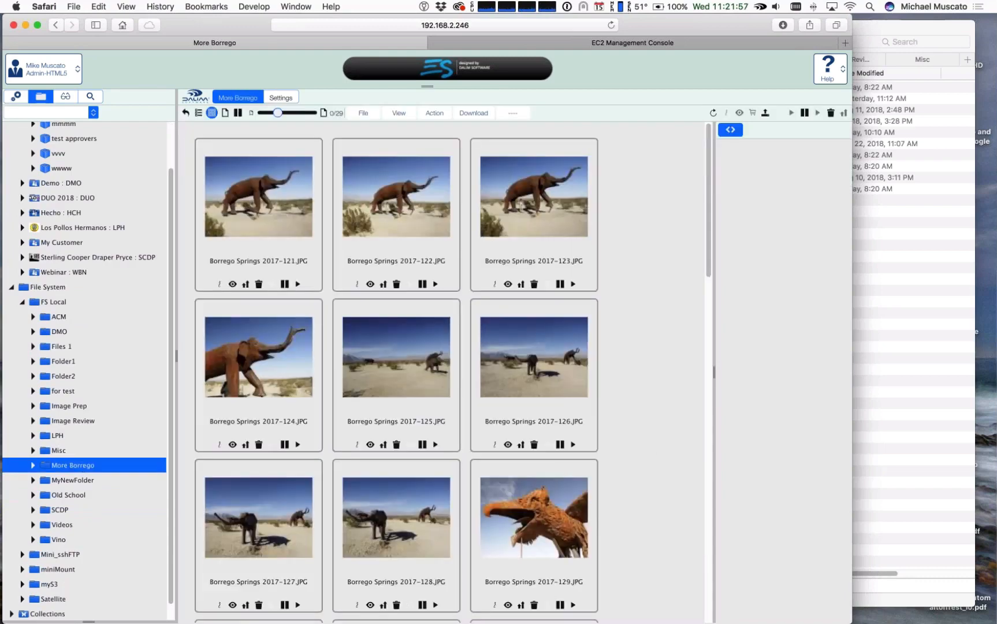
{"action": "mouse_move", "coordinate": [312, 450]}
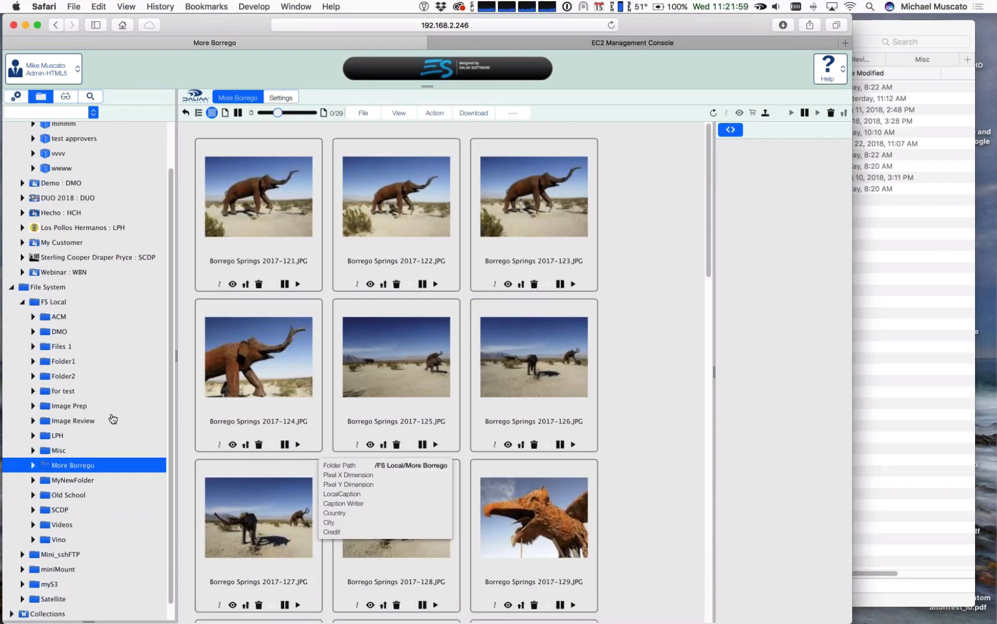
{"action": "scroll", "coordinate": [90, 477], "scroll_direction": "down", "scroll_amount": 1}
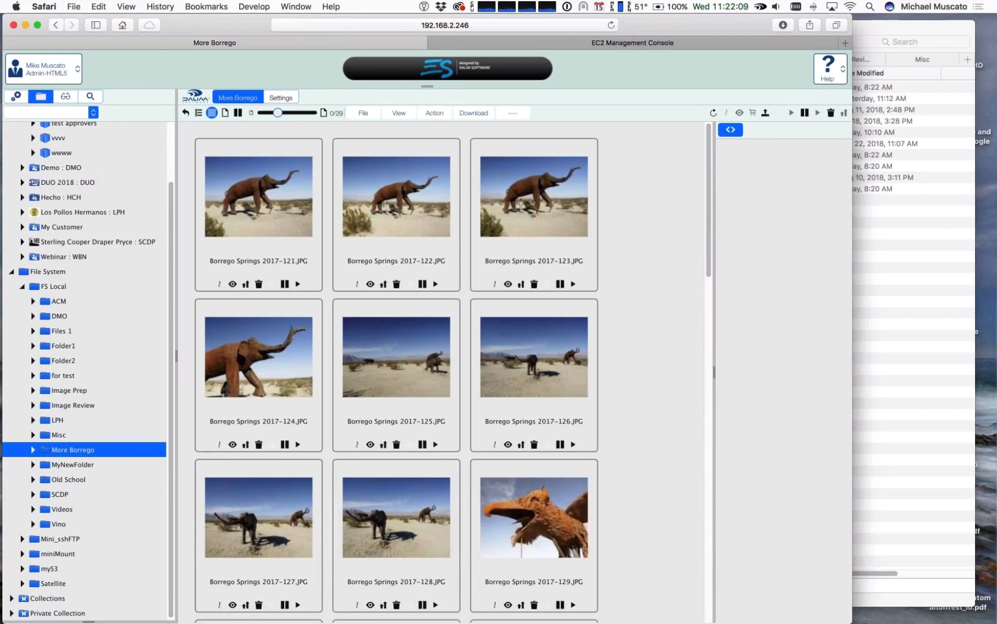
Step: Inspect More Borrego's document workflow settings with Custom Properties, and switch back to the existing template 18 - Preview FS
{"action": "left_click", "coordinate": [281, 97]}
{"action": "left_click", "coordinate": [248, 132]}
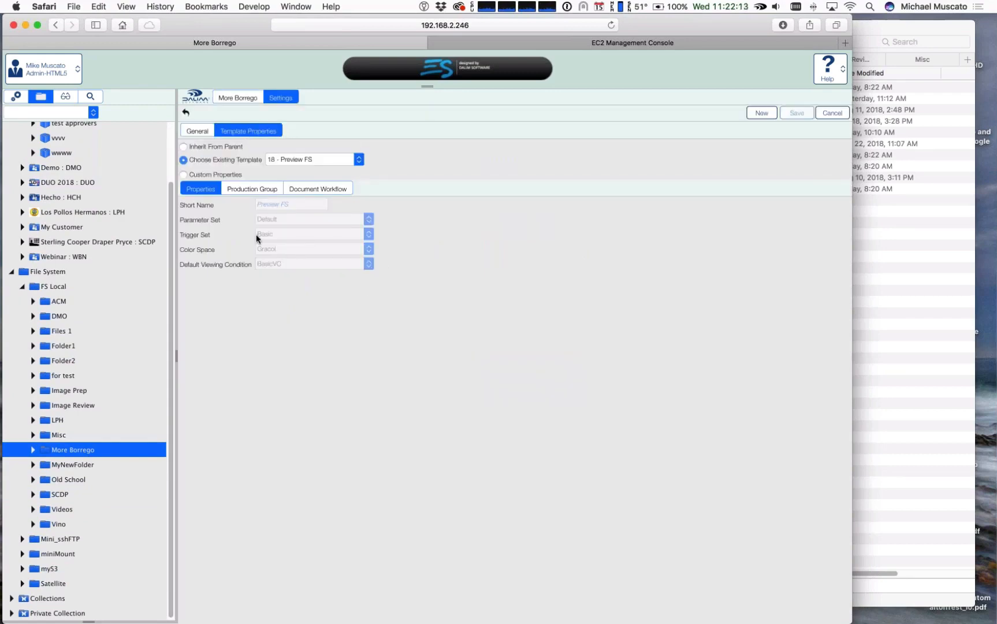
{"action": "left_click", "coordinate": [307, 189]}
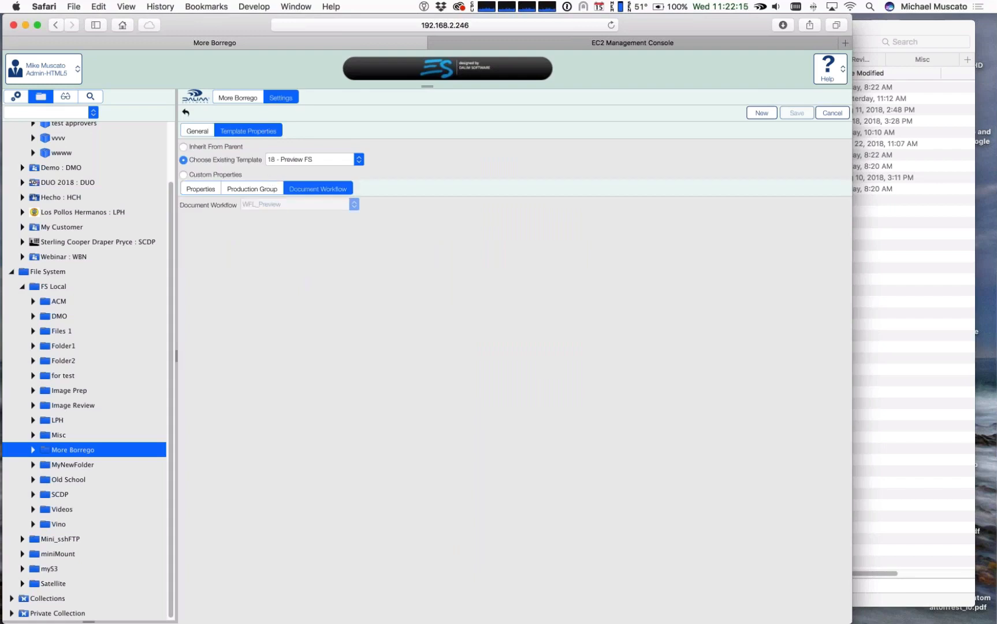
{"action": "left_click", "coordinate": [184, 175]}
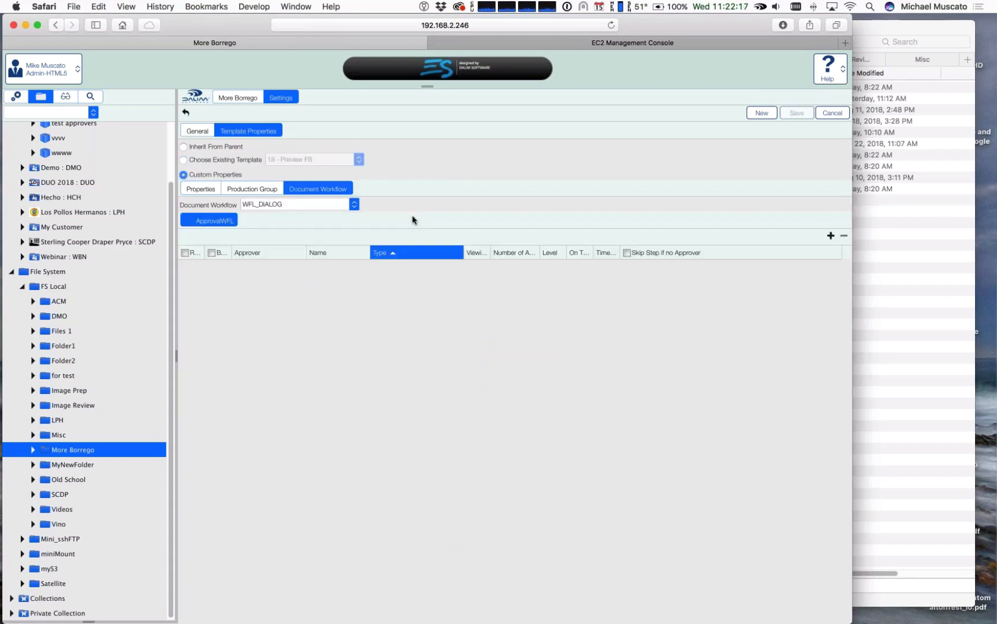
{"action": "left_click", "coordinate": [180, 158]}
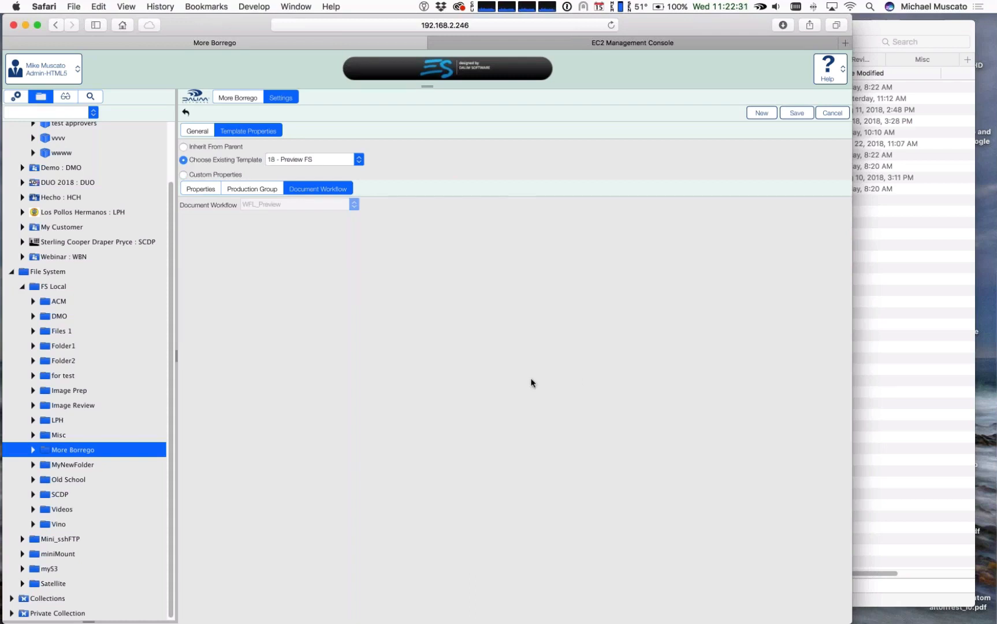
Step: Return to Administration and review the general settings and template properties of the Misc folder
{"action": "left_click", "coordinate": [16, 98]}
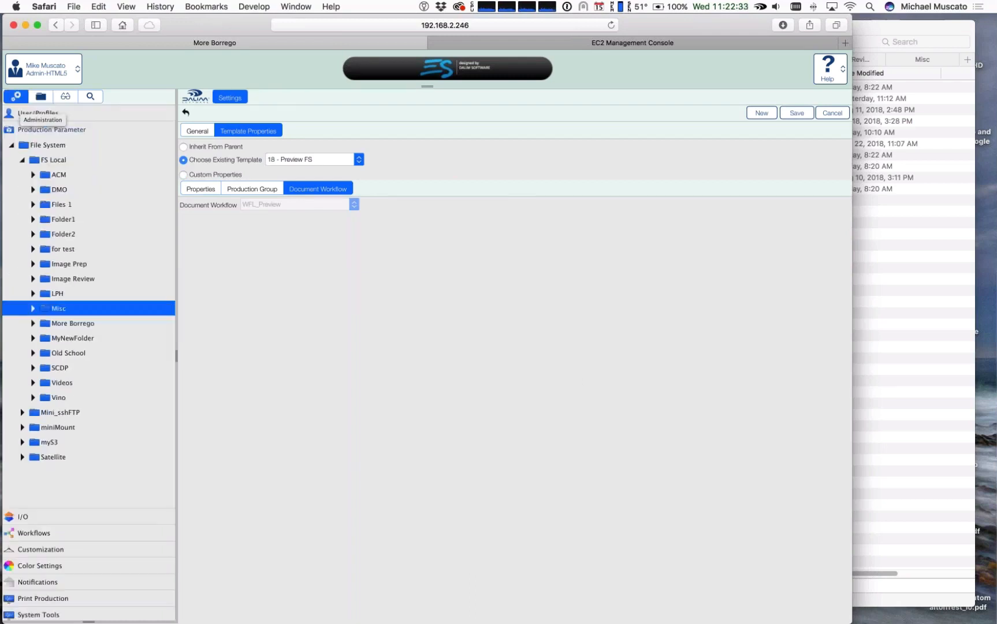
{"action": "left_click", "coordinate": [427, 356]}
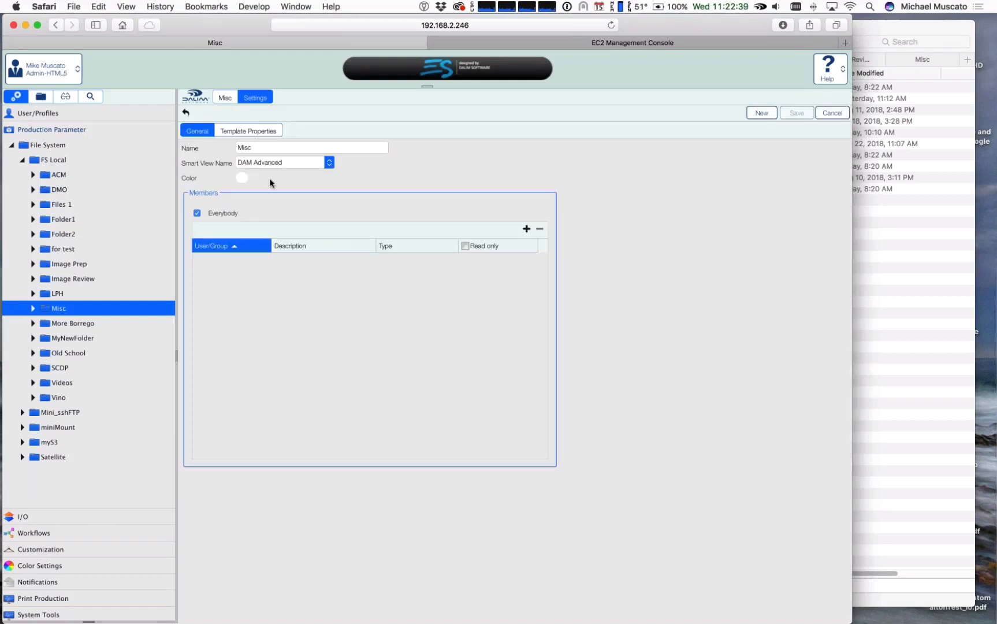
{"action": "left_click", "coordinate": [254, 132]}
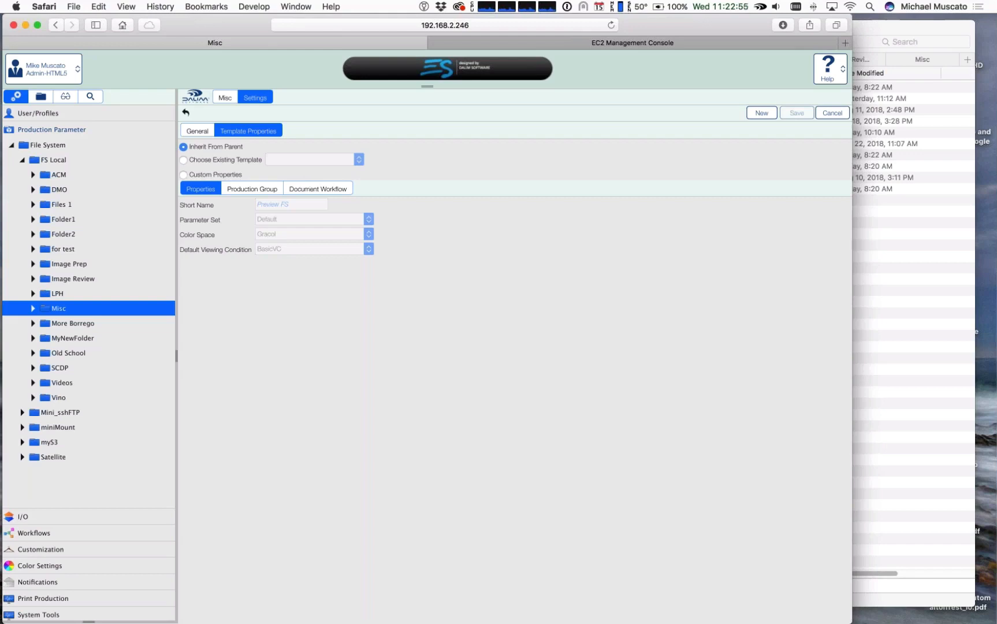
Step: Switch to Finder and move the dataDrive window aside to uncover the mounted volumes on the desktop
{"action": "key", "text": "super+Tab"}
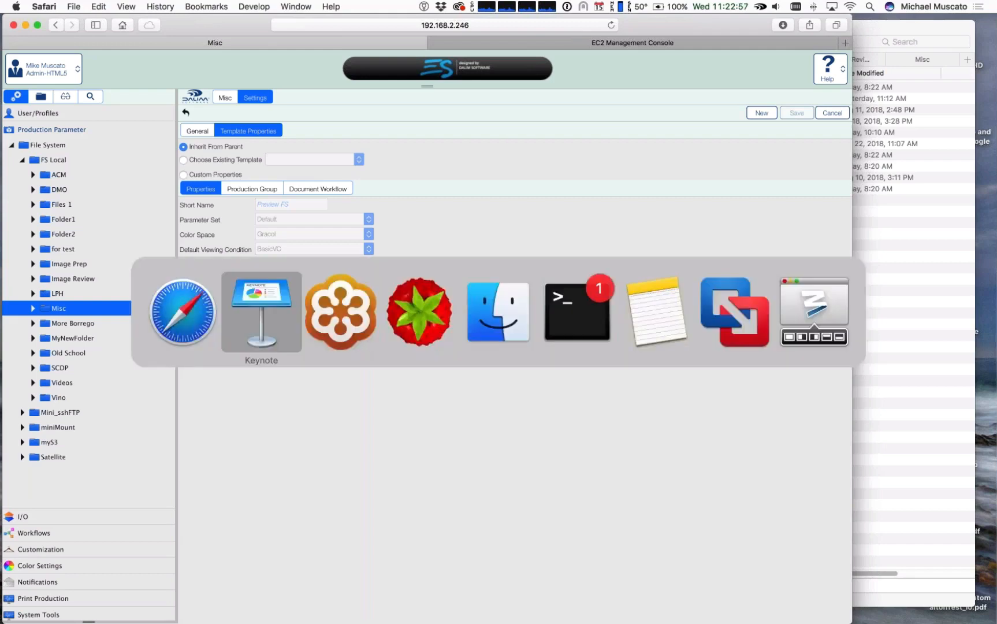
{"action": "left_click", "coordinate": [489, 328]}
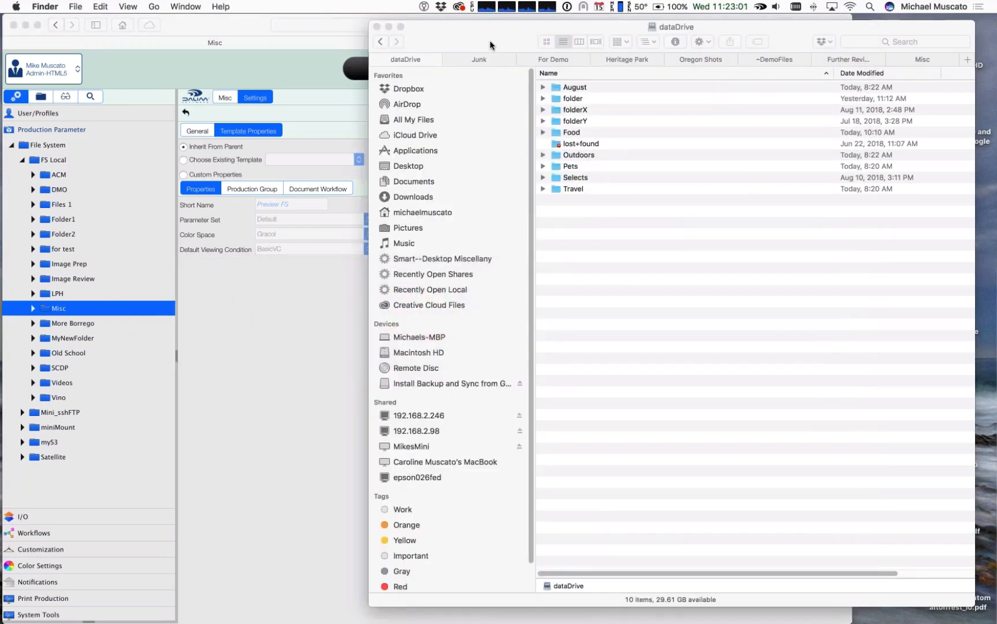
{"action": "left_click_drag", "start_coordinate": [470, 39], "coordinate": [424, 42]}
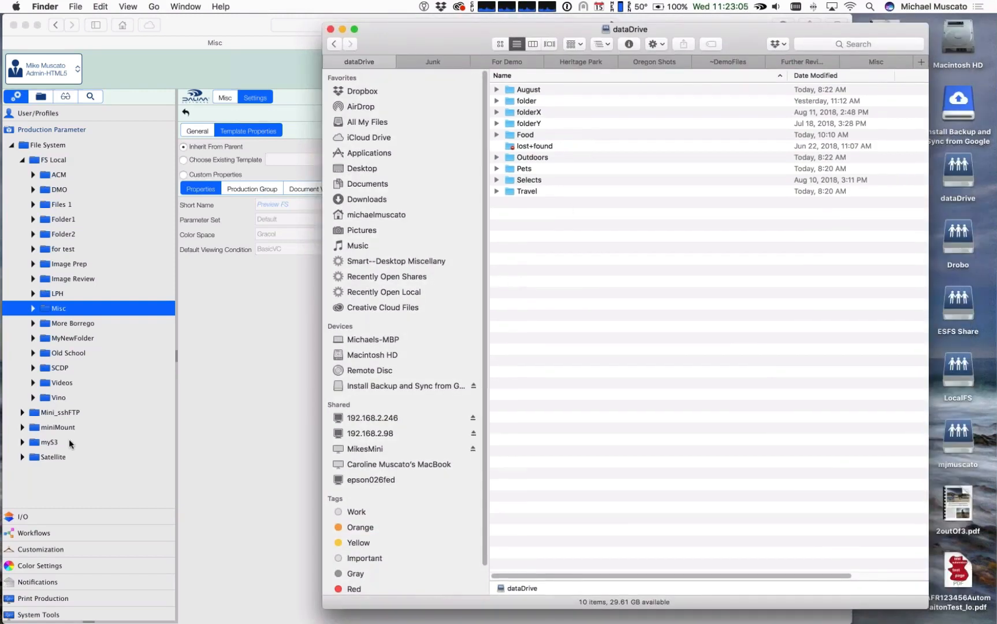
Step: Switch DALIM ES to the project folder tree, and resize the browser and dataDrive windows so both fit side by side
{"action": "left_click", "coordinate": [36, 98]}
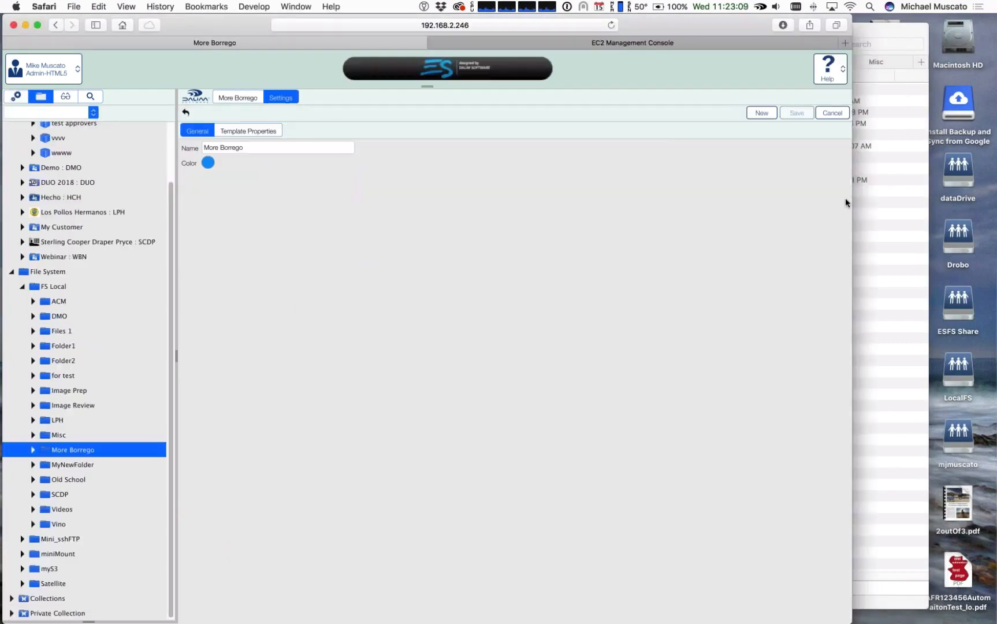
{"action": "left_click_drag", "start_coordinate": [851, 200], "coordinate": [485, 187]}
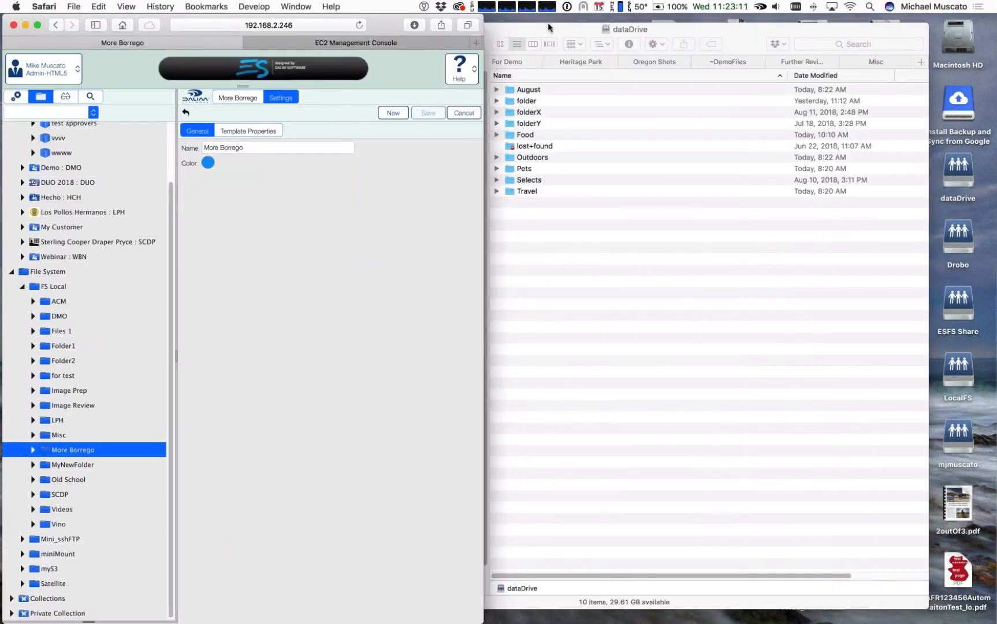
{"action": "left_click", "coordinate": [548, 28]}
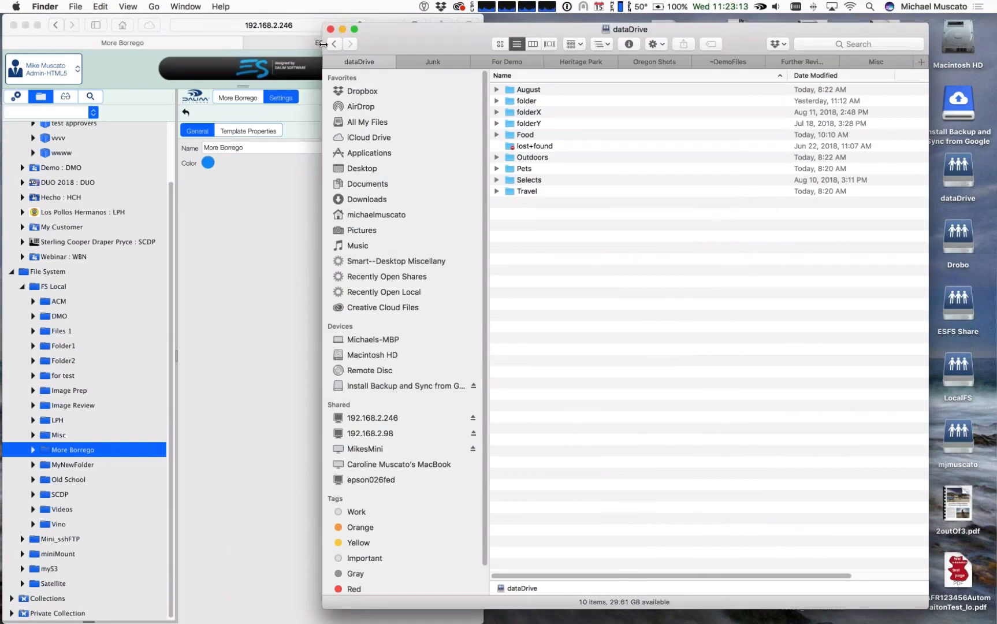
{"action": "left_click", "coordinate": [36, 22]}
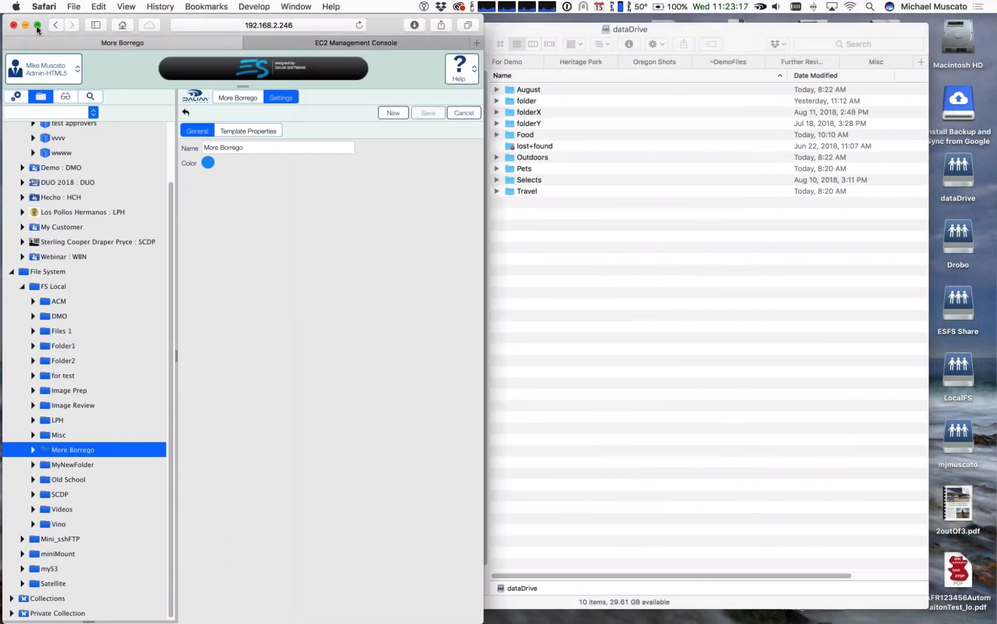
{"action": "left_click", "coordinate": [605, 216]}
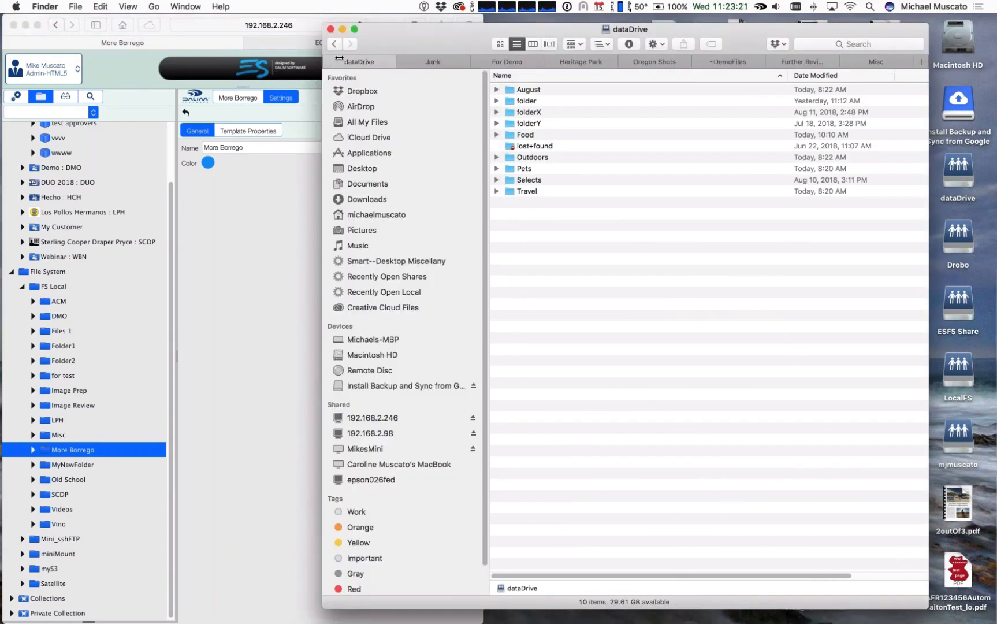
{"action": "left_click_drag", "start_coordinate": [324, 51], "coordinate": [995, 150]}
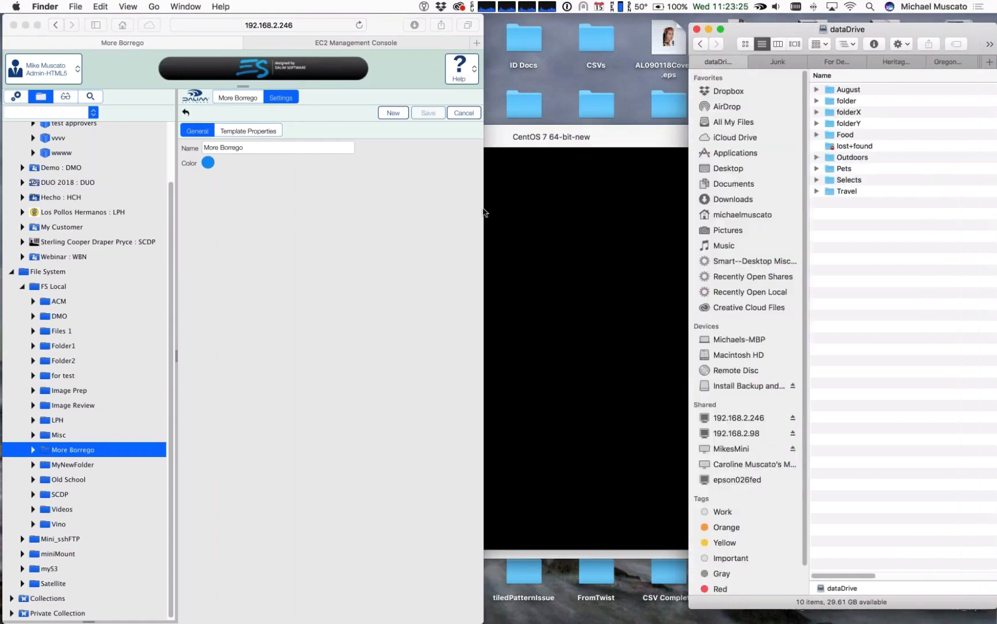
{"action": "left_click", "coordinate": [482, 213]}
{"action": "left_click_drag", "start_coordinate": [483, 211], "coordinate": [679, 230]}
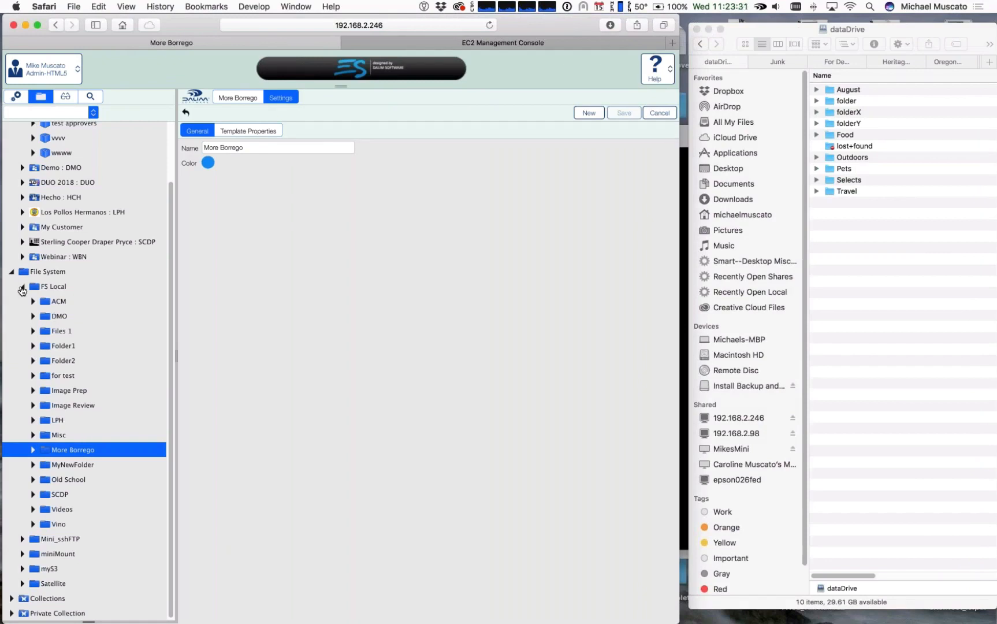
Step: Display the miniMount volume's contents with smaller thumbnails and compare its folders with the dataDrive window
{"action": "left_click", "coordinate": [22, 288]}
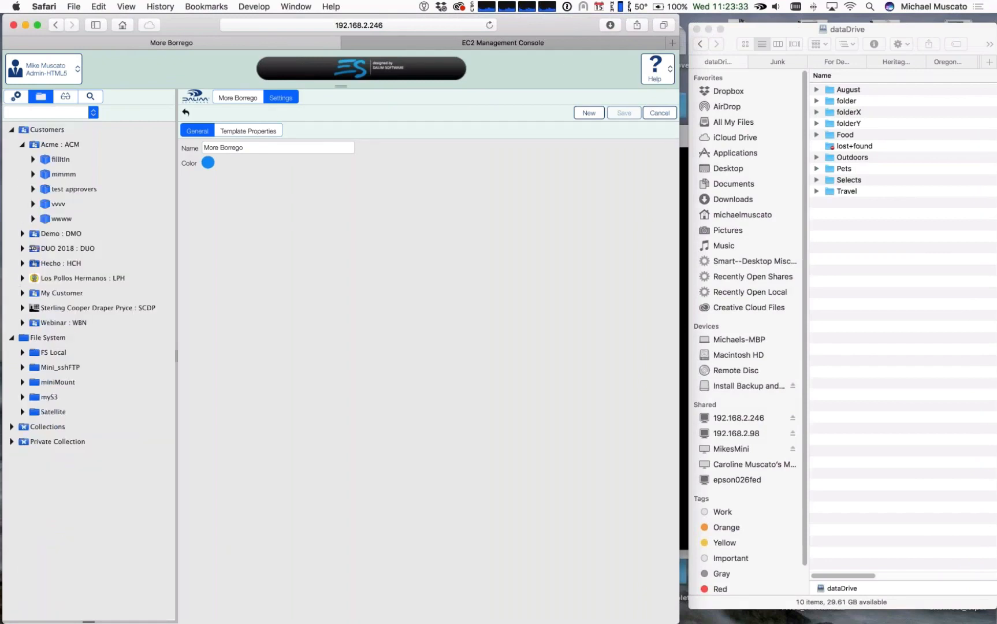
{"action": "left_click", "coordinate": [51, 383]}
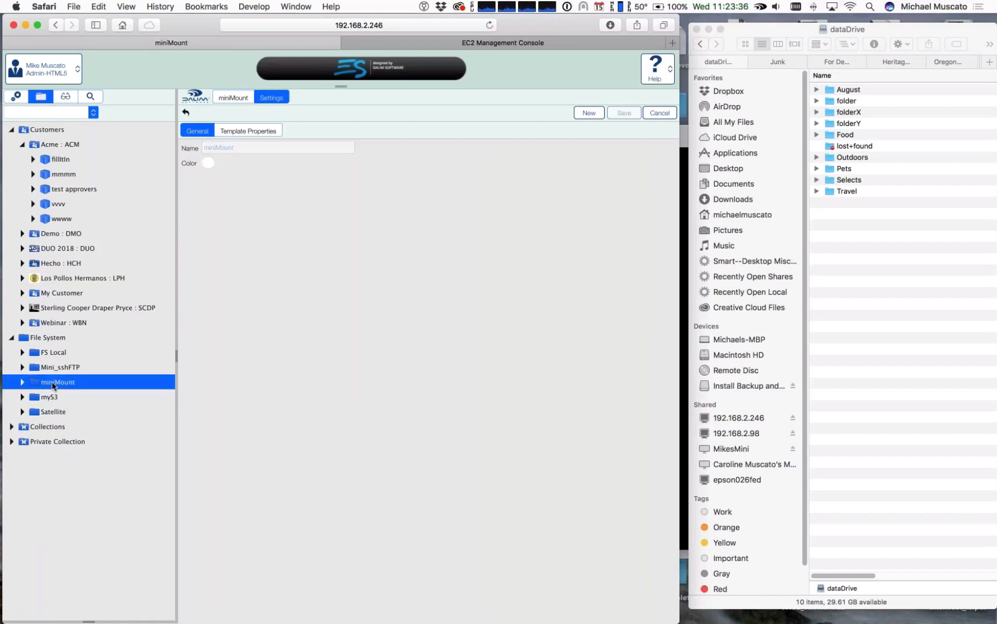
{"action": "left_click", "coordinate": [234, 100]}
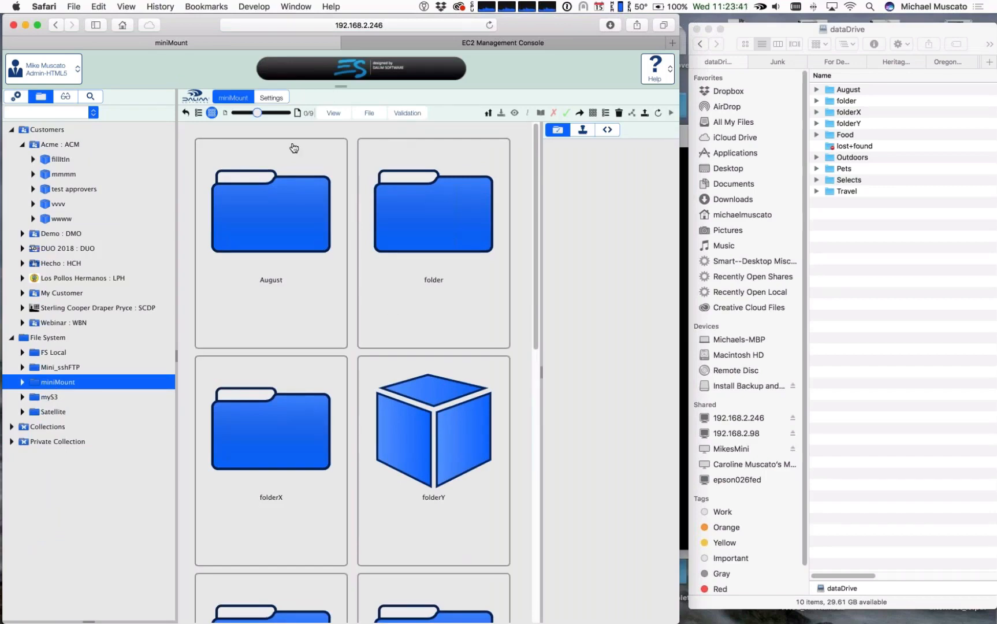
{"action": "left_click_drag", "start_coordinate": [254, 114], "coordinate": [249, 114]}
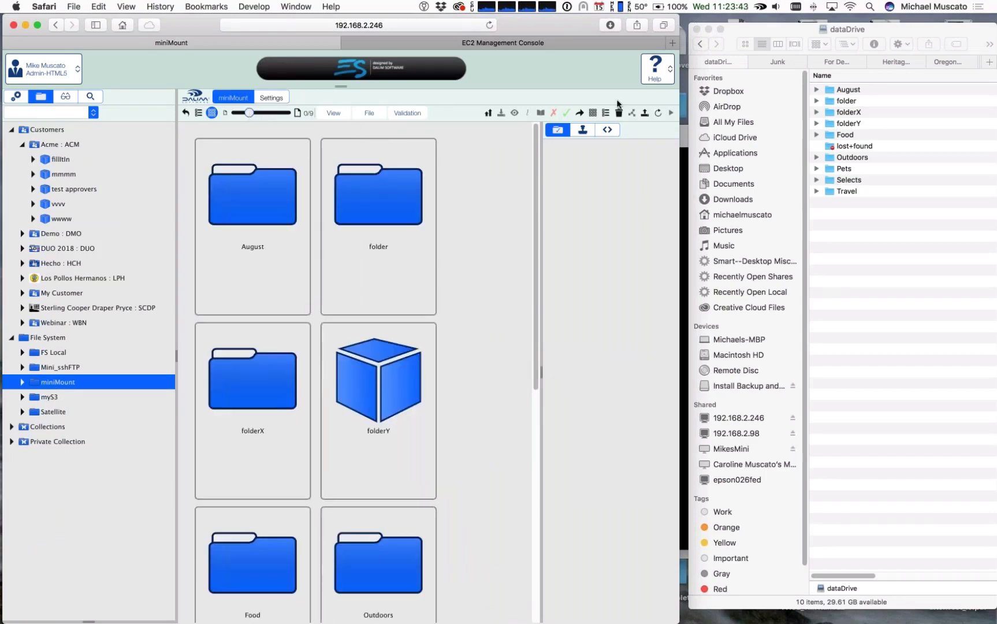
{"action": "left_click_drag", "start_coordinate": [751, 30], "coordinate": [622, 33]}
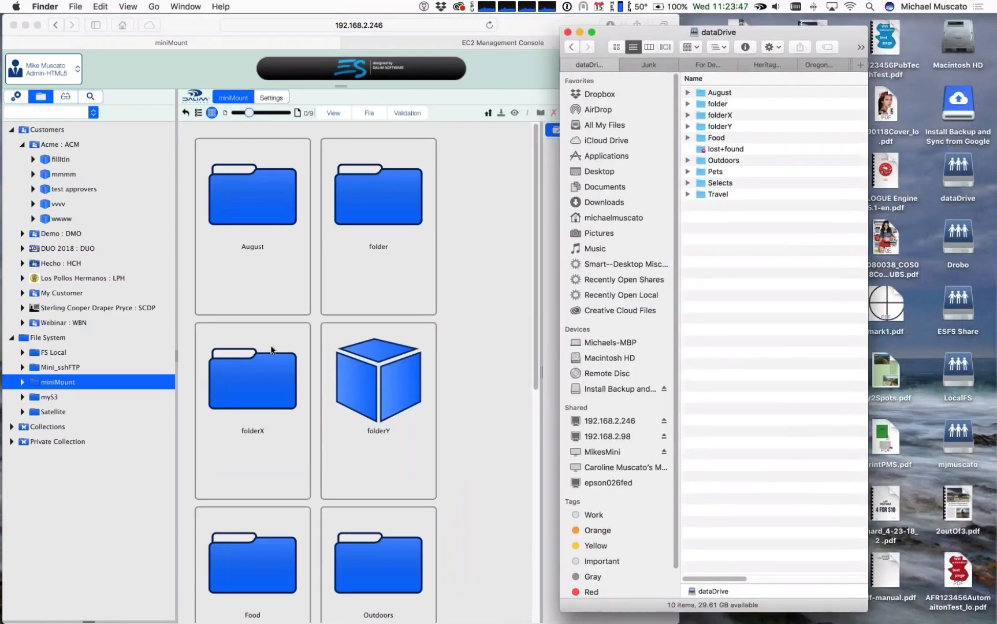
{"action": "scroll", "coordinate": [270, 349], "scroll_direction": "down", "scroll_amount": 4}
{"action": "scroll", "coordinate": [270, 348], "scroll_direction": "up", "scroll_amount": 4}
{"action": "scroll", "coordinate": [230, 460], "scroll_direction": "down", "scroll_amount": 3}
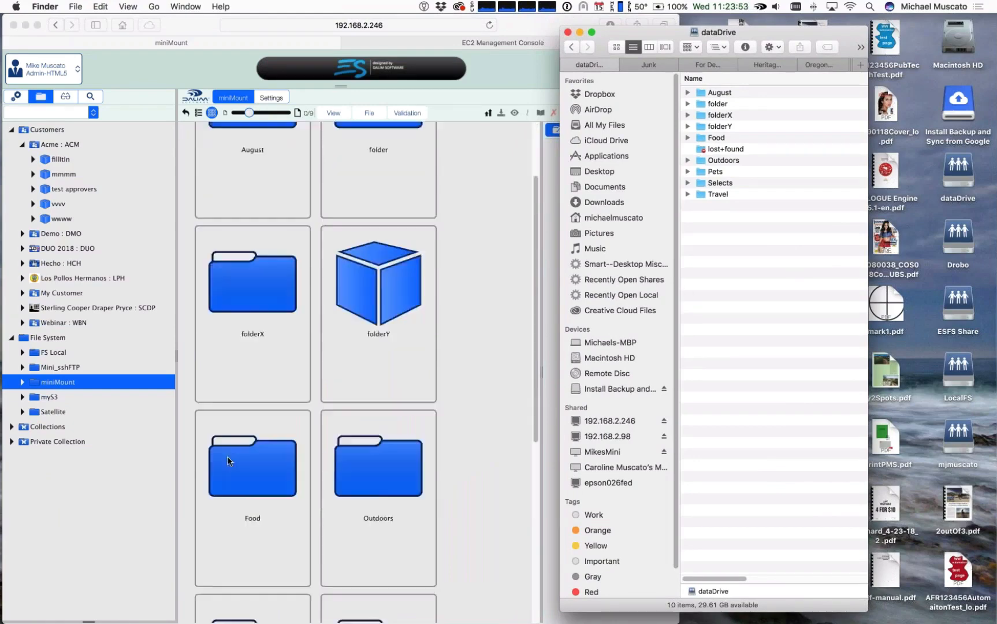
Step: Open the Pets folder both in the Finder window and in the miniMount volume to compare their images
{"action": "double_click", "coordinate": [704, 172]}
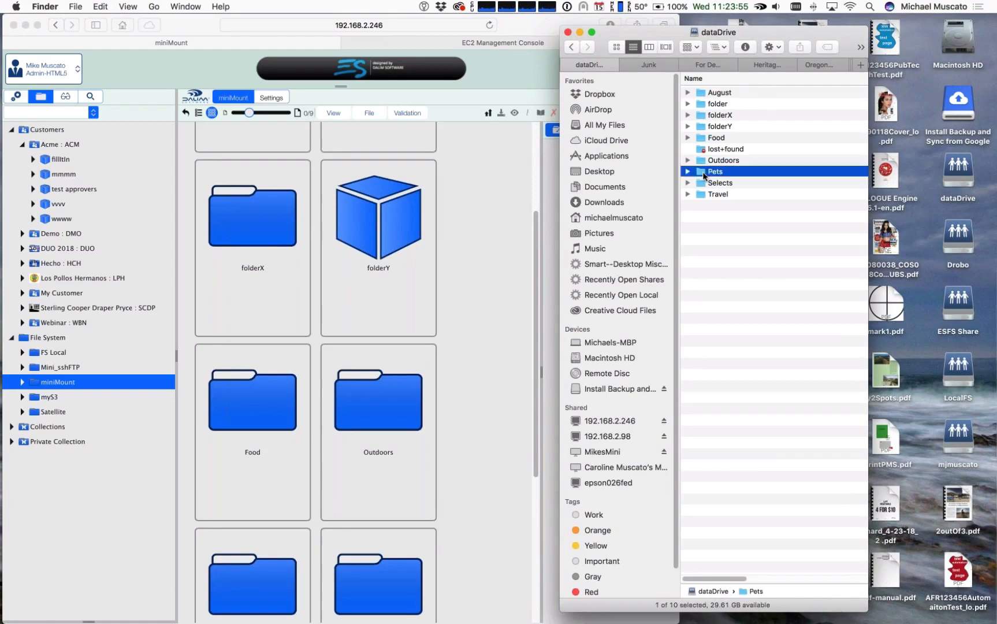
{"action": "scroll", "coordinate": [272, 424], "scroll_direction": "down", "scroll_amount": 2}
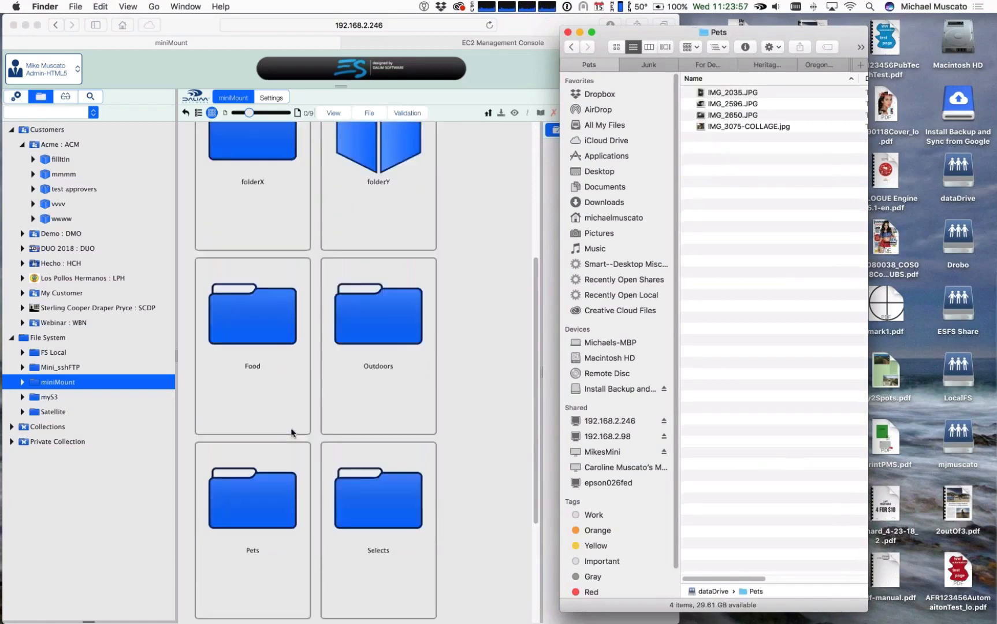
{"action": "double_click", "coordinate": [253, 535]}
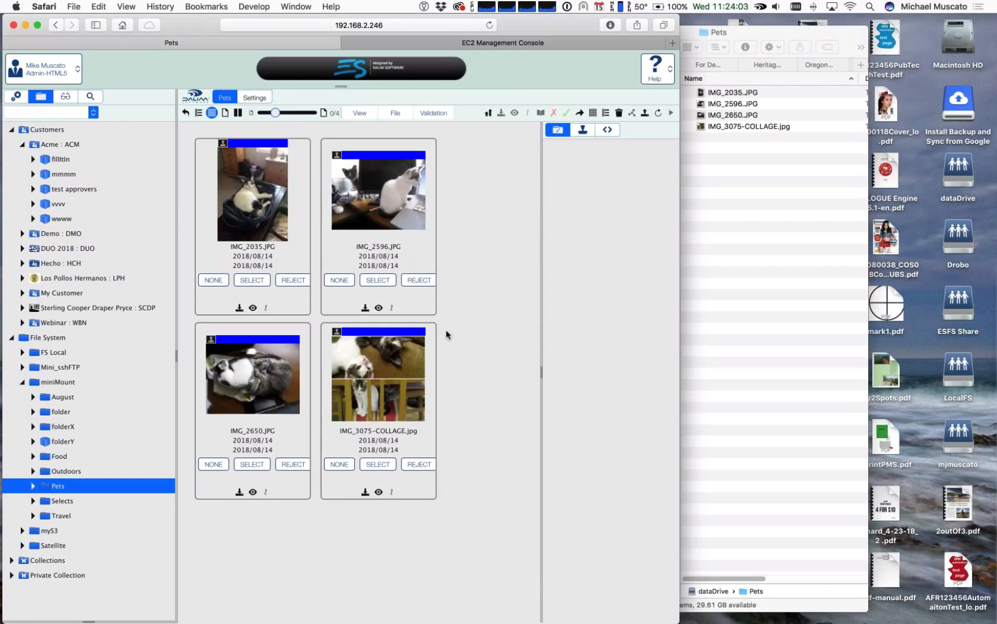
Step: Widen the Finder window to include the Date Modified column and shift it slightly
{"action": "left_click", "coordinate": [865, 294]}
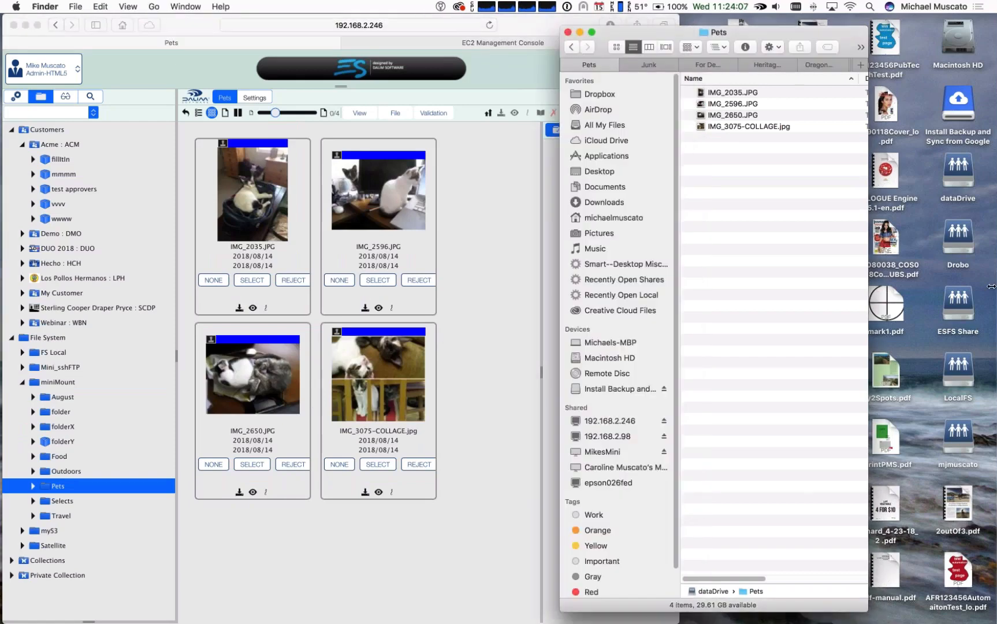
{"action": "left_click_drag", "start_coordinate": [867, 296], "coordinate": [995, 295]}
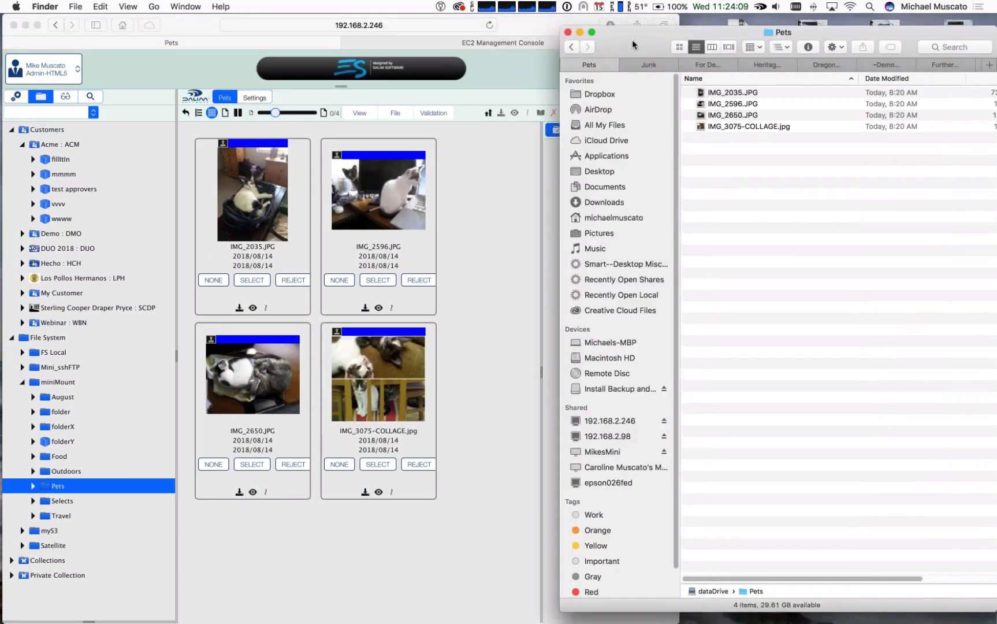
{"action": "mouse_move", "coordinate": [632, 39]}
{"action": "left_mouse_down"}
{"action": "mouse_move", "coordinate": [596, 36]}
{"action": "mouse_move", "coordinate": [637, 41]}
{"action": "left_mouse_up"}
Step: Collapse miniMount and open the 2016-04-10 folder of the Mini_sshFTP volume with smaller thumbnails
{"action": "left_click", "coordinate": [23, 383]}
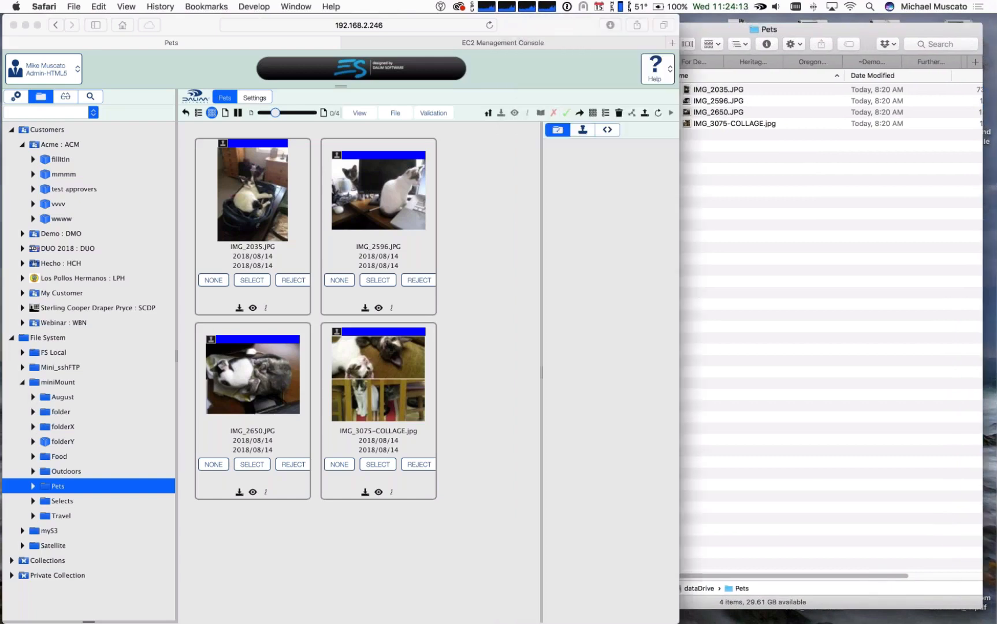
{"action": "left_click", "coordinate": [23, 383]}
{"action": "left_click", "coordinate": [36, 368]}
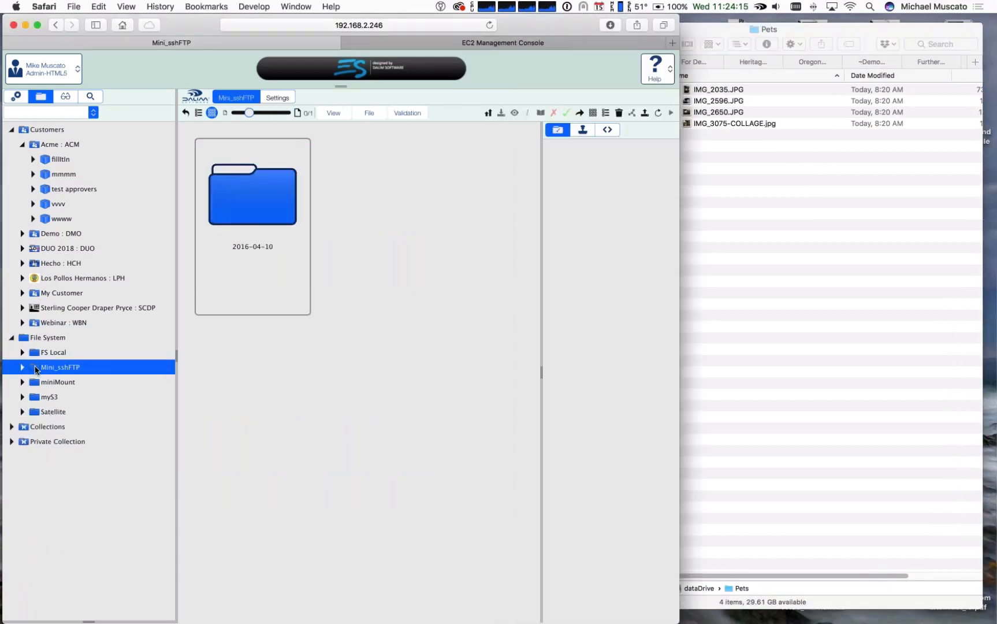
{"action": "double_click", "coordinate": [235, 185]}
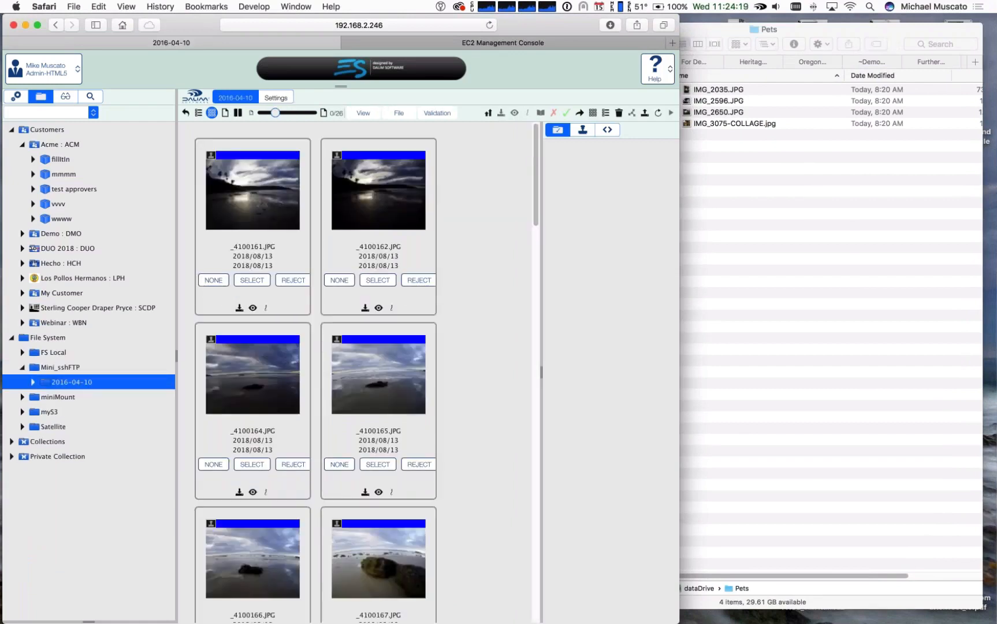
{"action": "left_click_drag", "start_coordinate": [271, 115], "coordinate": [261, 113]}
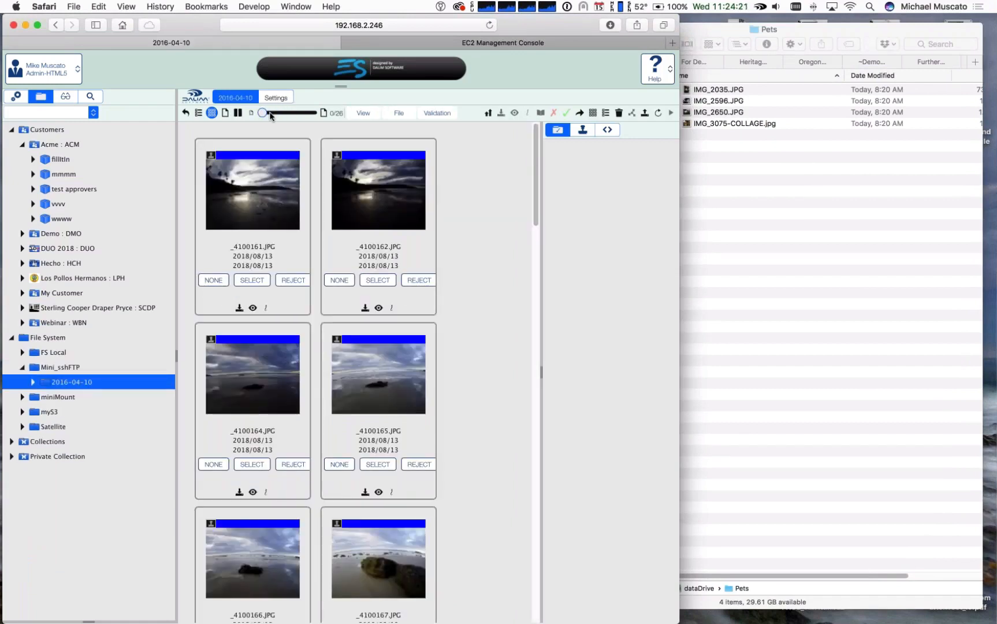
Step: In Finder, go to the Junk folder and move up to its parent folder 2016-04-10
{"action": "left_click", "coordinate": [789, 351]}
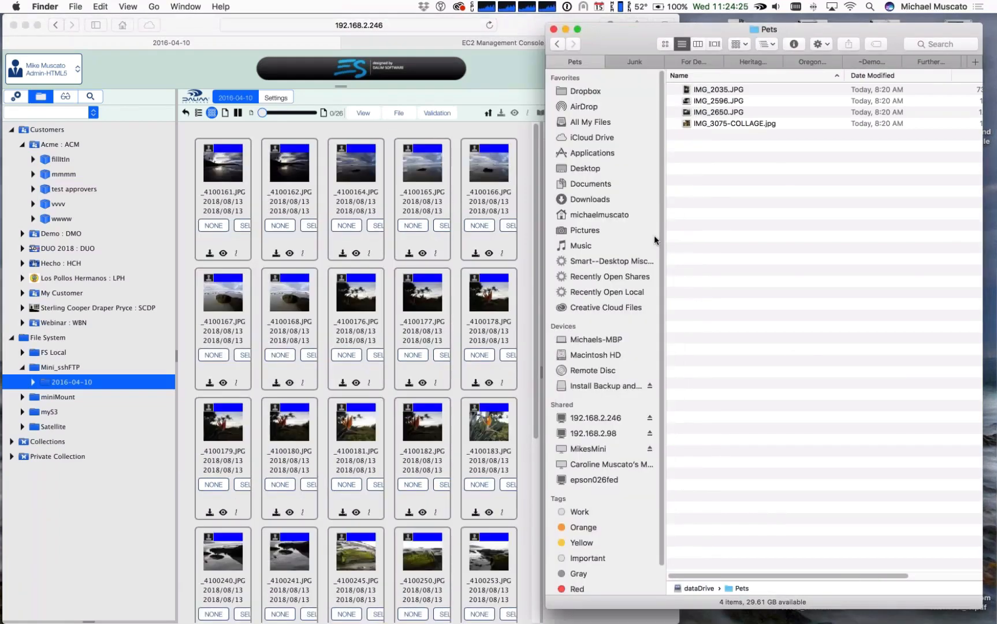
{"action": "left_click", "coordinate": [636, 62]}
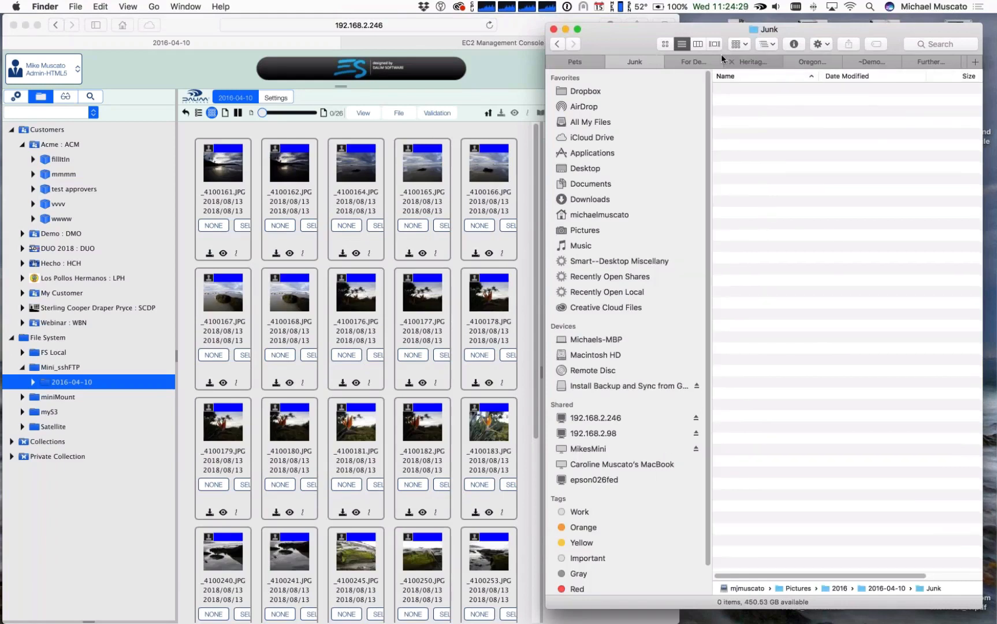
{"action": "left_click", "coordinate": [740, 44]}
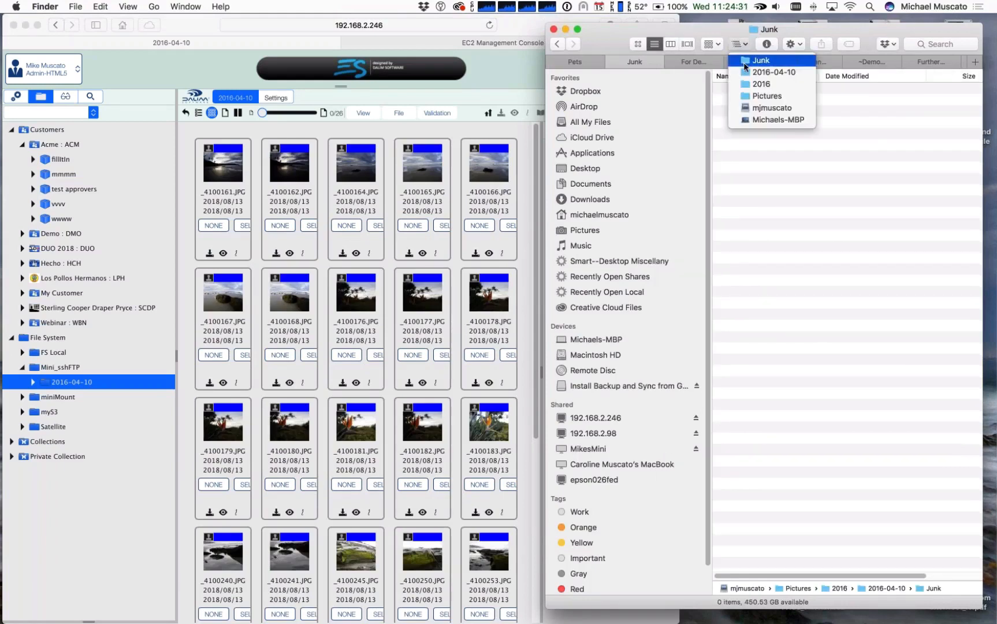
{"action": "left_click", "coordinate": [742, 71]}
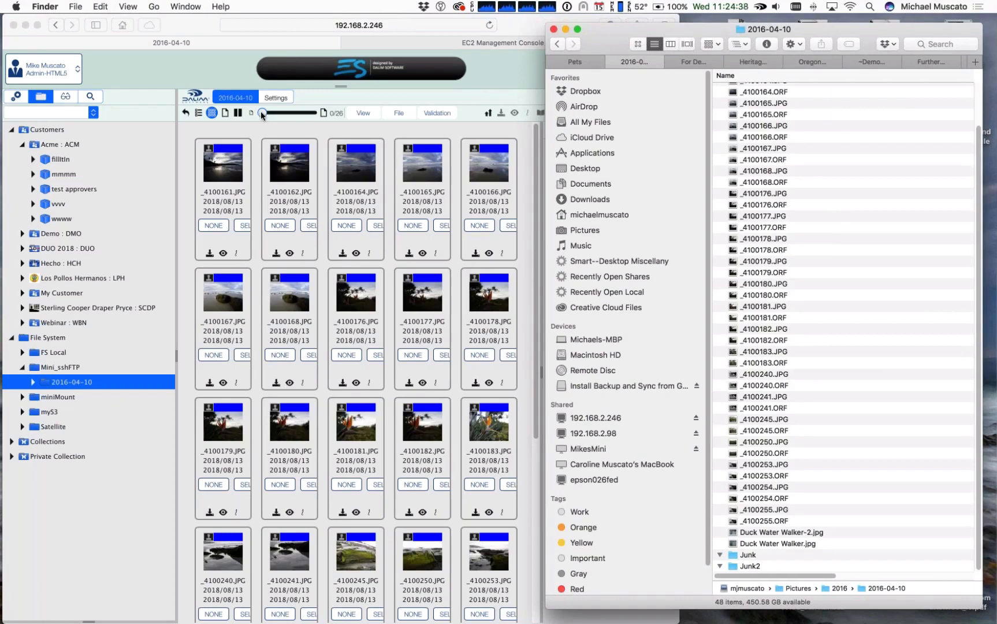
Step: Enlarge the 2016-04-10 thumbnails in DALIM ES and check the displayed files against the JPG and ORF files in Finder
{"action": "left_click_drag", "start_coordinate": [260, 111], "coordinate": [273, 112]}
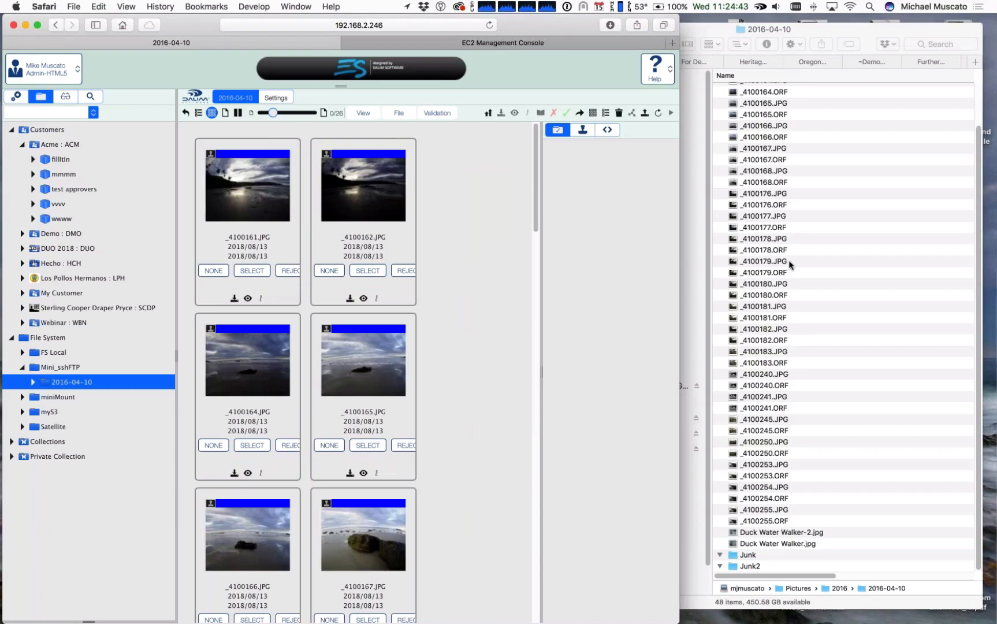
{"action": "scroll", "coordinate": [357, 394], "scroll_direction": "down", "scroll_amount": 5}
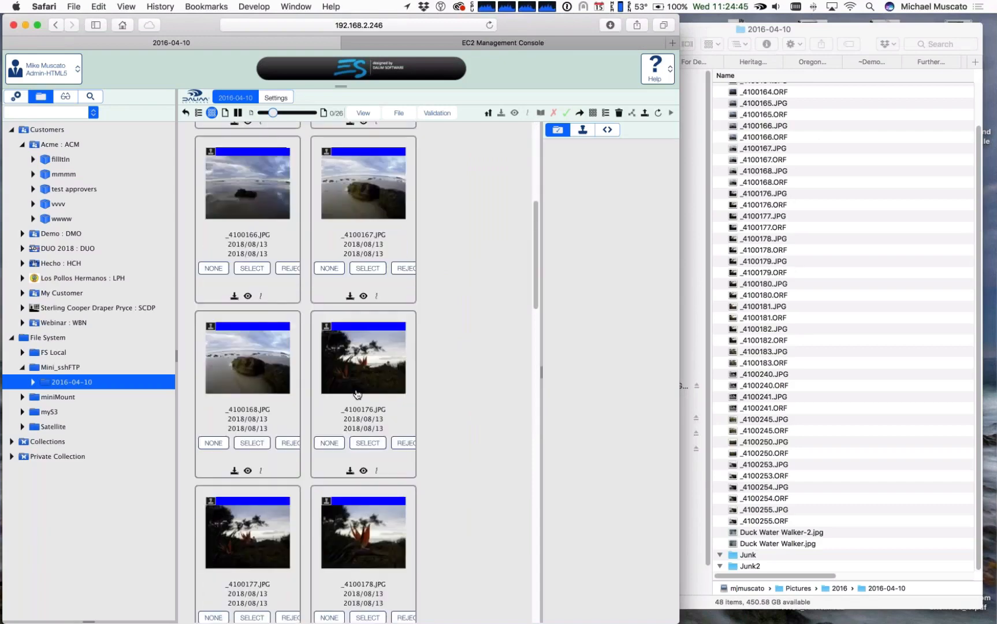
{"action": "scroll", "coordinate": [357, 394], "scroll_direction": "down", "scroll_amount": 5}
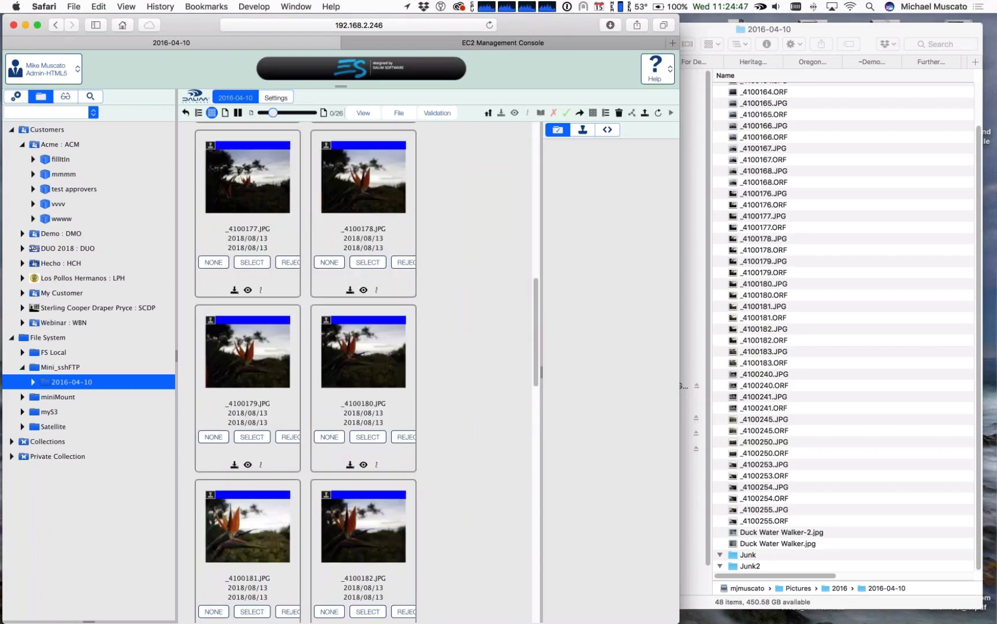
{"action": "scroll", "coordinate": [357, 394], "scroll_direction": "down", "scroll_amount": 15}
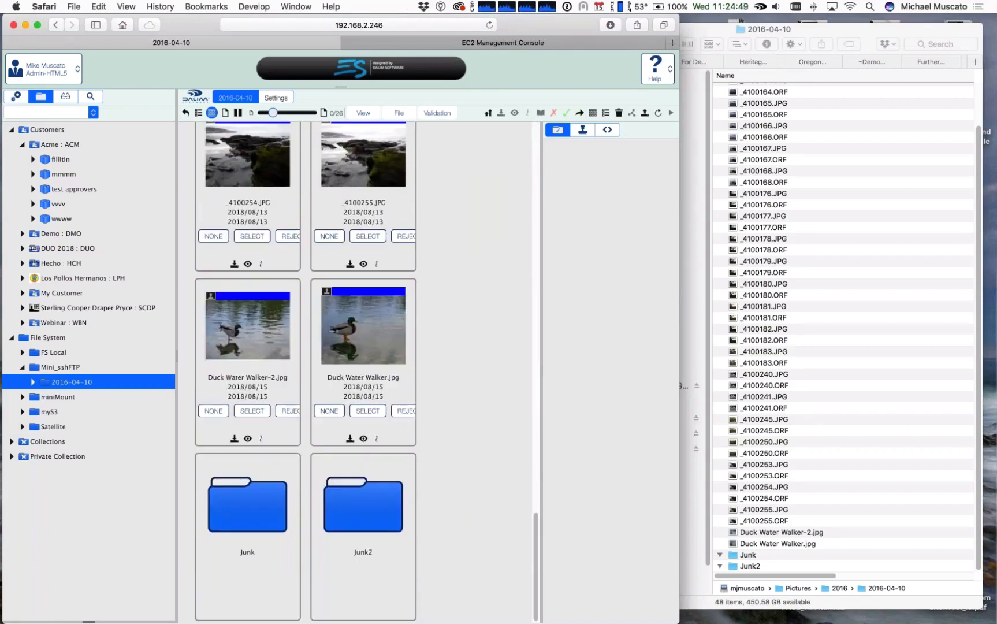
{"action": "scroll", "coordinate": [357, 394], "scroll_direction": "up", "scroll_amount": 5}
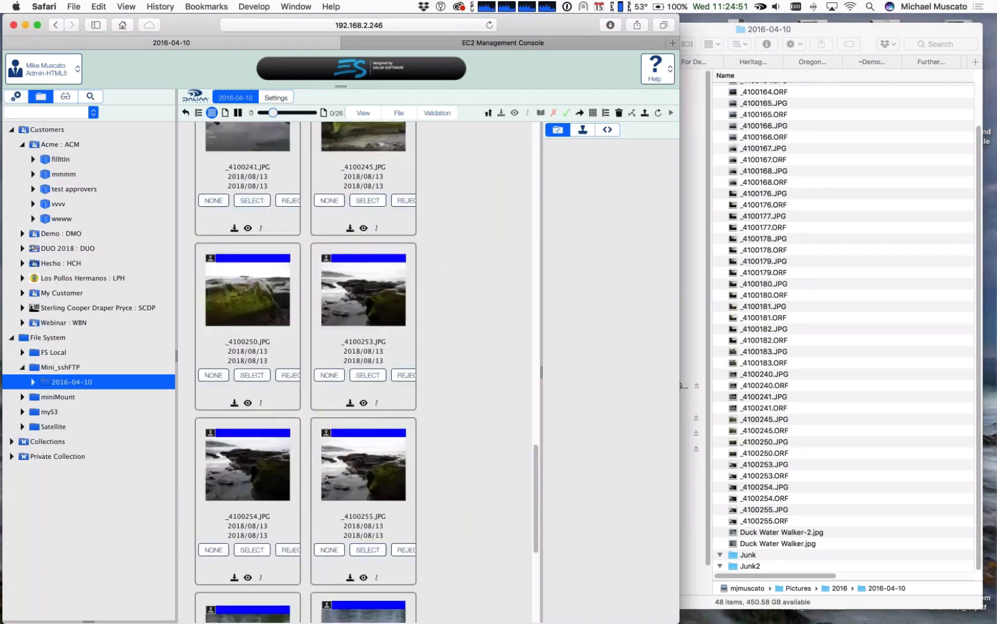
Step: Return to Administration and open the Mini_sshFTP volume's parameters from the I/O volumes to examine its file exclude expression
{"action": "left_click", "coordinate": [16, 97]}
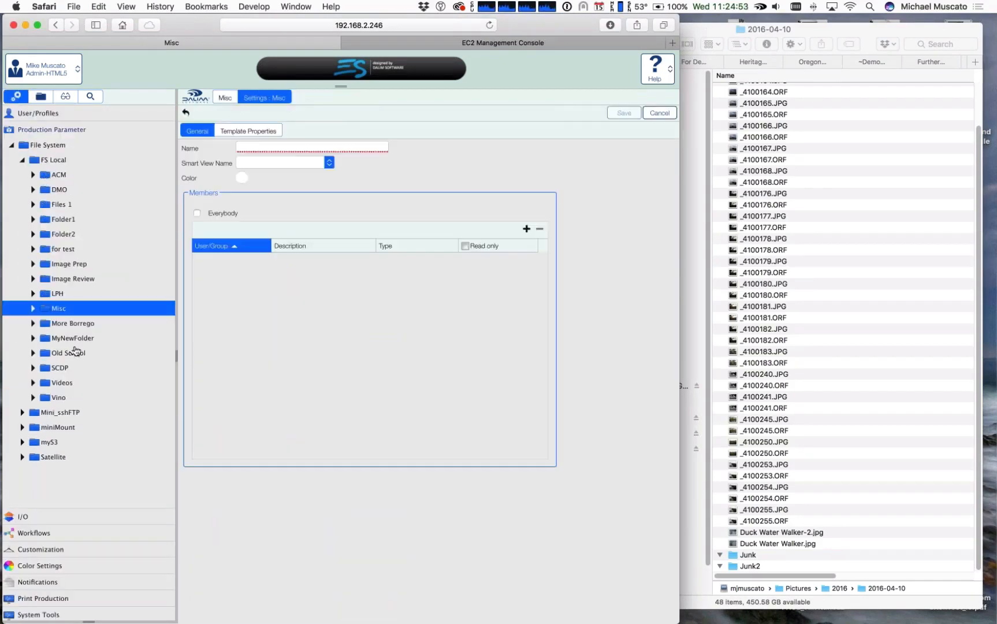
{"action": "left_click", "coordinate": [30, 519]}
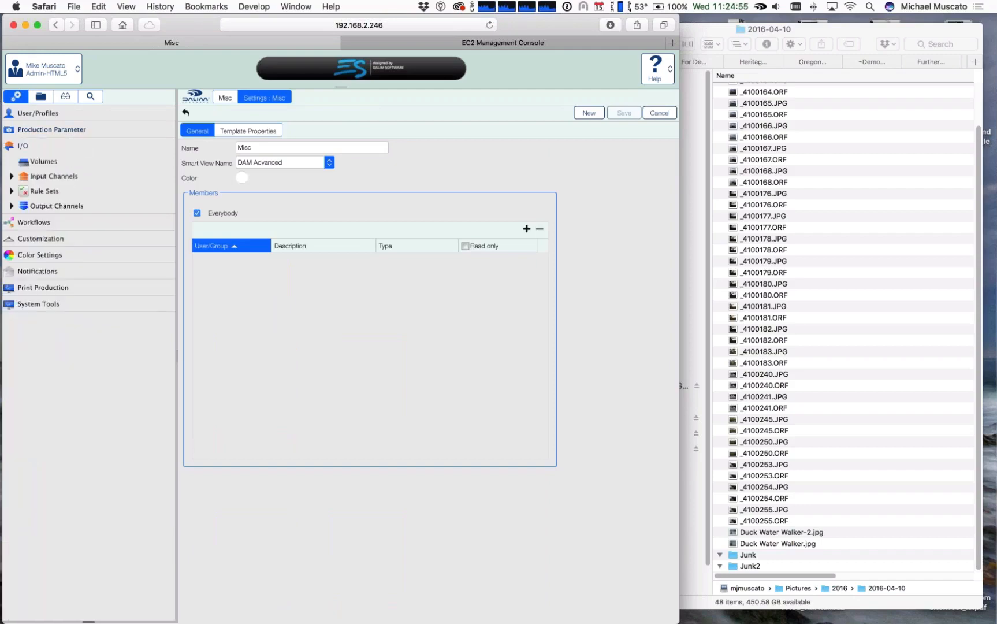
{"action": "left_click", "coordinate": [40, 163]}
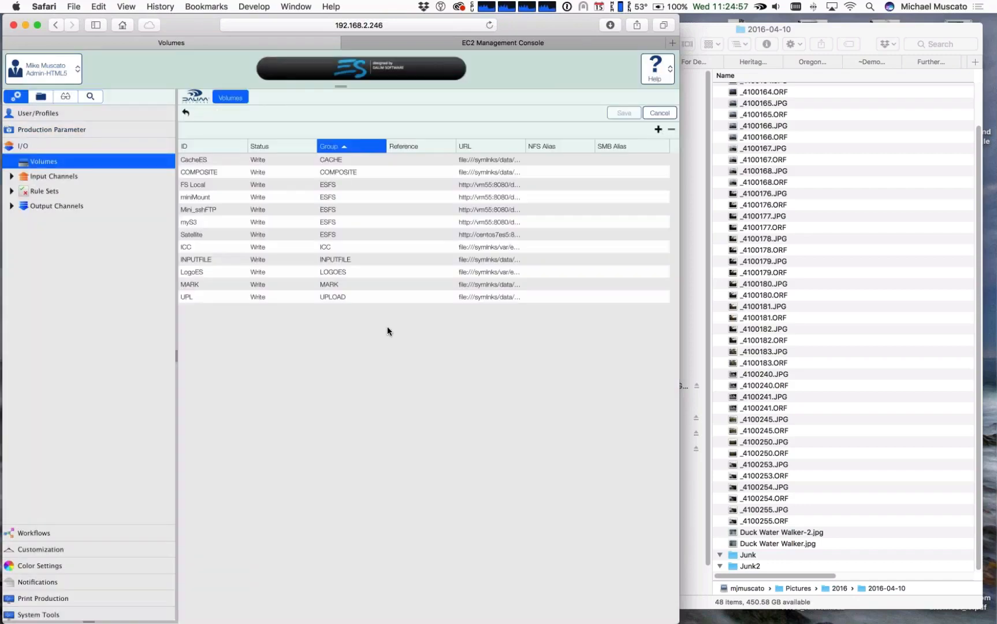
{"action": "double_click", "coordinate": [202, 210]}
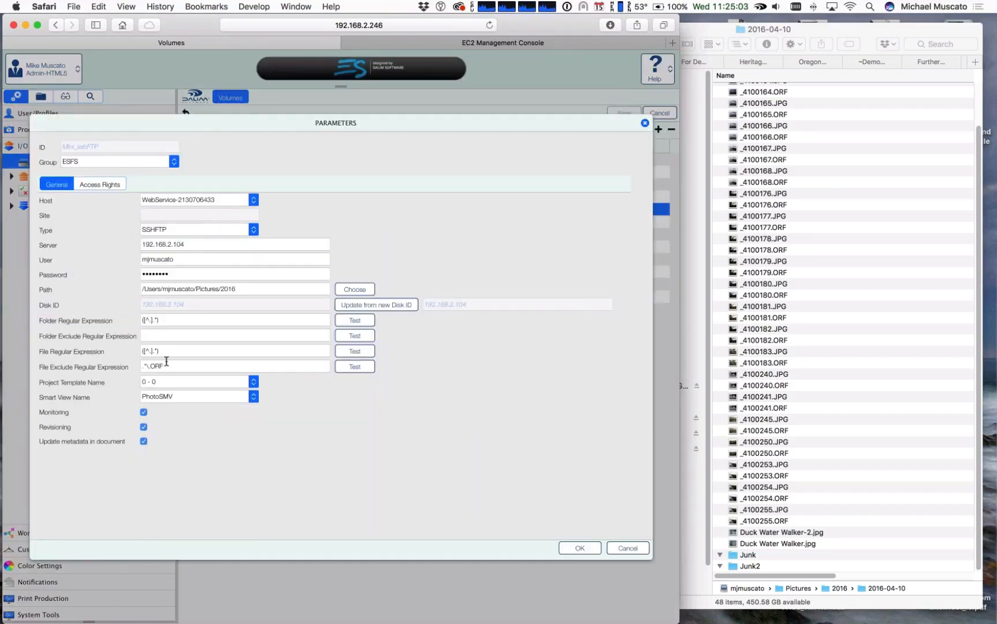
Step: Examine the Mini_sshFTP volume's File Exclude Regular Expression up close, cancel the parameters, and return to the 2016-04-10 folder view
{"action": "scroll", "coordinate": [166, 361], "scroll_direction": "up", "scroll_amount": 5}
{"action": "scroll", "coordinate": [167, 361], "scroll_direction": "left", "scroll_amount": 5}
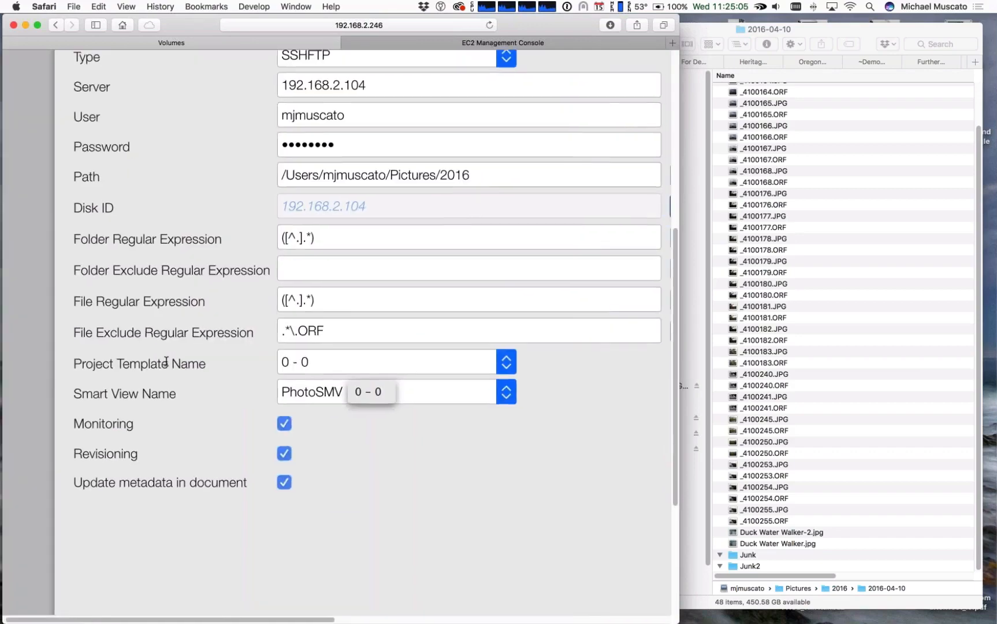
{"action": "left_click", "coordinate": [346, 326]}
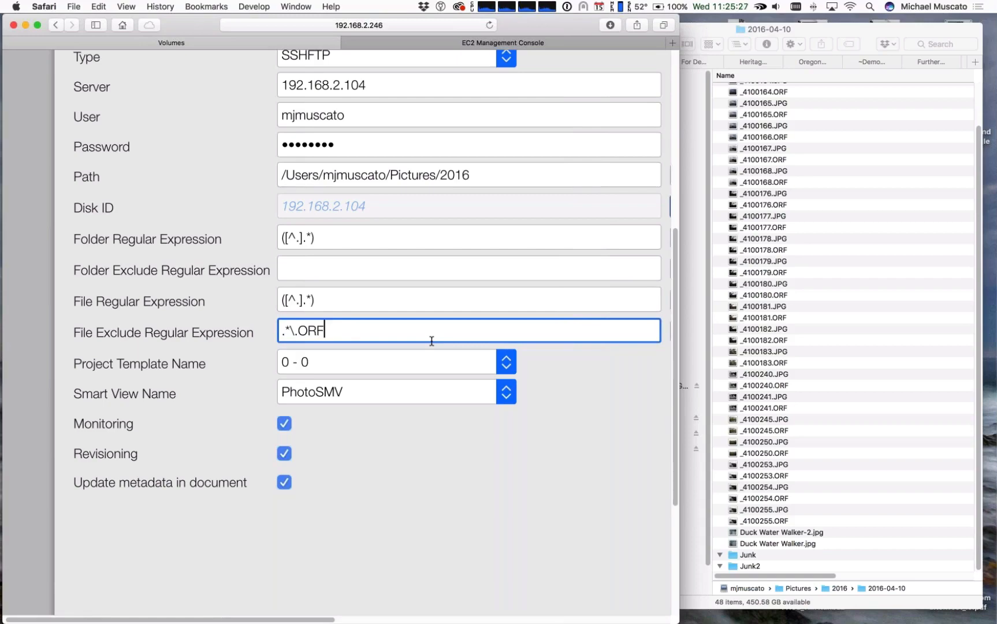
{"action": "scroll", "coordinate": [432, 341], "scroll_direction": "down", "scroll_amount": 5}
{"action": "scroll", "coordinate": [431, 340], "scroll_direction": "up", "scroll_amount": 5}
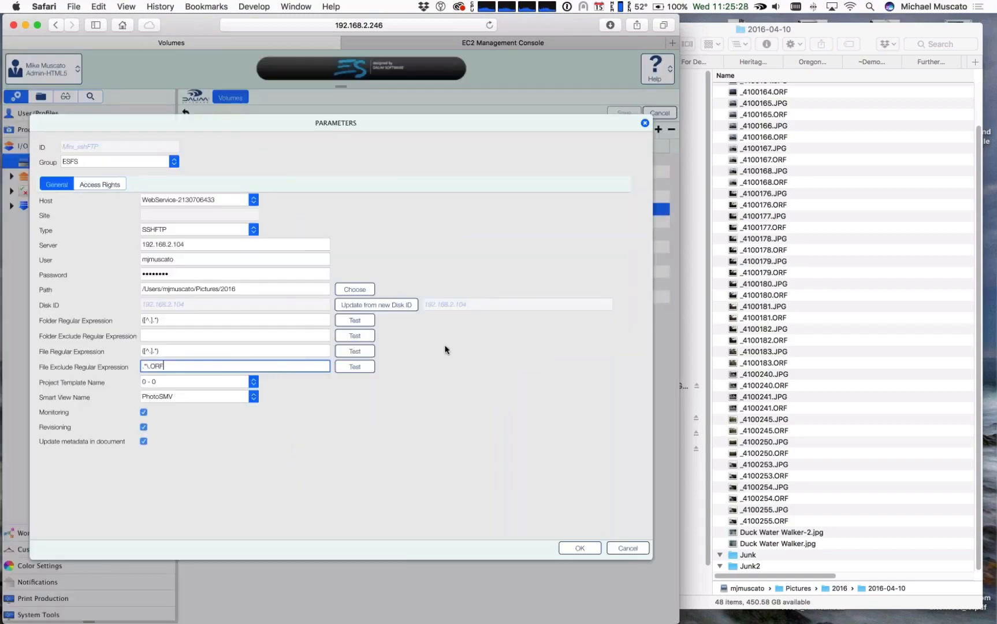
{"action": "left_click", "coordinate": [628, 548]}
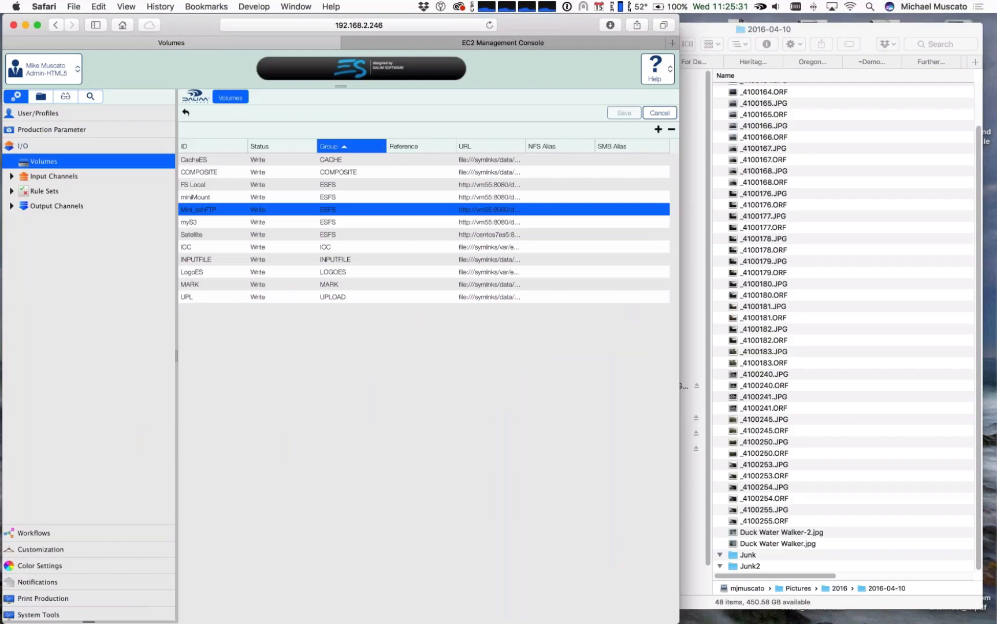
{"action": "left_click", "coordinate": [40, 97]}
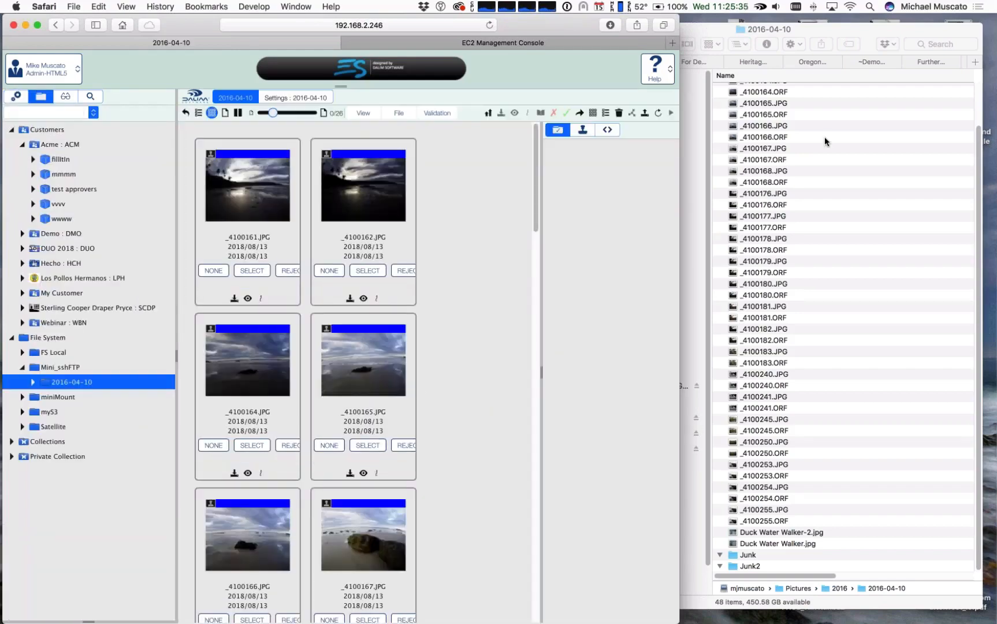
Step: Switch to Finder and widen its window so the 2016-04-10 listing also shows modification dates
{"action": "left_click", "coordinate": [924, 33]}
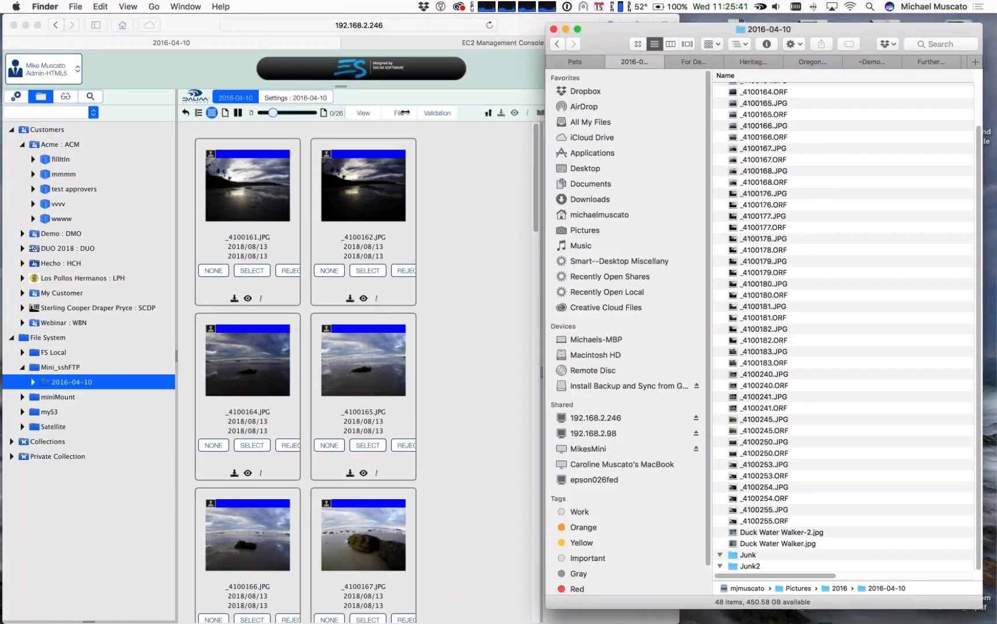
{"action": "left_click_drag", "start_coordinate": [545, 113], "coordinate": [408, 112]}
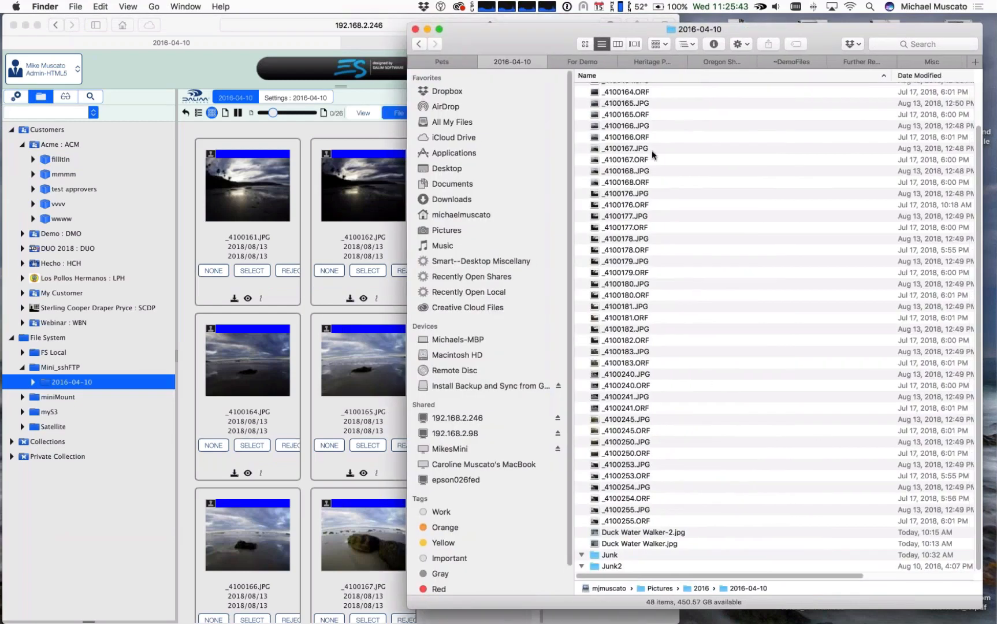
Step: Try to copy Duck Water Walker-2.jpg and Duck Water Walker.jpg from the Heritage Park folder into 2016-04-10
{"action": "left_click", "coordinate": [648, 63]}
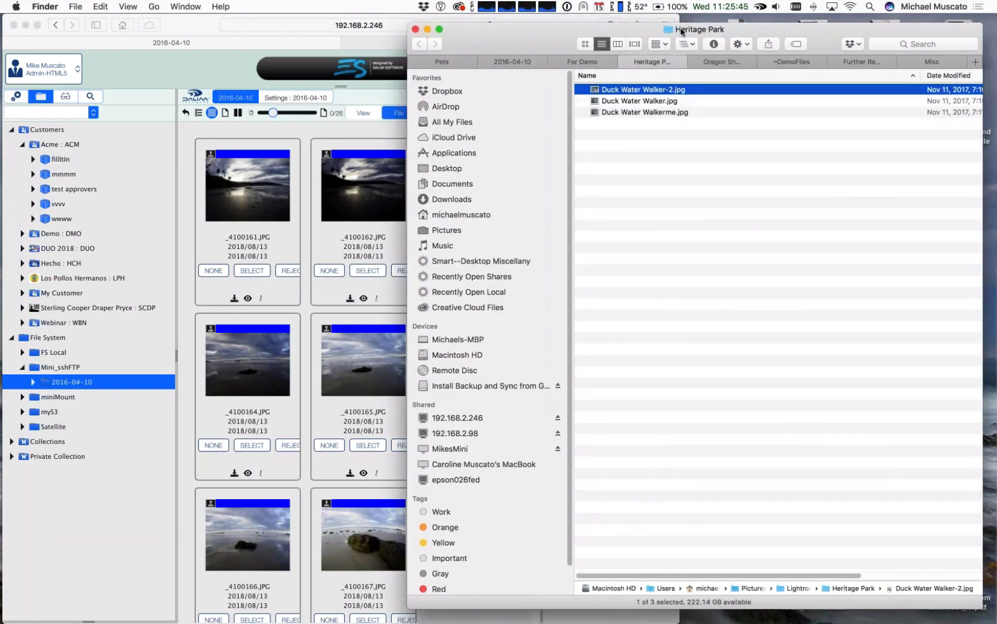
{"action": "left_click", "coordinate": [639, 99], "text": "shift"}
{"action": "left_click_drag", "start_coordinate": [619, 91], "coordinate": [512, 63]}
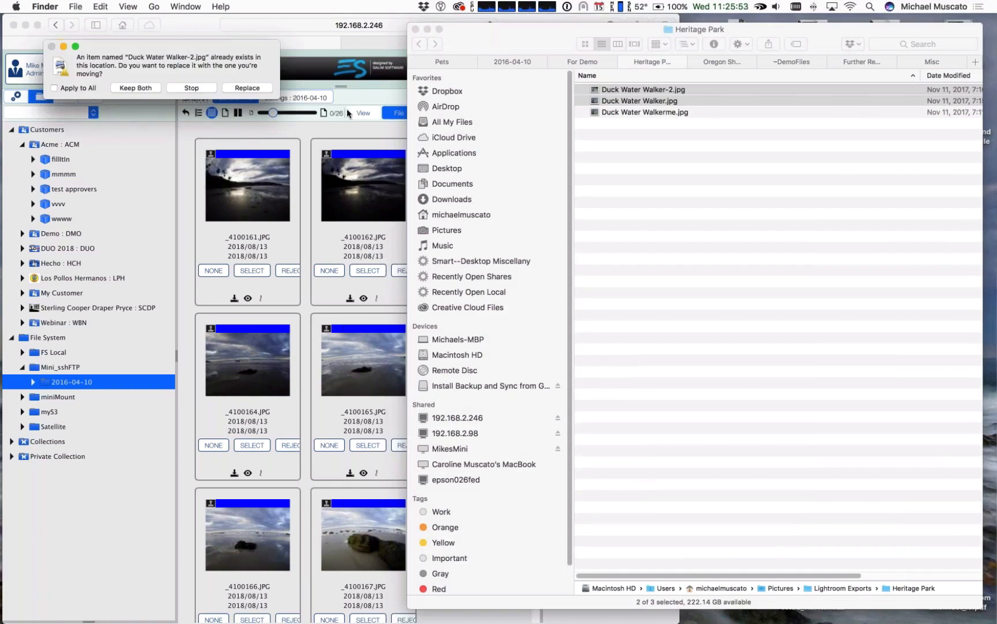
{"action": "left_click", "coordinate": [185, 91]}
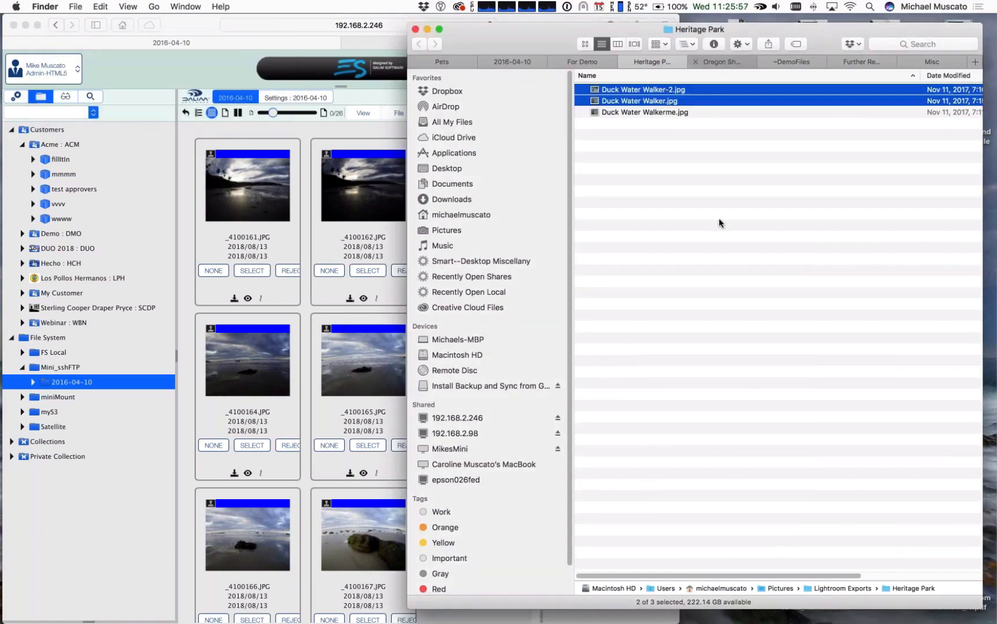
Step: Copy OregonTrip-5.jpg and OregonTrip.jpg from the Oregon Shots folder into 2016-04-10 and display the destination folder
{"action": "key", "text": "ctrl+Tab"}
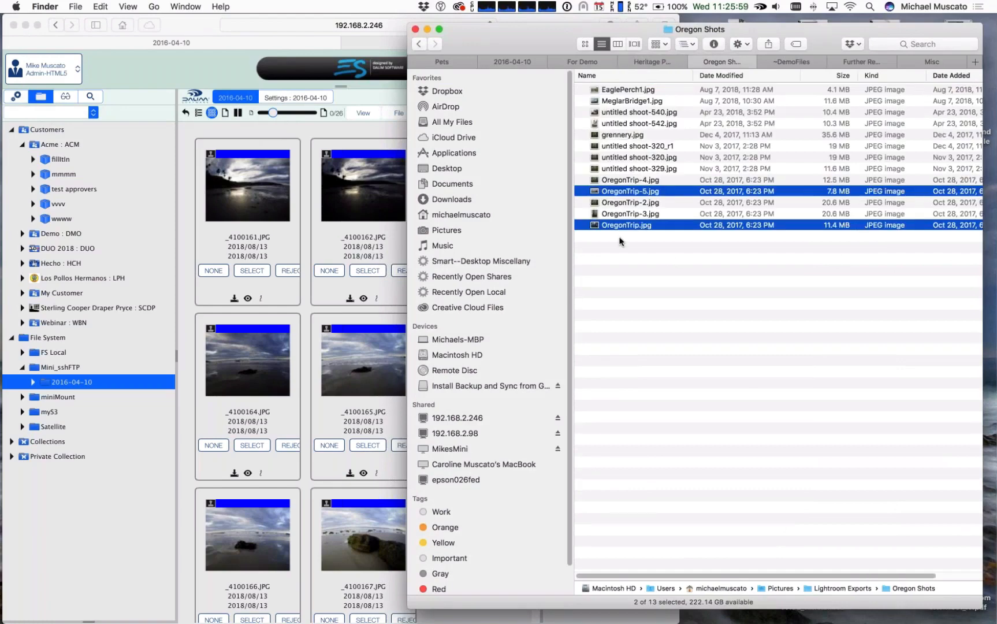
{"action": "left_click_drag", "start_coordinate": [643, 195], "coordinate": [512, 62]}
{"action": "left_click", "coordinate": [512, 62]}
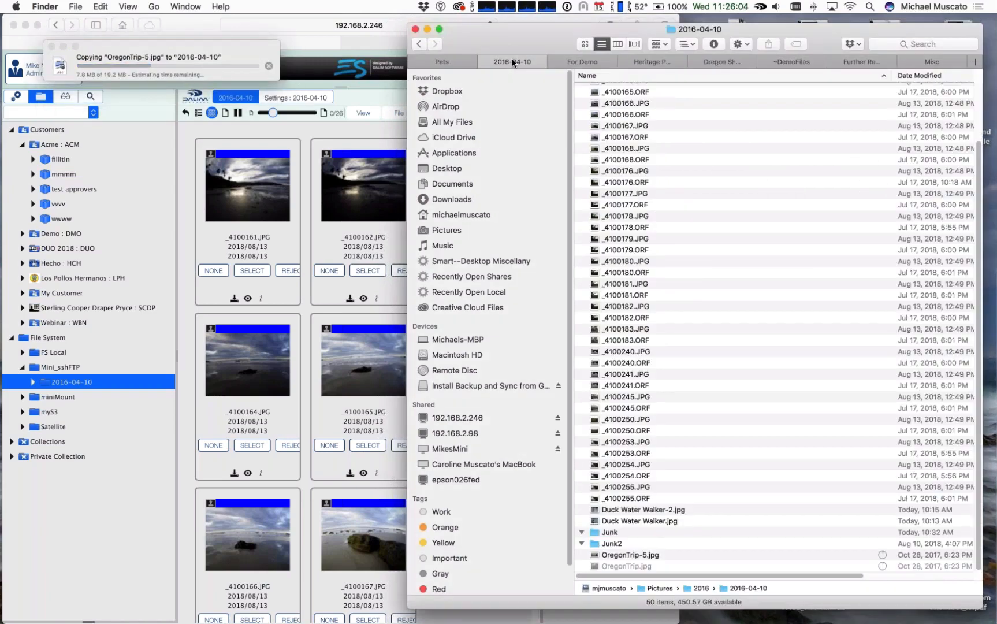
Step: Switch back to DALIM ES in Safari and widen the browser window to show five thumbnails per row
{"action": "left_click", "coordinate": [115, 564]}
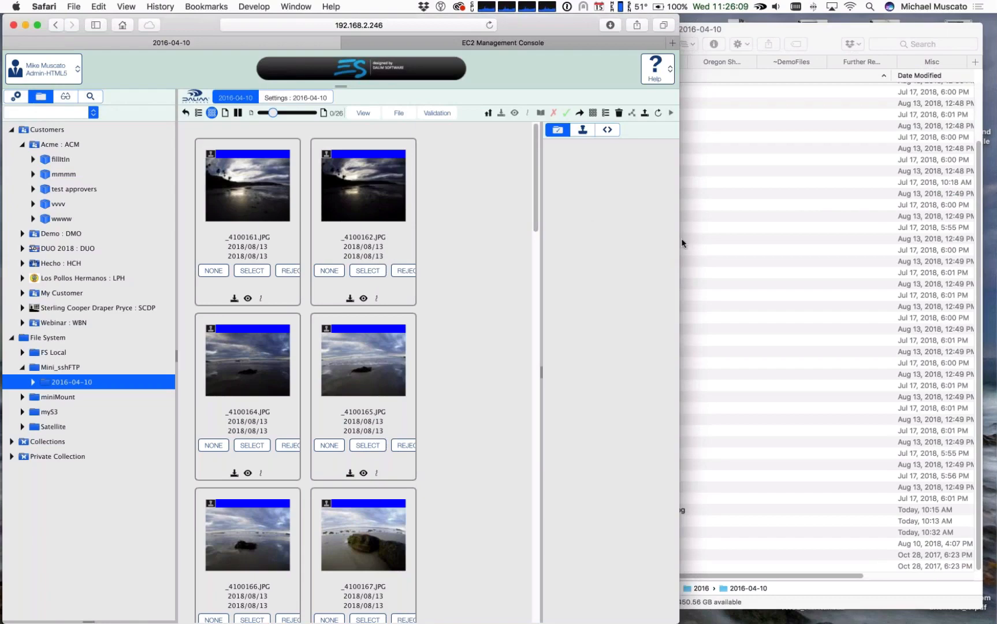
{"action": "left_click_drag", "start_coordinate": [682, 243], "coordinate": [771, 238]}
{"action": "left_click_drag", "start_coordinate": [940, 240], "coordinate": [940, 240]}
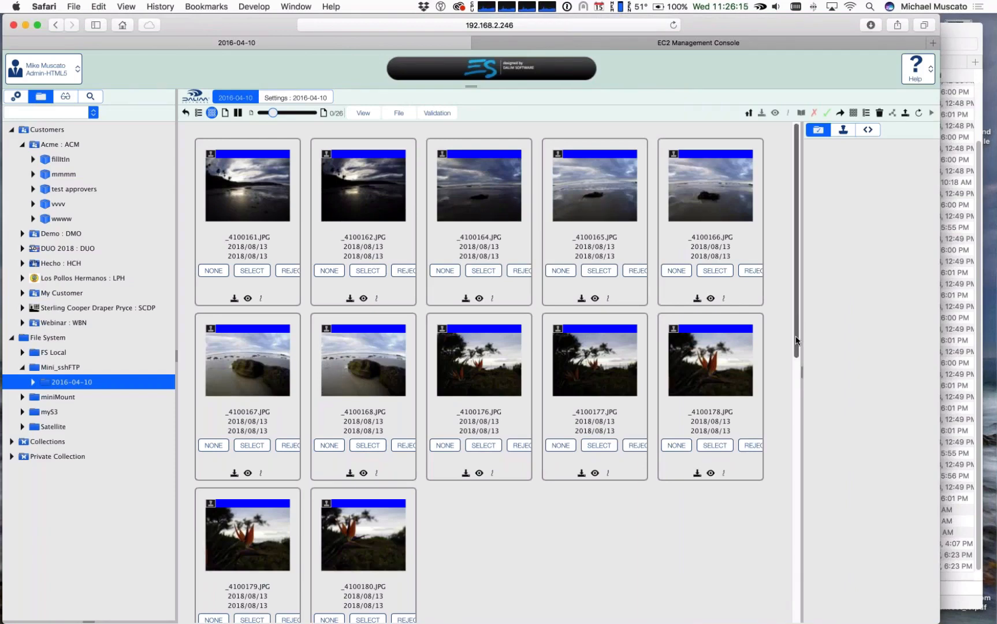
Step: Look through the 2016-04-10 thumbnails for the newly copied Oregon files, then select OregonTrip-5.jpg and refresh the view
{"action": "left_click_drag", "start_coordinate": [795, 341], "coordinate": [783, 590]}
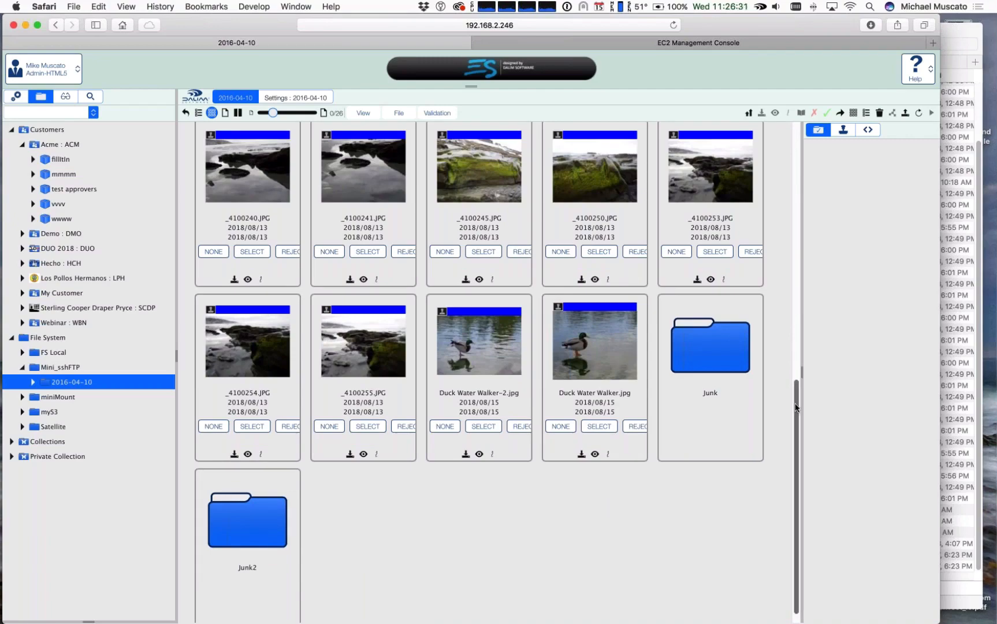
{"action": "left_click_drag", "start_coordinate": [797, 309], "coordinate": [639, 540]}
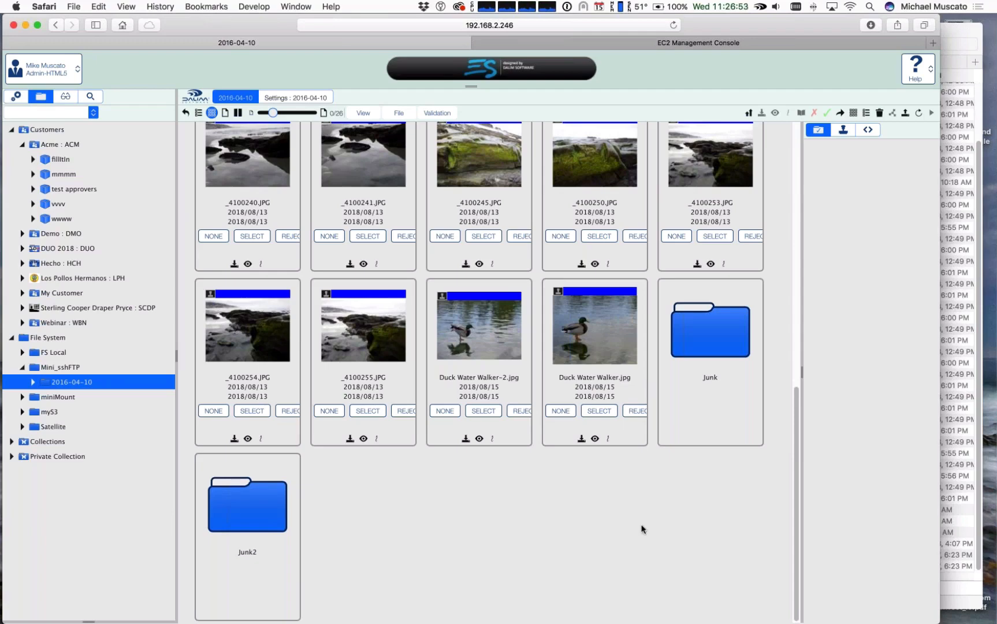
{"action": "scroll", "coordinate": [792, 327], "scroll_direction": "up", "scroll_amount": 15}
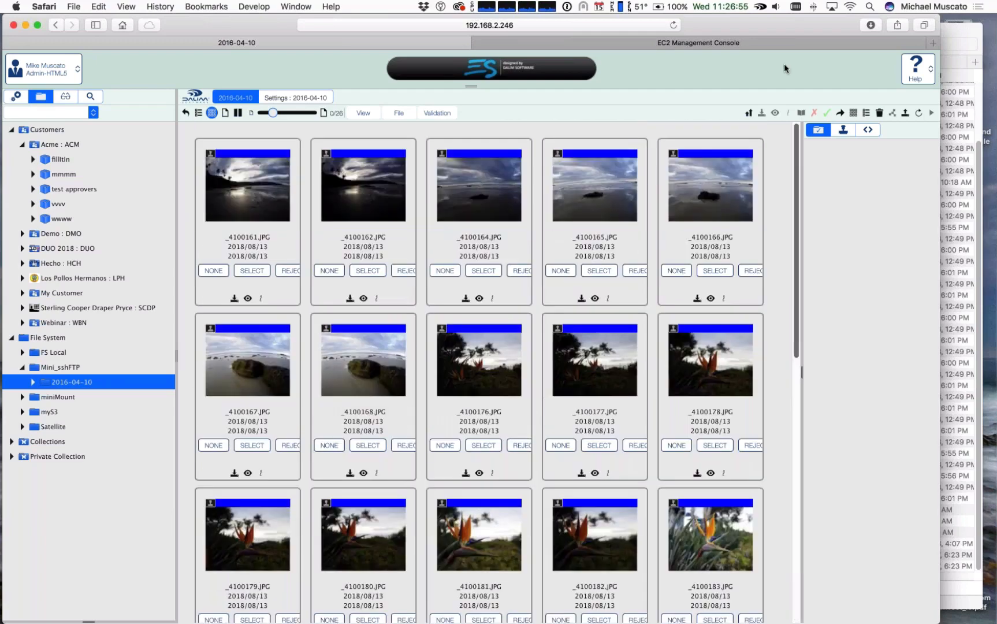
{"action": "scroll", "coordinate": [784, 236], "scroll_direction": "down", "scroll_amount": 15}
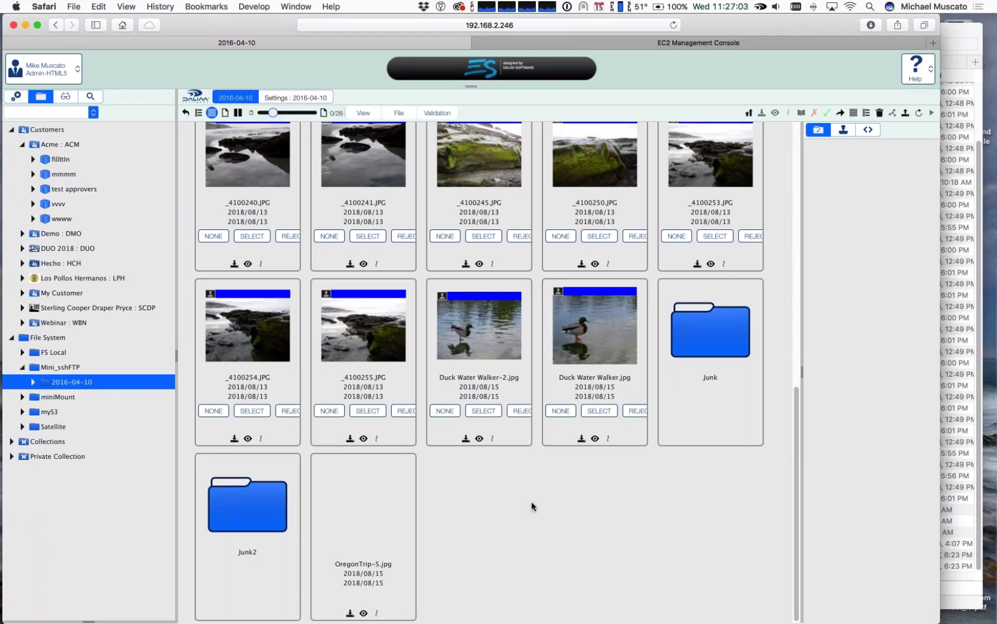
{"action": "left_click", "coordinate": [359, 499]}
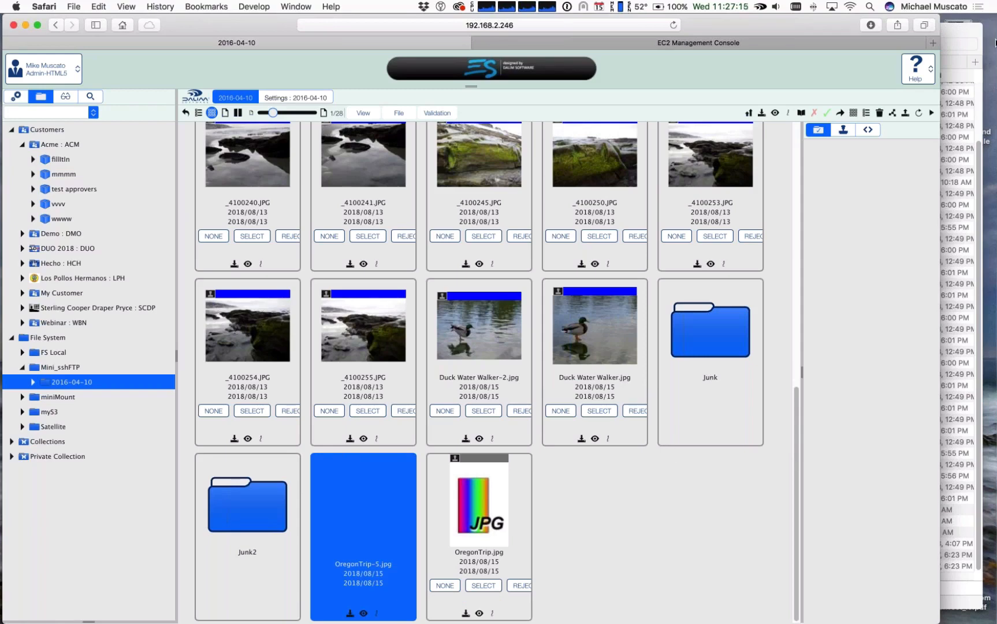
{"action": "left_click", "coordinate": [918, 114]}
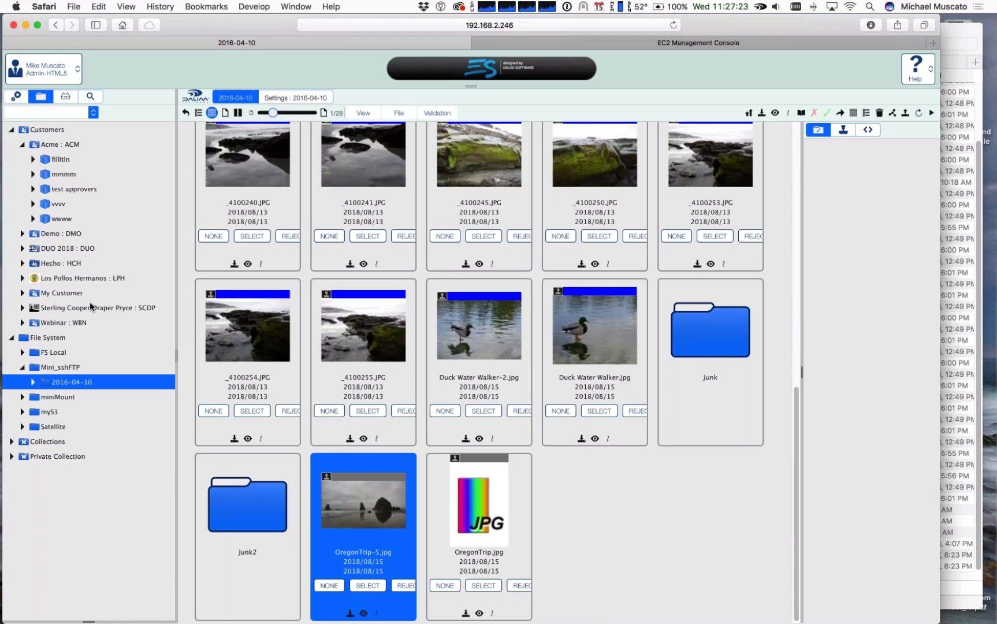
Step: Expand 2016-04-10 in the DALIM ES tree and open its Junk folder both there and in Finder
{"action": "left_click", "coordinate": [32, 382]}
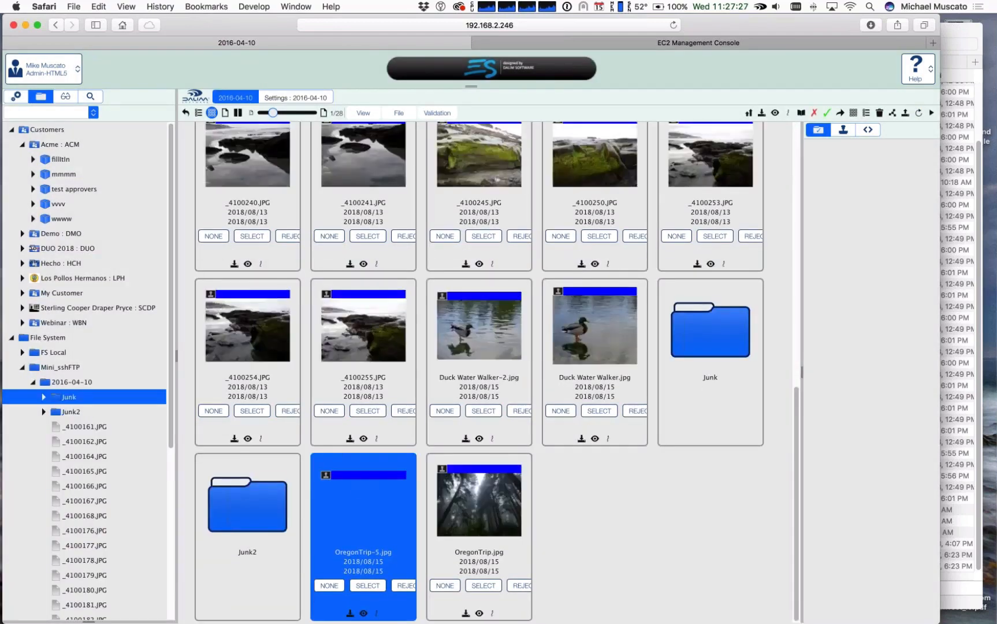
{"action": "double_click", "coordinate": [719, 398]}
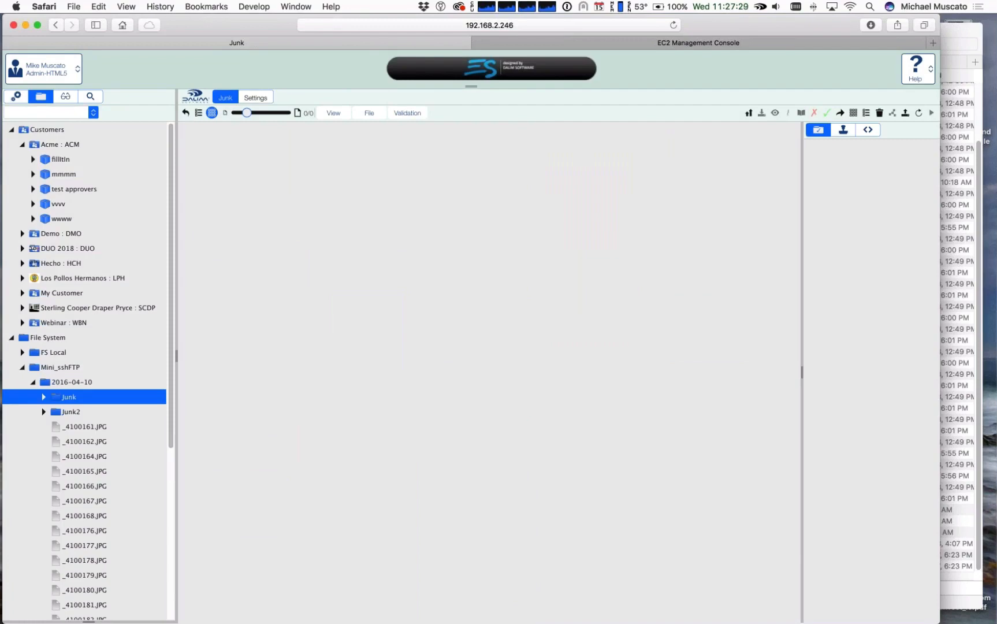
{"action": "key", "text": "super+Tab"}
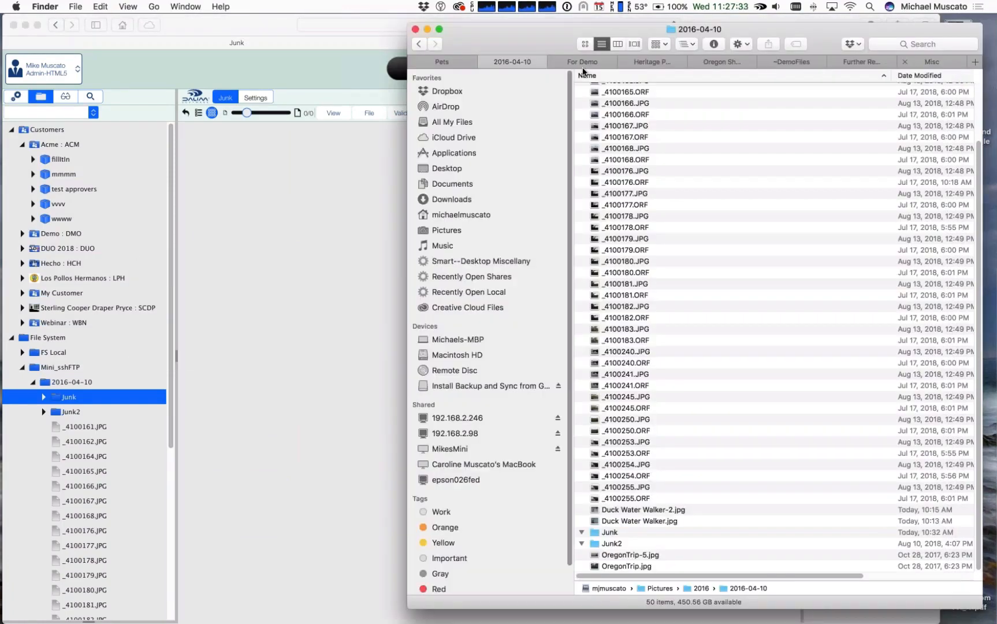
{"action": "double_click", "coordinate": [607, 533]}
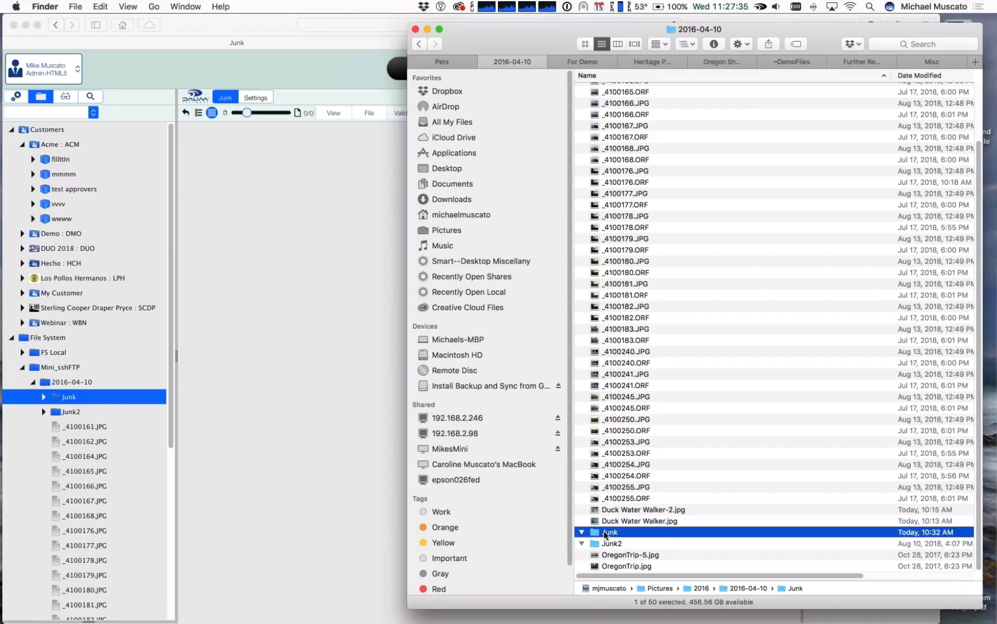
Step: Copy EaglePerch1.jpg, MeglarBridge1.jpg, untitled shoot-540.jpg and untitled shoot-542.jpg from Oregon Shots into the Junk folder in Finder
{"action": "left_click", "coordinate": [717, 62]}
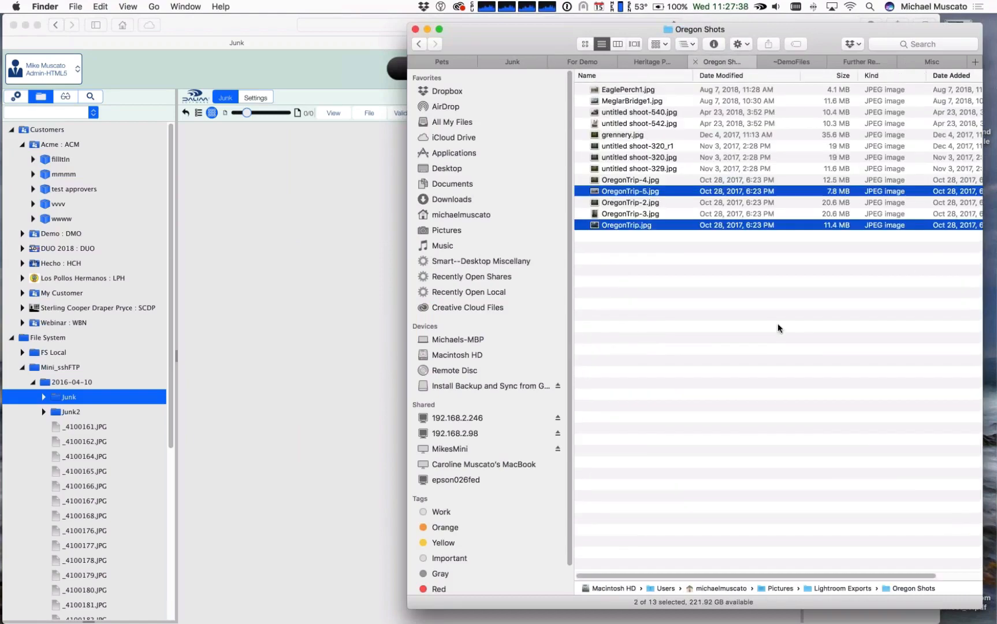
{"action": "left_click", "coordinate": [628, 89]}
{"action": "left_click_drag", "start_coordinate": [630, 99], "coordinate": [640, 123]}
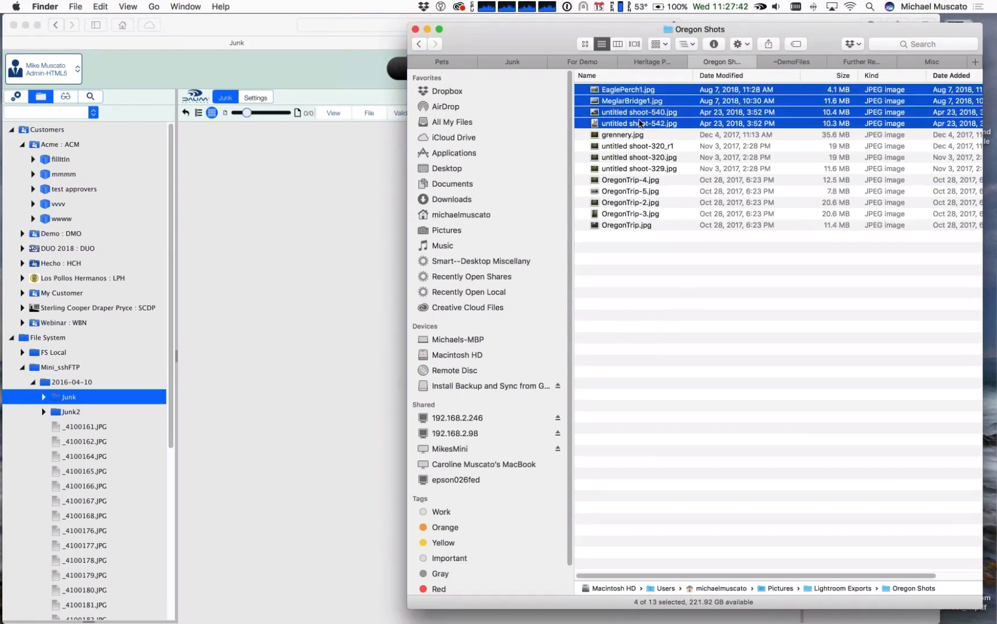
{"action": "left_click", "coordinate": [513, 64]}
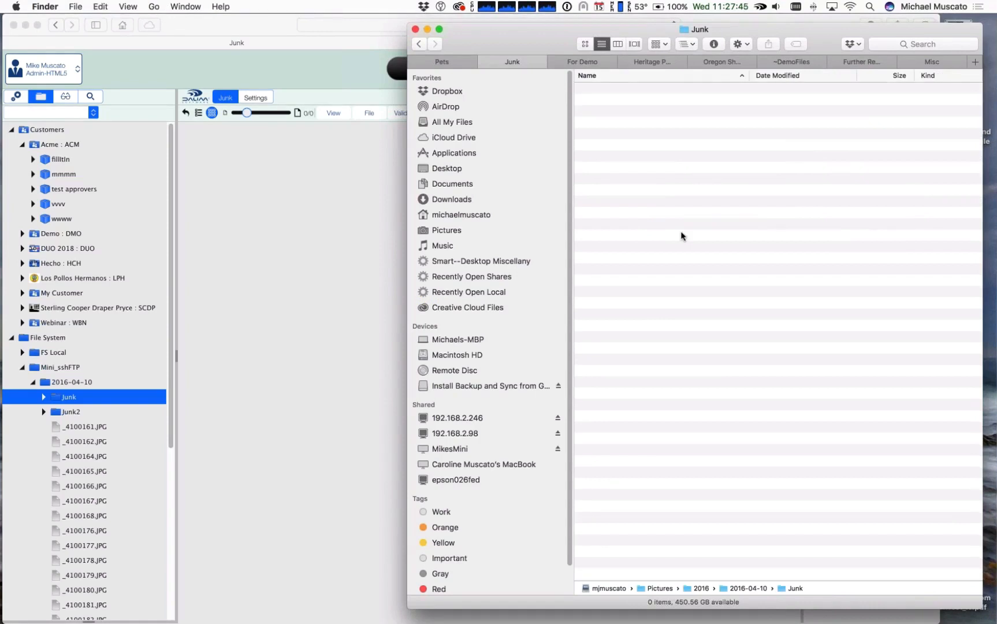
{"action": "left_click_drag", "start_coordinate": [681, 236], "coordinate": [680, 235]}
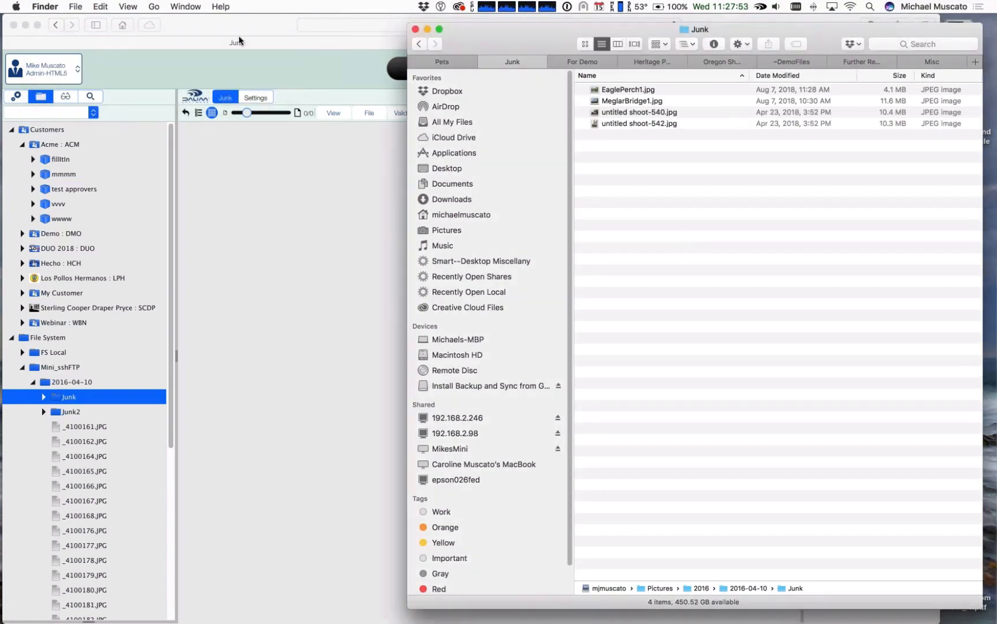
Step: Return to DALIM ES and expand the Junk folder in the tree to check for the newly copied files
{"action": "left_click", "coordinate": [224, 24]}
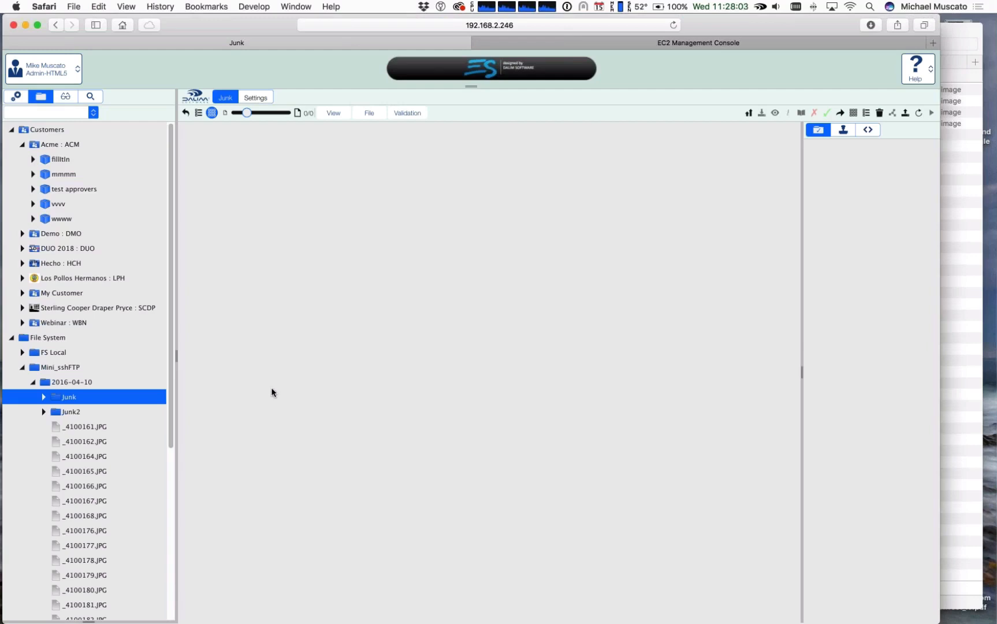
{"action": "left_click", "coordinate": [43, 398]}
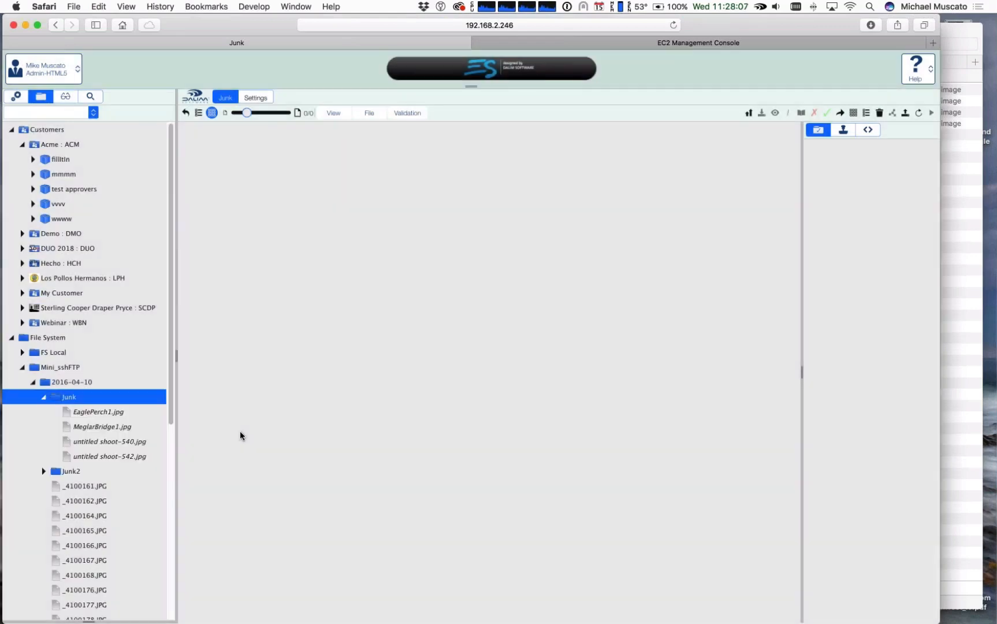
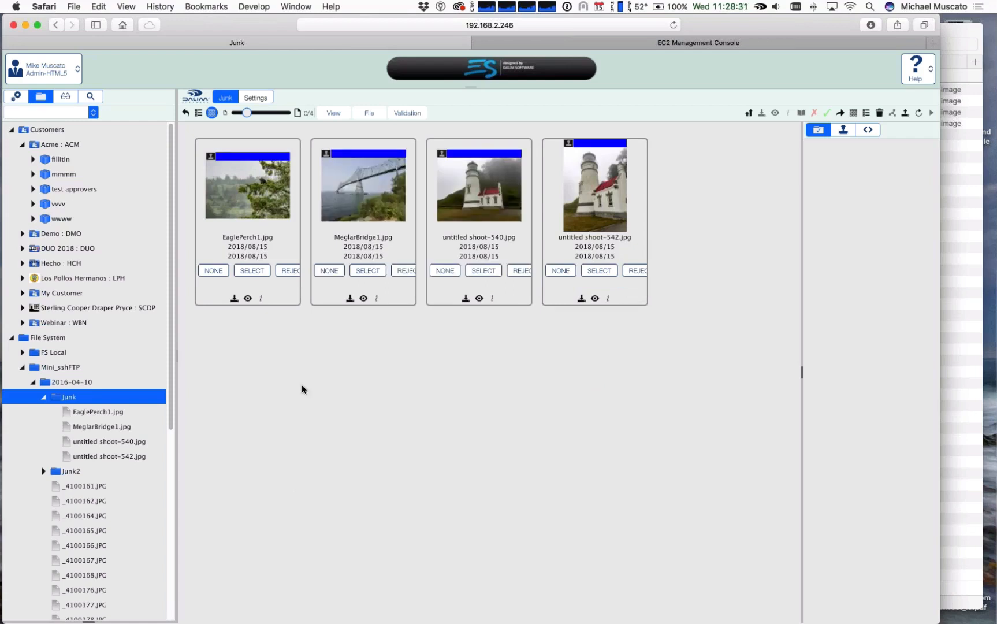
Step: Permanently delete all four images, from EaglePerch1.jpg through untitled shoot-542.jpg, from the Junk folder in DALIM ES
{"action": "left_click", "coordinate": [247, 196]}
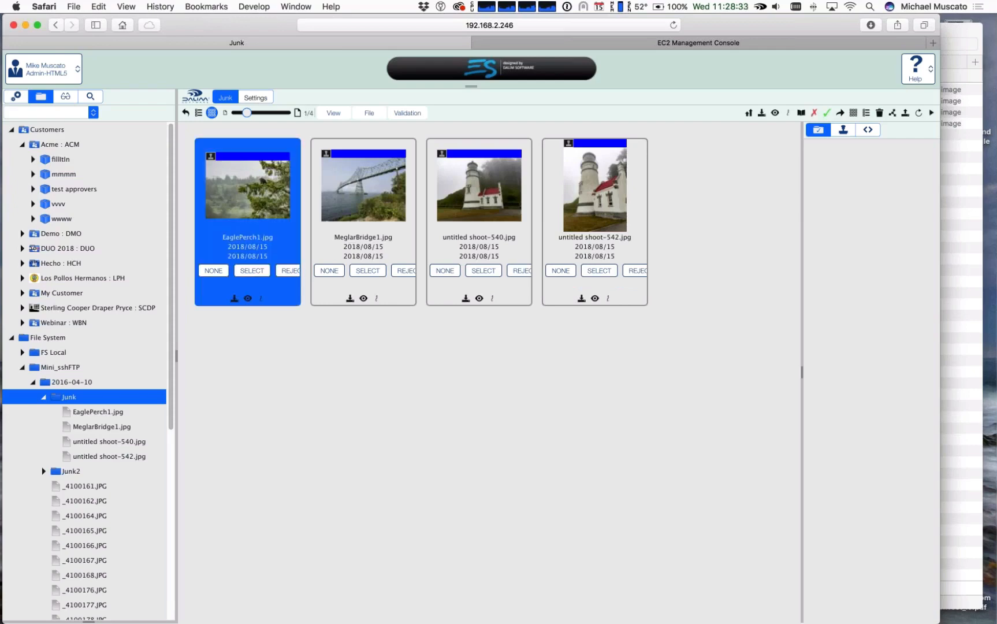
{"action": "left_click", "coordinate": [605, 194], "text": "shift"}
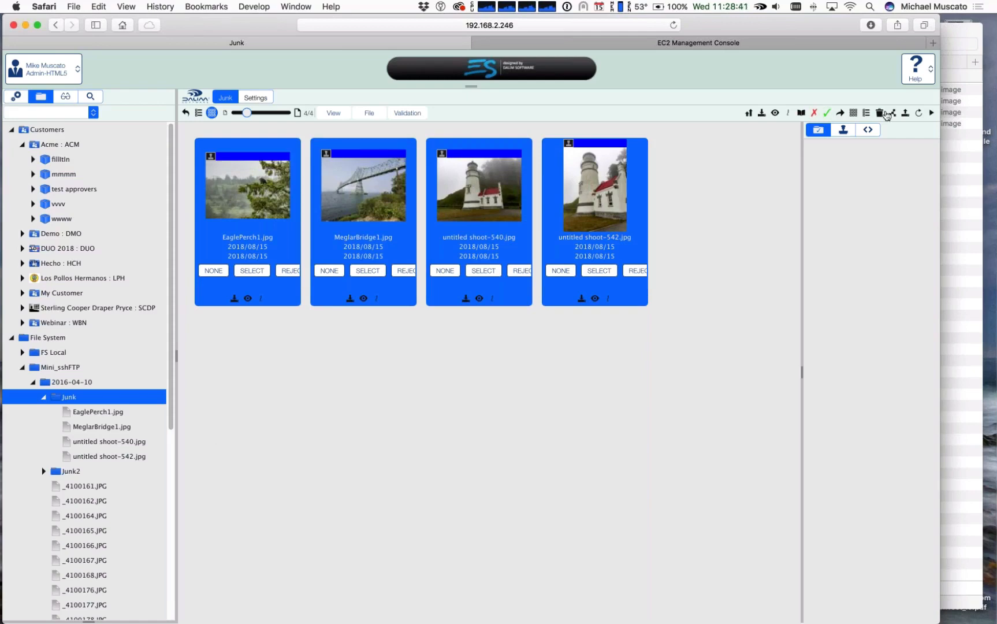
{"action": "left_click", "coordinate": [880, 114]}
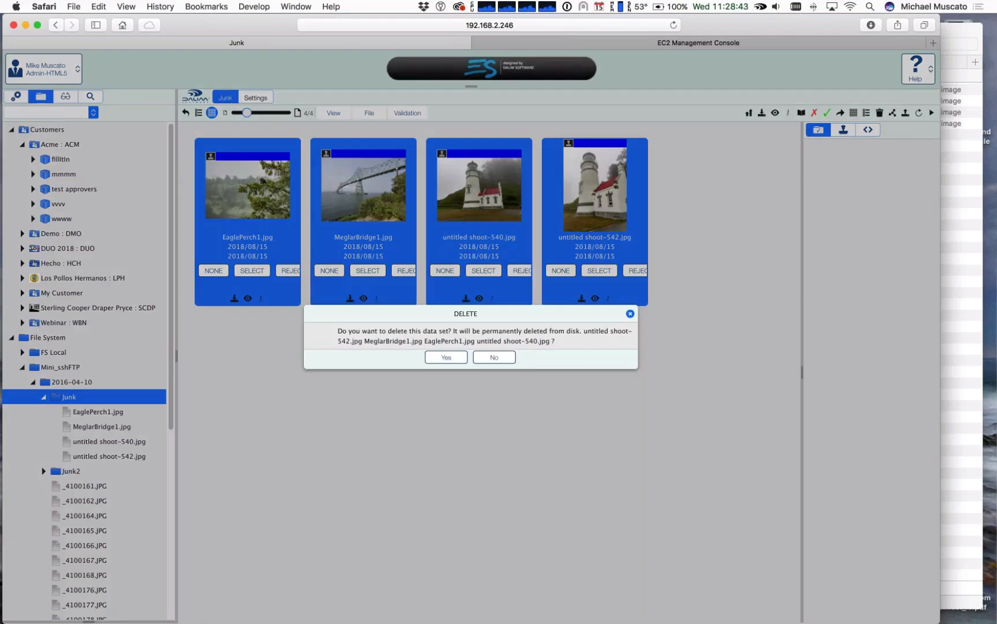
{"action": "left_click", "coordinate": [446, 357]}
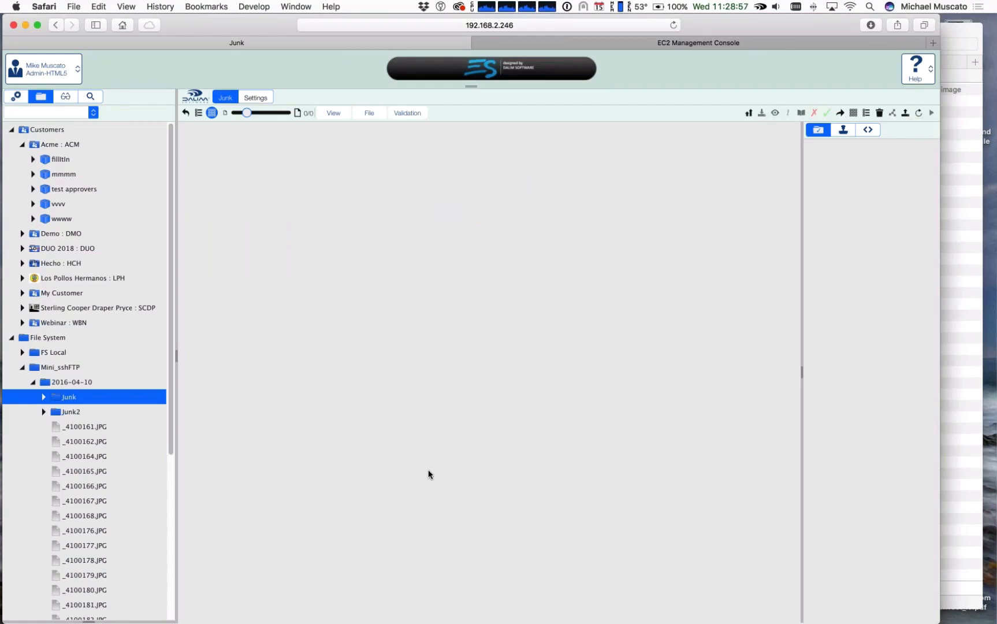
Step: Switch to Finder and permanently delete the remaining EaglePerch1.jpg from the Junk folder
{"action": "key", "text": "super+Tab"}
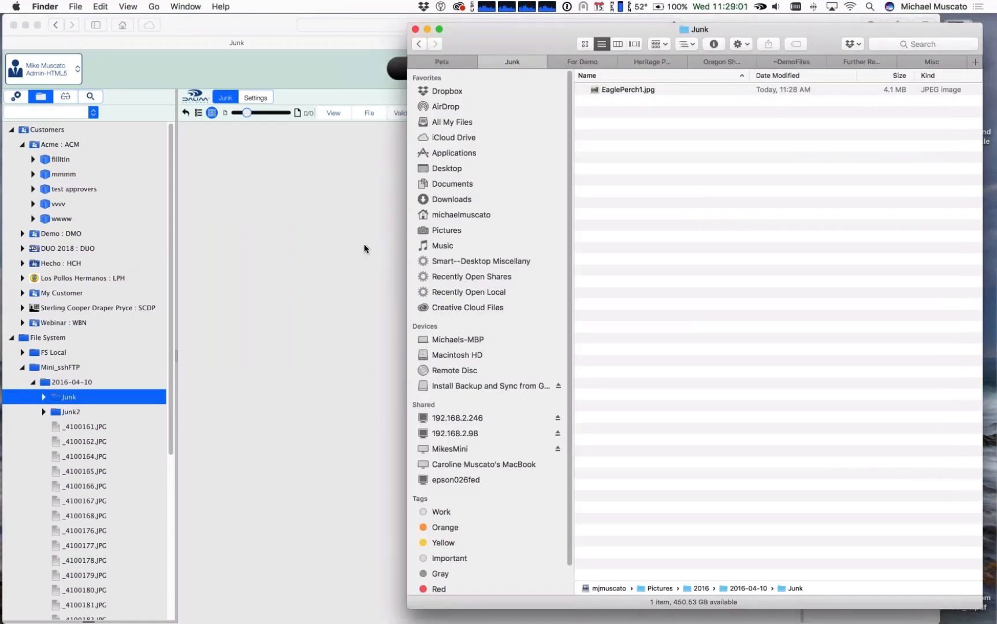
{"action": "left_click", "coordinate": [578, 62]}
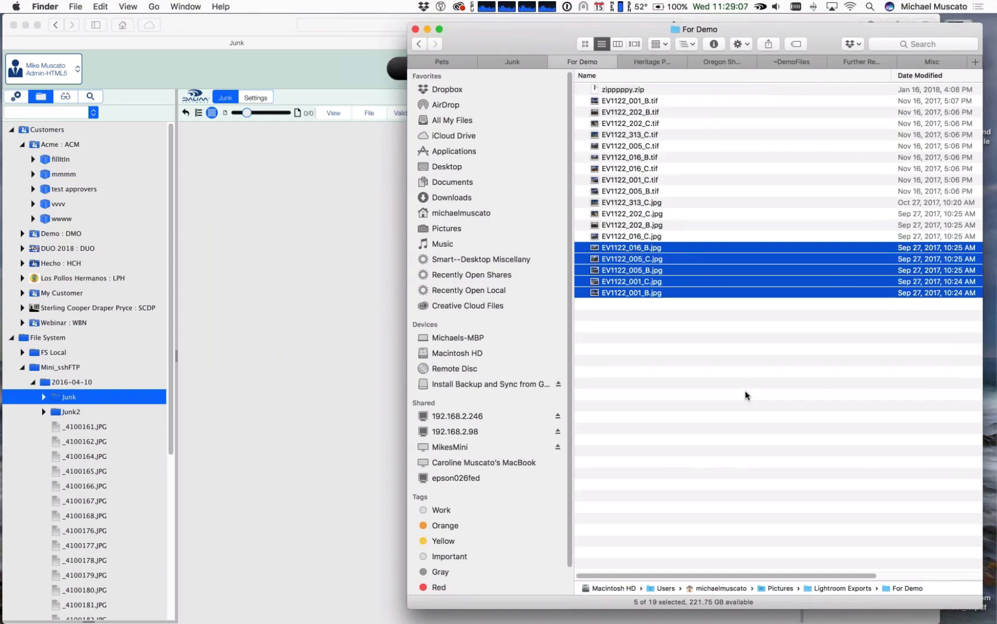
{"action": "left_click", "coordinate": [504, 60]}
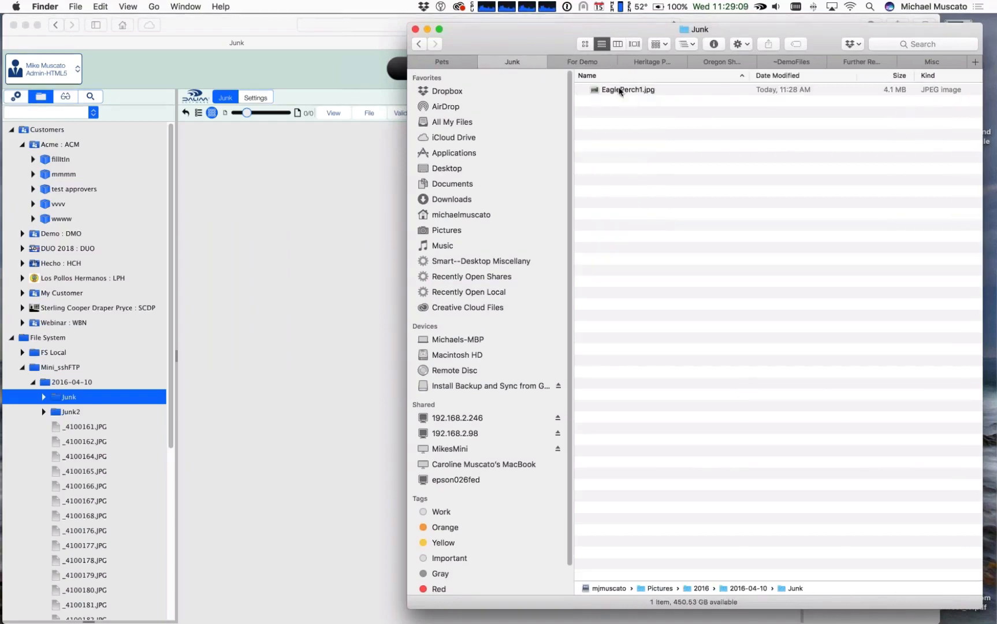
{"action": "left_click", "coordinate": [619, 90]}
{"action": "key", "text": "super+BackSpace"}
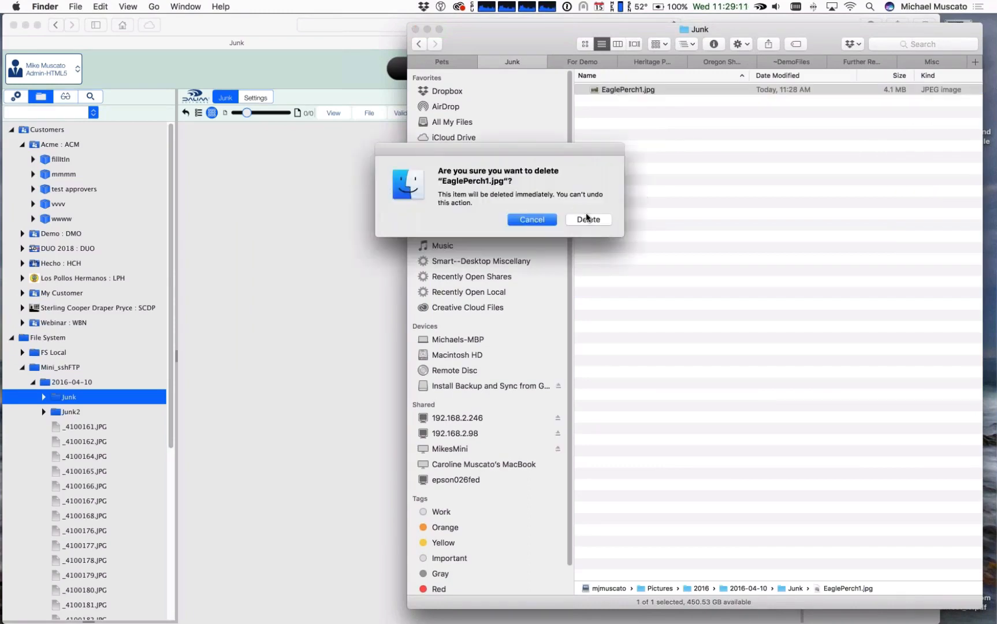
{"action": "left_click", "coordinate": [587, 218]}
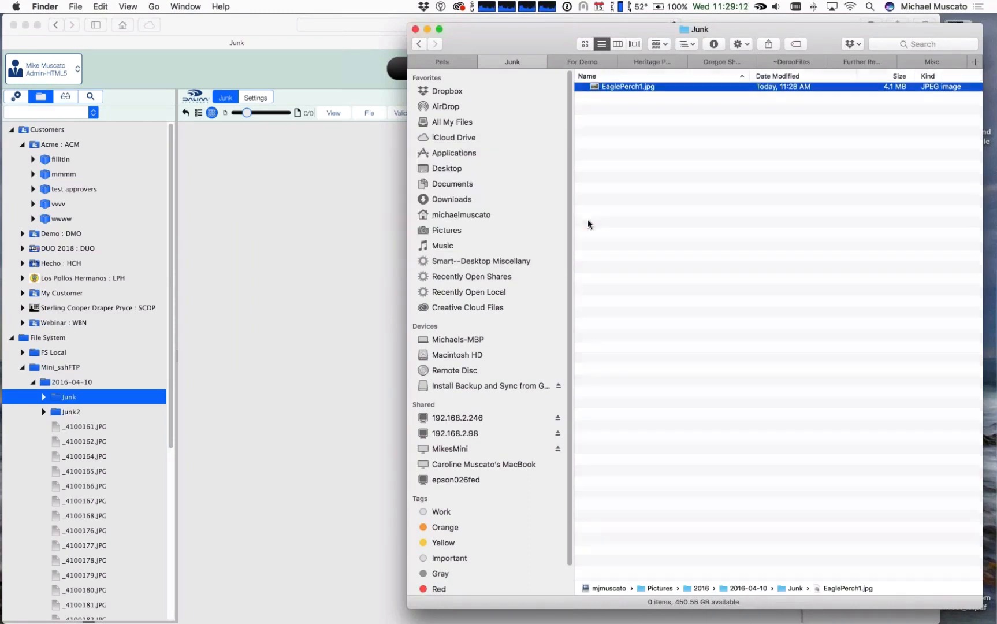
Step: Copy the five selected JPEGs, EV1122_016_B.jpg through EV1122_001_B.jpg, from the For Demo folder into the Junk folder
{"action": "left_click", "coordinate": [583, 61]}
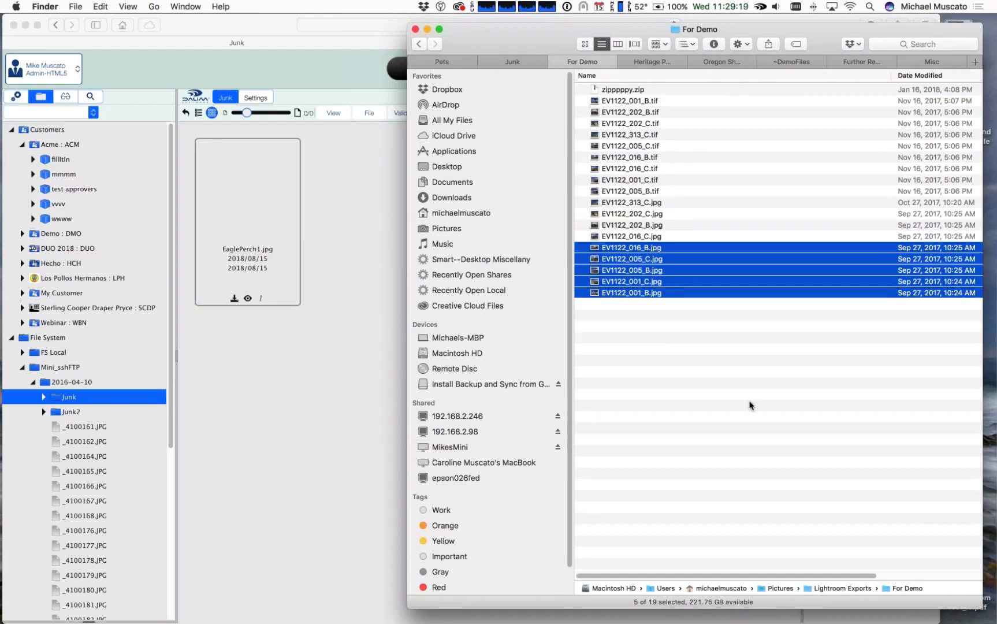
{"action": "left_click", "coordinate": [521, 61]}
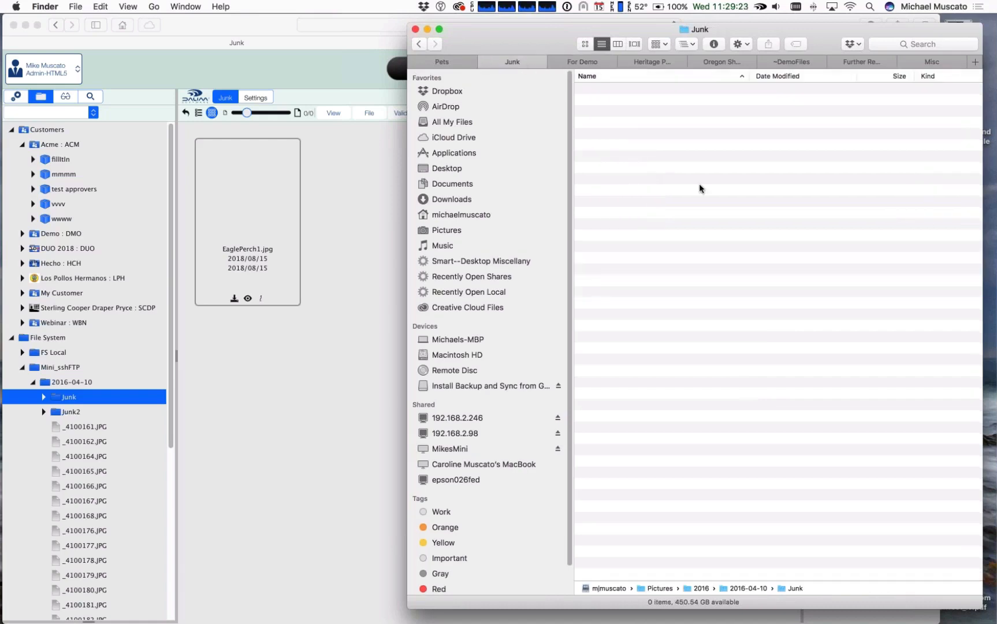
{"action": "key", "text": "super+v"}
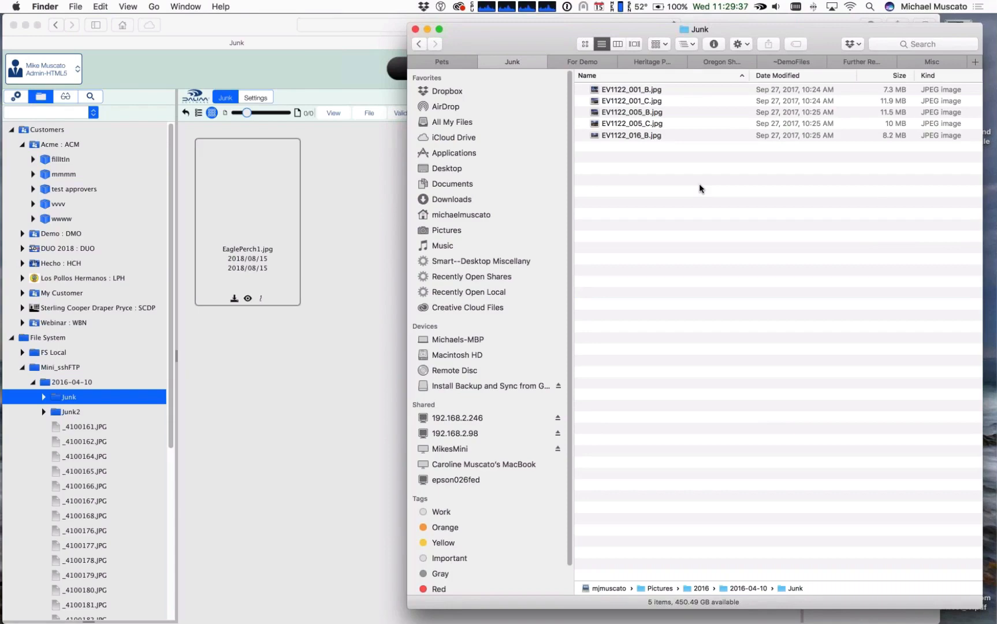
Step: Switch to Smultron and copy the curl command that calls production.list for the folder with ID 32309
{"action": "key", "text": "super+Tab"}
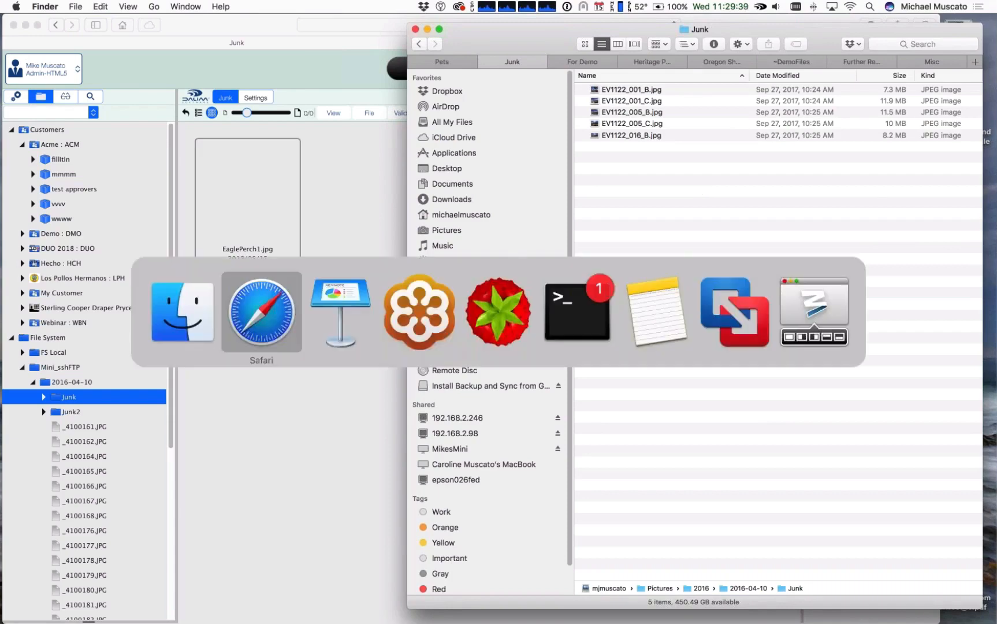
{"action": "key", "text": "super+Tab"}
{"action": "key", "text": "super+Tab"}
{"action": "key", "text": "super+Tab"}
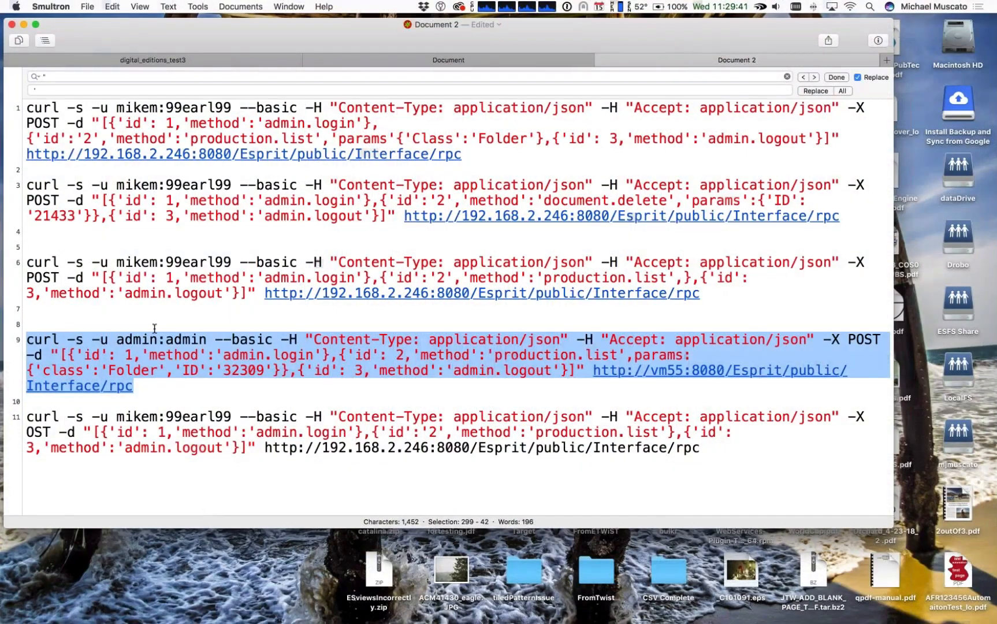
{"action": "left_click_drag", "start_coordinate": [27, 340], "coordinate": [139, 382]}
{"action": "key", "text": "super+c"}
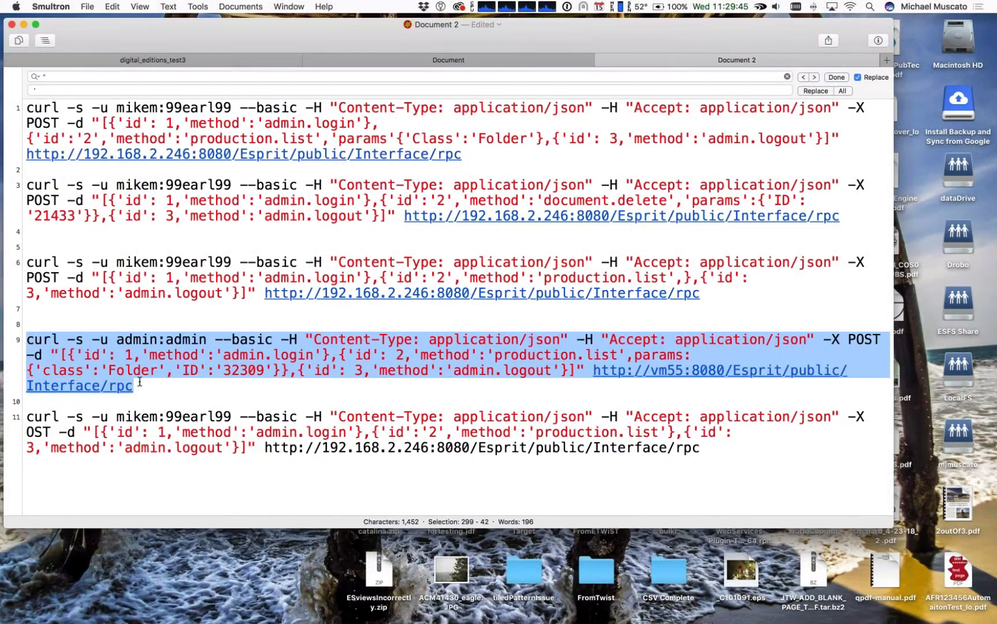
Step: Switch to Terminal and run the copied production.list curl command, including its account login and password, in a new local shell session
{"action": "key", "text": "super+Tab"}
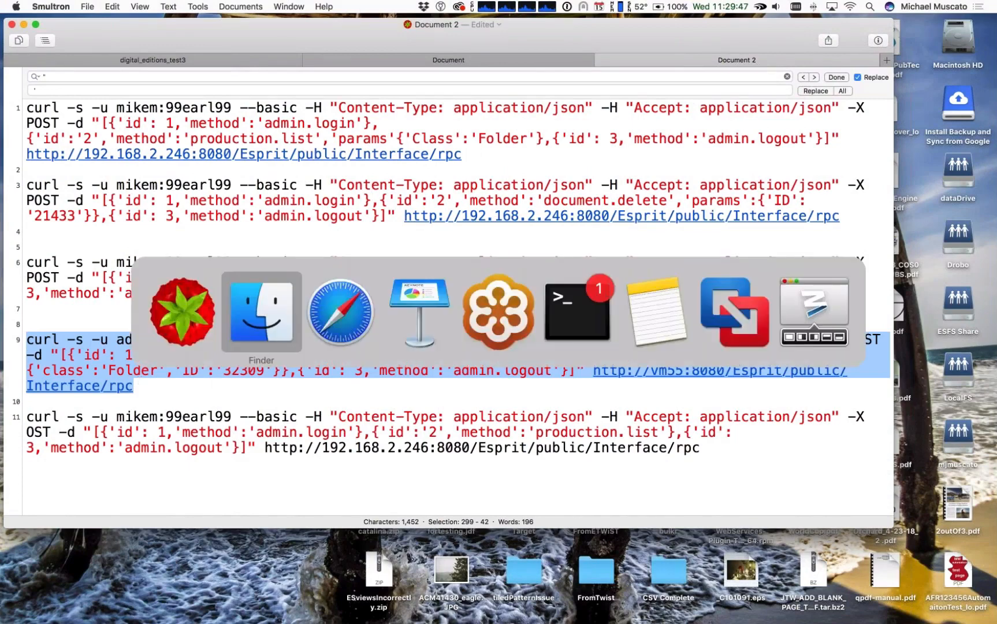
{"action": "key", "text": "super+Tab"}
{"action": "key", "text": "super+Tab"}
{"action": "key", "text": "super+Tab"}
{"action": "key", "text": "super+Tab"}
{"action": "key", "text": "super+Tab"}
{"action": "key", "text": "super+shift+Tab"}
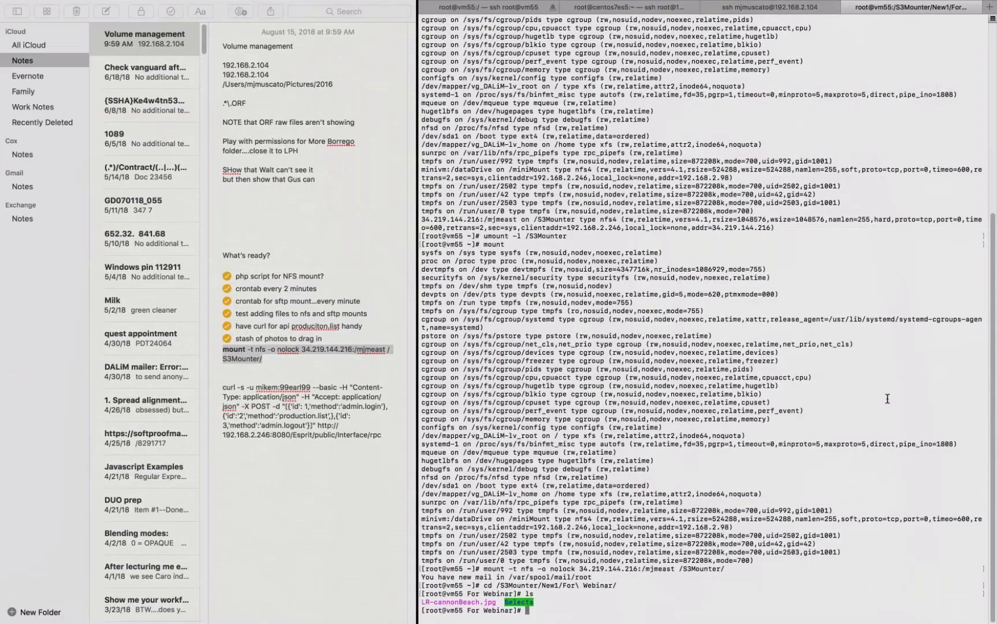
{"action": "left_click", "coordinate": [757, 8]}
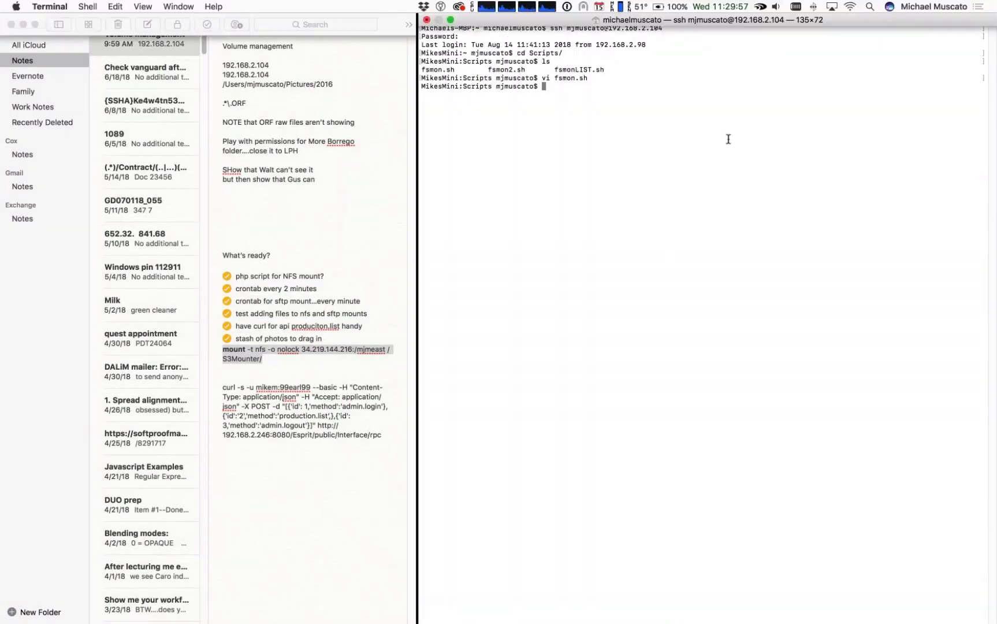
{"action": "left_click", "coordinate": [990, 7]}
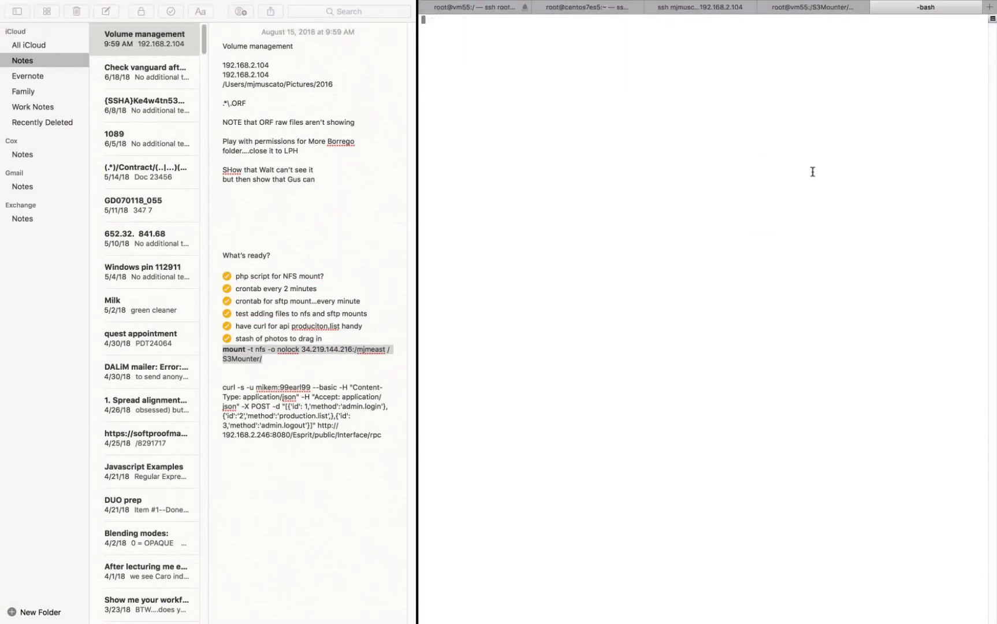
{"action": "key", "text": "super+v"}
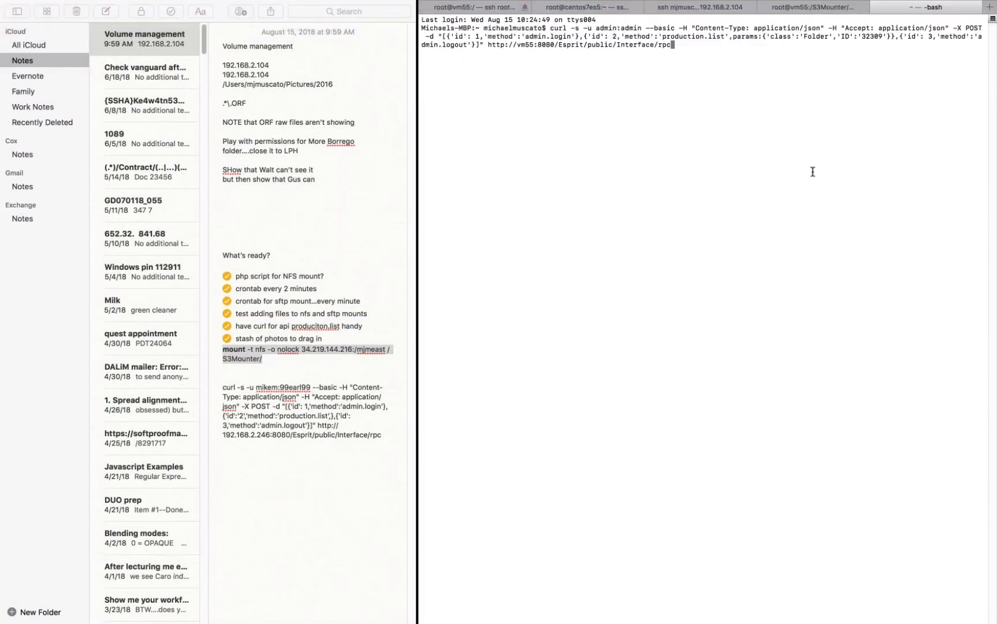
{"action": "key", "text": "Return"}
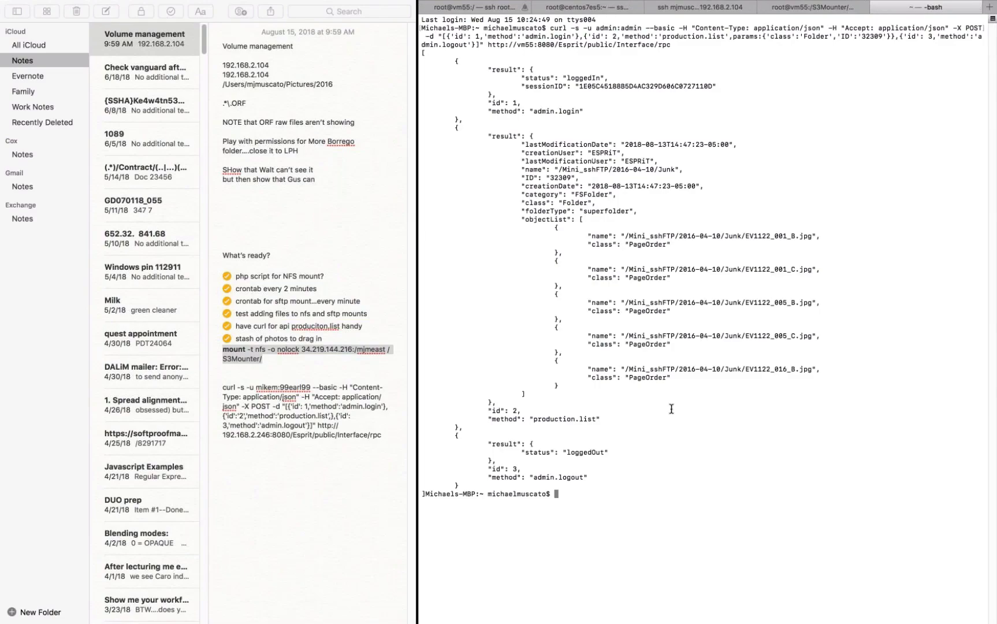
Step: Return to DALIM ES in Safari and check the Junk folder for the newly copied EV1122 images
{"action": "key", "text": "super+Tab"}
{"action": "key", "text": "super+Tab"}
{"action": "key", "text": "super+Tab"}
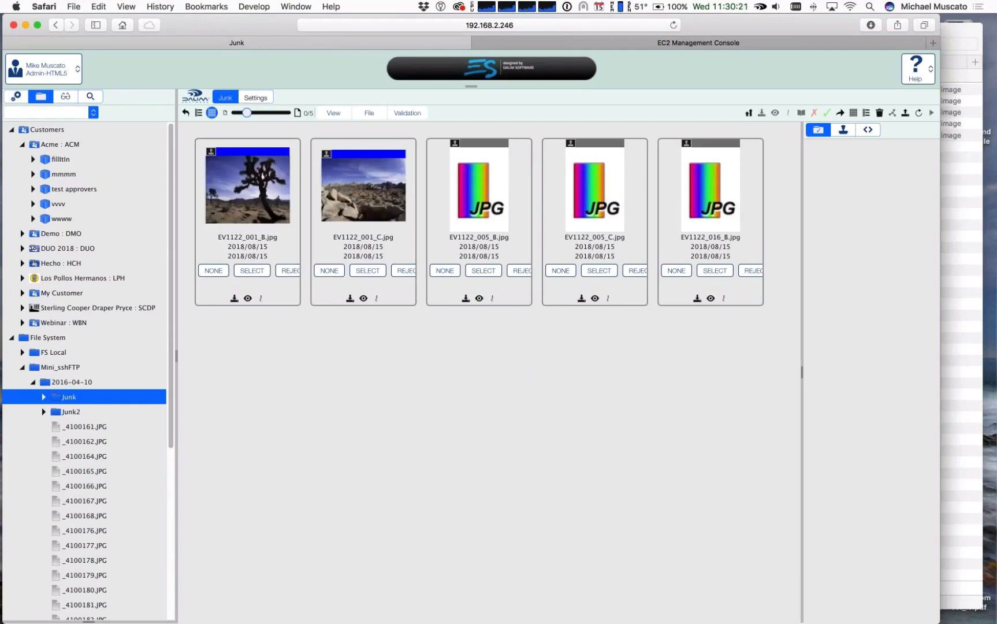
{"action": "key", "text": "super+Tab"}
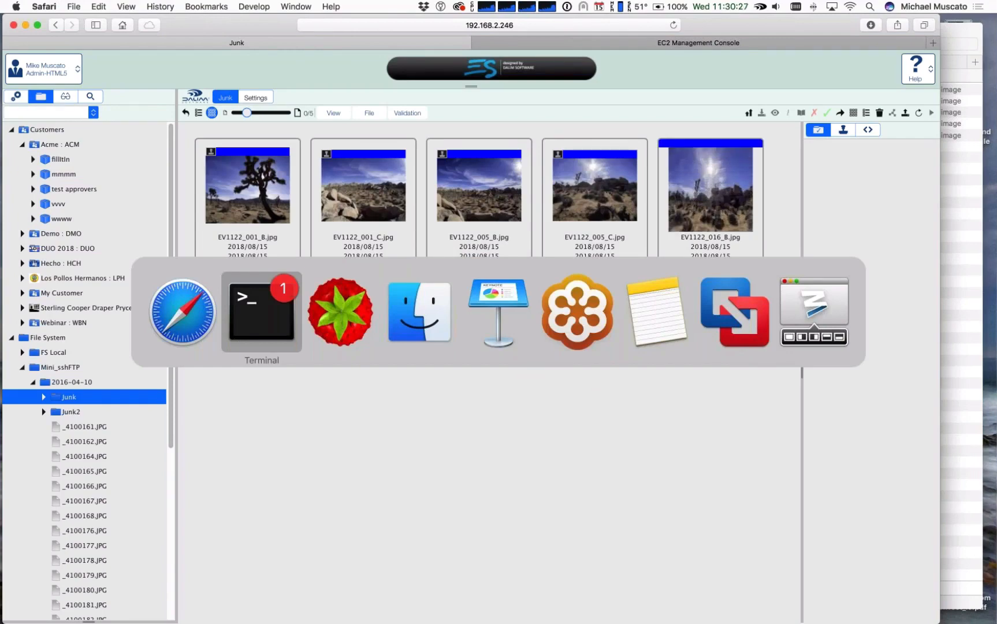
{"action": "key", "text": "super+shift+Tab"}
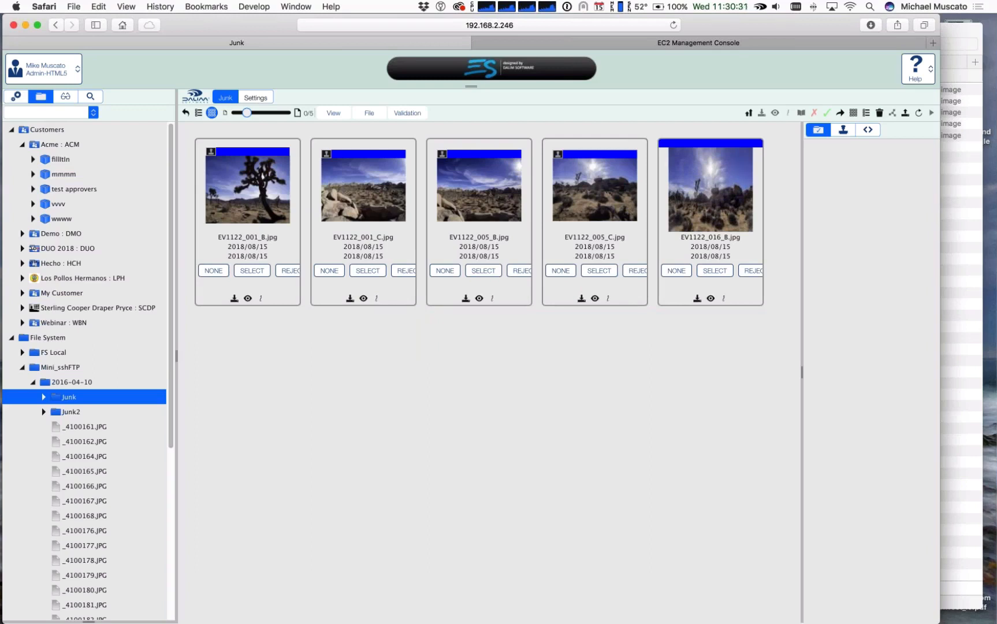
Step: Switch to Smultron and highlight the folder class and ID parameters and the production.list method in the curl command
{"action": "key", "text": "super+Tab"}
{"action": "key", "text": "Tab"}
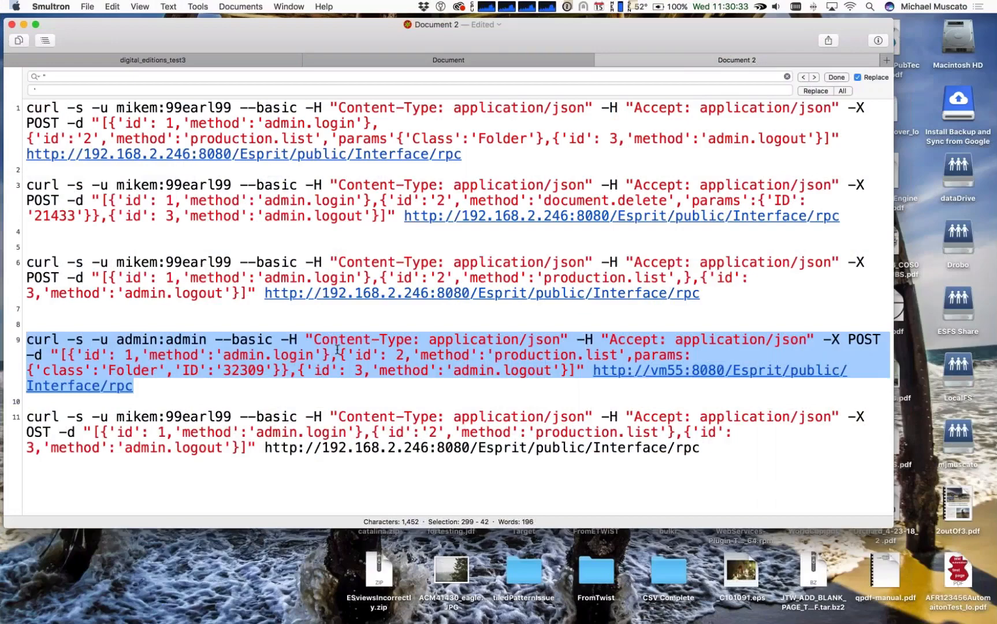
{"action": "left_click", "coordinate": [119, 373]}
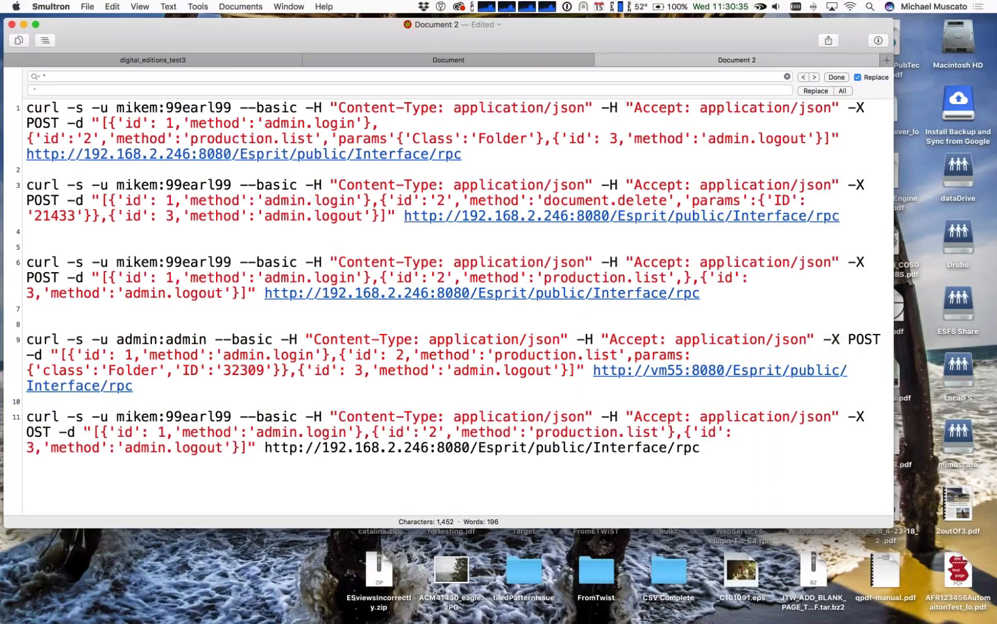
{"action": "left_click_drag", "start_coordinate": [101, 372], "coordinate": [273, 372]}
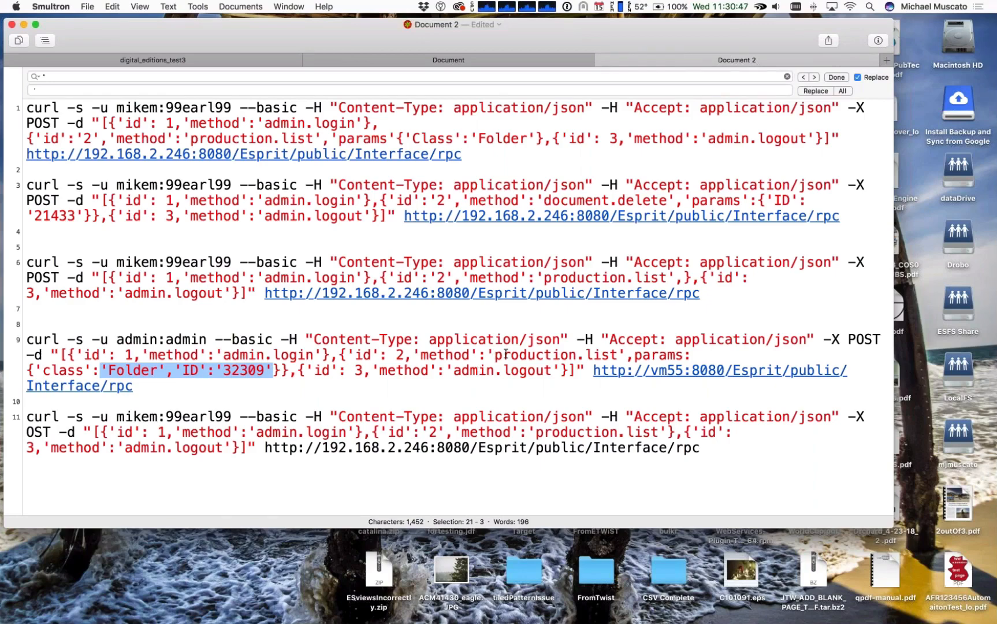
{"action": "left_click_drag", "start_coordinate": [495, 354], "coordinate": [616, 355]}
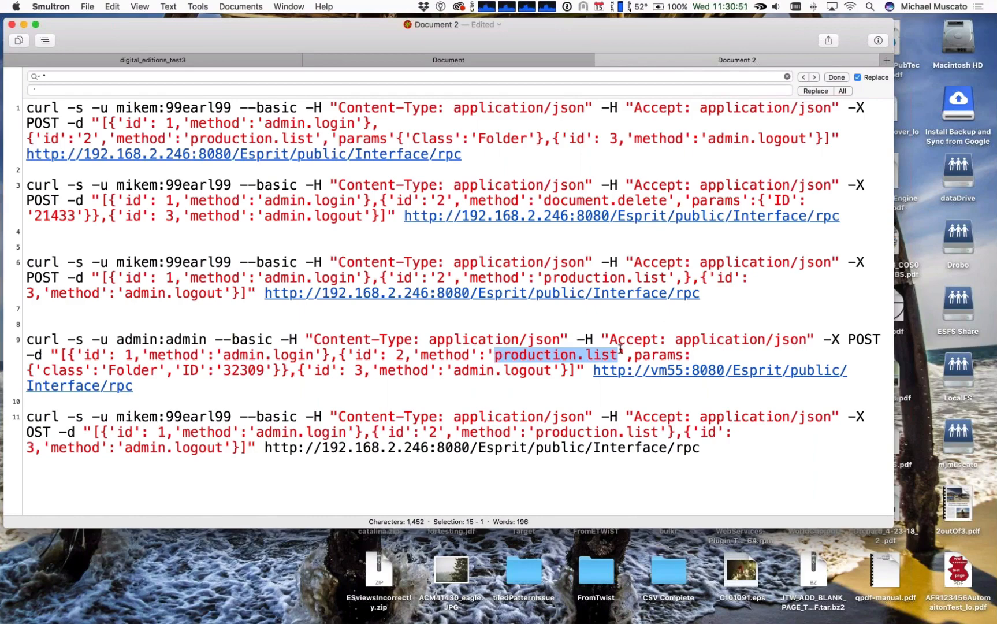
Step: Return to DALIM ES in Safari and view the contents of the 2016-04-10 folder
{"action": "key", "text": "super+Tab"}
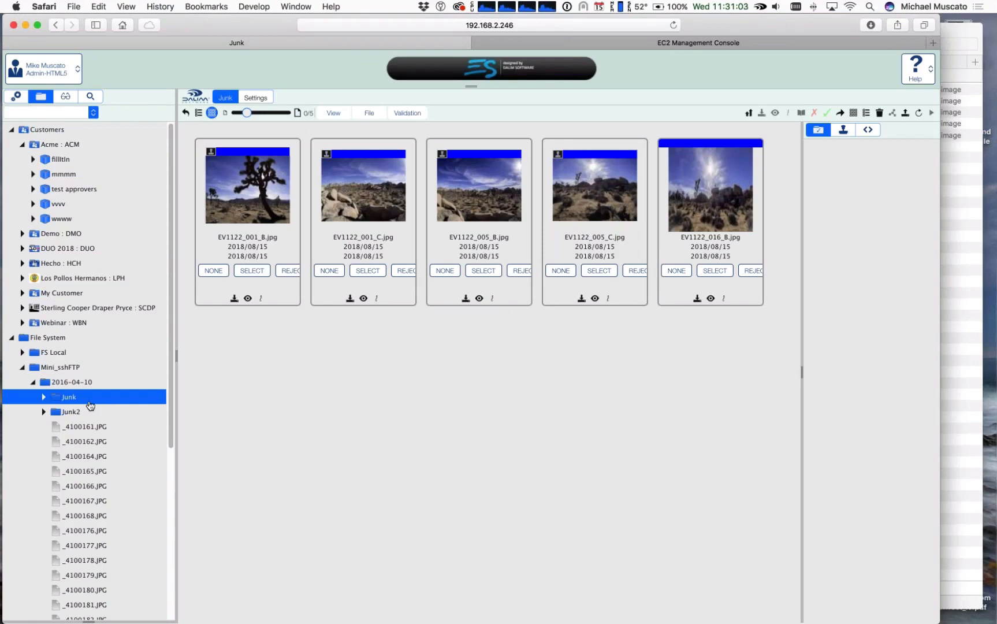
{"action": "left_click", "coordinate": [68, 383]}
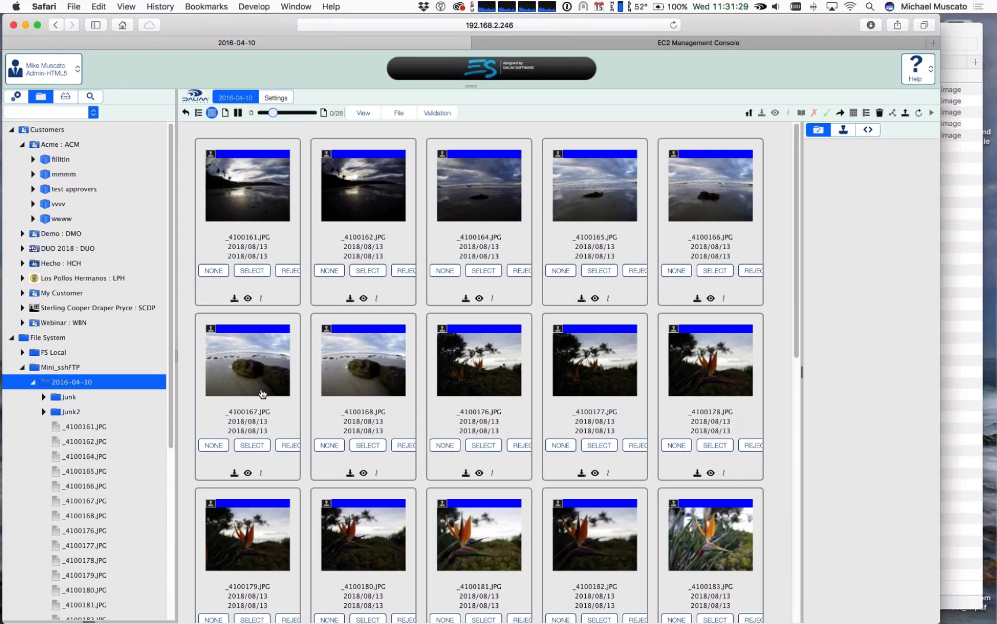
{"action": "key", "text": "super+Tab"}
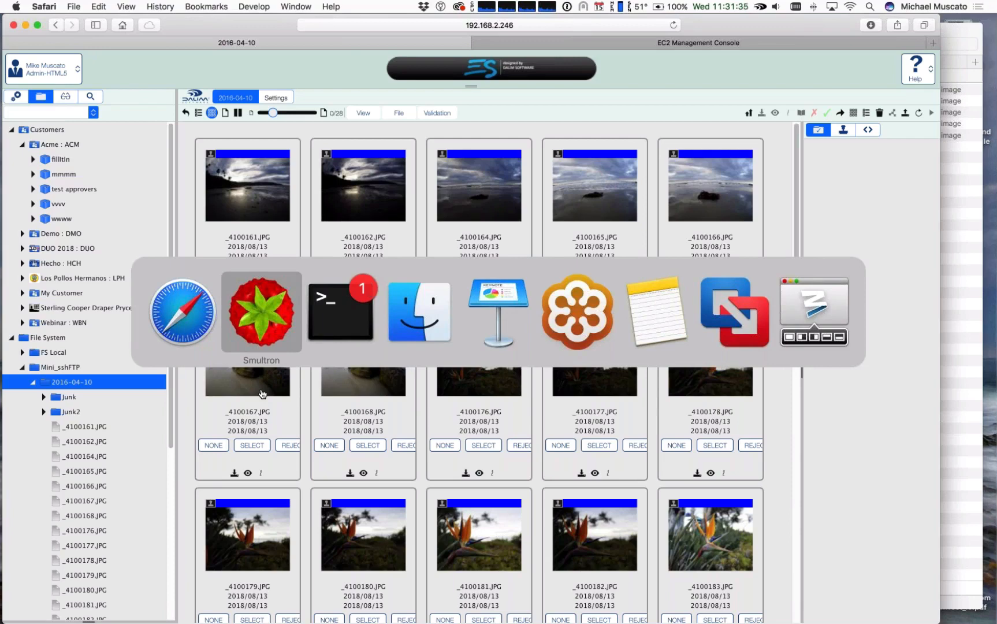
{"action": "key", "text": "super+shift+Tab"}
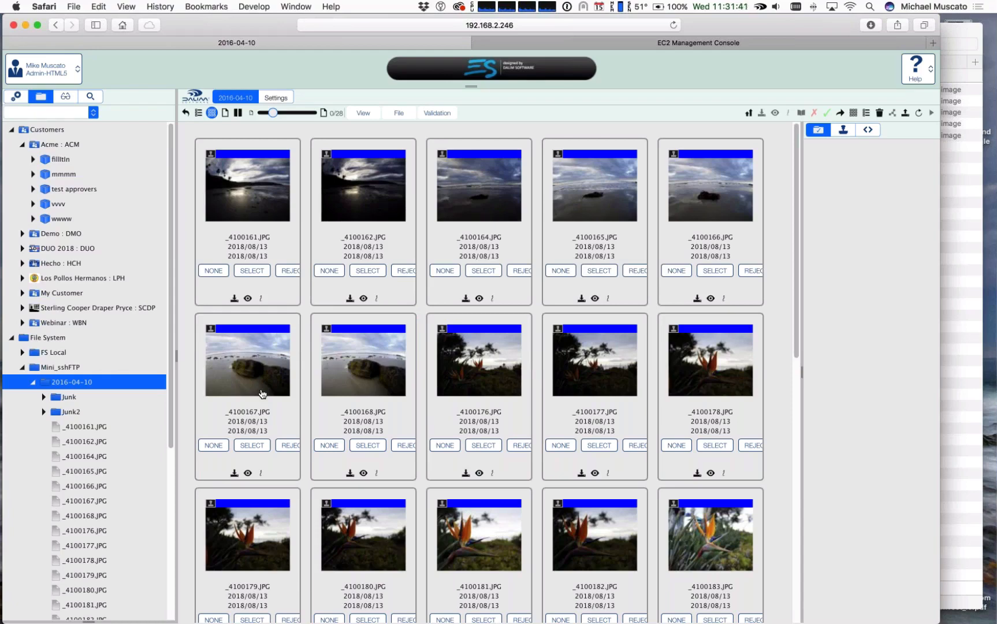
Step: Collapse the 2016-04-10 folder in the tree and open the Outdoors folder of the miniMount volume
{"action": "left_click", "coordinate": [33, 383]}
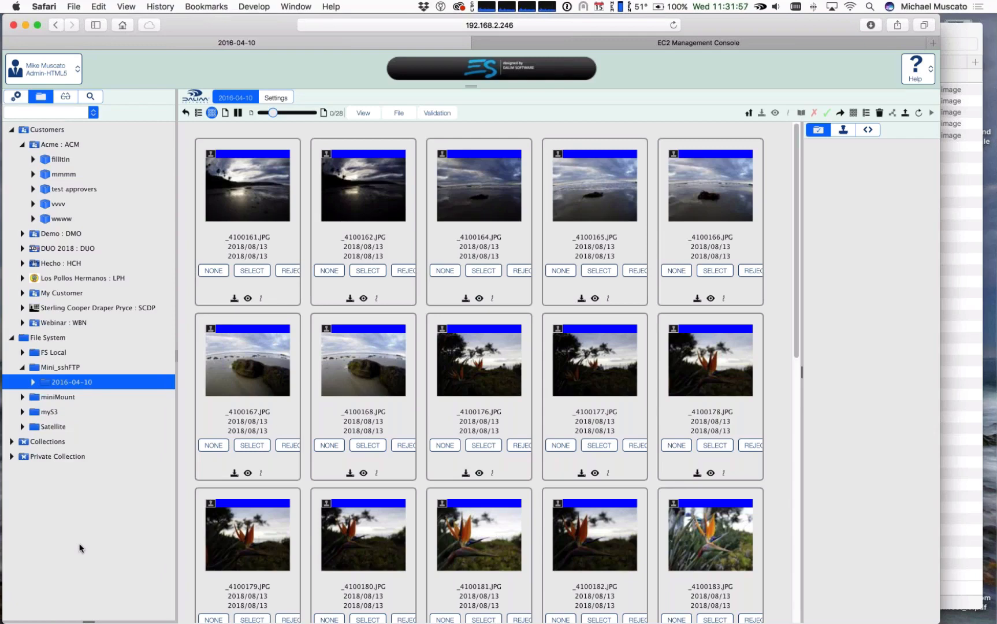
{"action": "left_click", "coordinate": [58, 396]}
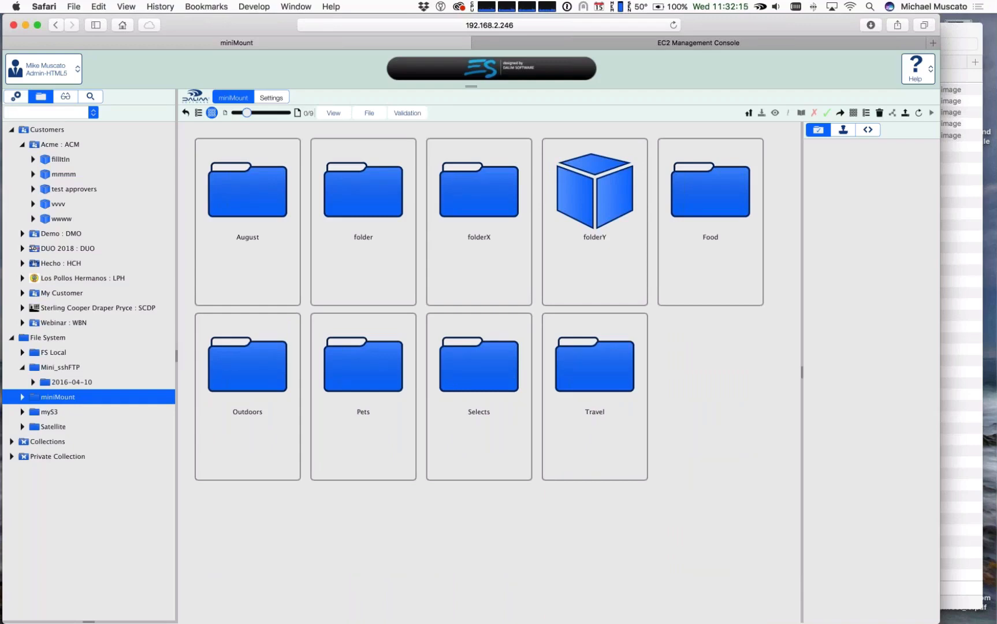
{"action": "double_click", "coordinate": [246, 378]}
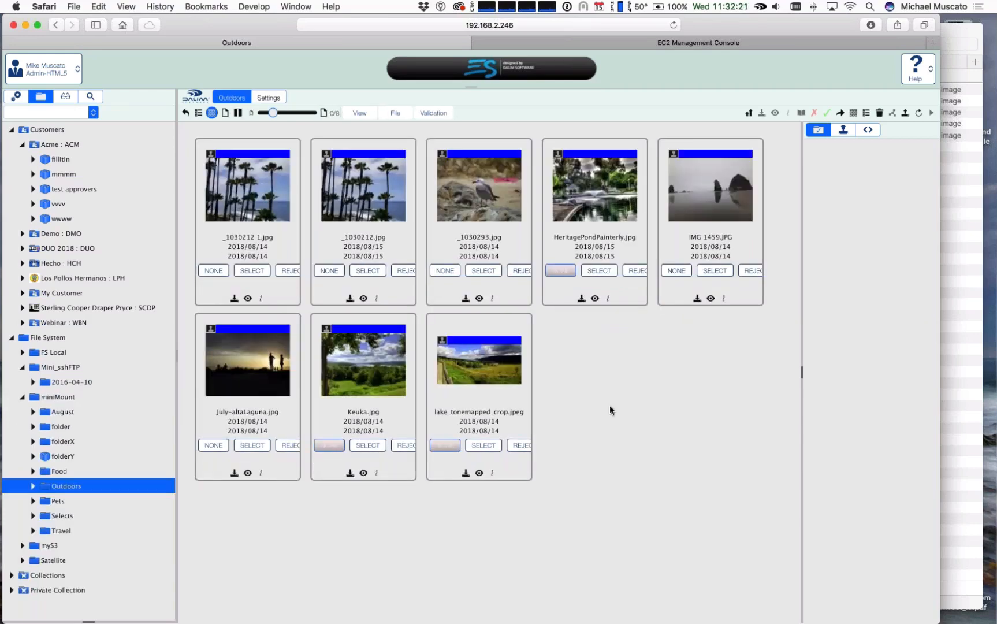
Step: Switch to Terminal, show the centos7es5 session and add a few empty prompt lines below the crontab listing
{"action": "key", "text": "super+Tab"}
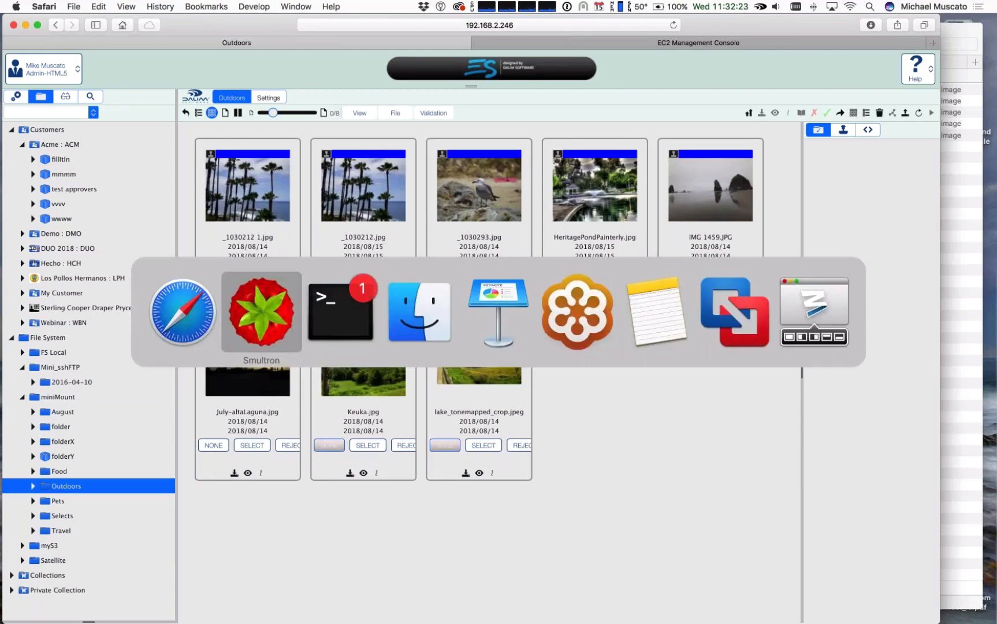
{"action": "key", "text": "super+Tab"}
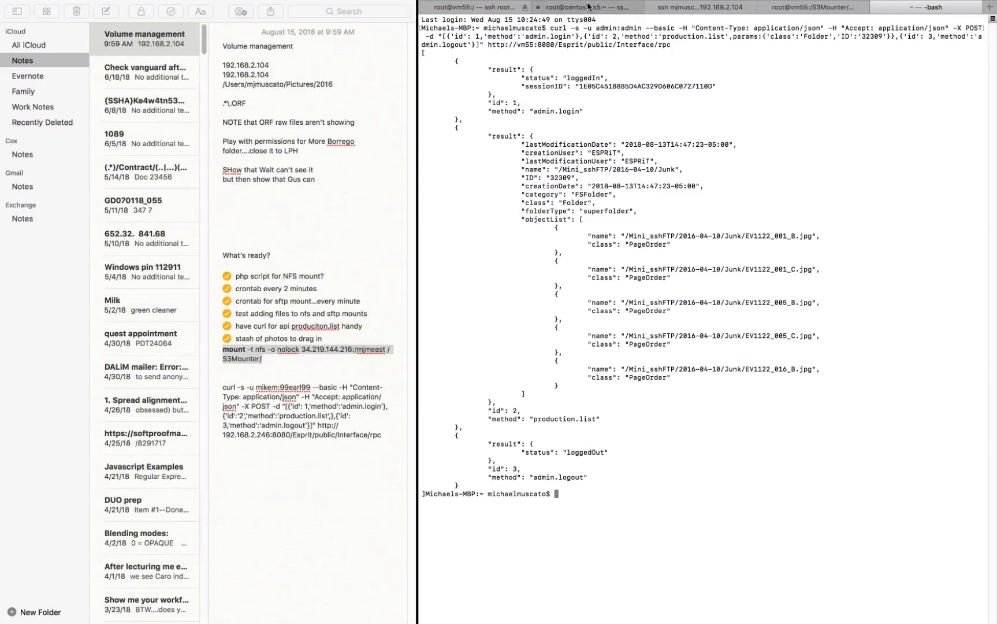
{"action": "left_click", "coordinate": [587, 7]}
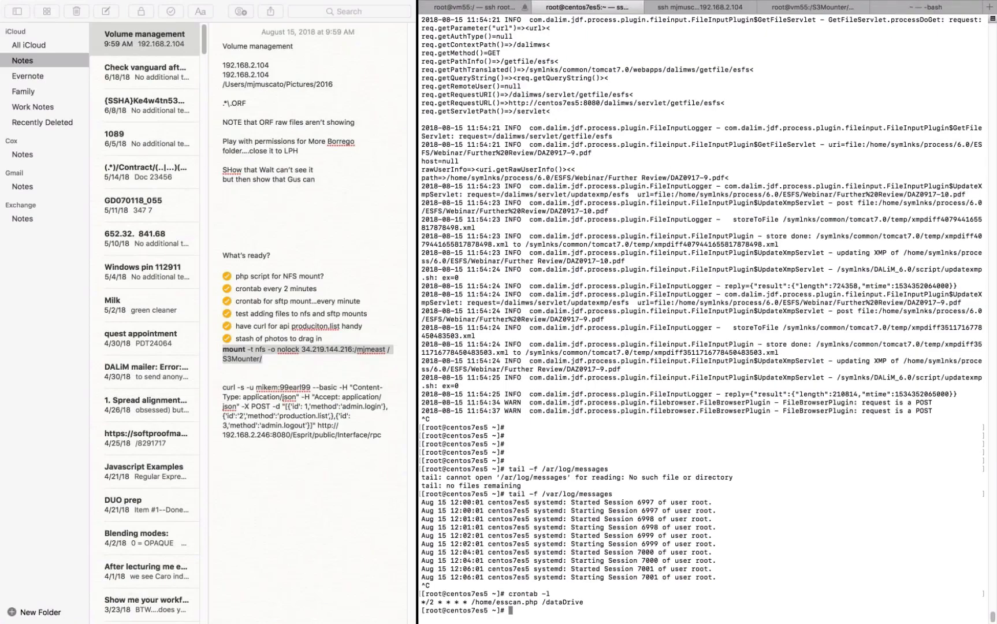
{"action": "key", "text": "Return"}
{"action": "key", "text": "Return"}
{"action": "key", "text": "Return"}
{"action": "key", "text": "Return"}
{"action": "key", "text": "Return"}
{"action": "key", "text": "Return"}
{"action": "key", "text": "Return"}
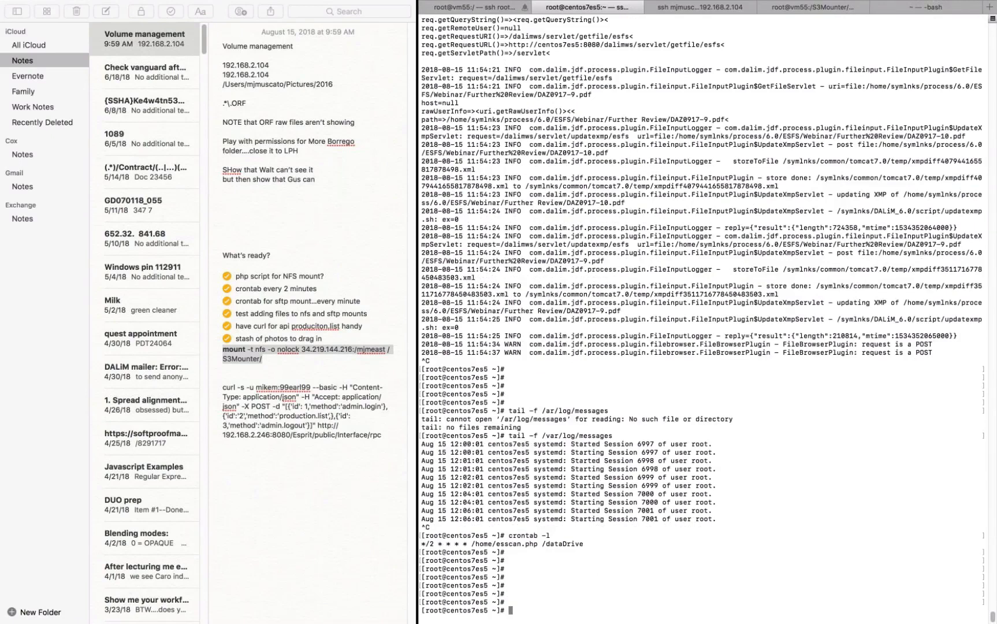
Step: Run the crontab's scan command /home/esscan.php /dataDrive manually and highlight the folder and file count lines in its output
{"action": "key", "text": "Up"}
{"action": "key", "text": "Up"}
{"action": "key", "text": "Up"}
{"action": "key", "text": "Up"}
{"action": "key", "text": "BackSpace"}
{"action": "key", "text": "BackSpace"}
{"action": "key", "text": "BackSpace"}
{"action": "key", "text": "BackSpace"}
{"action": "left_click_drag", "start_coordinate": [471, 543], "coordinate": [680, 544]}
{"action": "key", "text": "super+c"}
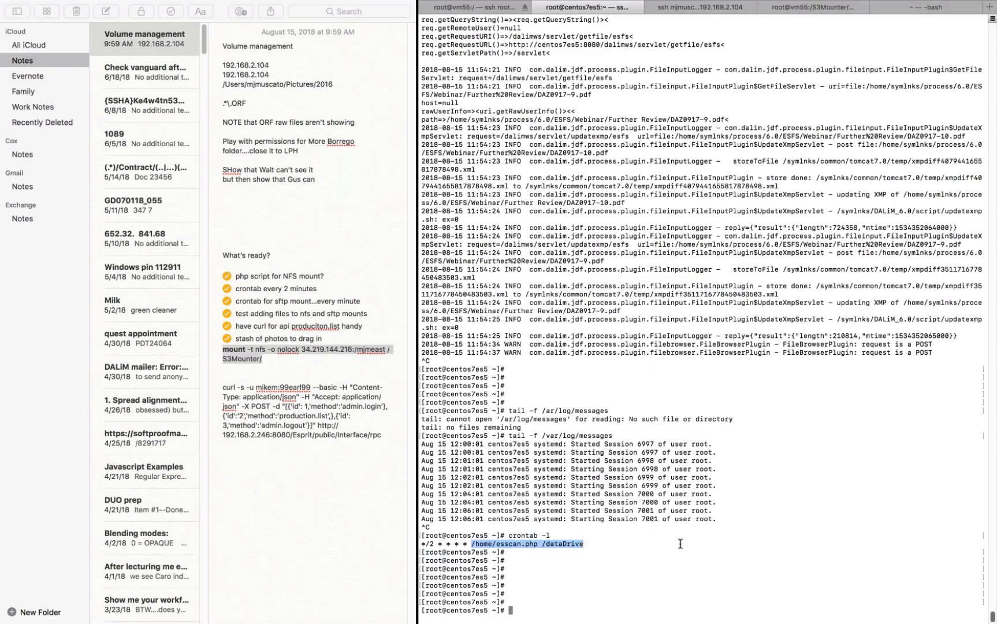
{"action": "left_click", "coordinate": [681, 549]}
{"action": "key", "text": "super+v"}
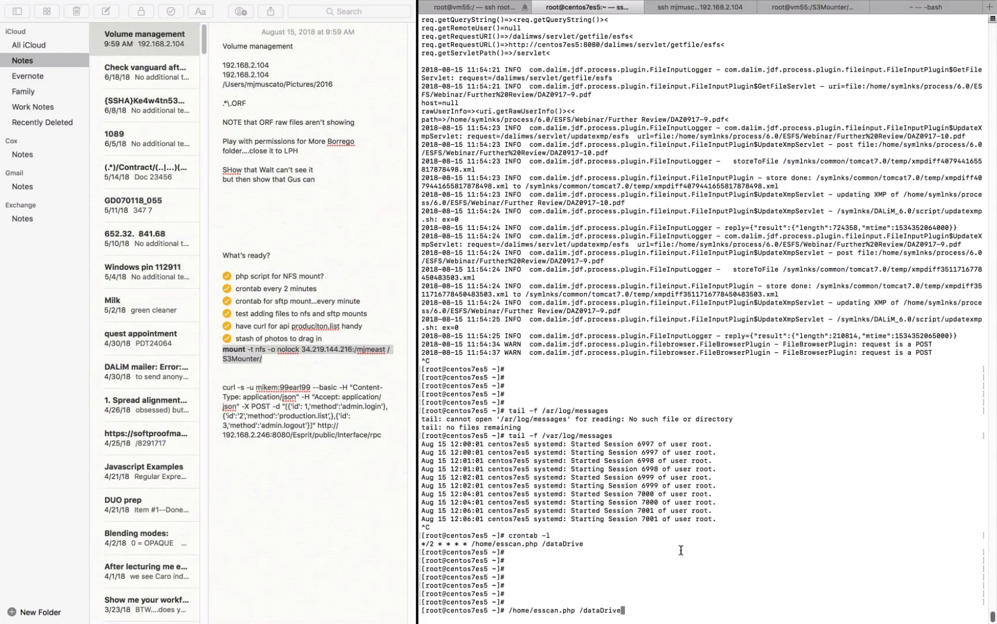
{"action": "key", "text": "Return"}
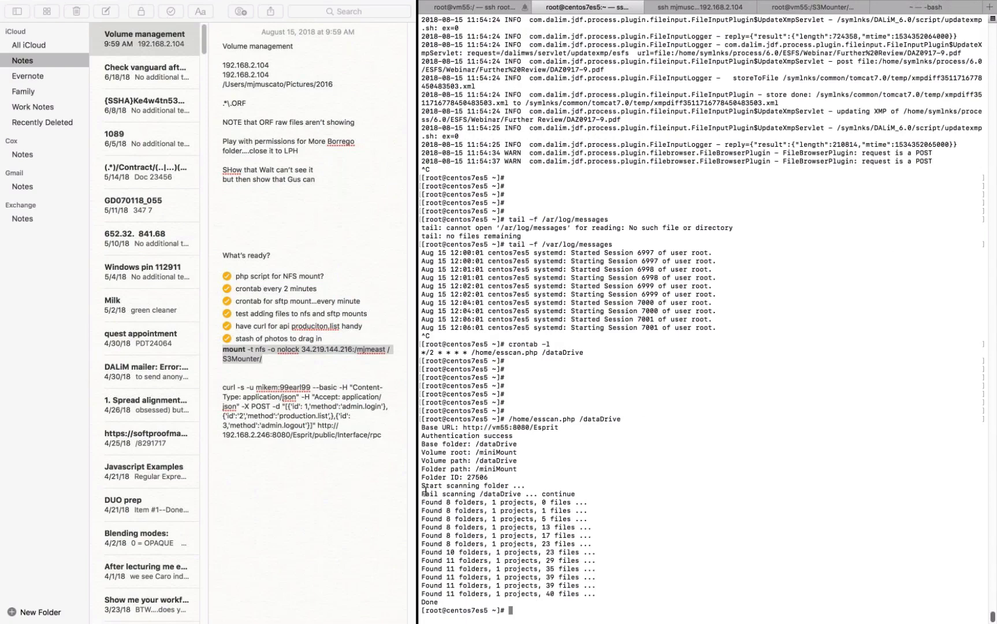
{"action": "left_click_drag", "start_coordinate": [421, 502], "coordinate": [611, 596]}
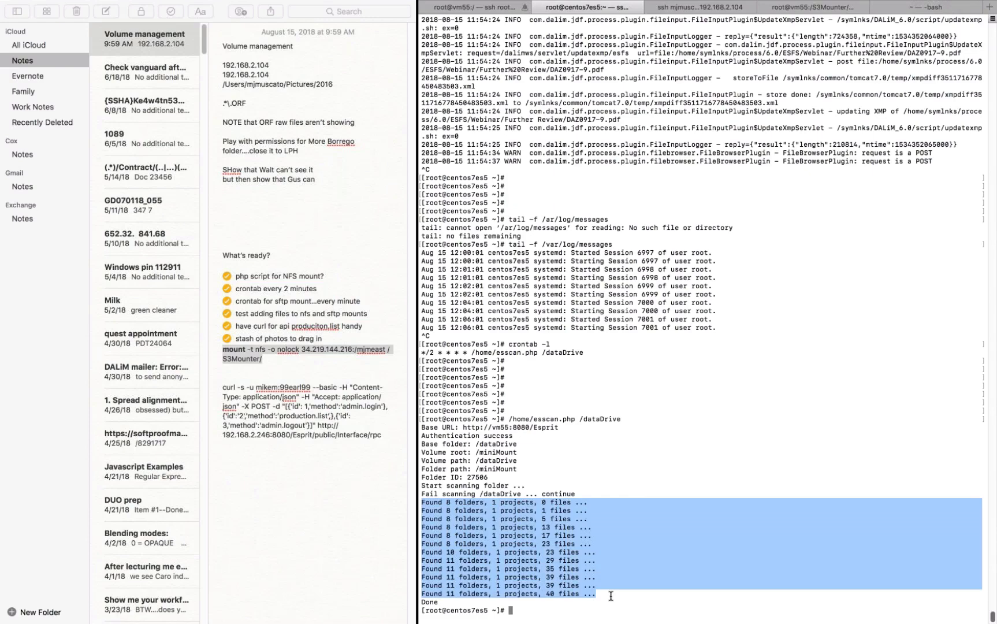
Step: Switch to Finder and open the Outdoors folder of the dataDrive share, shifting the window slightly
{"action": "key", "text": "super+Tab"}
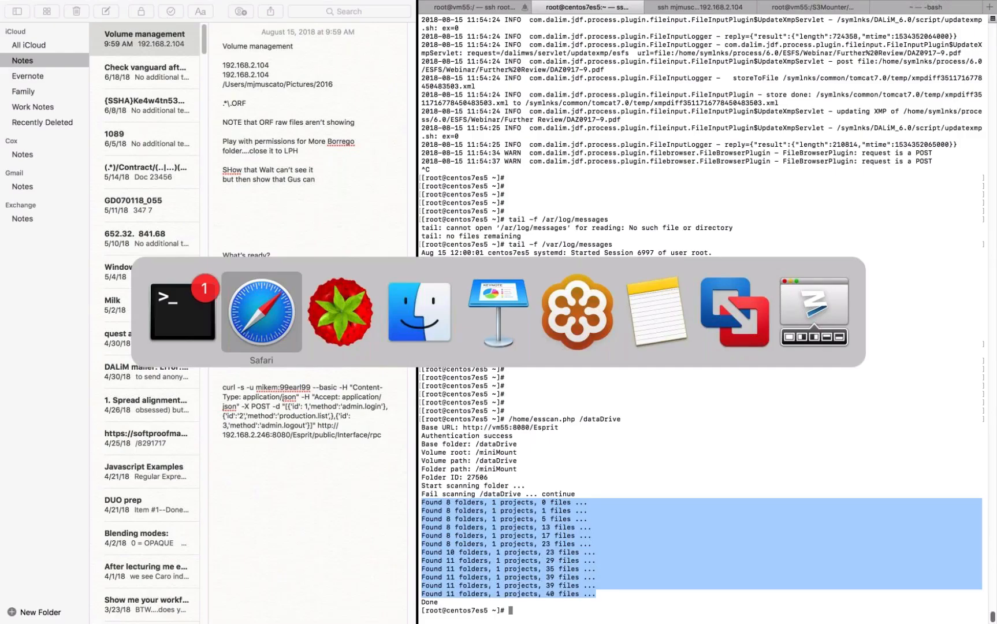
{"action": "key", "text": "super+Tab"}
{"action": "key", "text": "super+Tab"}
{"action": "key", "text": "super+Tab"}
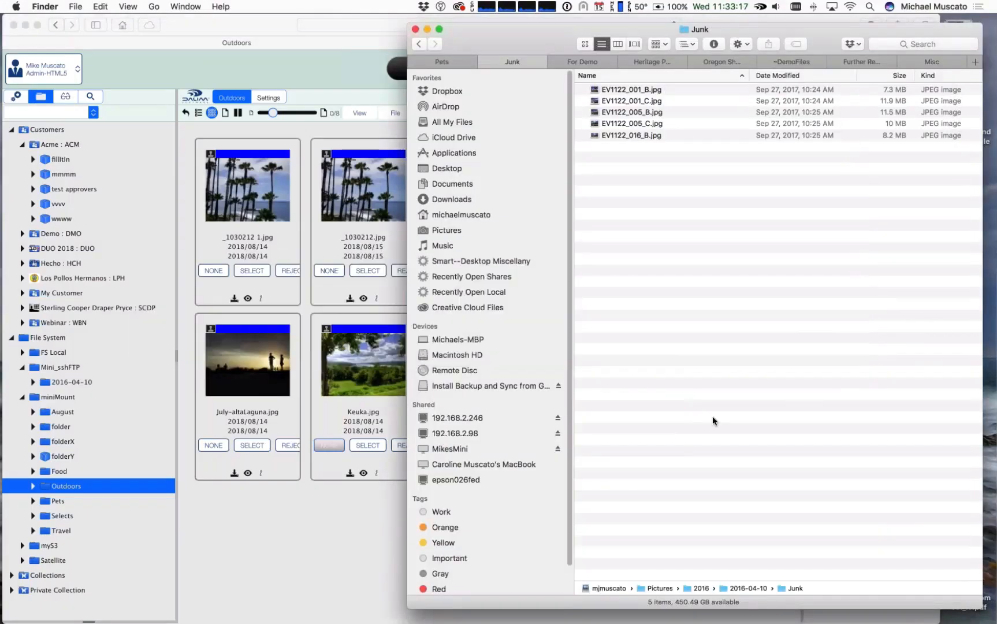
{"action": "left_click", "coordinate": [442, 61]}
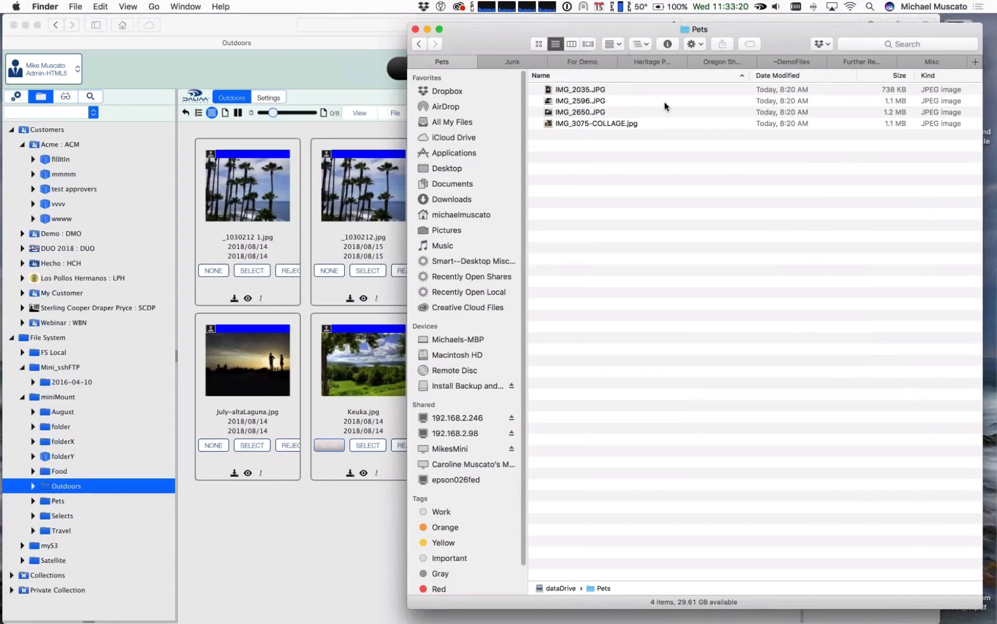
{"action": "left_click", "coordinate": [635, 45]}
{"action": "left_click", "coordinate": [664, 71]}
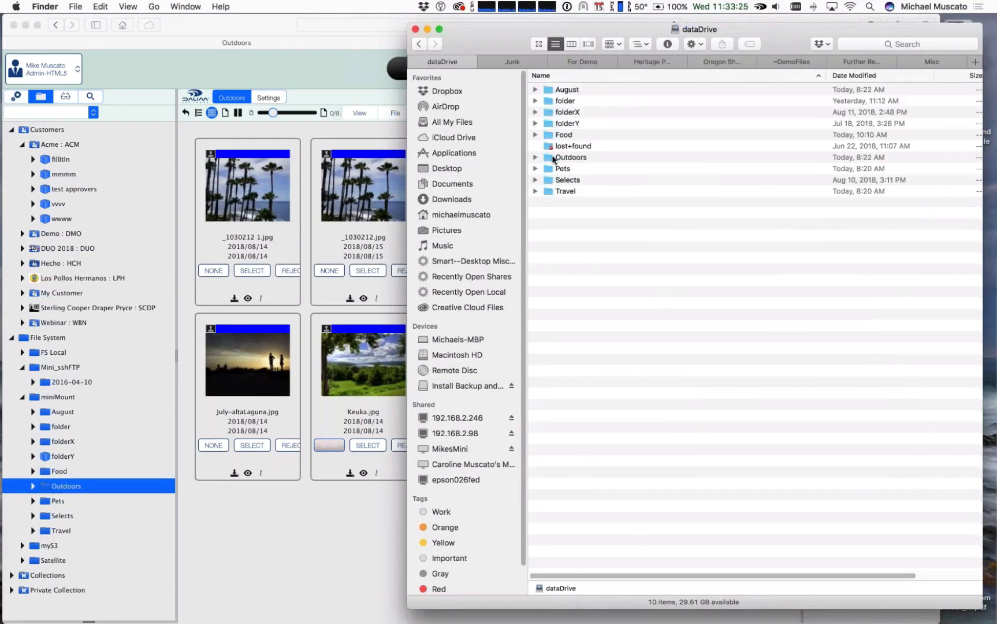
{"action": "double_click", "coordinate": [553, 159]}
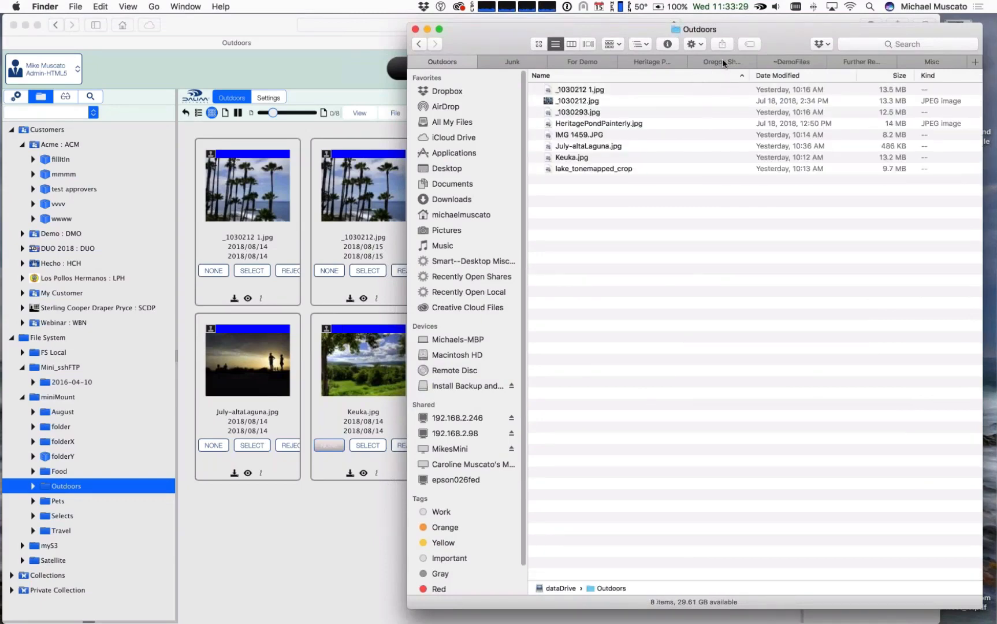
{"action": "left_click_drag", "start_coordinate": [781, 34], "coordinate": [767, 45]}
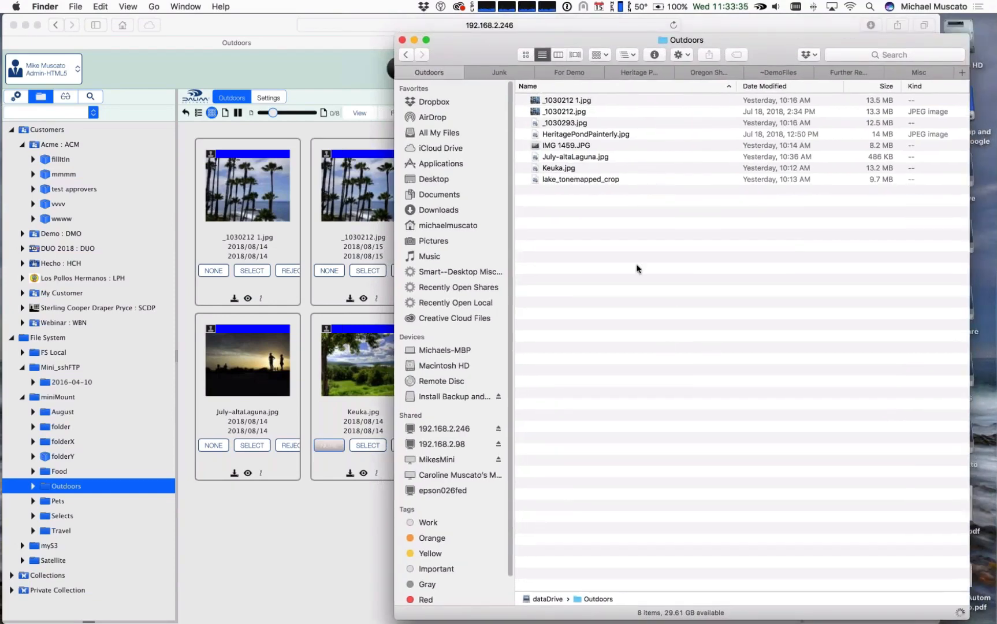
Step: Copy EV1122_202_B.jpg from the For Demo folder into the Outdoors folder on dataDrive
{"action": "left_click", "coordinate": [576, 73]}
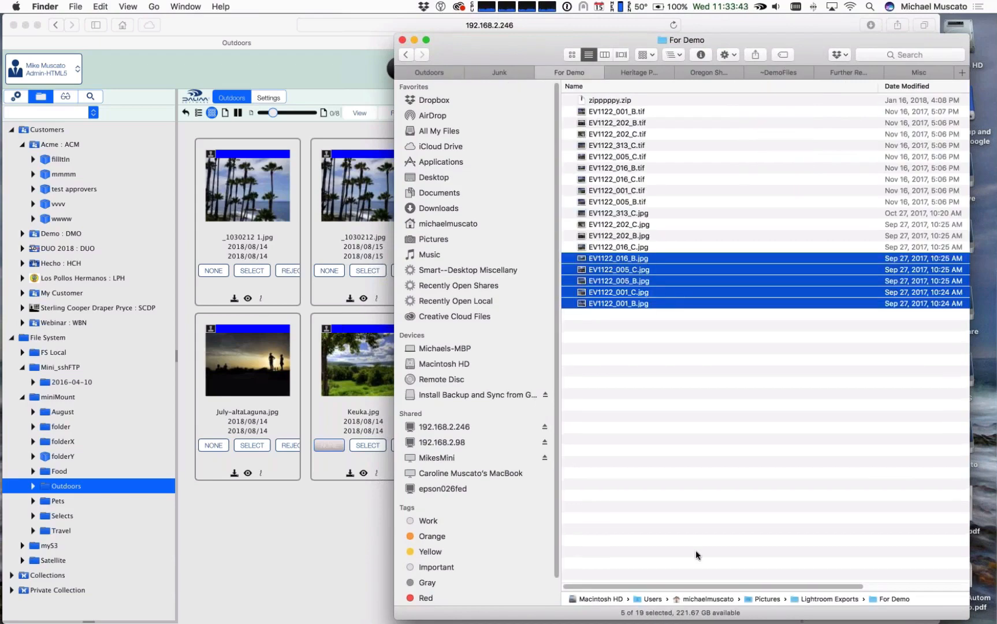
{"action": "left_click_drag", "start_coordinate": [807, 585], "coordinate": [944, 523]}
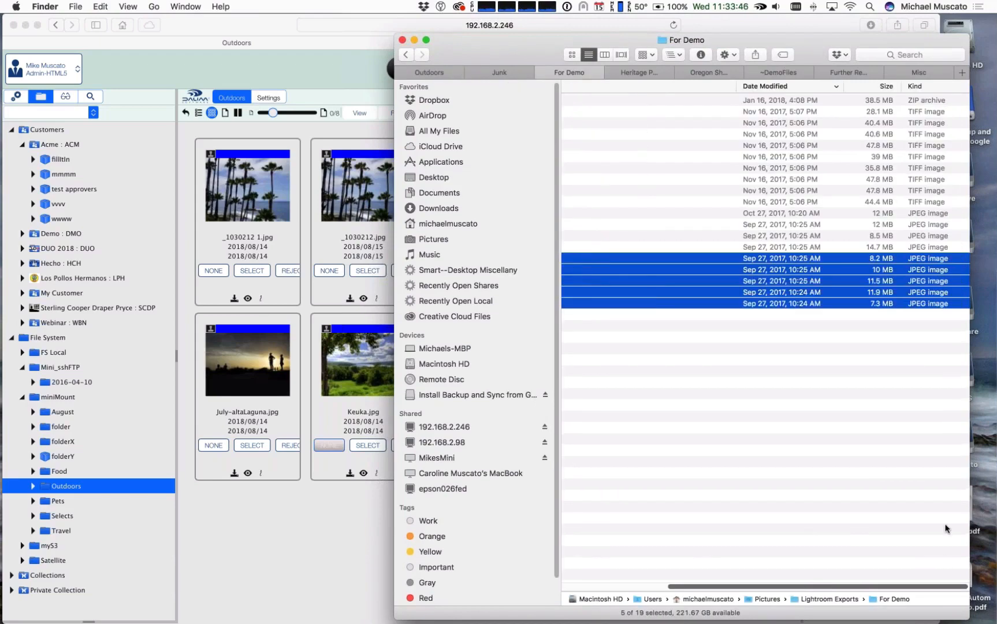
{"action": "left_click", "coordinate": [685, 237]}
{"action": "scroll", "coordinate": [708, 271], "scroll_direction": "left", "scroll_amount": 5}
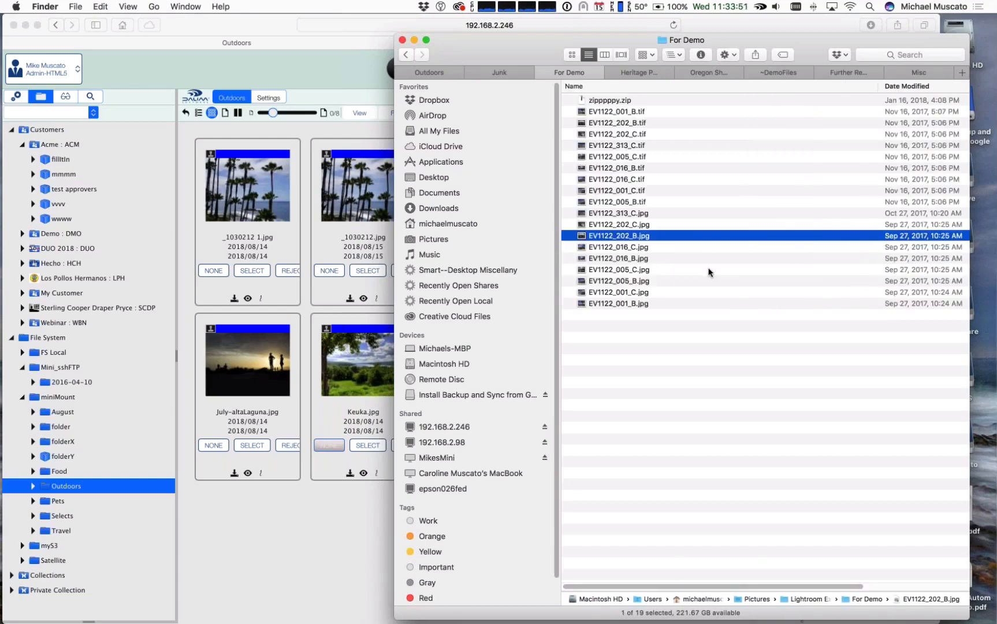
{"action": "left_click", "coordinate": [429, 72]}
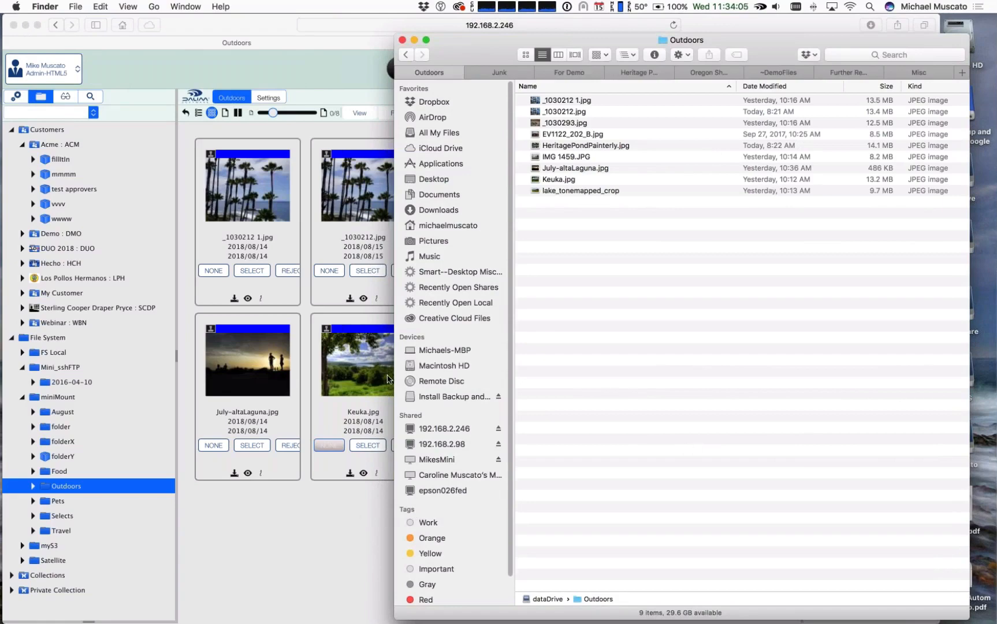
Step: Return to DALIM ES in Safari and select the newly copied EV1122_202_B.jpg in the Outdoors folder
{"action": "left_click", "coordinate": [303, 513]}
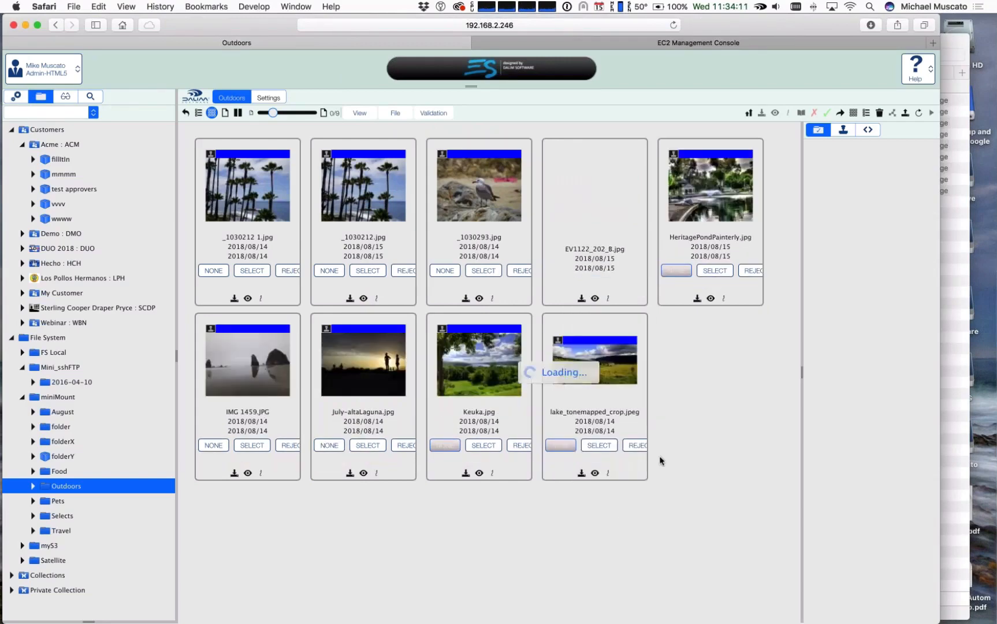
{"action": "left_click", "coordinate": [600, 180]}
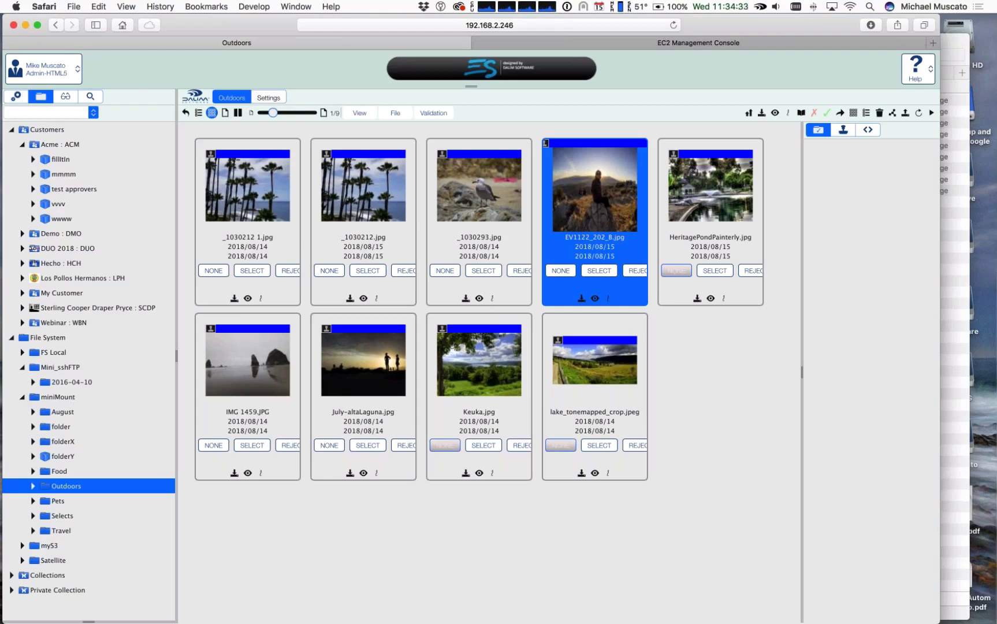
Step: Review the miniMount volume's general parameters, including Monitoring, then cancel and return to the Outdoors folder
{"action": "left_click", "coordinate": [16, 97]}
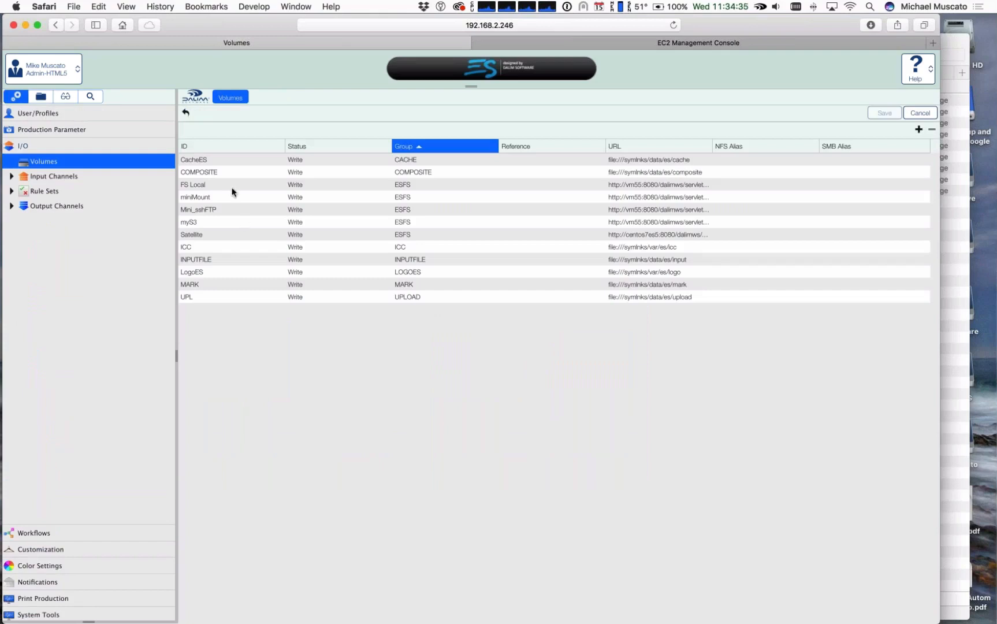
{"action": "double_click", "coordinate": [200, 198]}
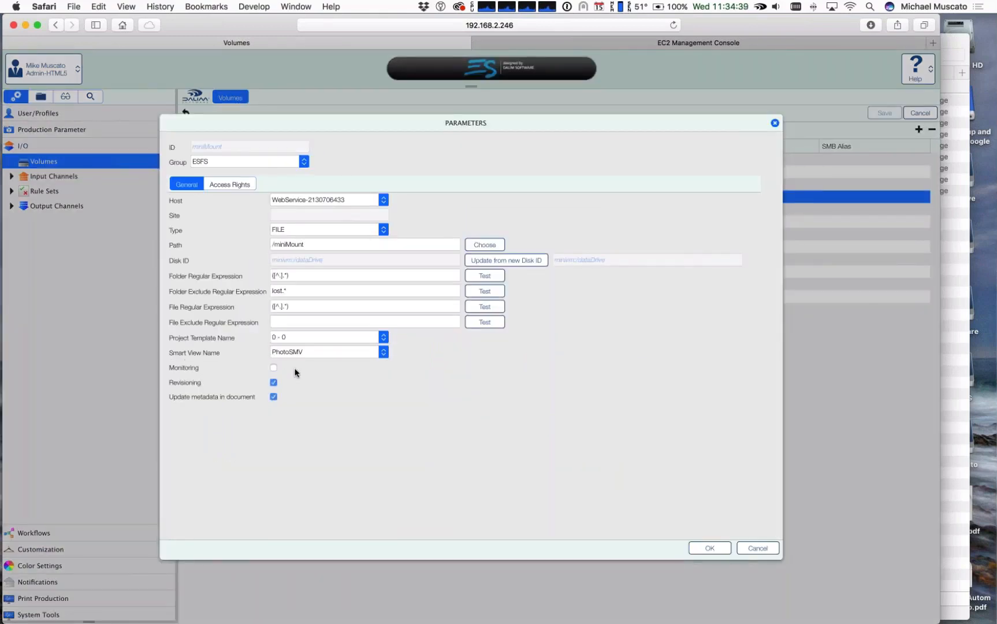
{"action": "left_click", "coordinate": [757, 548]}
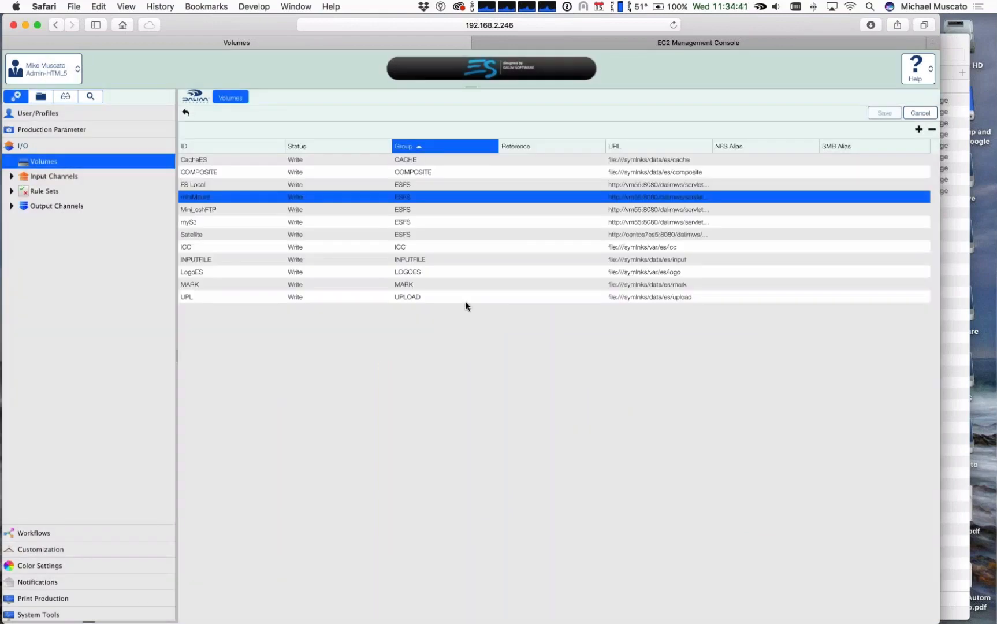
{"action": "left_click", "coordinate": [40, 96]}
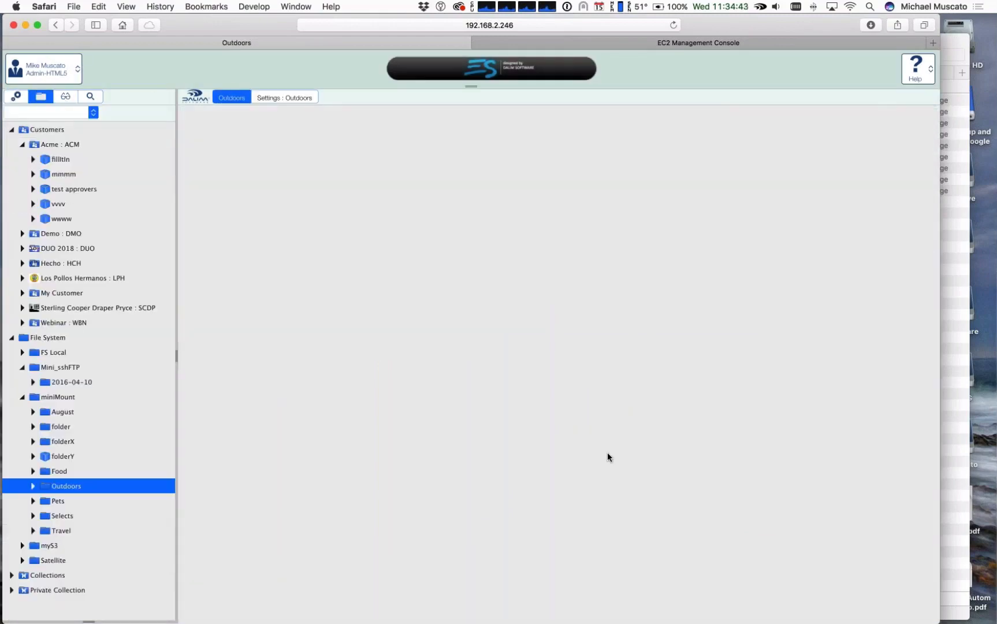
Step: Switch to Terminal, change to the /home directory and open esscan.php in vi
{"action": "key", "text": "super+Tab"}
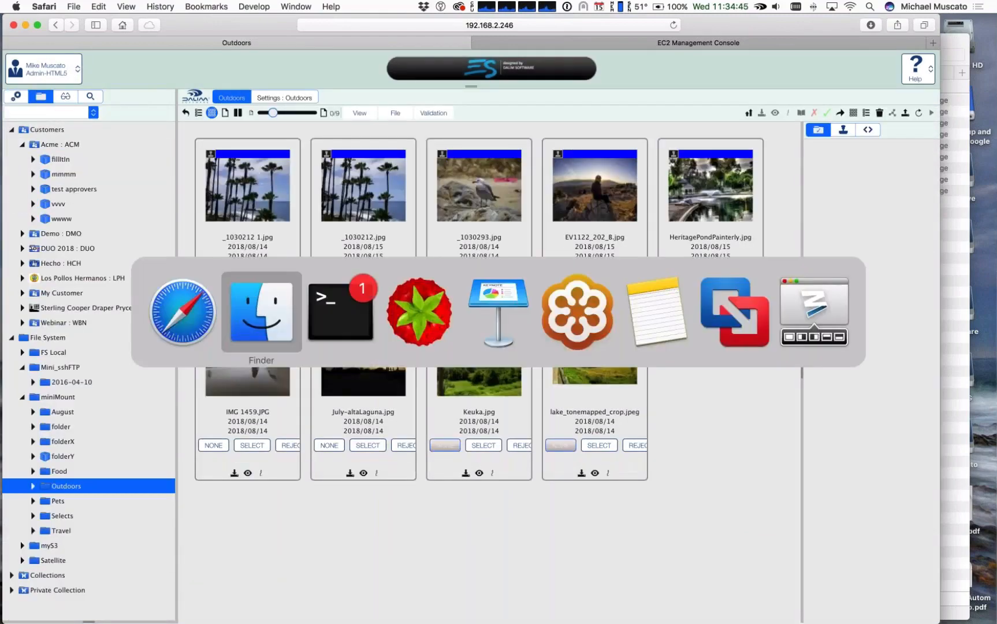
{"action": "key", "text": "super+Tab"}
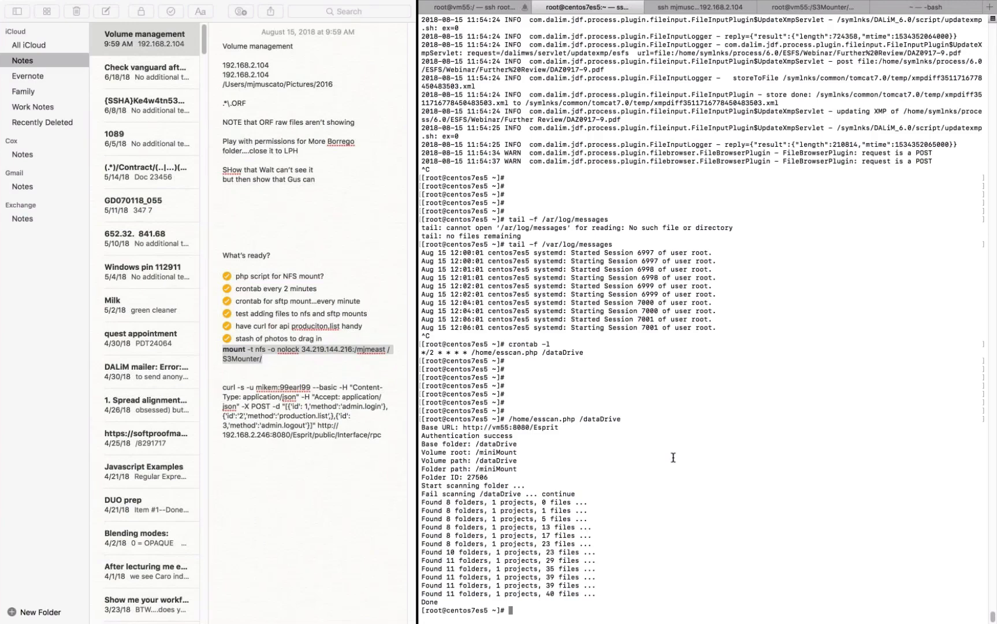
{"action": "type", "text": "cd /home"}
{"action": "key", "text": "Return"}
{"action": "type", "text": "vi ess"}
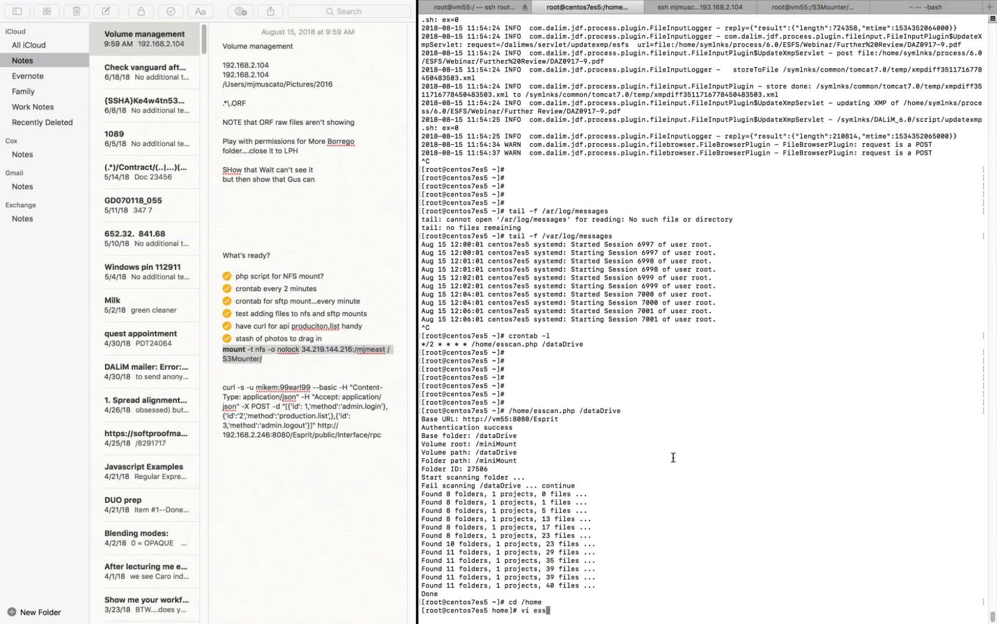
{"action": "key", "text": "Tab"}
{"action": "key", "text": "Return"}
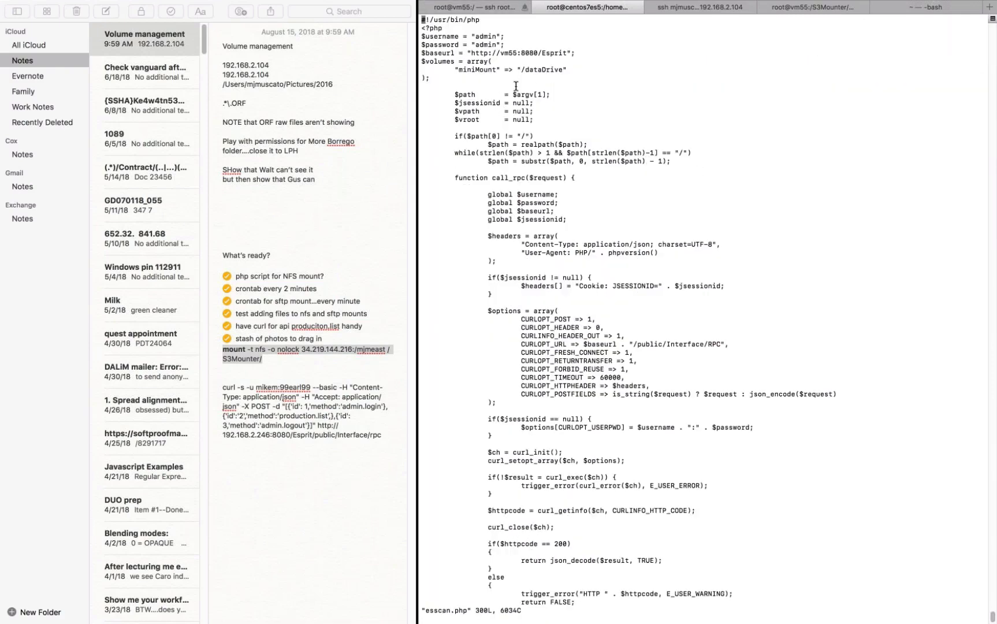
Step: Enlarge the text, highlight the "miniMount" => "/dataDrive" mapping in the script's volumes array, and quit vi without saving
{"action": "key", "text": "super+plus"}
{"action": "key", "text": "super+plus"}
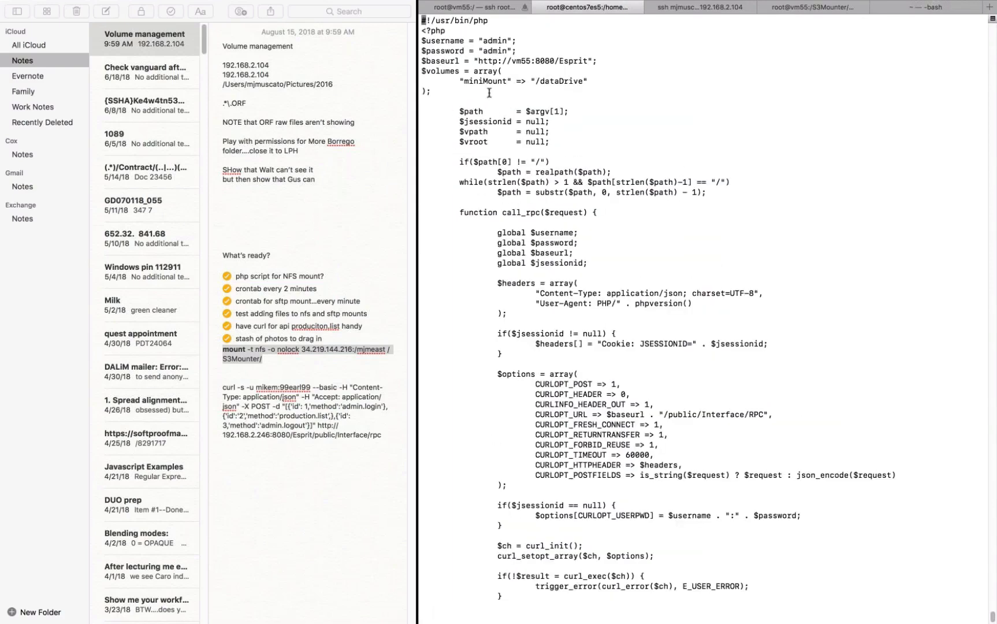
{"action": "left_click_drag", "start_coordinate": [463, 80], "coordinate": [508, 81]}
{"action": "left_click_drag", "start_coordinate": [535, 81], "coordinate": [583, 83]}
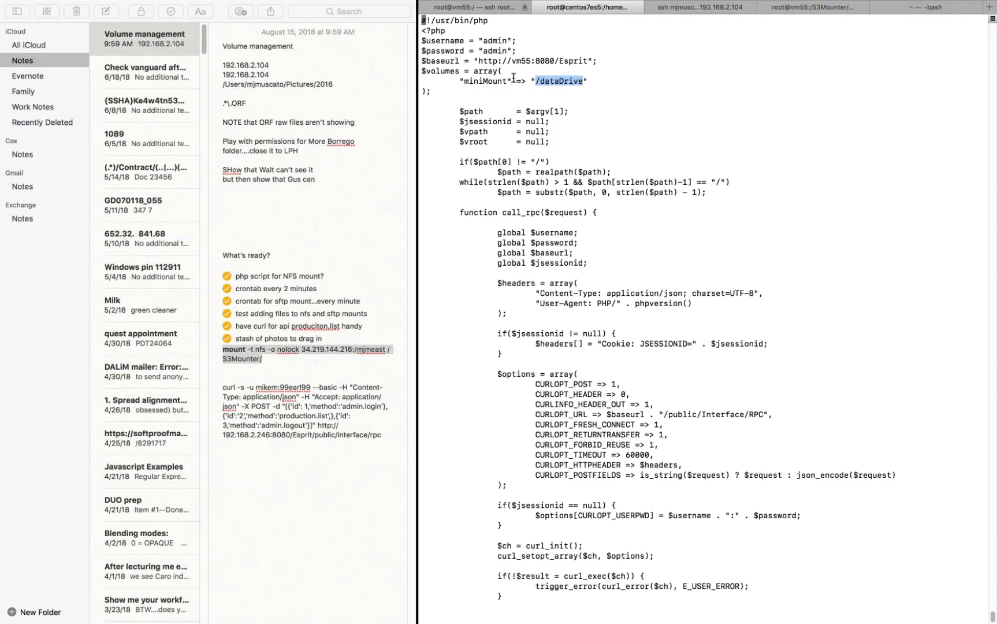
{"action": "left_click", "coordinate": [457, 83]}
{"action": "left_click_drag", "start_coordinate": [462, 81], "coordinate": [582, 81]}
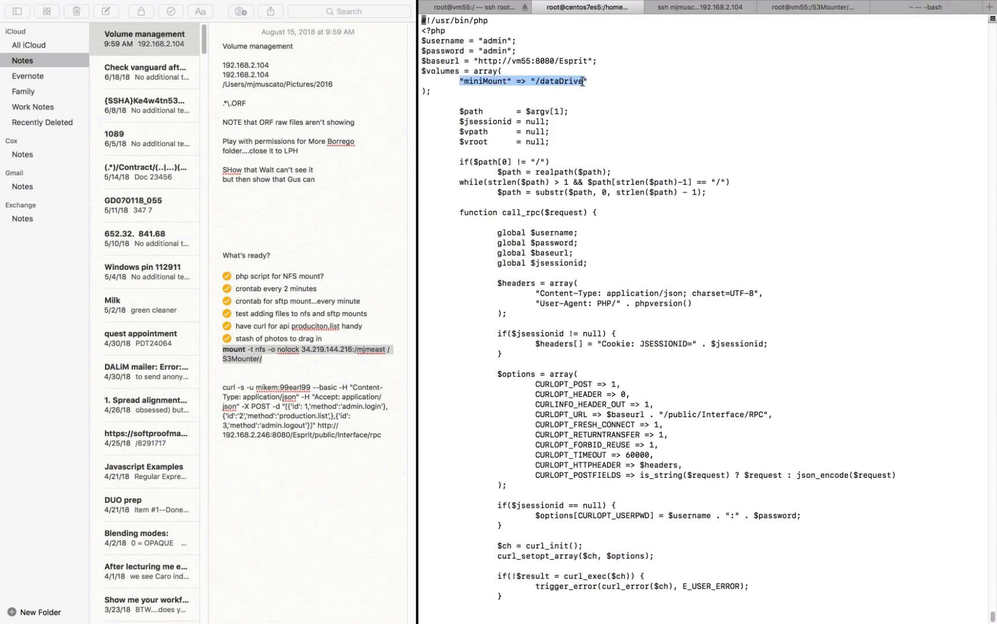
{"action": "left_click", "coordinate": [626, 99]}
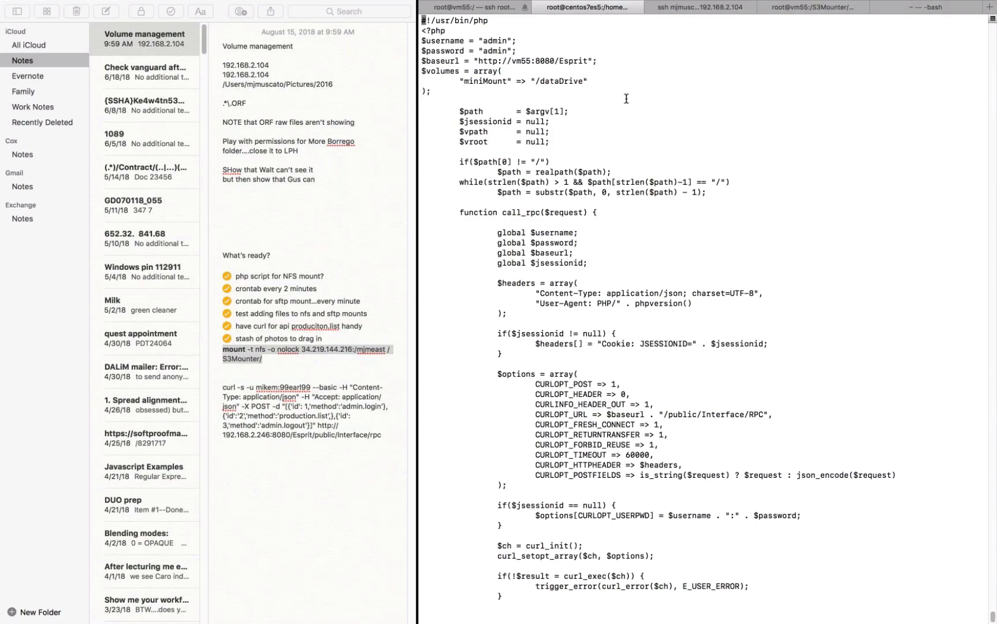
{"action": "type", "text": ":q!"}
{"action": "key", "text": "Return"}
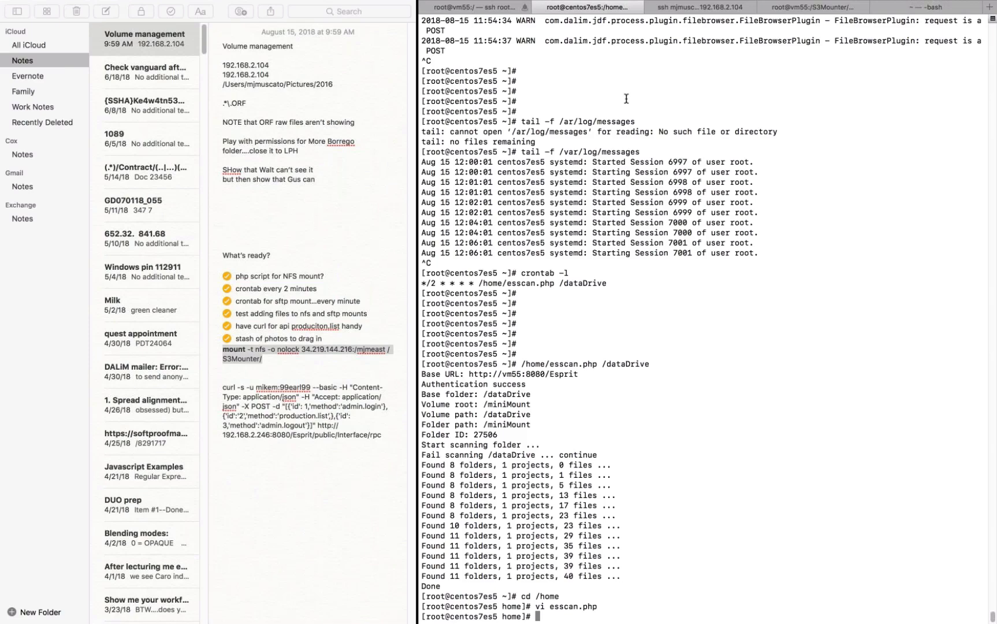
Step: Return to DALIM ES in Safari and collapse the miniMount volume in the folder tree
{"action": "key", "text": "super+Tab"}
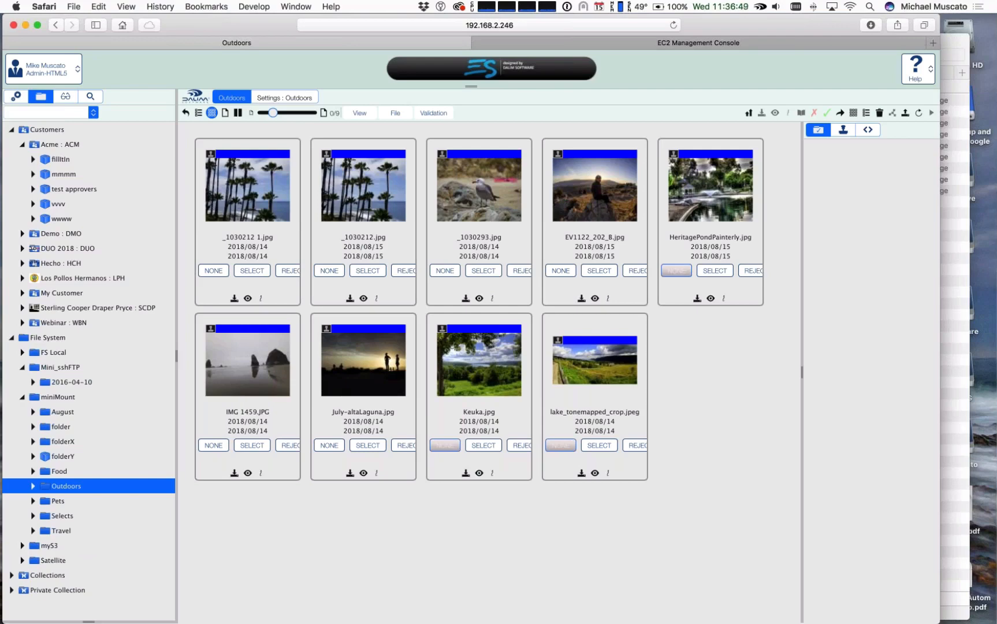
{"action": "left_click", "coordinate": [23, 397]}
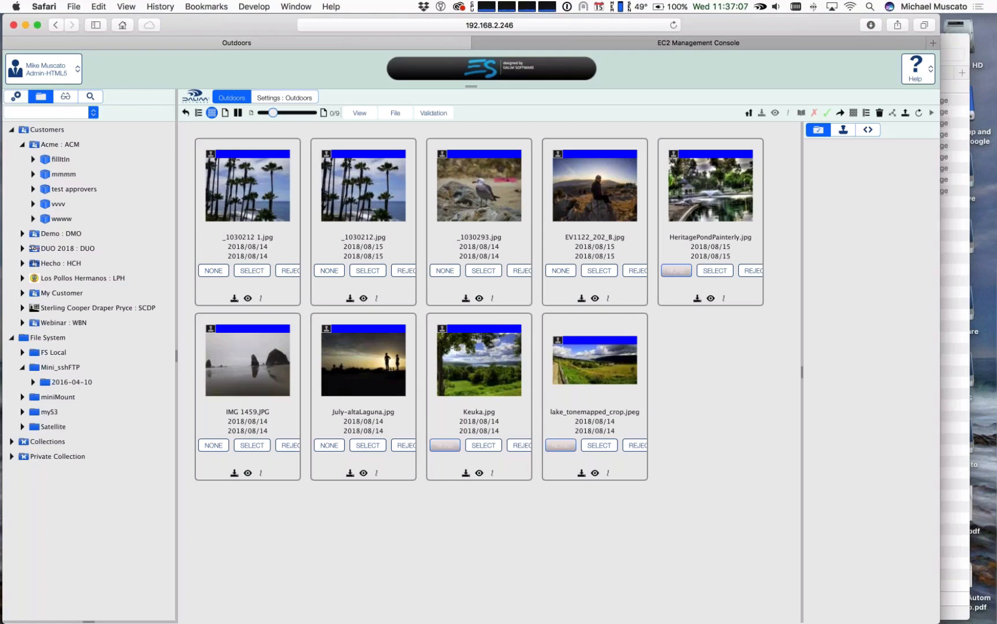
Step: Collapse Customers, open the myS3 volume under File System, and look at the instance in the EC2 Management Console
{"action": "left_click", "coordinate": [12, 130]}
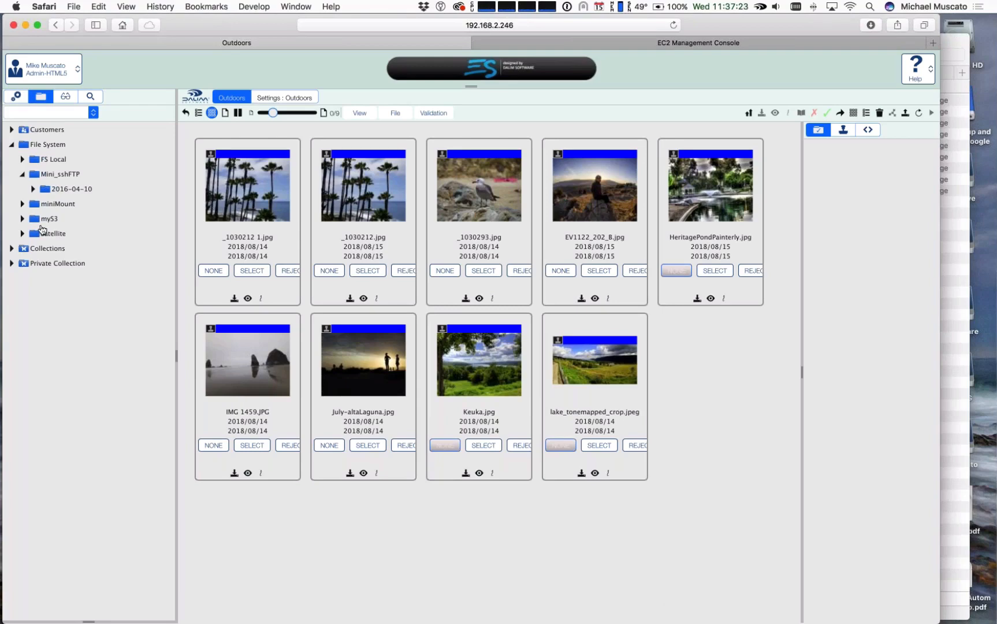
{"action": "left_click", "coordinate": [52, 219]}
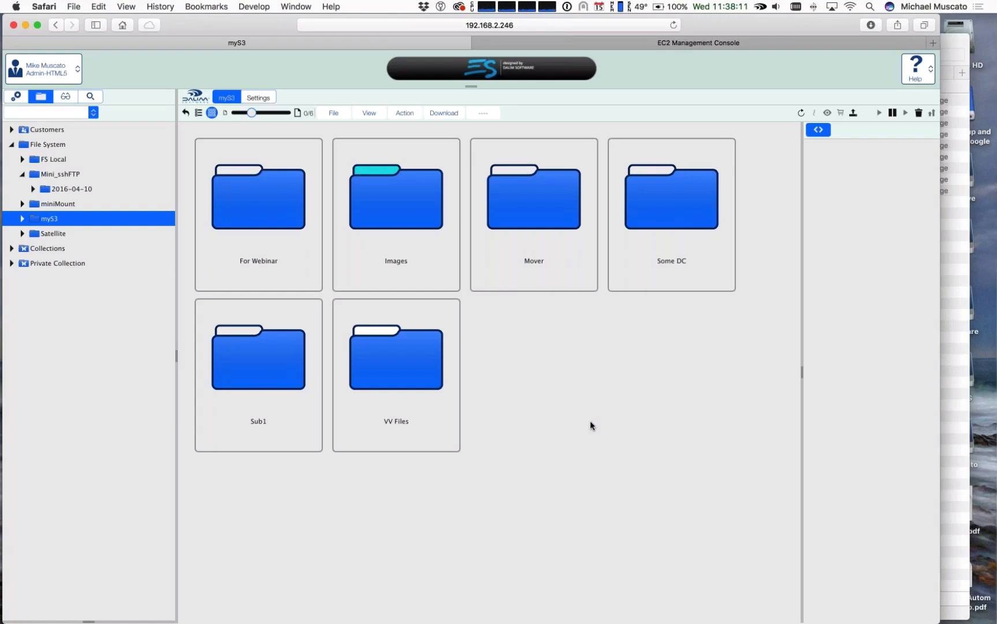
{"action": "left_click", "coordinate": [692, 45]}
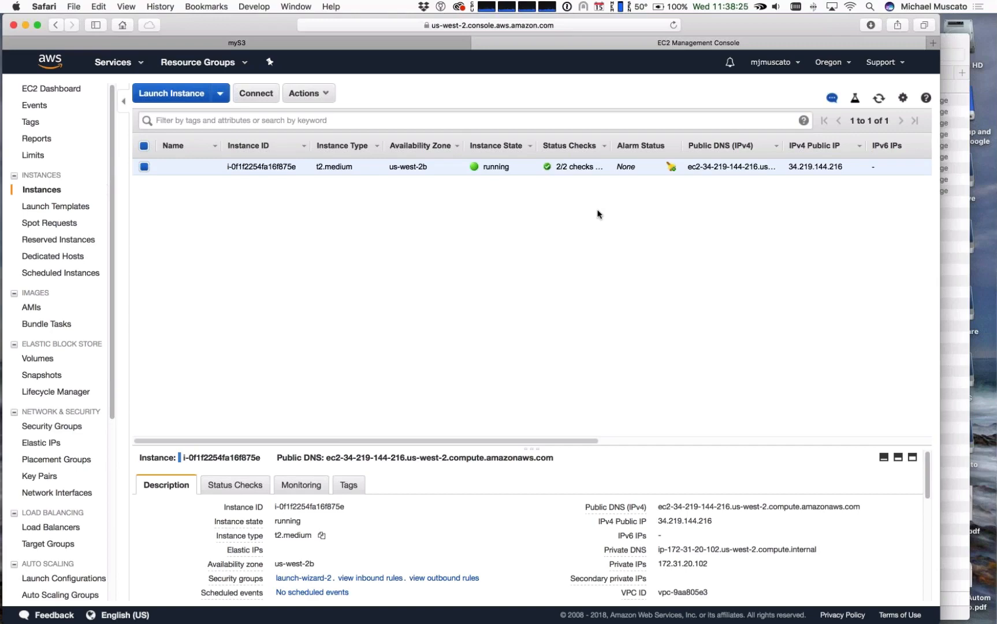
{"action": "key", "text": "super+Tab"}
{"action": "key", "text": "super+shift+Tab"}
Step: Return to DALIM ES and open the parameters of the myS3 volume from the administration list of volumes
{"action": "left_click", "coordinate": [170, 39]}
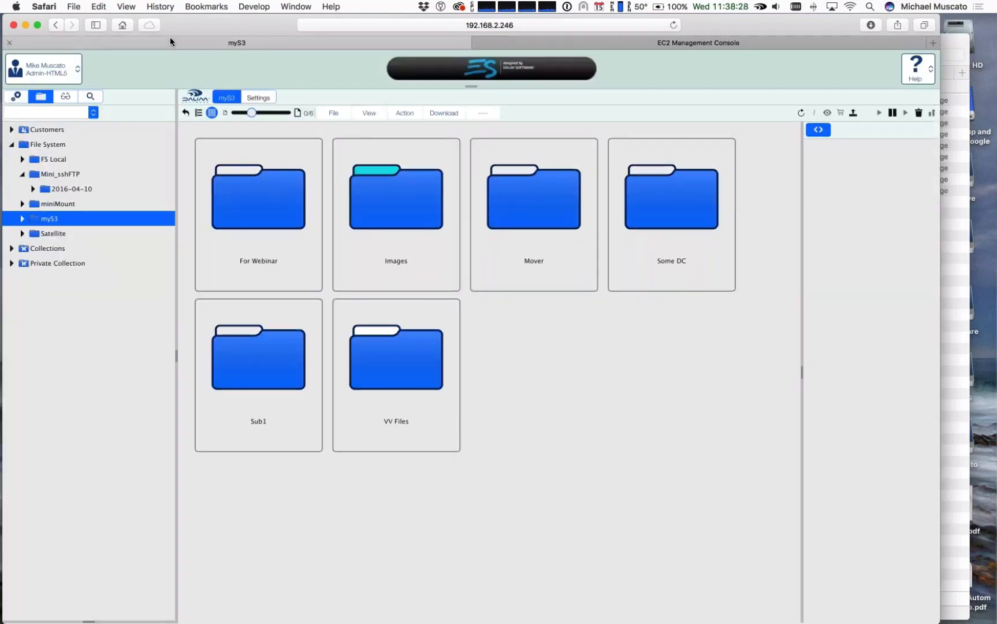
{"action": "left_click", "coordinate": [18, 96]}
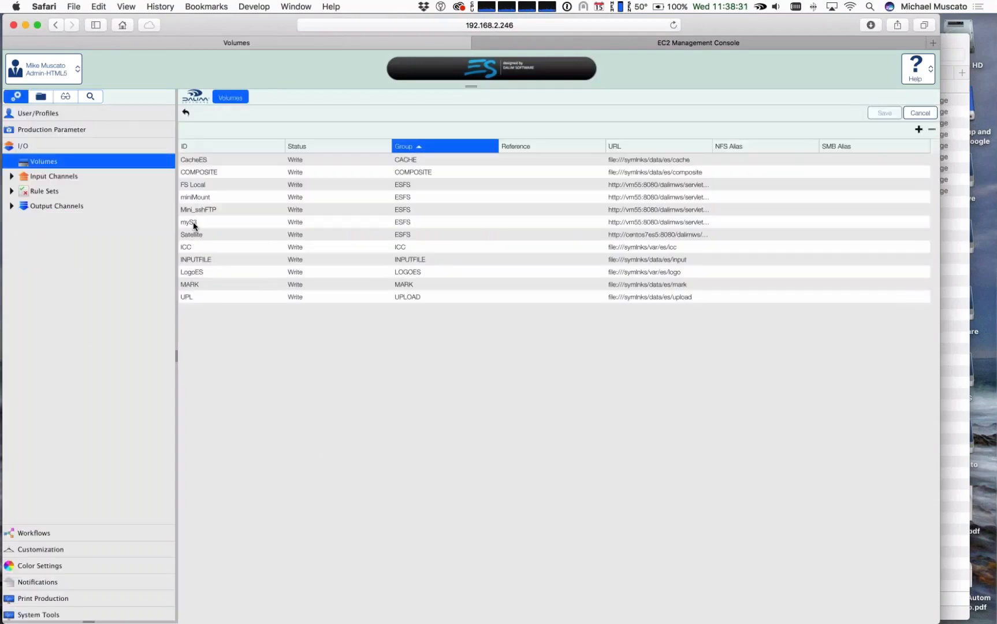
{"action": "left_click", "coordinate": [193, 224]}
{"action": "double_click", "coordinate": [193, 224]}
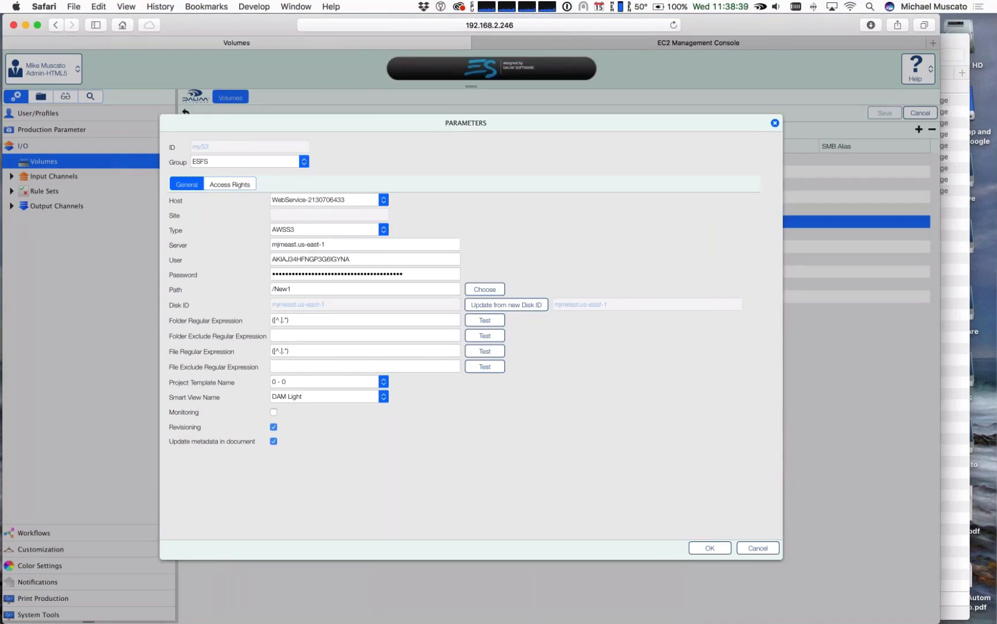
Step: Switch to Terminal, bring up the vm55 root session and clear its screen
{"action": "key", "text": "super+Tab"}
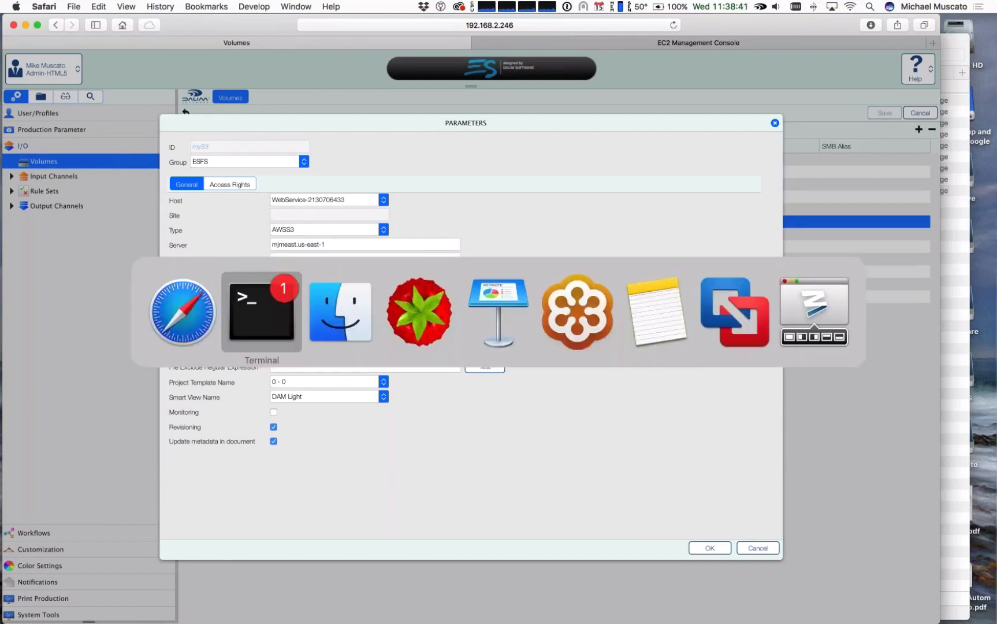
{"action": "key", "text": "super+Tab"}
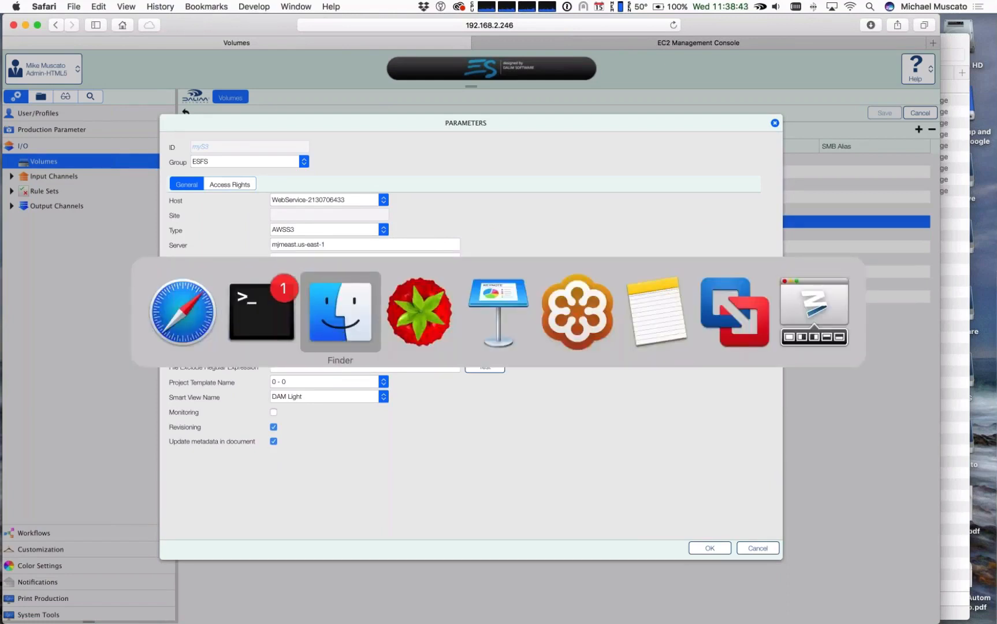
{"action": "key", "text": "super+shift+Tab"}
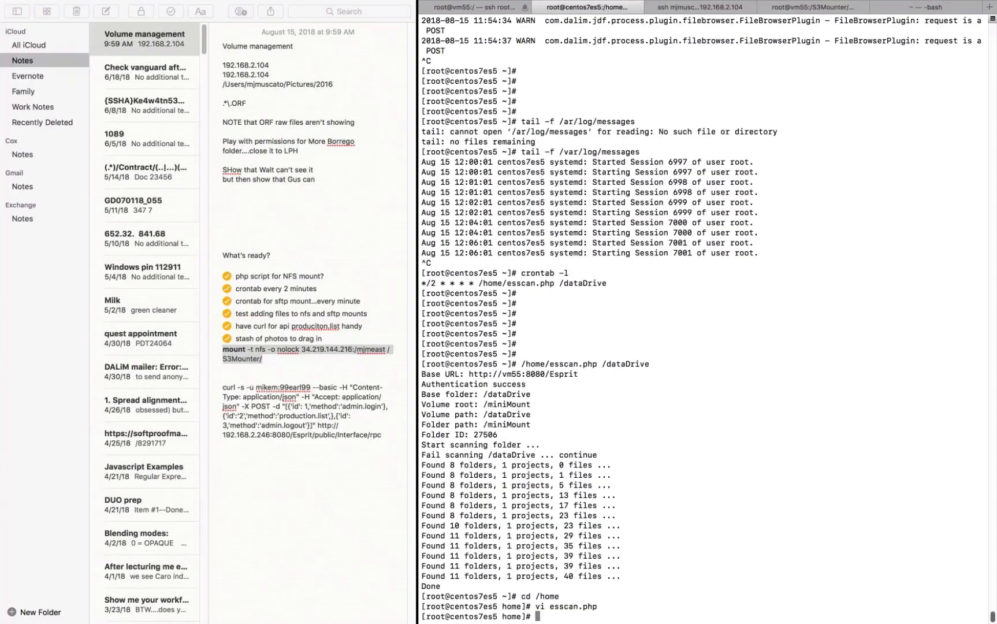
{"action": "left_click", "coordinate": [481, 8]}
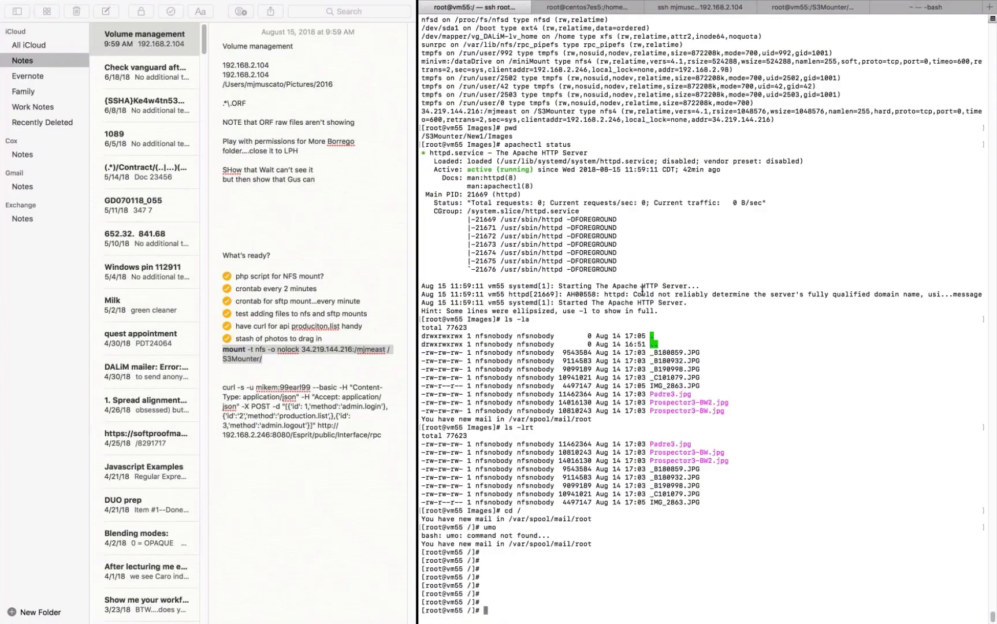
{"action": "type", "text": "clear"}
{"action": "key", "text": "Return"}
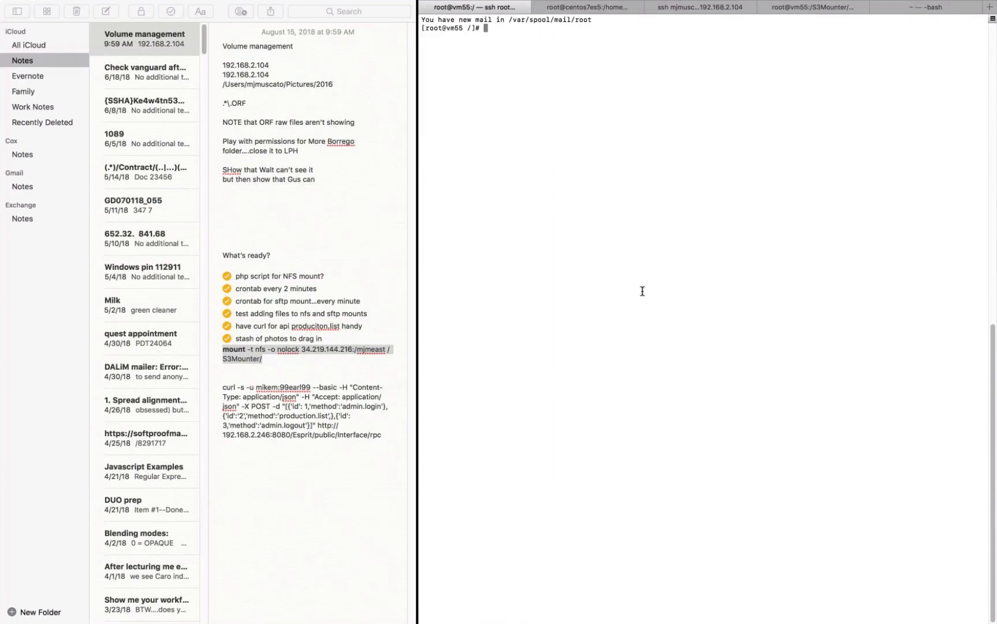
Step: Enlarge the terminal text and list the mounted file systems with the mount command
{"action": "key", "text": "super+plus"}
{"action": "key", "text": "super+plus"}
{"action": "key", "text": "super+plus"}
{"action": "type", "text": "mount"}
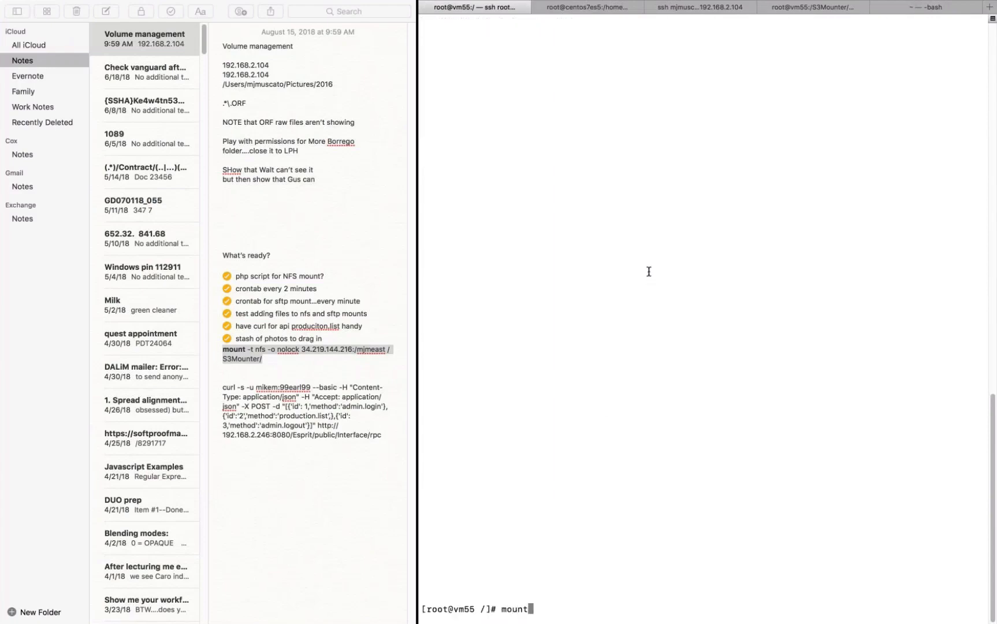
{"action": "key", "text": "Return"}
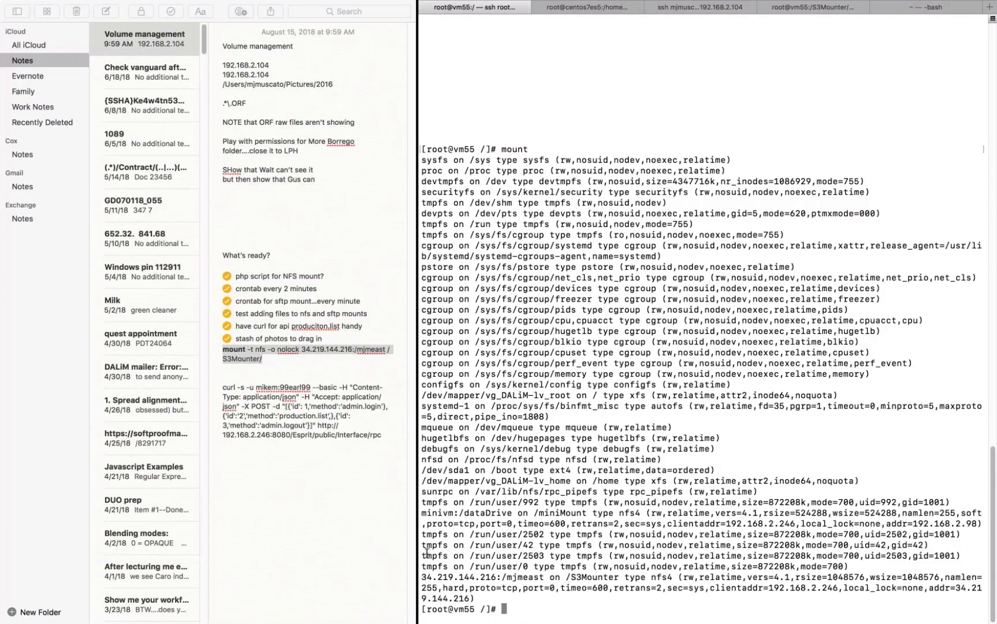
Step: Highlight the NFS share entry mounted on /S3Mounter in the mount output, including the mount point itself
{"action": "left_click_drag", "start_coordinate": [499, 577], "coordinate": [618, 577]}
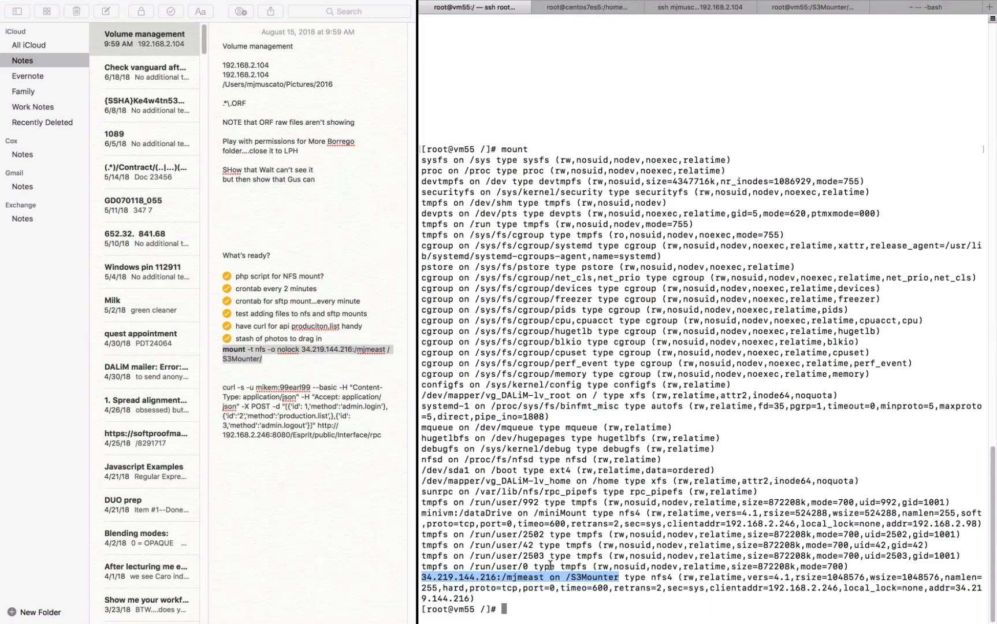
{"action": "left_click_drag", "start_coordinate": [566, 576], "coordinate": [619, 576]}
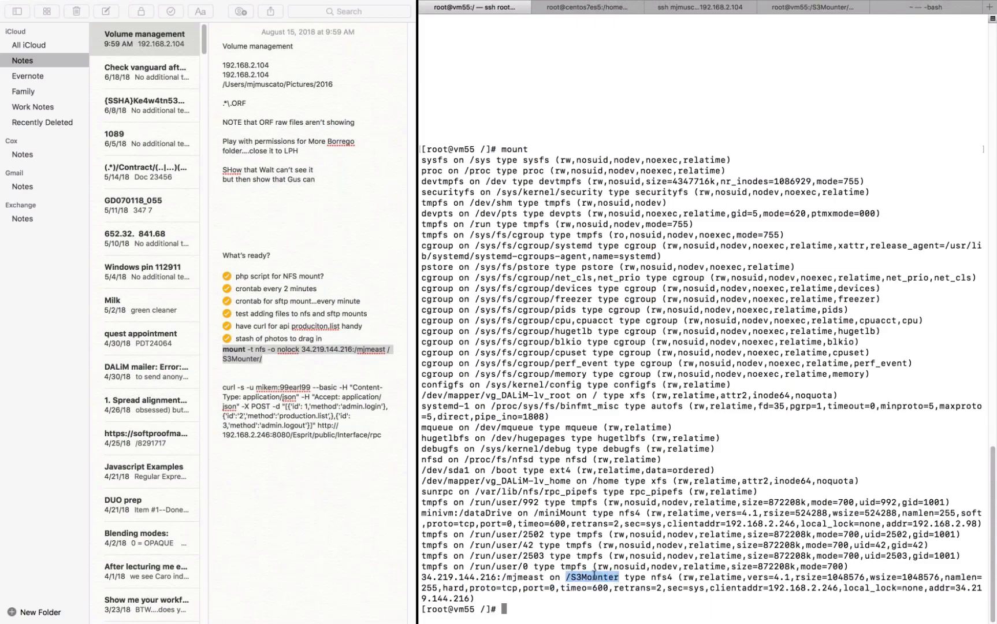
{"action": "left_click", "coordinate": [566, 576]}
{"action": "double_click", "coordinate": [567, 576]}
{"action": "left_click_drag", "start_coordinate": [567, 576], "coordinate": [621, 580]}
{"action": "left_click", "coordinate": [604, 603]}
Step: Change to the /S3Mounter/ directory, list its contents and try to enter New1/
{"action": "type", "text": "cd "}
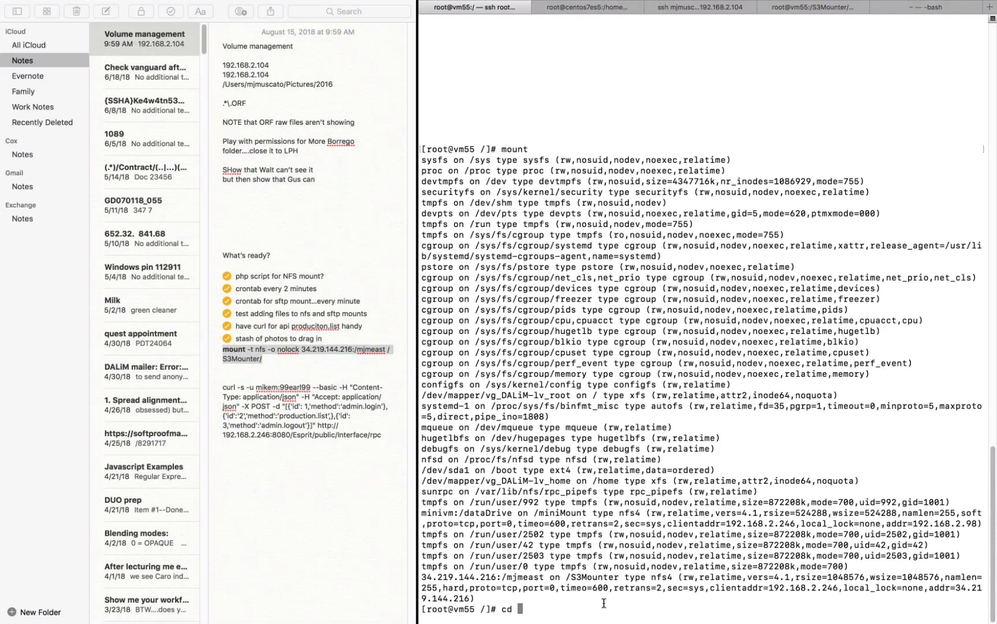
{"action": "type", "text": "/S"}
{"action": "key", "text": "Tab"}
{"action": "key", "text": "Return"}
{"action": "type", "text": "ls"}
{"action": "key", "text": "Return"}
{"action": "type", "text": "ce New1/"}
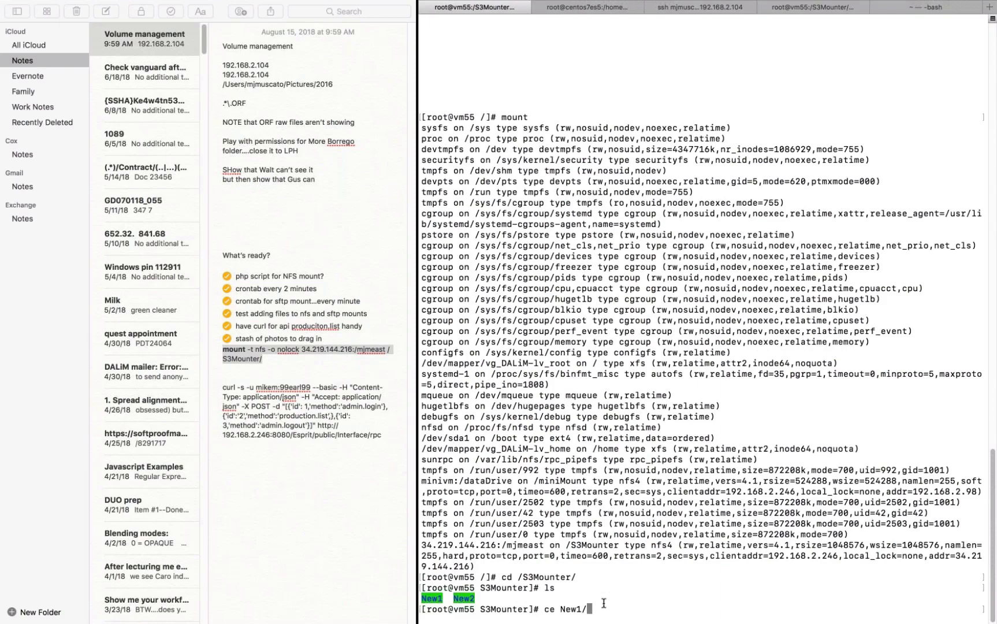
{"action": "key", "text": "Return"}
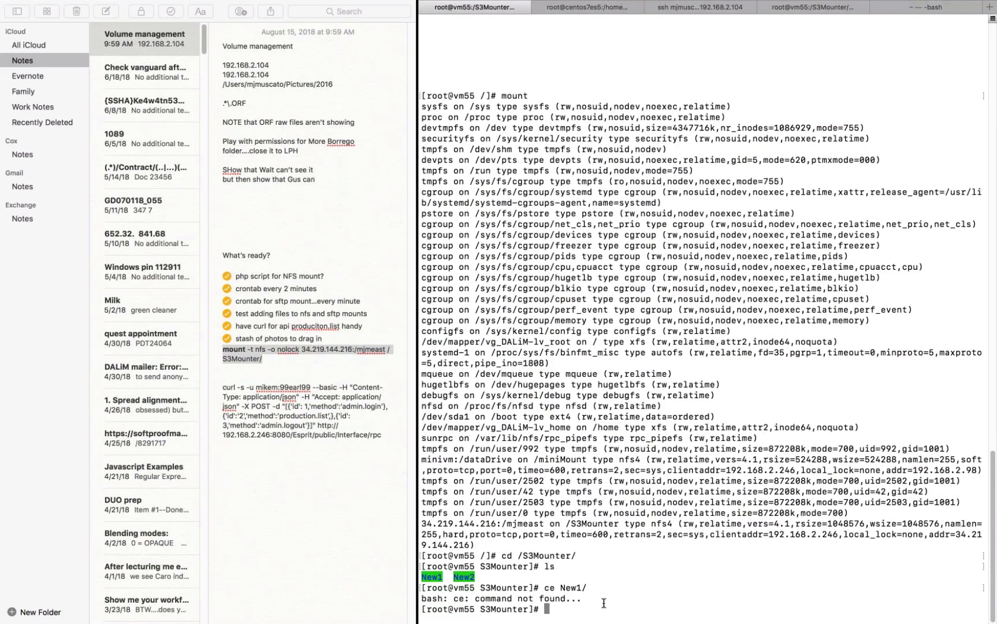
Step: List /S3Mounter again, change into New1 and list its folders
{"action": "type", "text": "ls"}
{"action": "key", "text": "Return"}
{"action": "type", "text": "cd New"}
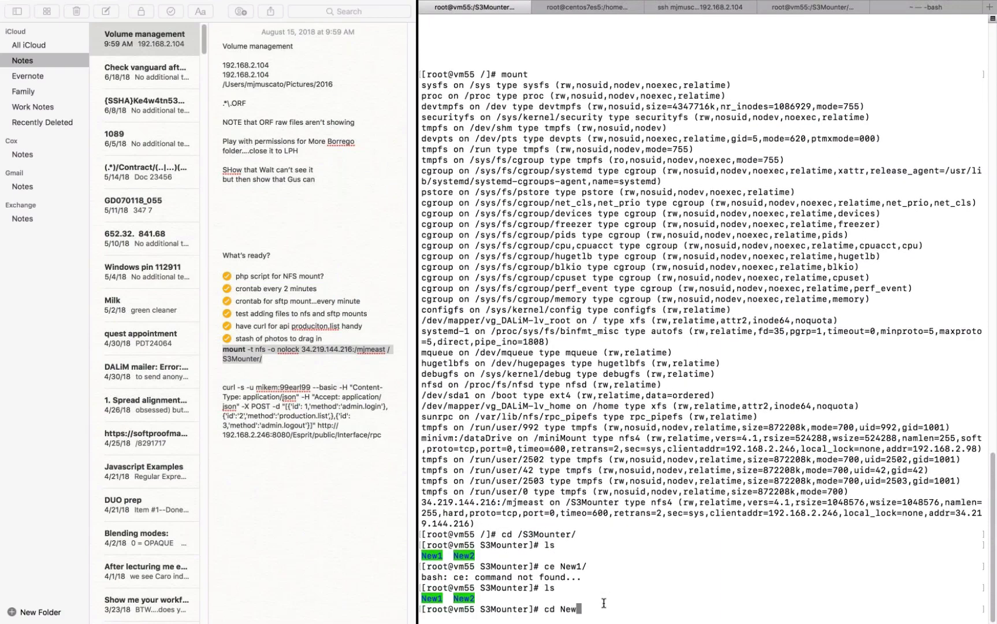
{"action": "type", "text": "1"}
{"action": "key", "text": "Return"}
{"action": "type", "text": "ls"}
{"action": "key", "text": "Return"}
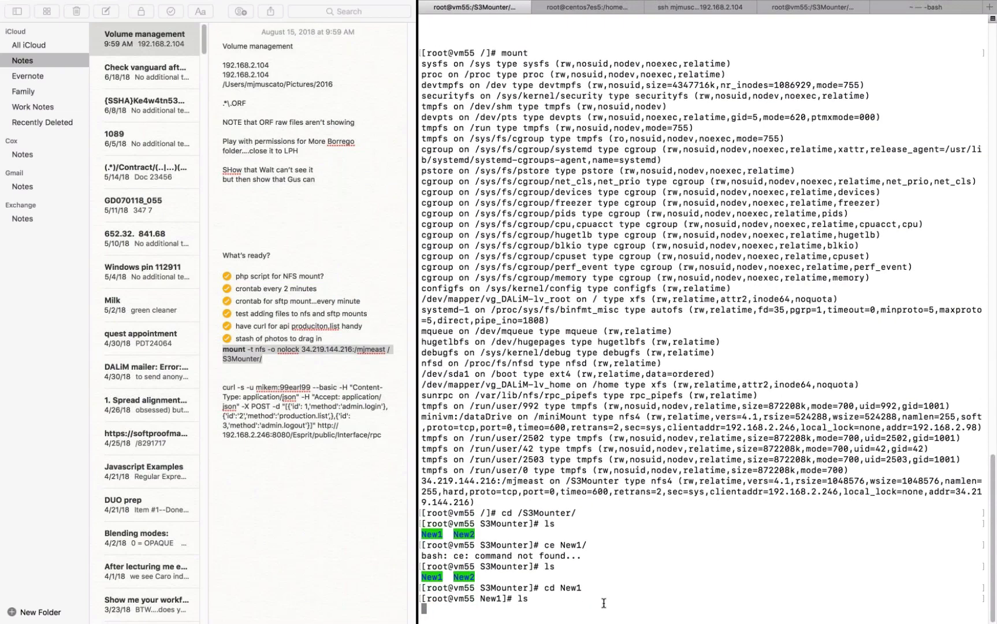
Step: Change into the Images folder, list its files with ls -lrt and highlight the JPG entries in the output
{"action": "type", "text": "cd Images"}
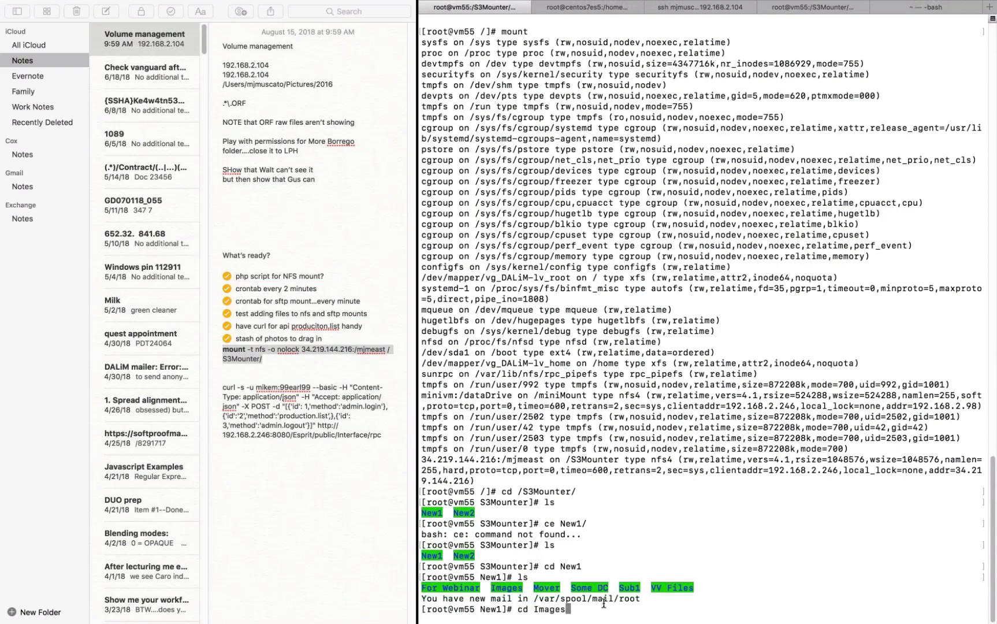
{"action": "key", "text": "Return"}
{"action": "type", "text": "ls -l"}
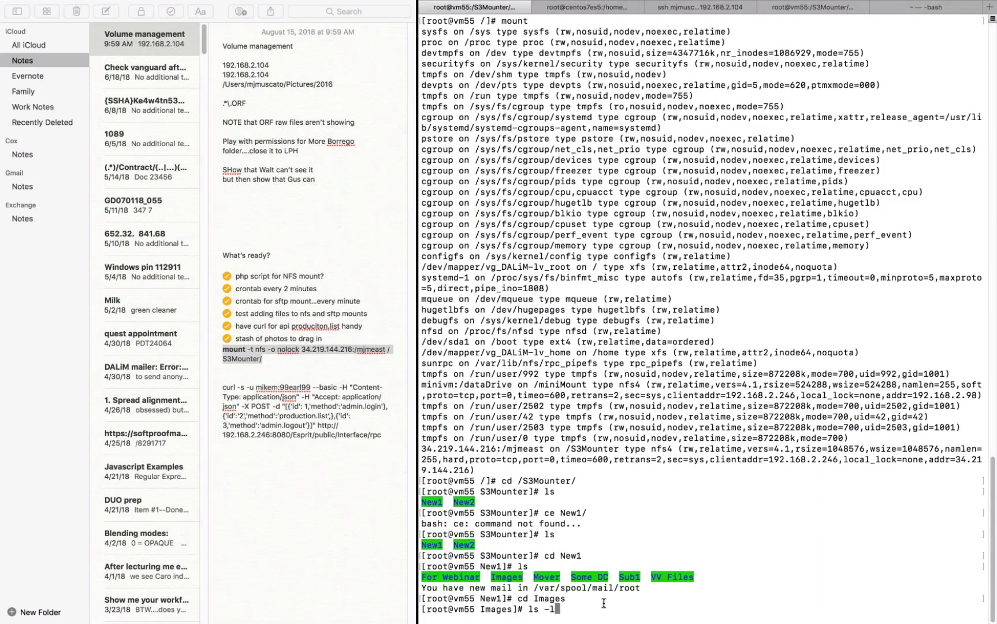
{"action": "type", "text": "rt"}
{"action": "key", "text": "Return"}
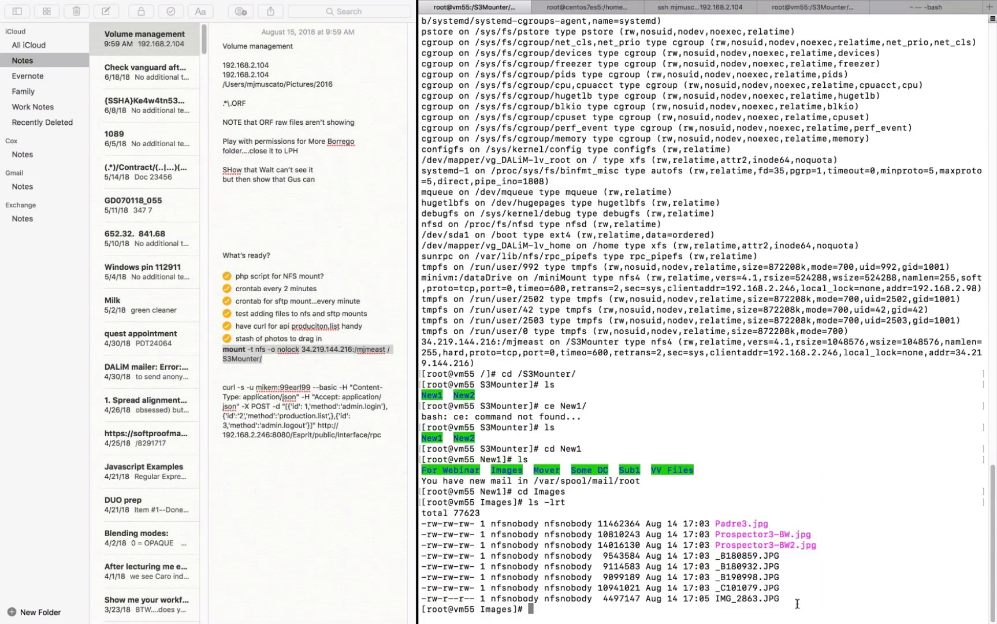
{"action": "left_click_drag", "start_coordinate": [783, 598], "coordinate": [429, 504]}
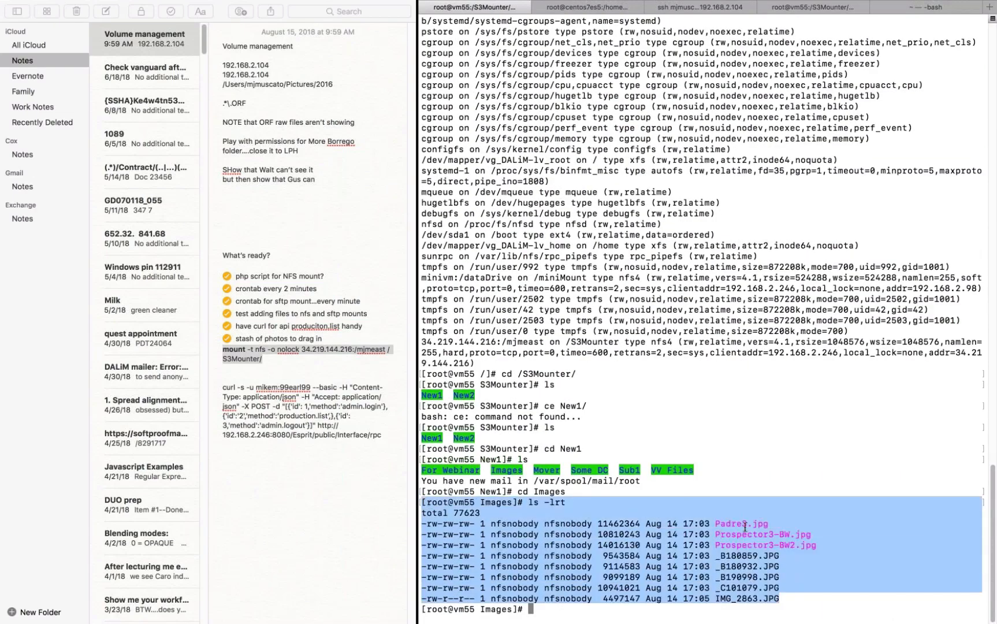
{"action": "left_click", "coordinate": [719, 551]}
{"action": "left_click_drag", "start_coordinate": [716, 551], "coordinate": [750, 578]}
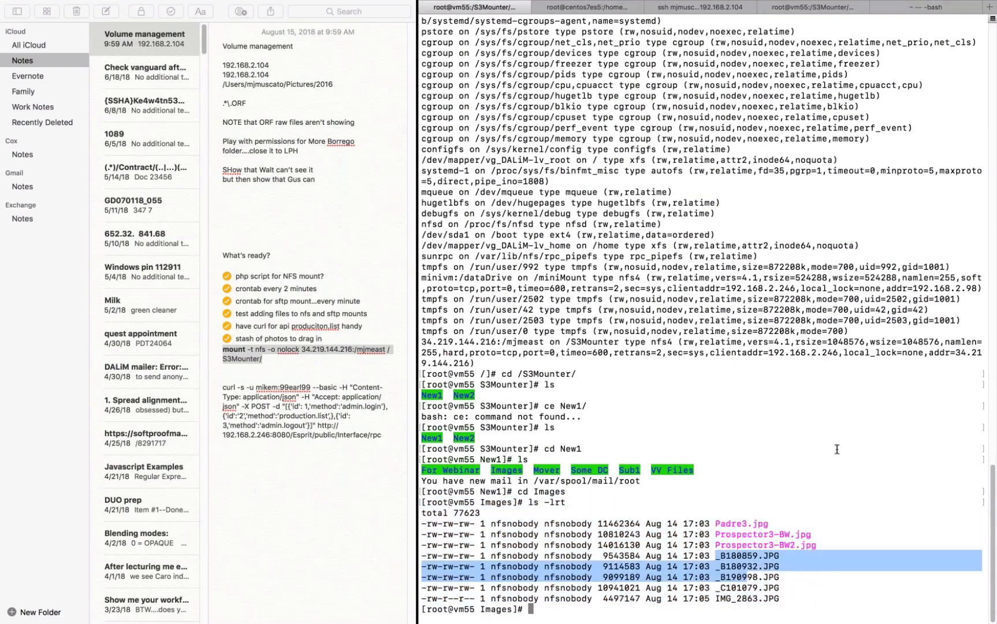
Step: Switch back to DALIM ES in Safari, return to the myS3 folder view and open its Images folder
{"action": "key", "text": "super+Tab"}
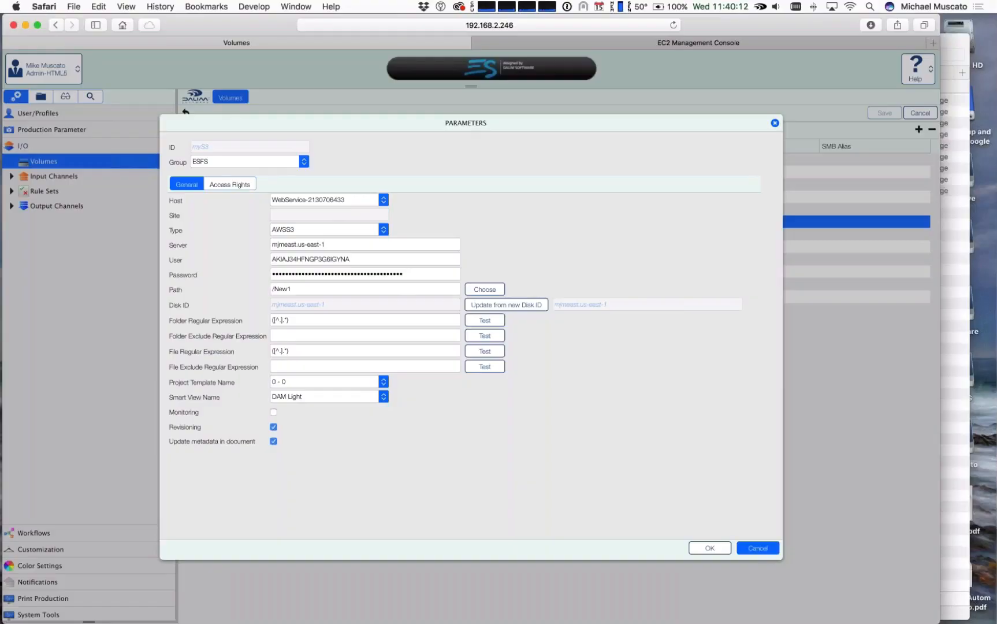
{"action": "left_click", "coordinate": [768, 553]}
{"action": "left_click", "coordinate": [42, 96]}
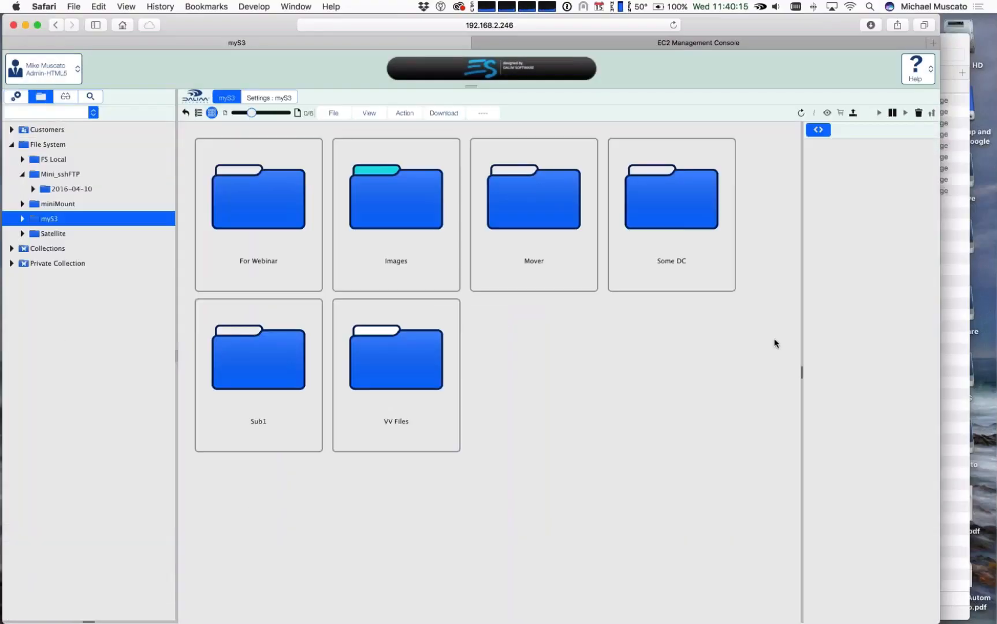
{"action": "double_click", "coordinate": [383, 212]}
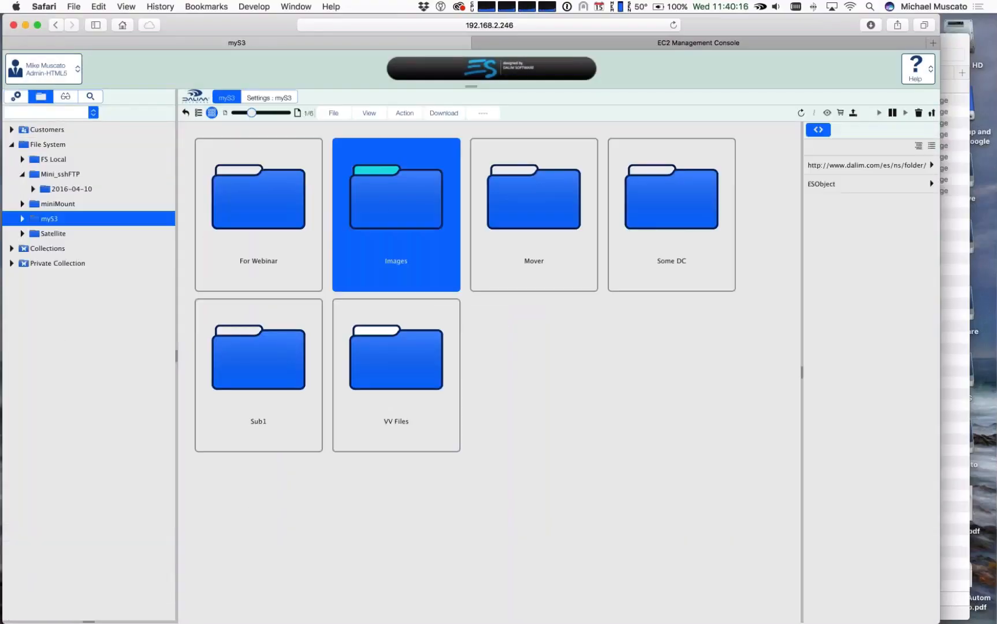
{"action": "double_click", "coordinate": [387, 216]}
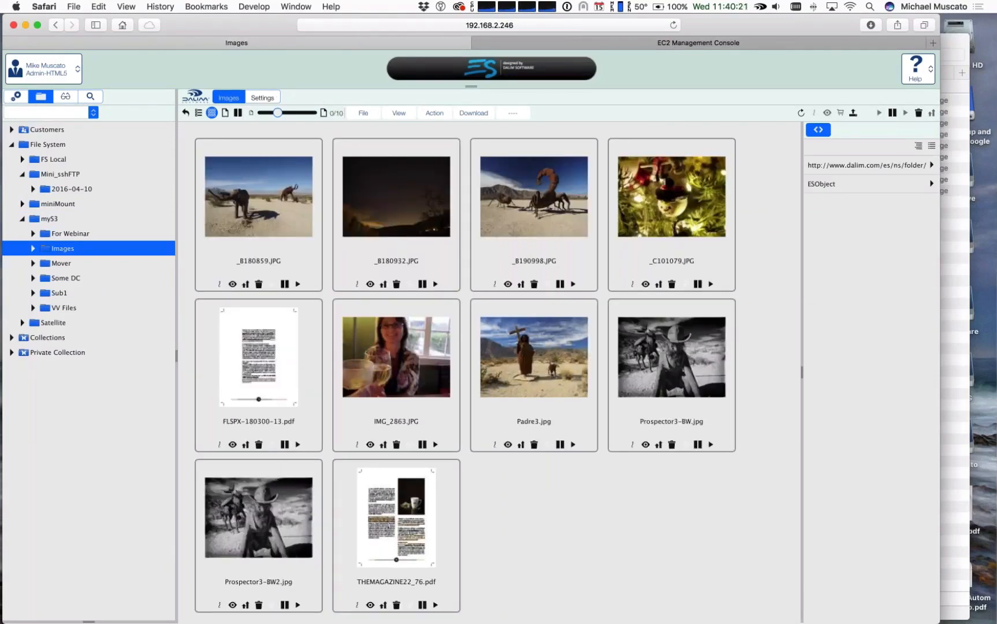
Step: Select photos in the Images folder one at a time to point them out, including _B190998.JPG and _C101079.JPG
{"action": "left_click", "coordinate": [276, 481]}
{"action": "left_click", "coordinate": [670, 363]}
{"action": "left_click", "coordinate": [404, 211]}
{"action": "left_click", "coordinate": [531, 208]}
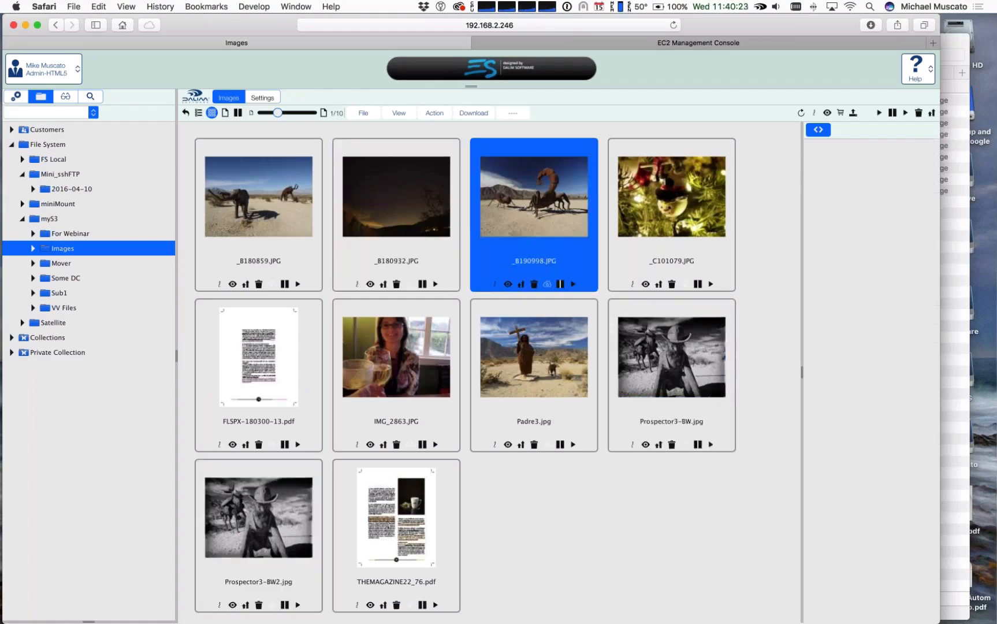
{"action": "left_click", "coordinate": [661, 204]}
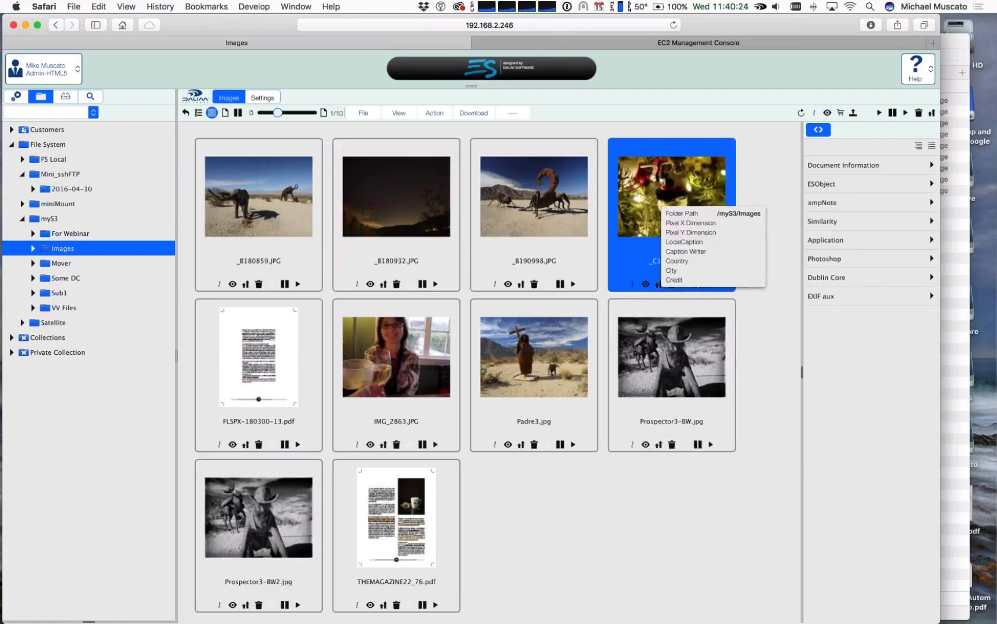
{"action": "left_click", "coordinate": [247, 206]}
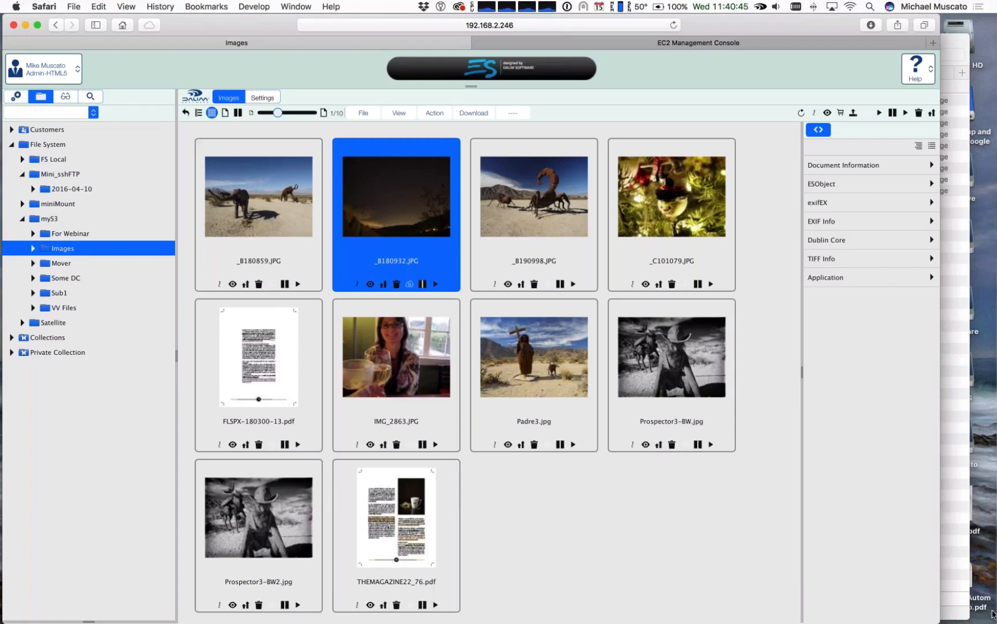
{"action": "left_click", "coordinate": [893, 615]}
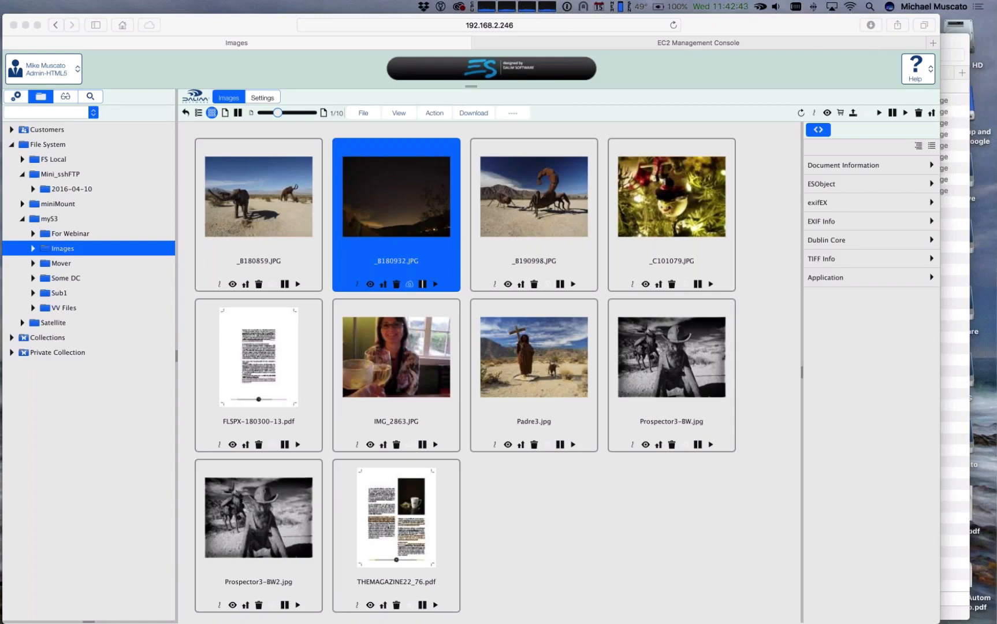
{"action": "key", "text": "super+Tab"}
{"action": "key", "text": "super+Tab"}
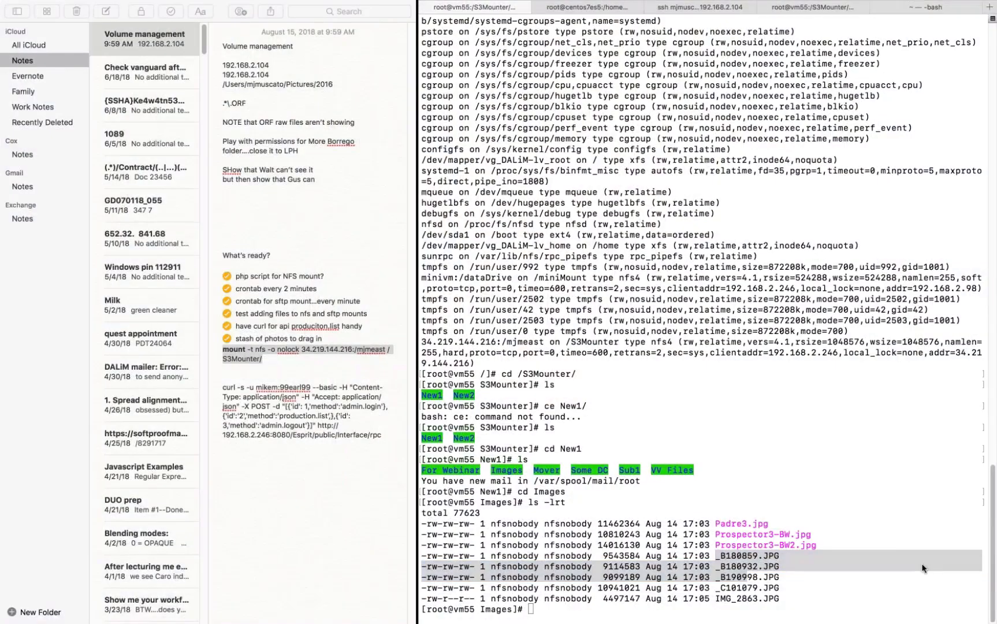
{"action": "key", "text": "super+Tab"}
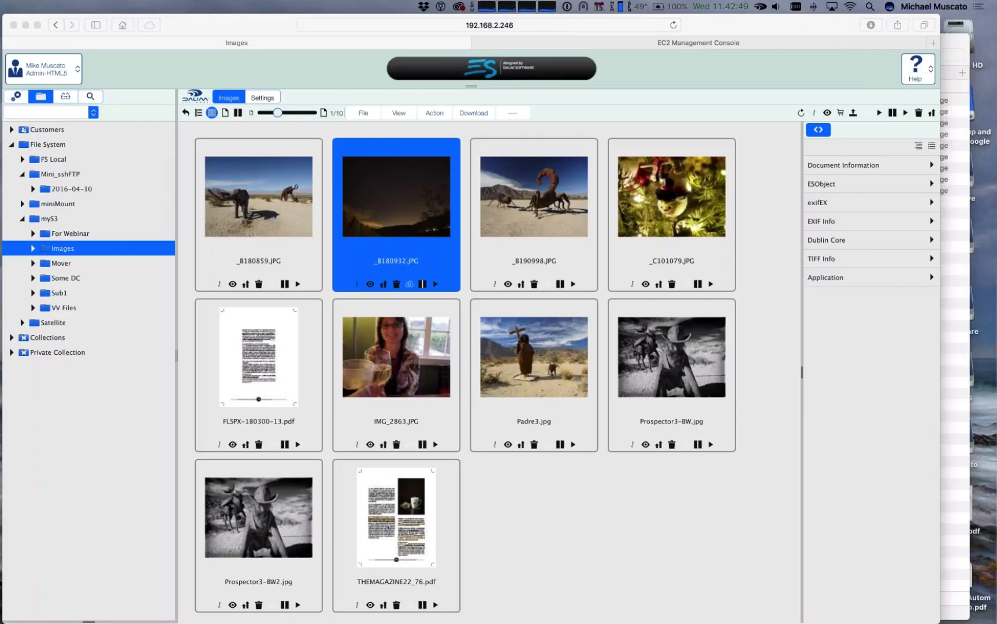
Step: Switch to Terminal, reopen esscan.php in vi in the centos7es5 session and highlight the "miniMount" => "/dataDrive" volume mapping
{"action": "key", "text": "super+Tab"}
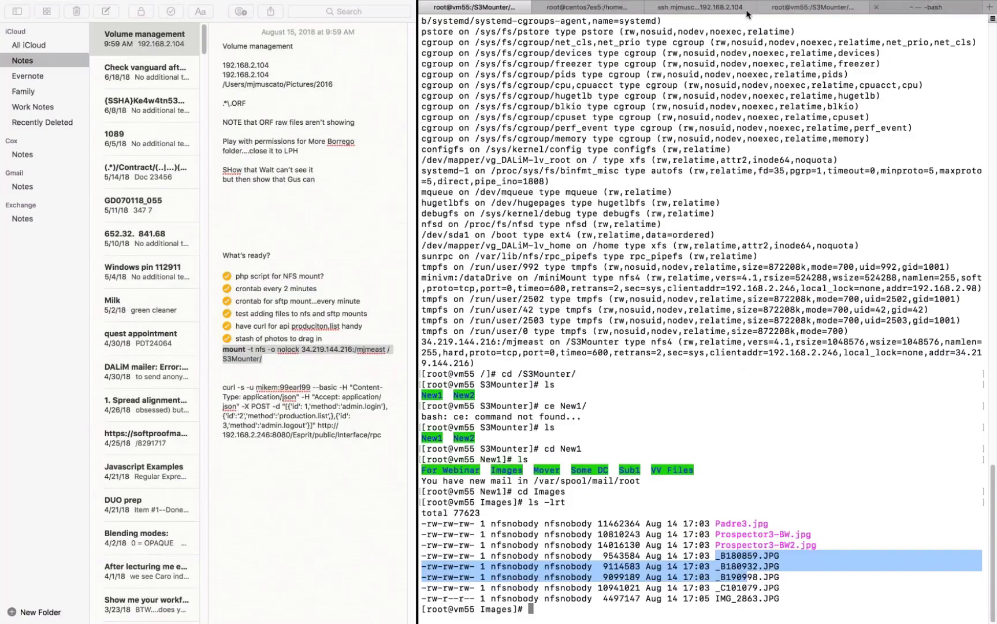
{"action": "left_click", "coordinate": [576, 8]}
{"action": "key", "text": "Up"}
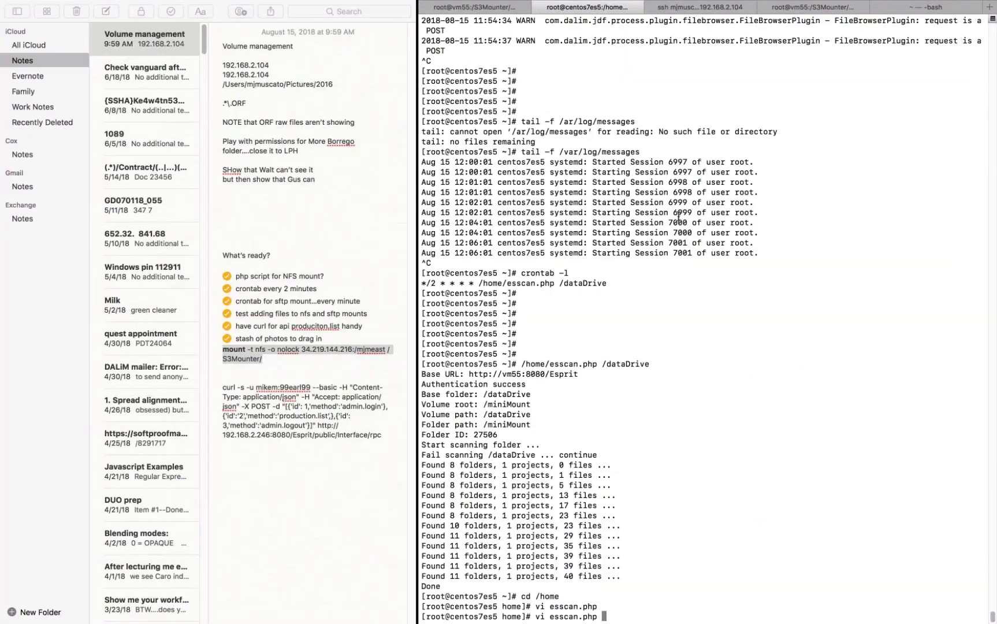
{"action": "key", "text": "Return"}
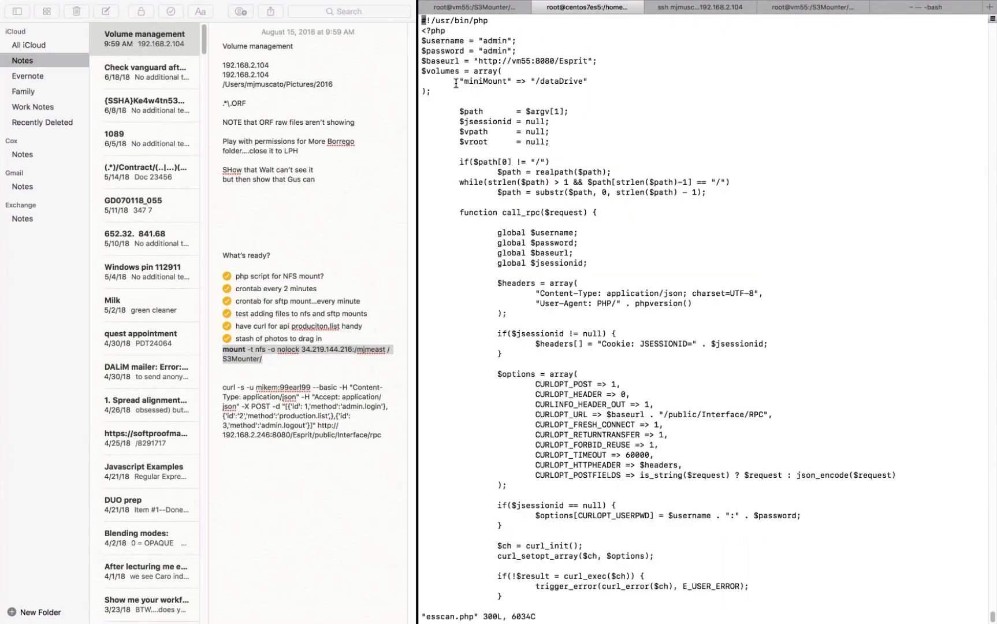
{"action": "left_click_drag", "start_coordinate": [459, 81], "coordinate": [593, 78]}
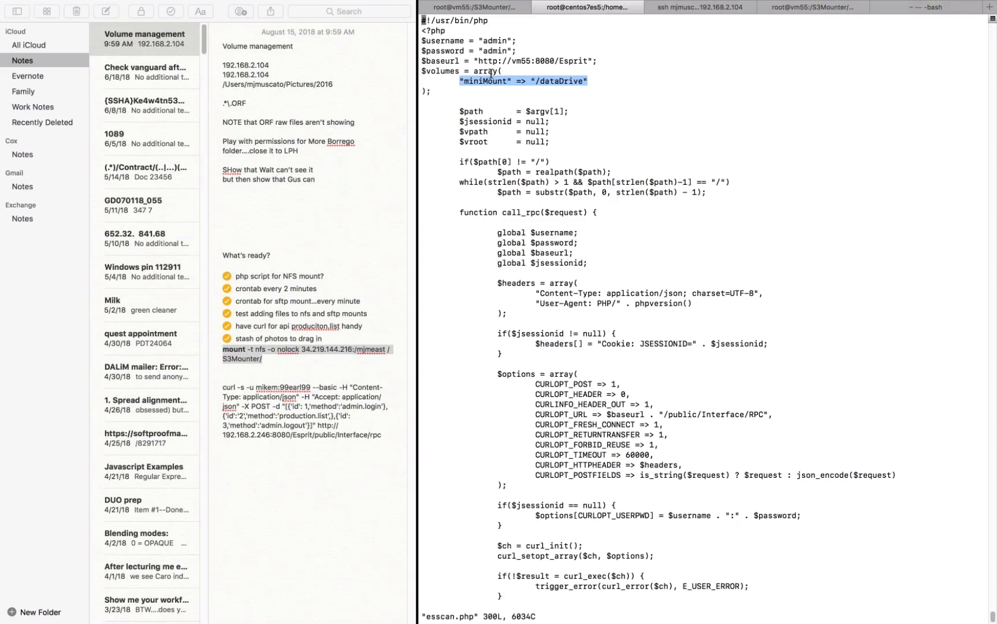
{"action": "left_click", "coordinate": [718, 112]}
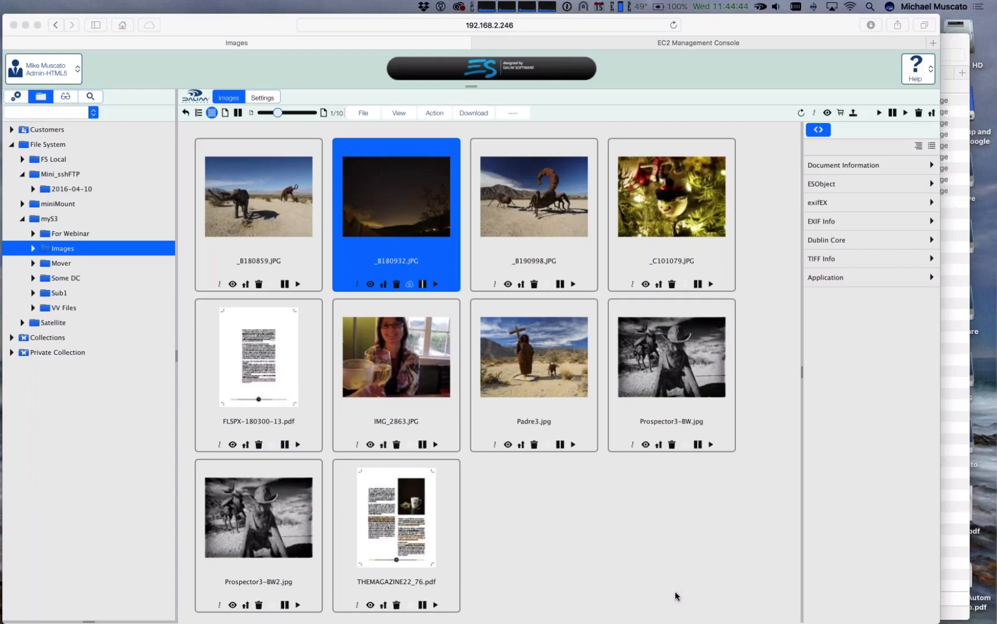
Step: Switch back to DALIM ES in Safari, open the administration area's Volumes list and view the Mini_sshFTP volume's parameters enlarged
{"action": "key", "text": "XF86AudioRaiseVolume"}
{"action": "key", "text": "XF86AudioRaiseVolume"}
{"action": "left_click", "coordinate": [645, 546]}
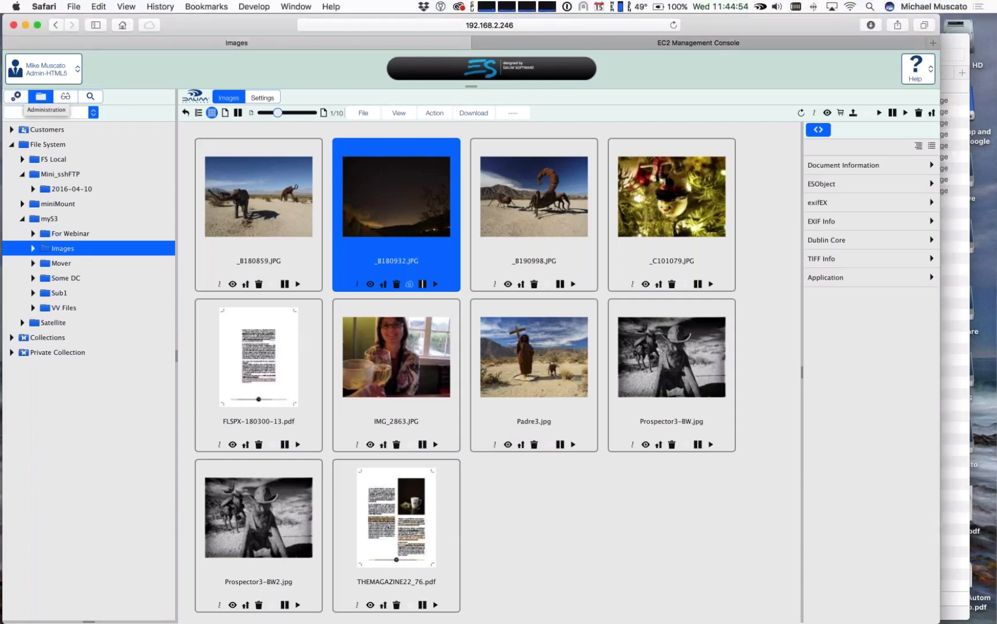
{"action": "left_click", "coordinate": [16, 95]}
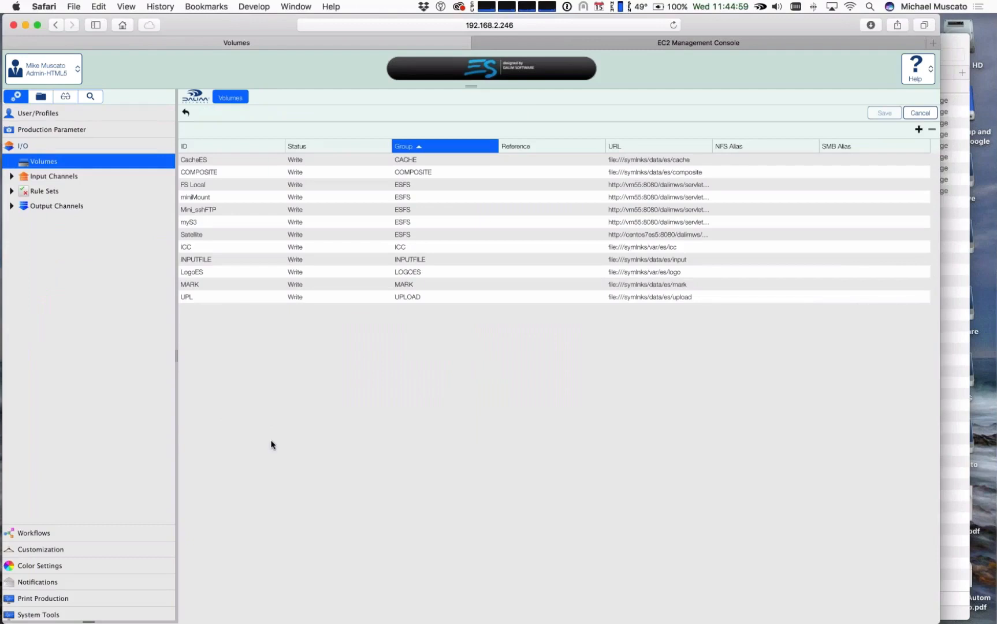
{"action": "double_click", "coordinate": [197, 212]}
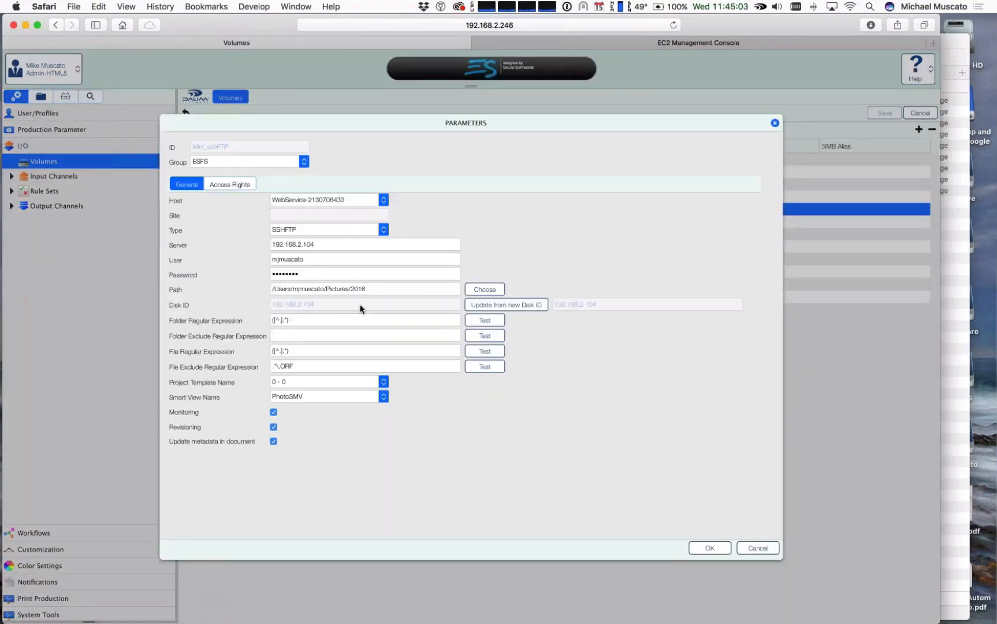
{"action": "scroll", "coordinate": [360, 309], "scroll_direction": "up", "scroll_amount": 2}
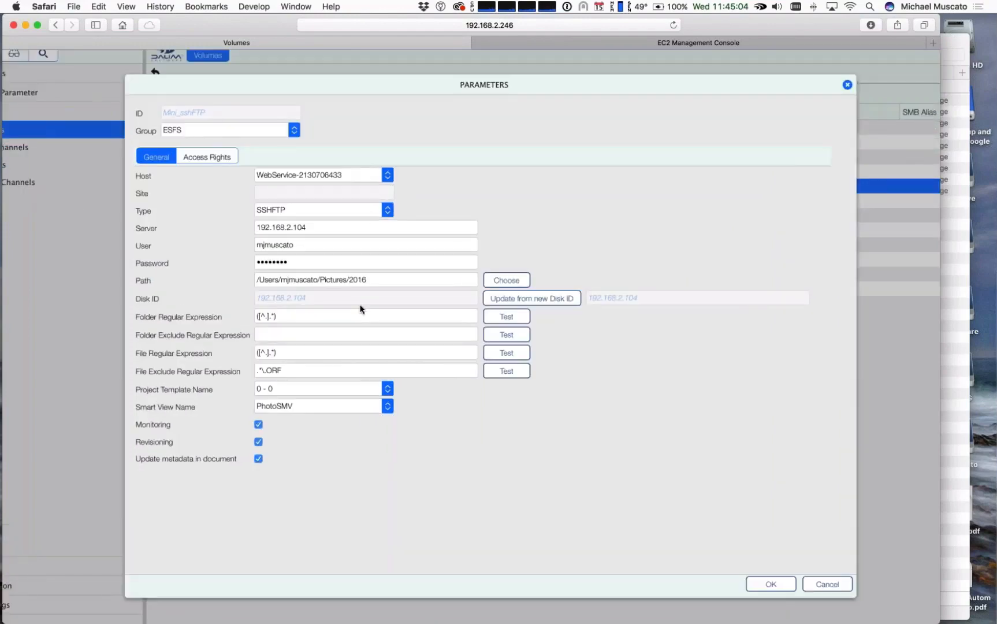
{"action": "scroll", "coordinate": [360, 309], "scroll_direction": "up", "scroll_amount": 3}
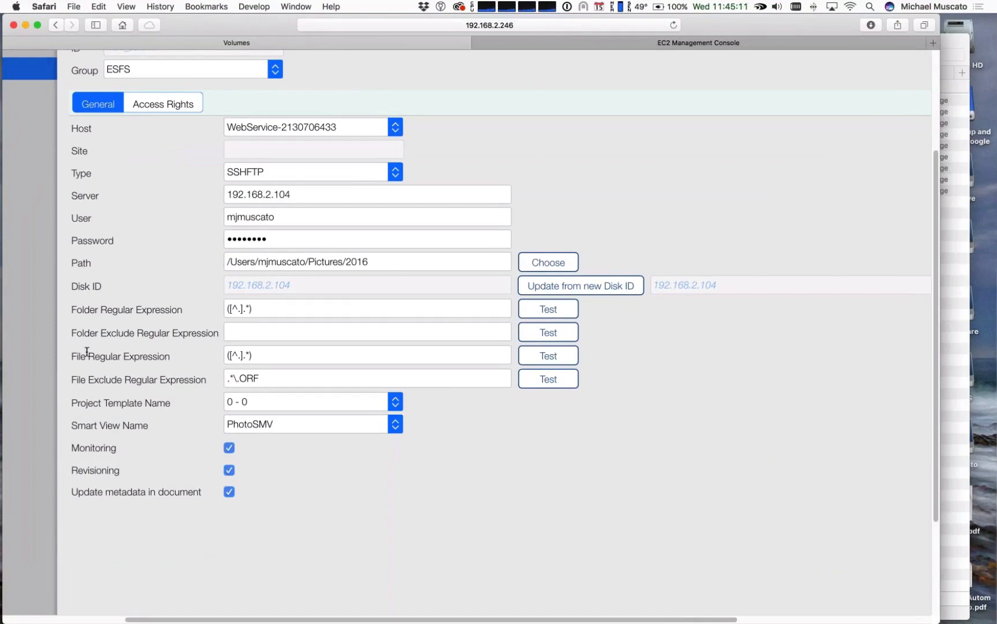
Step: Point out the file and folder regular expression fields of the Mini_sshFTP volume, including the folder exclude field, and close its parameters without saving
{"action": "left_click", "coordinate": [205, 350]}
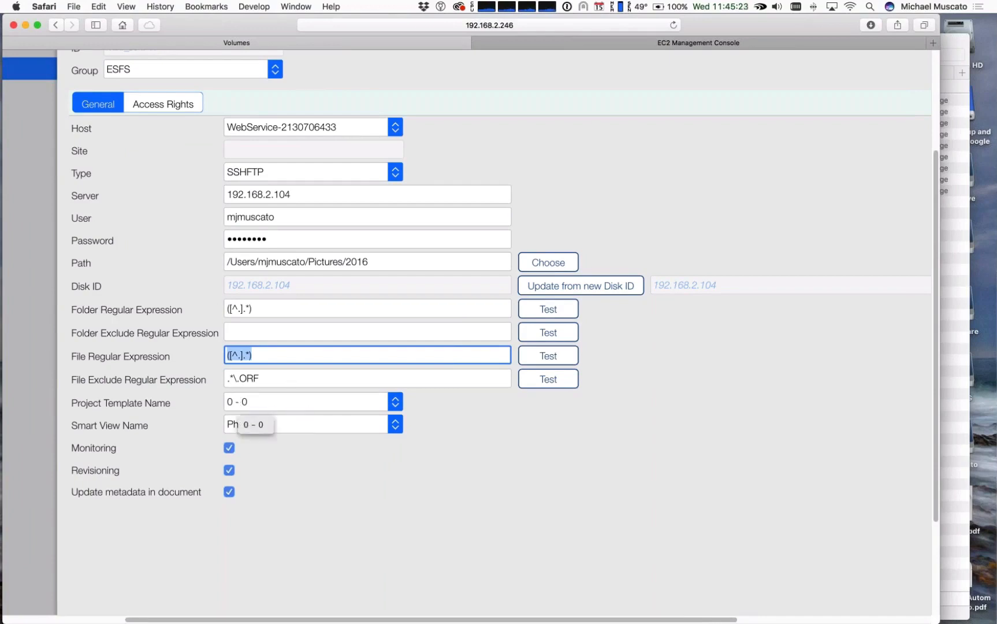
{"action": "left_click", "coordinate": [272, 333]}
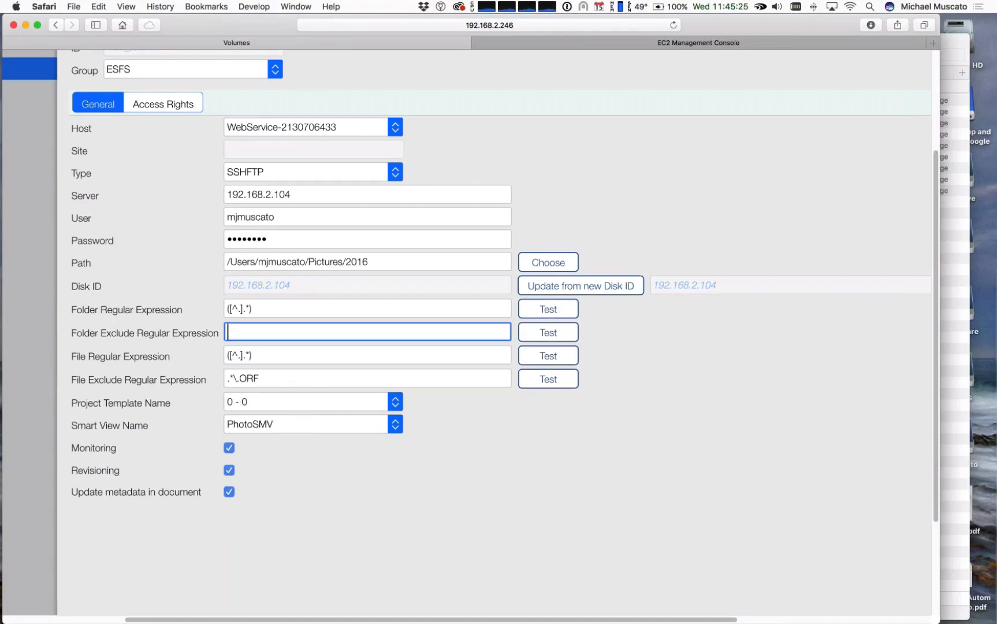
{"action": "left_click", "coordinate": [269, 309]}
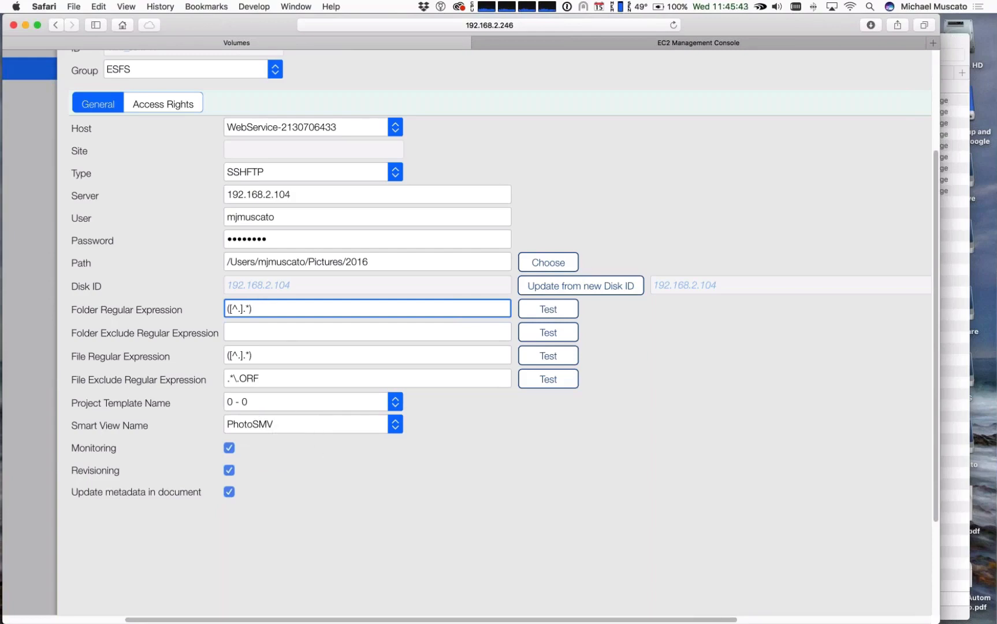
{"action": "scroll", "coordinate": [376, 428], "scroll_direction": "down", "scroll_amount": 5}
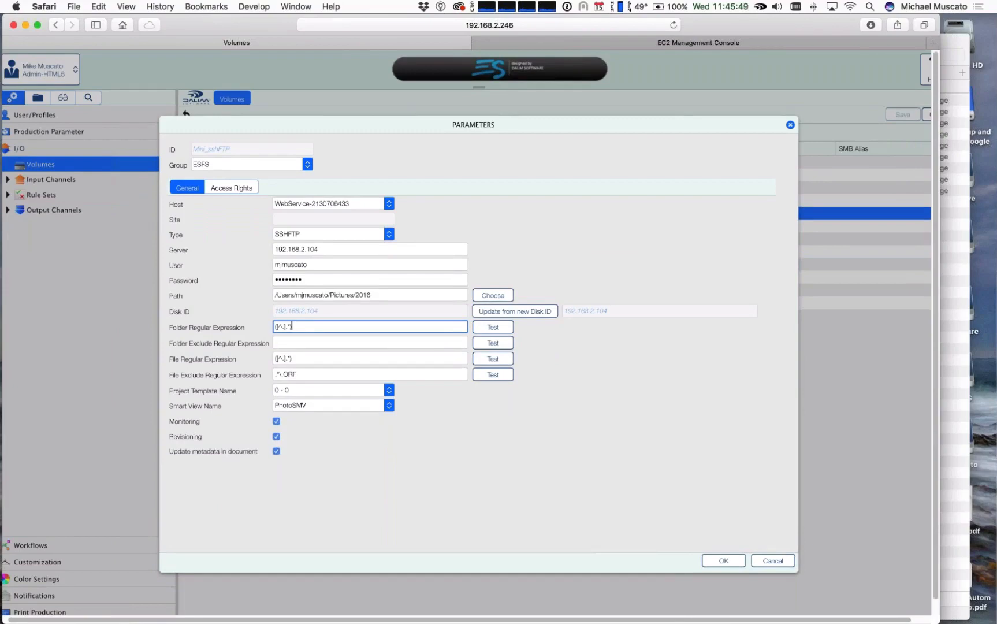
{"action": "left_click", "coordinate": [763, 562]}
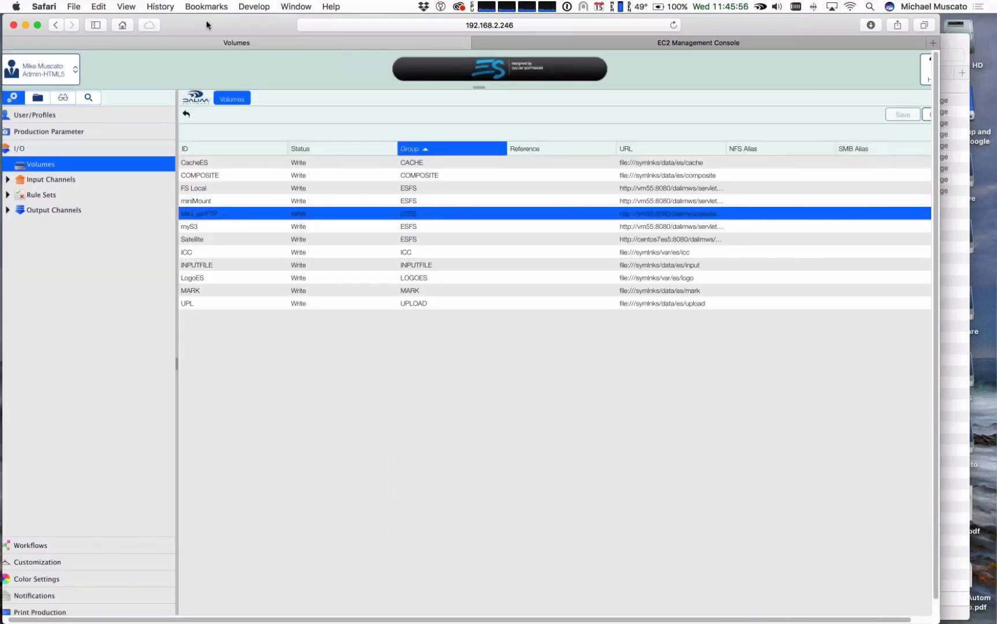
Step: Return to the folder view, collapse myS3 and expand the miniMount volume down to its August folder
{"action": "left_click_drag", "start_coordinate": [206, 25], "coordinate": [210, 25]}
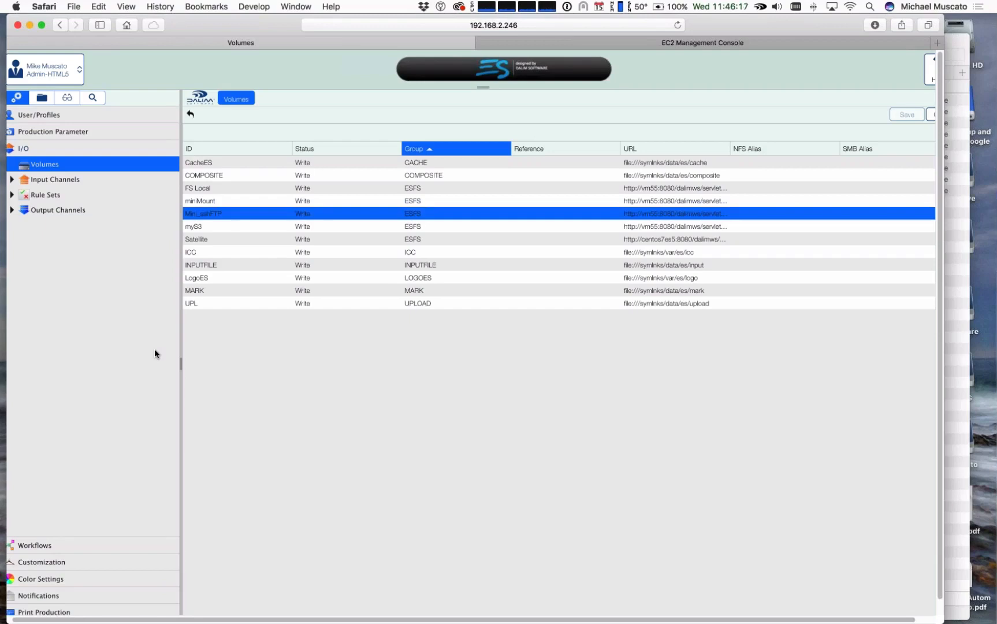
{"action": "mouse_move", "coordinate": [0, 358]}
{"action": "left_click", "coordinate": [42, 97]}
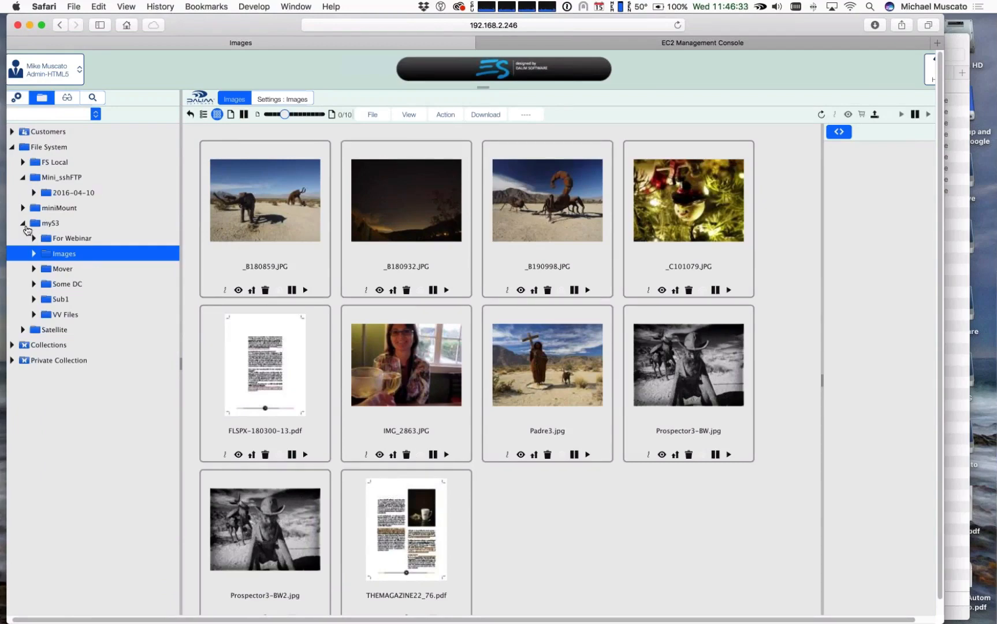
{"action": "left_click", "coordinate": [23, 223]}
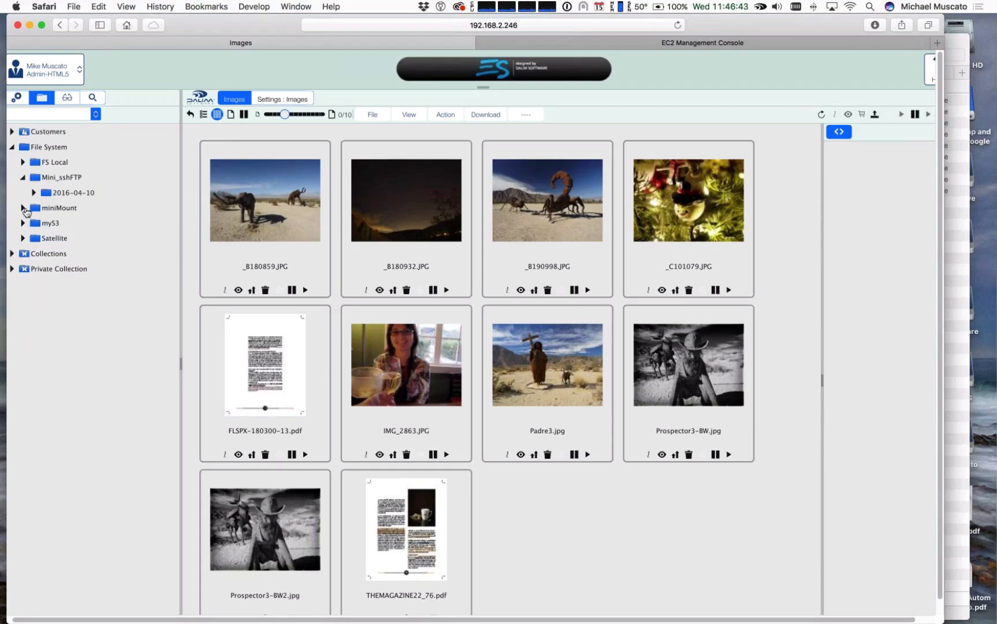
{"action": "left_click", "coordinate": [24, 208]}
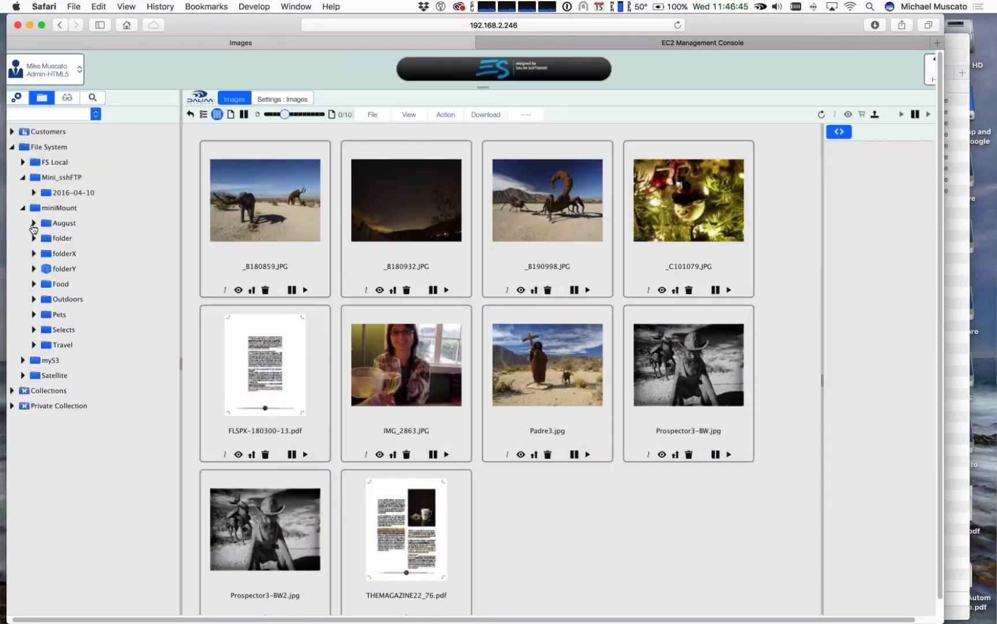
{"action": "left_click", "coordinate": [32, 225]}
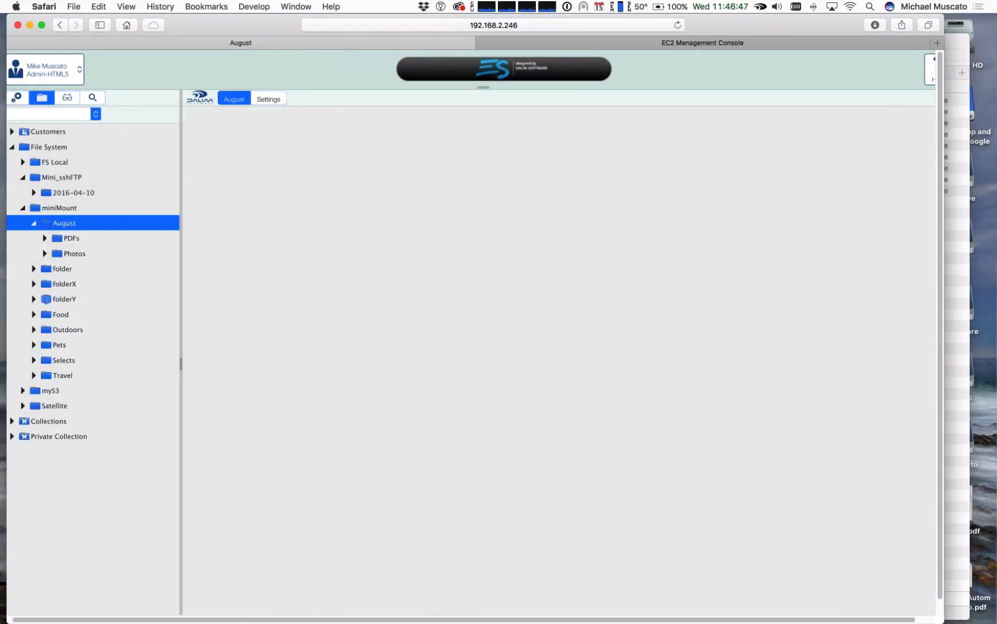
Step: Look through the PDFs and Photos subfolders of August and return to the August folder
{"action": "left_click", "coordinate": [66, 238]}
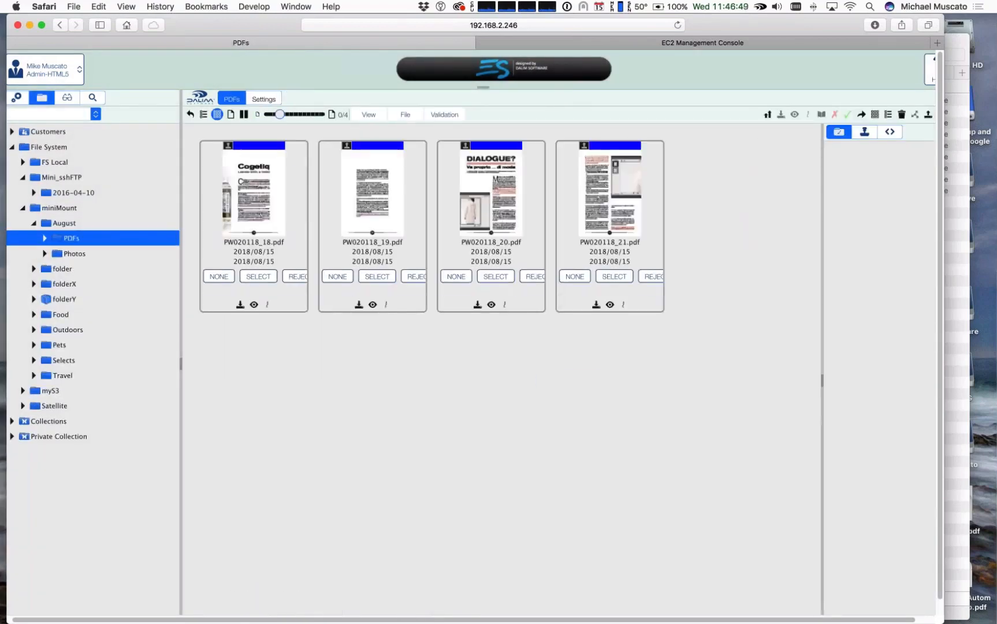
{"action": "left_click", "coordinate": [65, 256]}
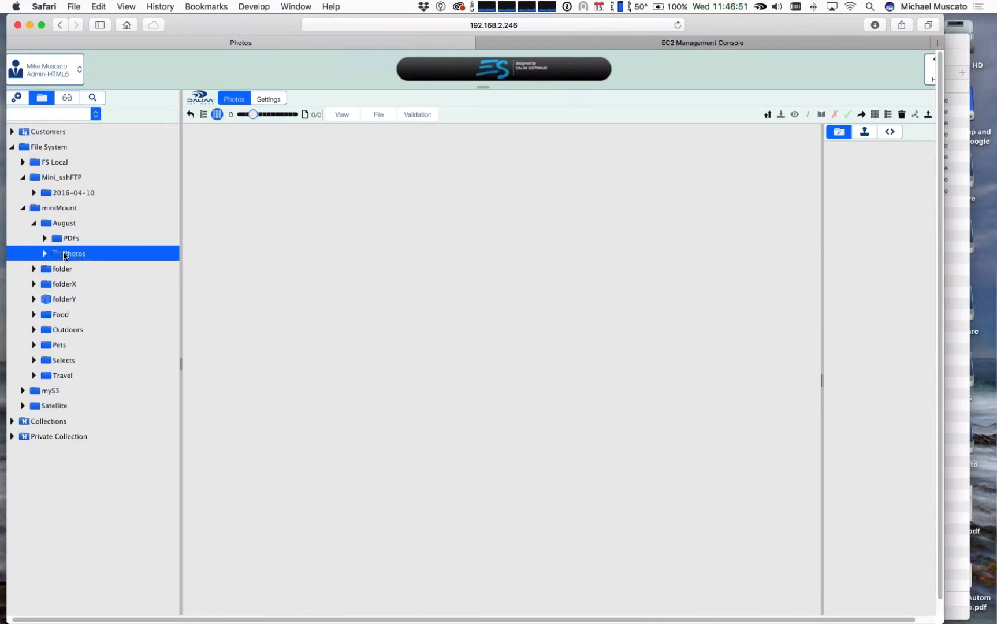
{"action": "left_click", "coordinate": [80, 224]}
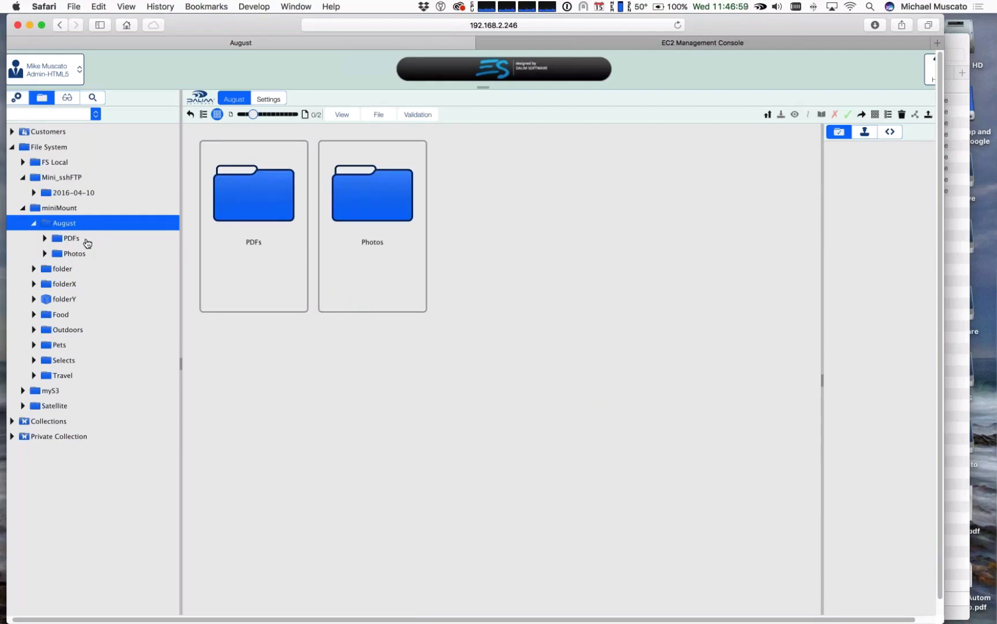
{"action": "left_click", "coordinate": [84, 243]}
{"action": "left_click", "coordinate": [82, 254]}
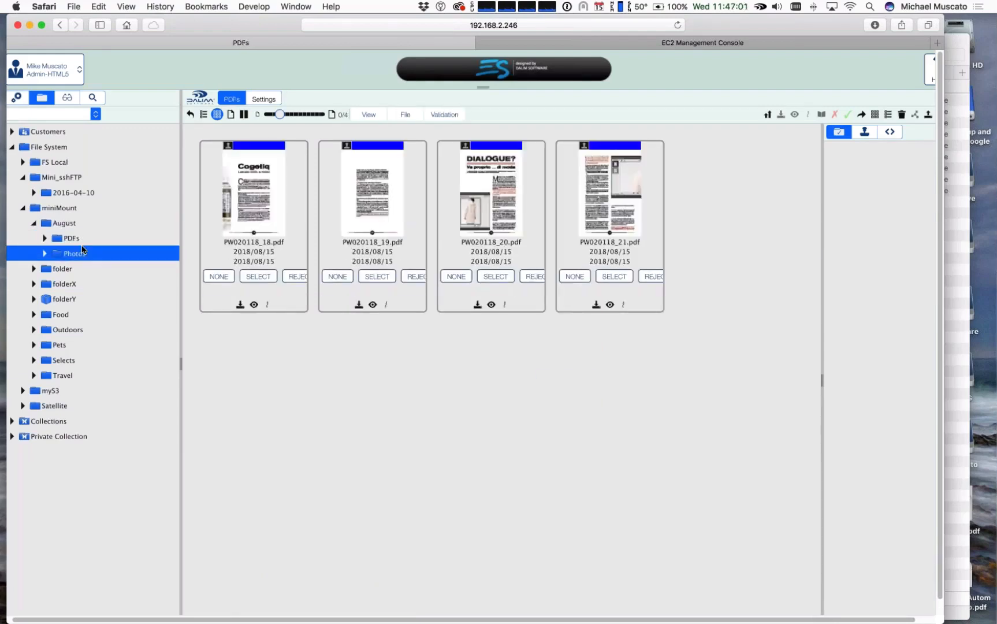
{"action": "left_click", "coordinate": [79, 238]}
{"action": "left_click", "coordinate": [74, 223]}
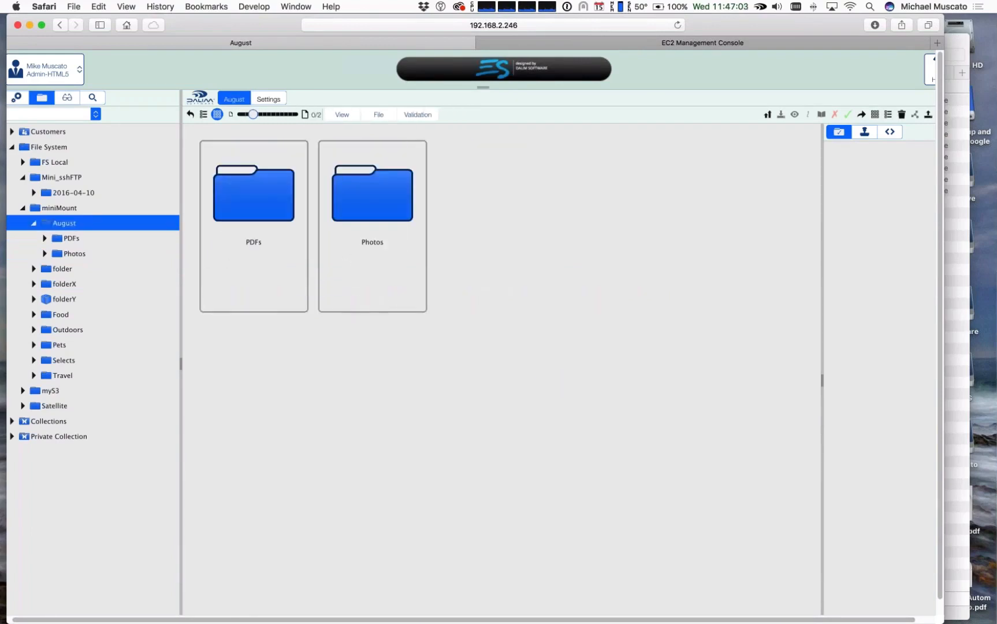
Step: Create a project from the August folder with customer Acme and project template Two Step, and save it
{"action": "right_click", "coordinate": [67, 225]}
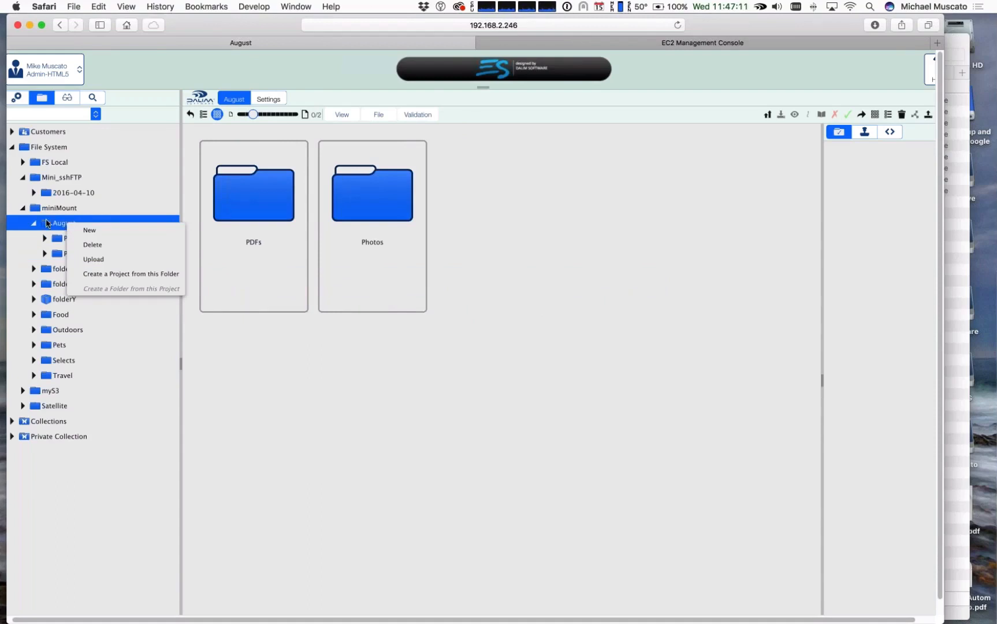
{"action": "left_click", "coordinate": [140, 278]}
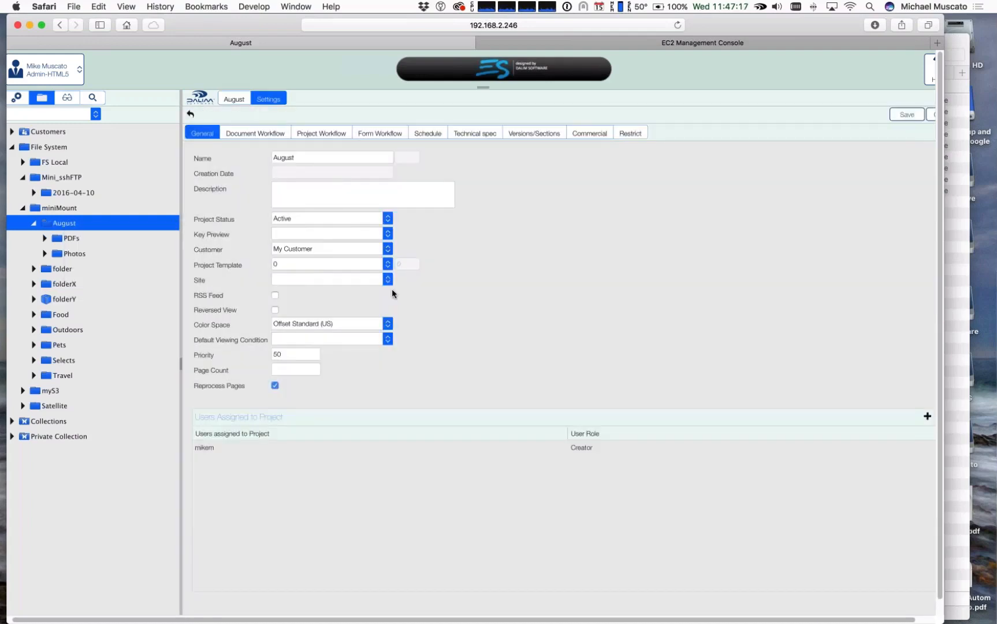
{"action": "left_click", "coordinate": [385, 248]}
{"action": "left_click", "coordinate": [340, 263]}
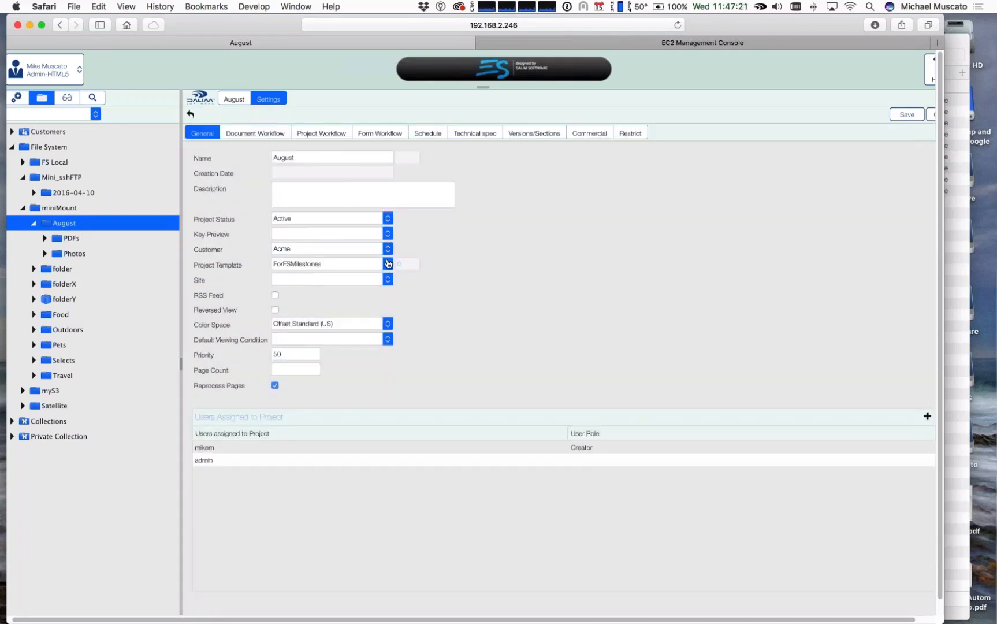
{"action": "left_click", "coordinate": [387, 264]}
{"action": "key", "text": "Down"}
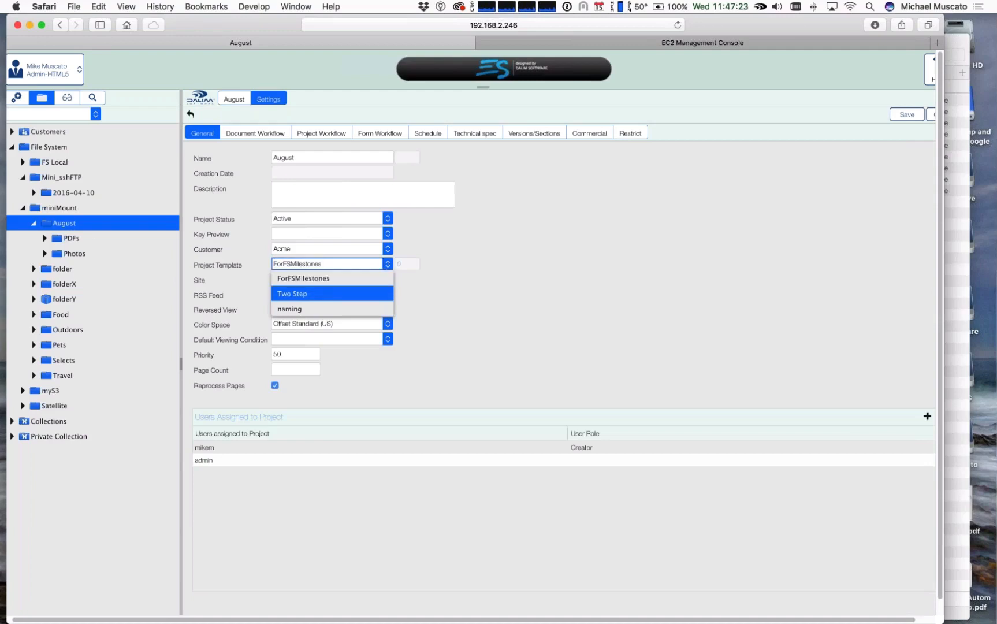
{"action": "key", "text": "Return"}
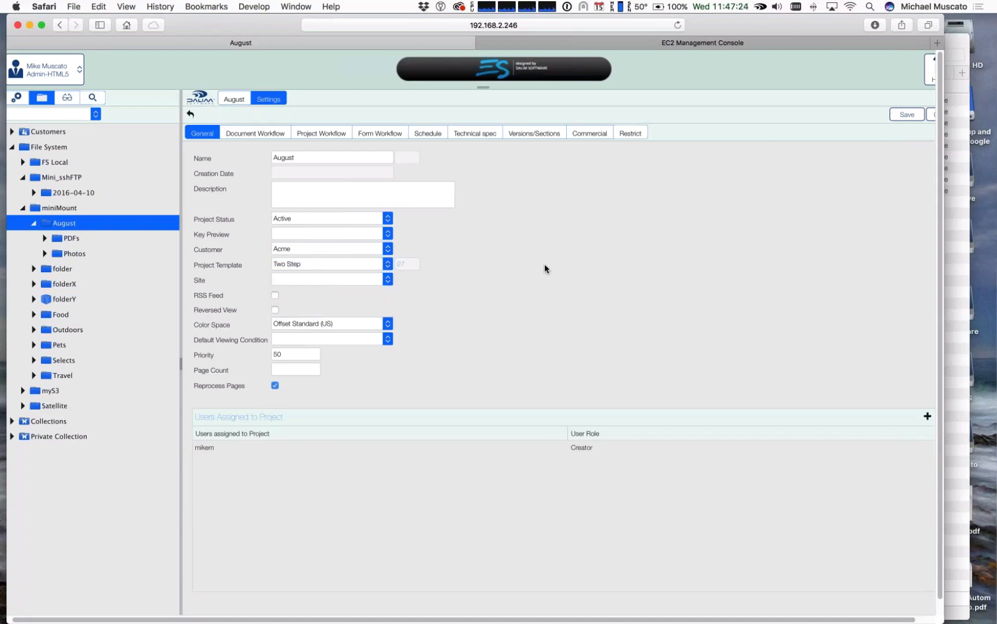
{"action": "left_click", "coordinate": [904, 115]}
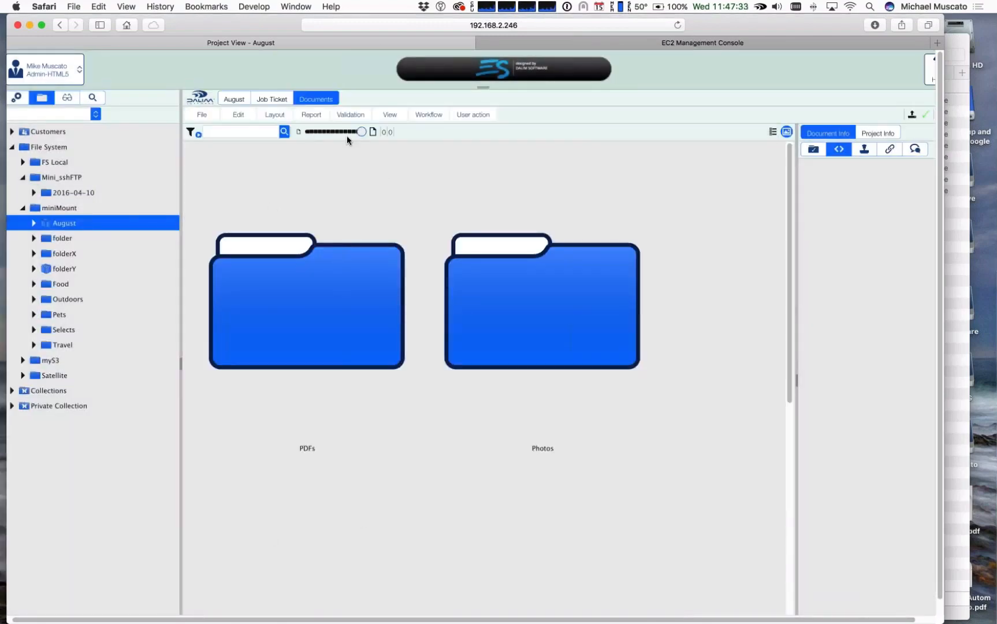
Step: Reduce the thumbnail size in the August project view and compare the project with the ordinary Food and Outdoors folders
{"action": "left_click", "coordinate": [329, 132]}
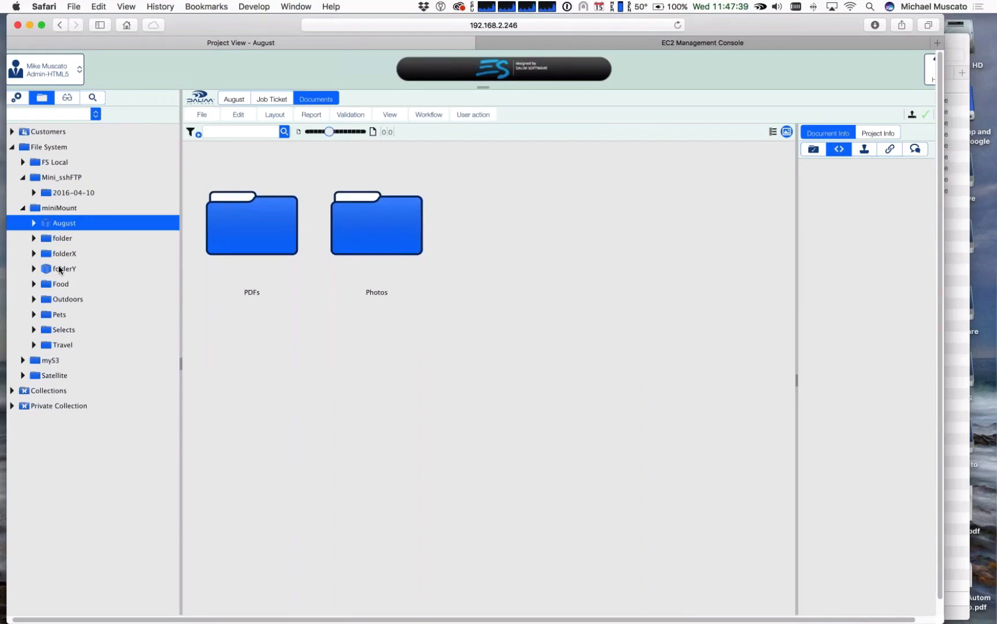
{"action": "left_click", "coordinate": [60, 283]}
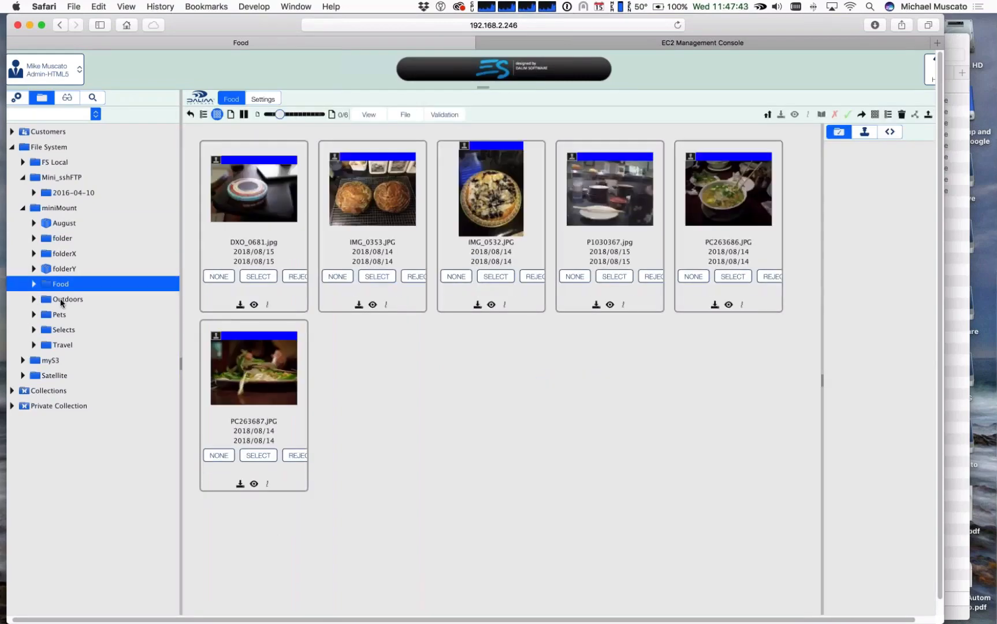
{"action": "left_click", "coordinate": [61, 300]}
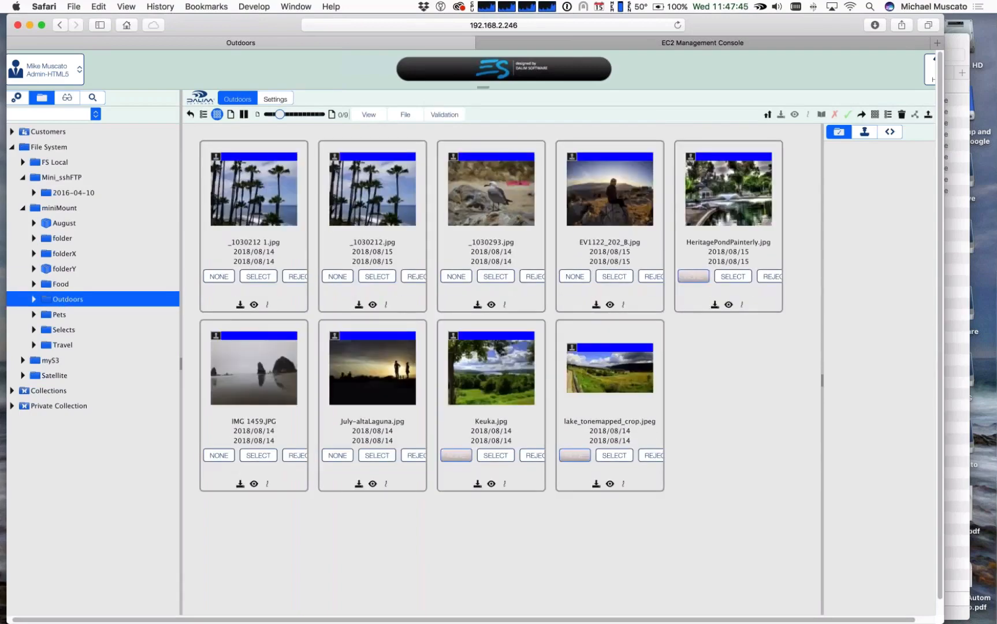
{"action": "left_click", "coordinate": [64, 223]}
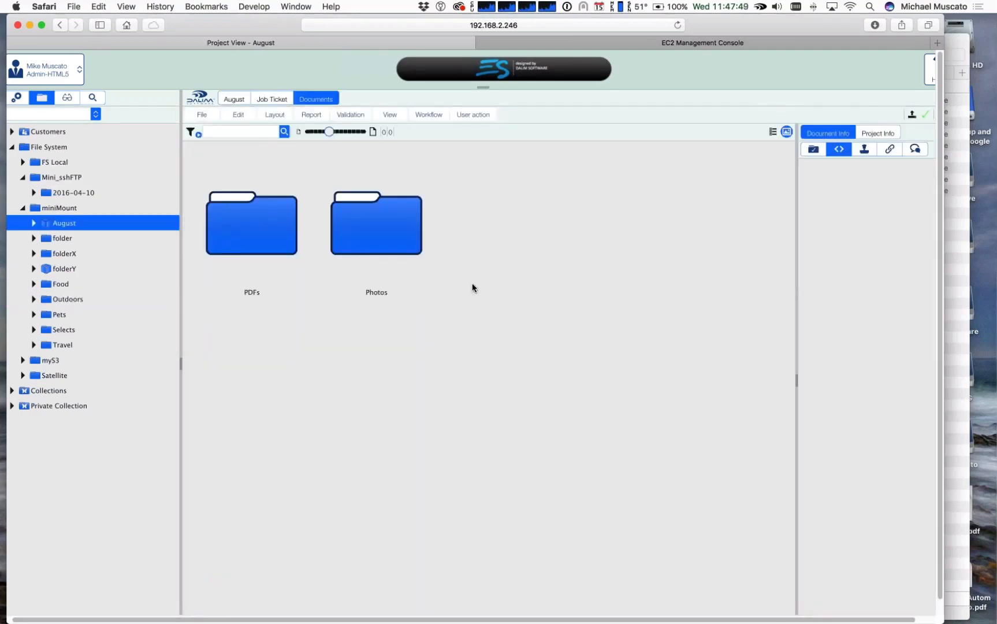
Step: Expand Customers and Acme, view the PDFs folder of the August project, and collapse the project again
{"action": "left_click", "coordinate": [12, 131]}
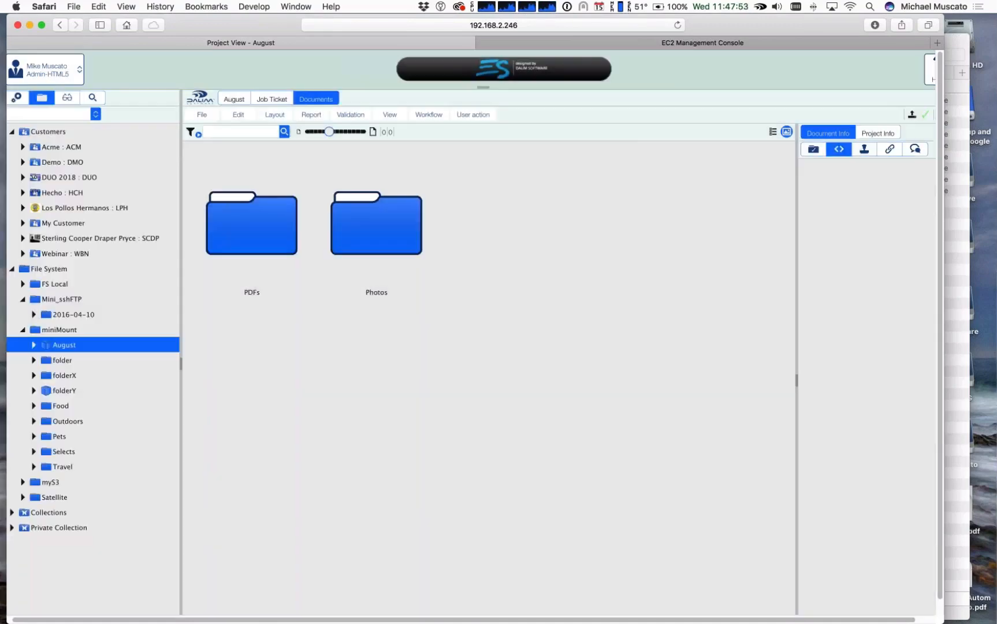
{"action": "left_click", "coordinate": [62, 147]}
{"action": "double_click", "coordinate": [280, 211]}
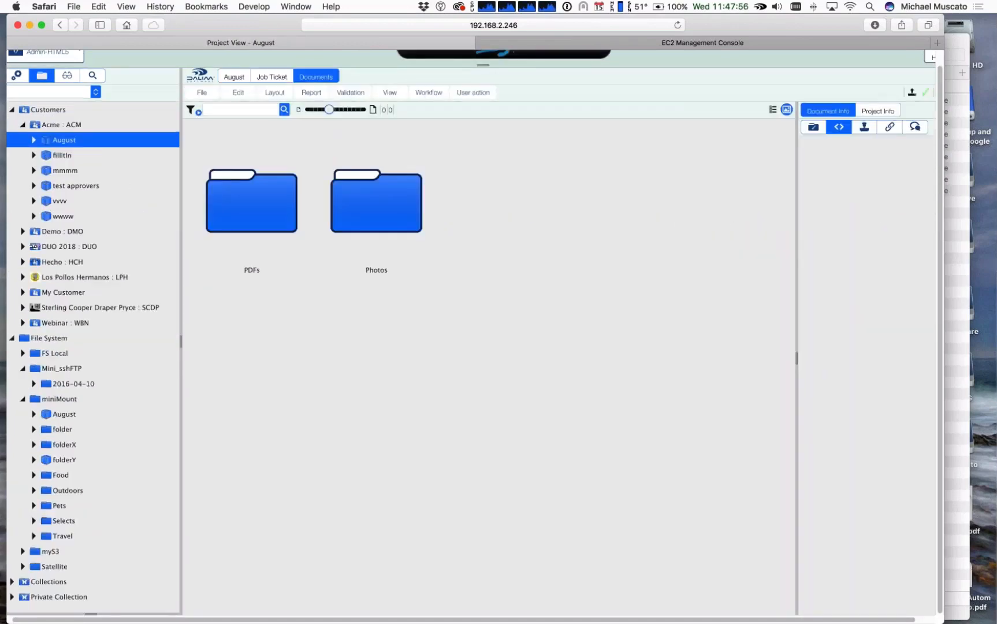
{"action": "double_click", "coordinate": [267, 207]}
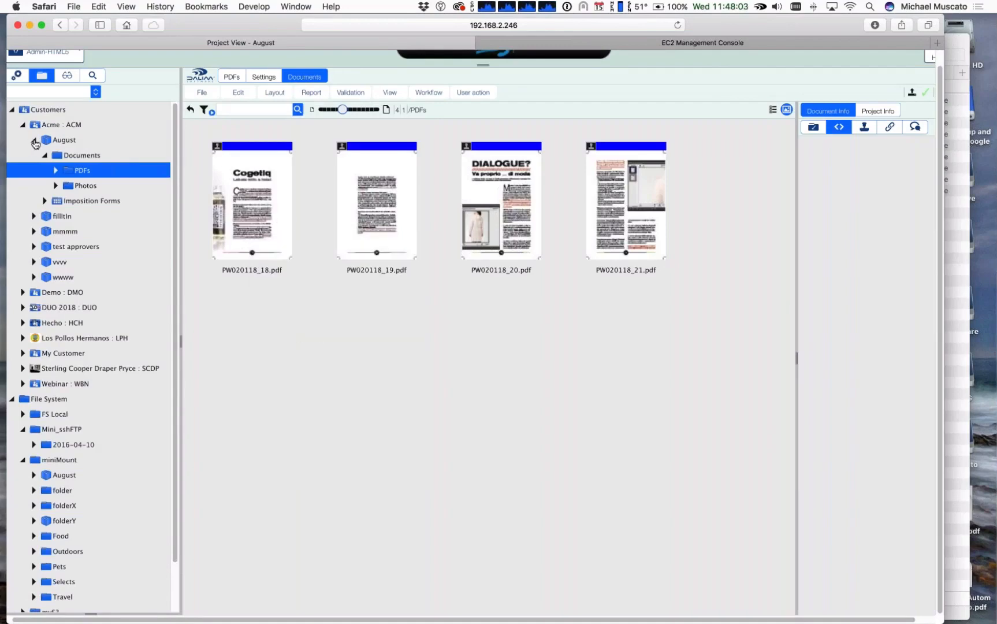
{"action": "left_click", "coordinate": [33, 139]}
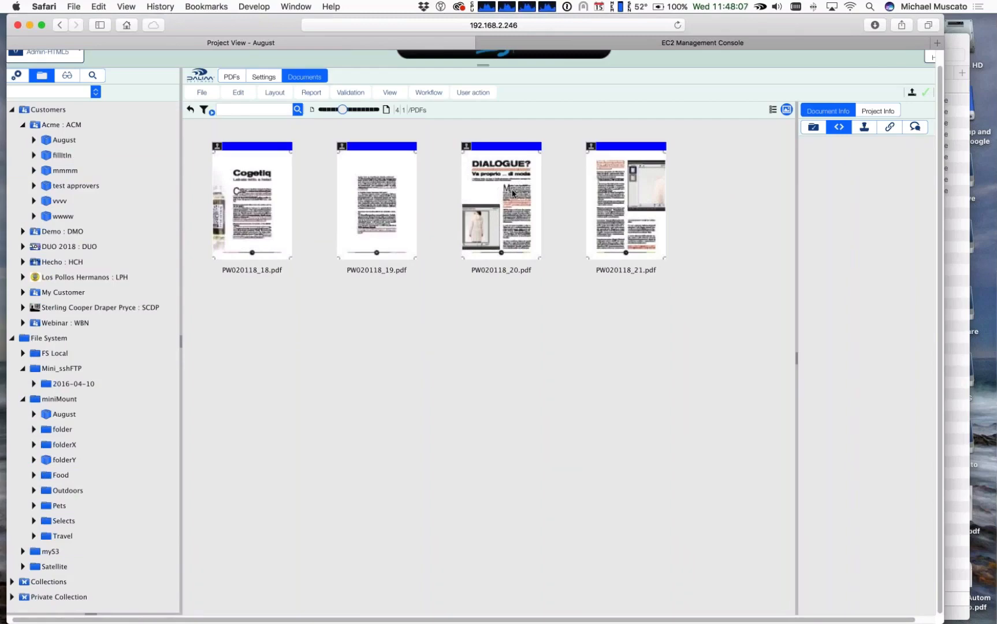
Step: Turn the August project in the miniMount volume back into an ordinary folder
{"action": "left_click", "coordinate": [47, 415]}
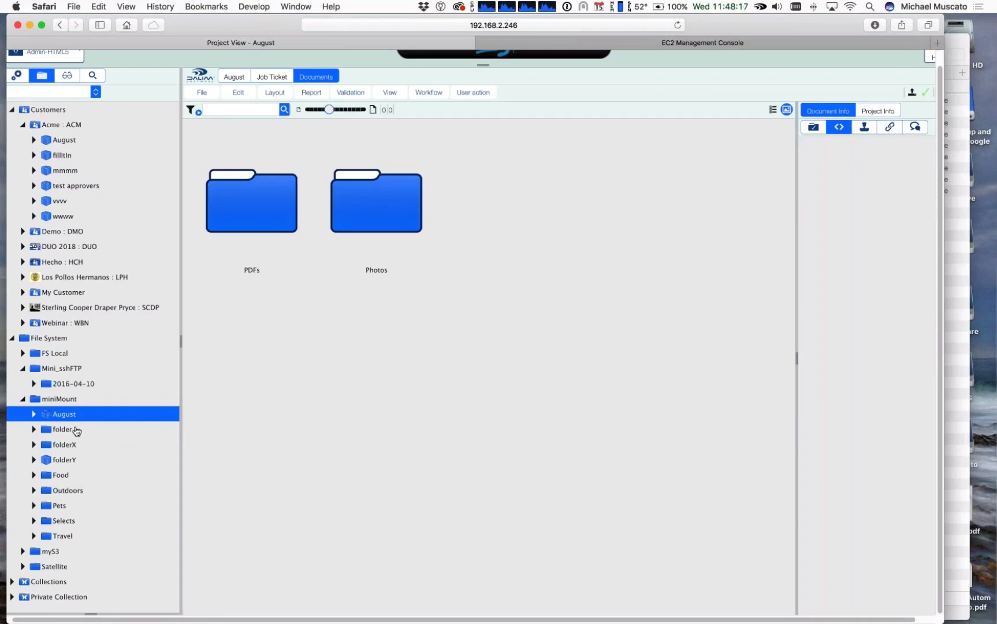
{"action": "right_click", "coordinate": [44, 416]}
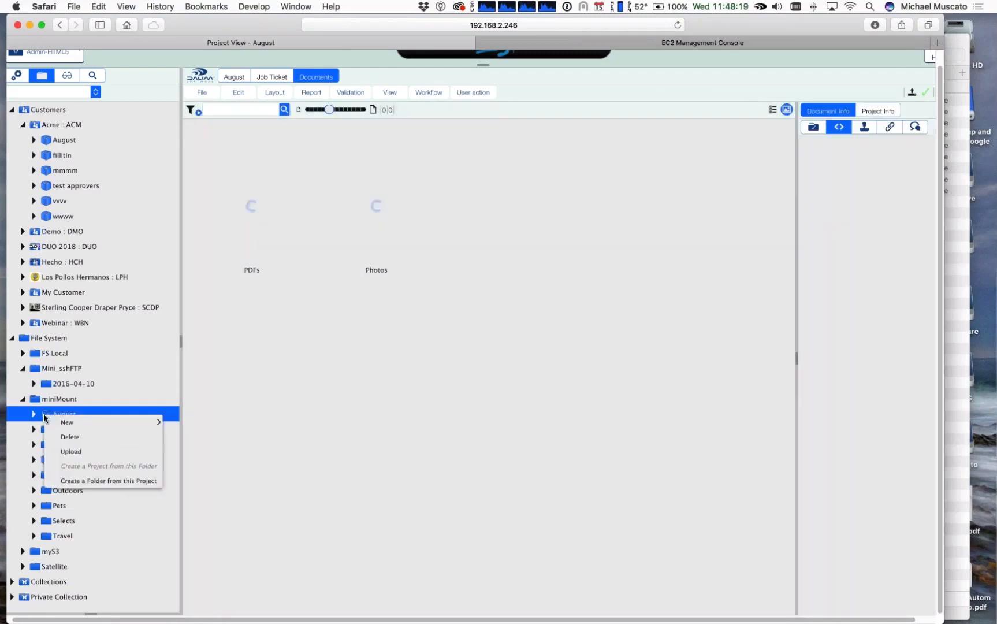
{"action": "left_click", "coordinate": [145, 481]}
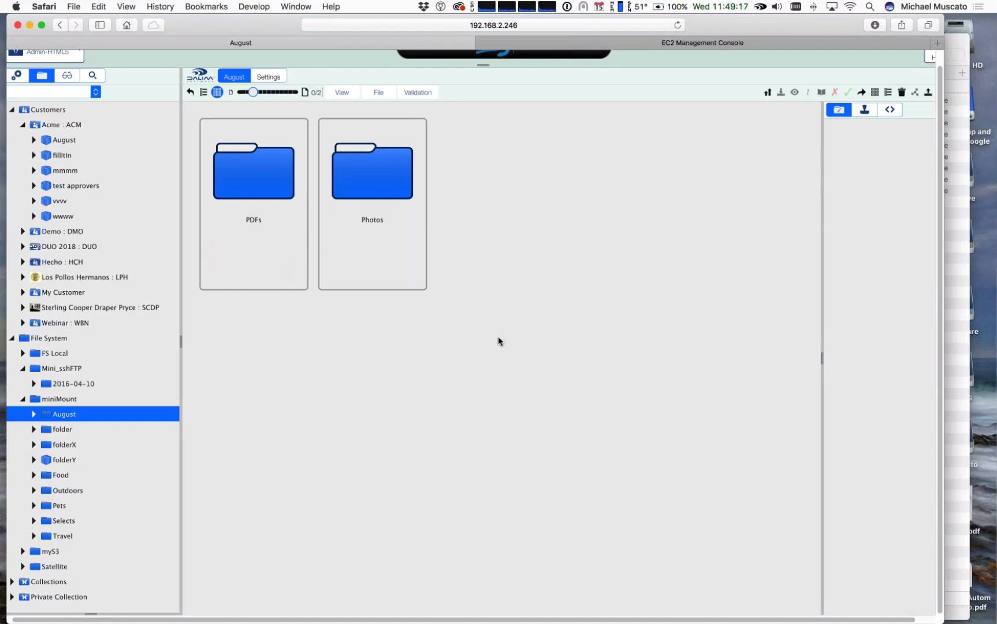
{"action": "scroll", "coordinate": [499, 340], "scroll_direction": "up", "scroll_amount": 2}
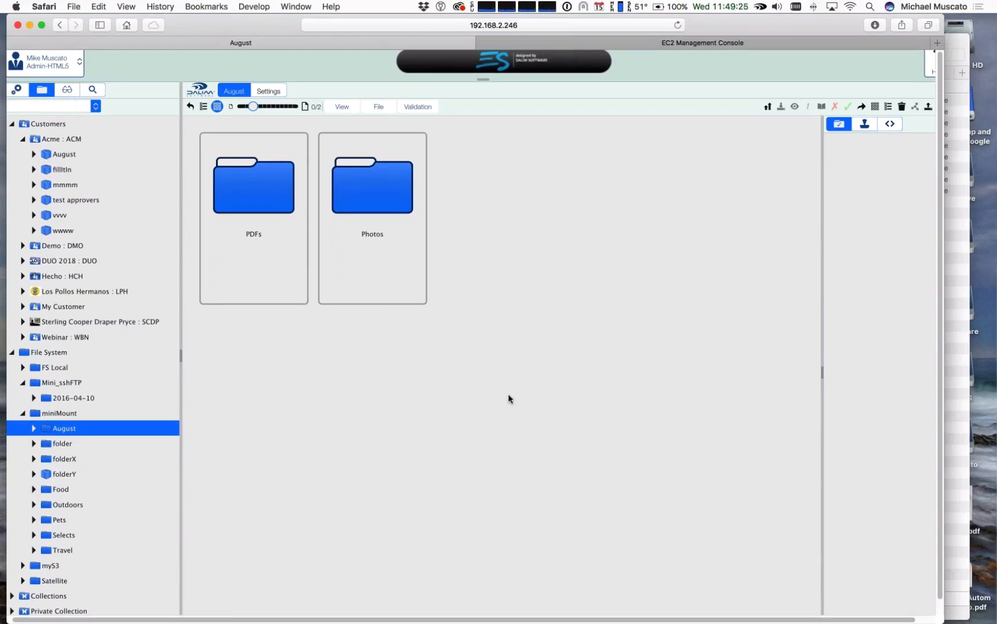
Step: Switch to Finder to view the files in the Outdoors folder and return to the browser
{"action": "key", "text": "super+Tab"}
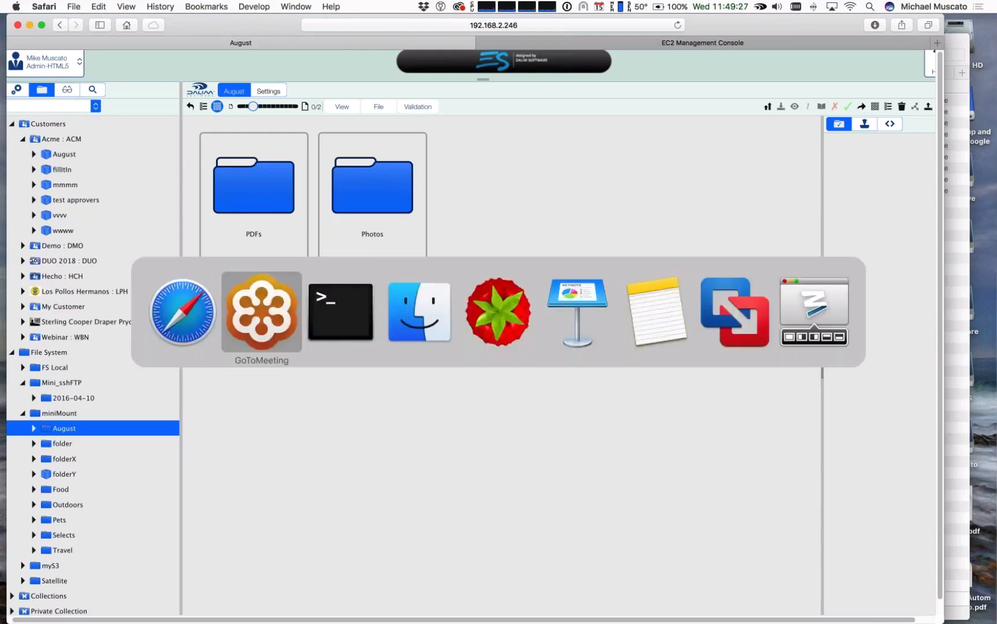
{"action": "left_click", "coordinate": [451, 311]}
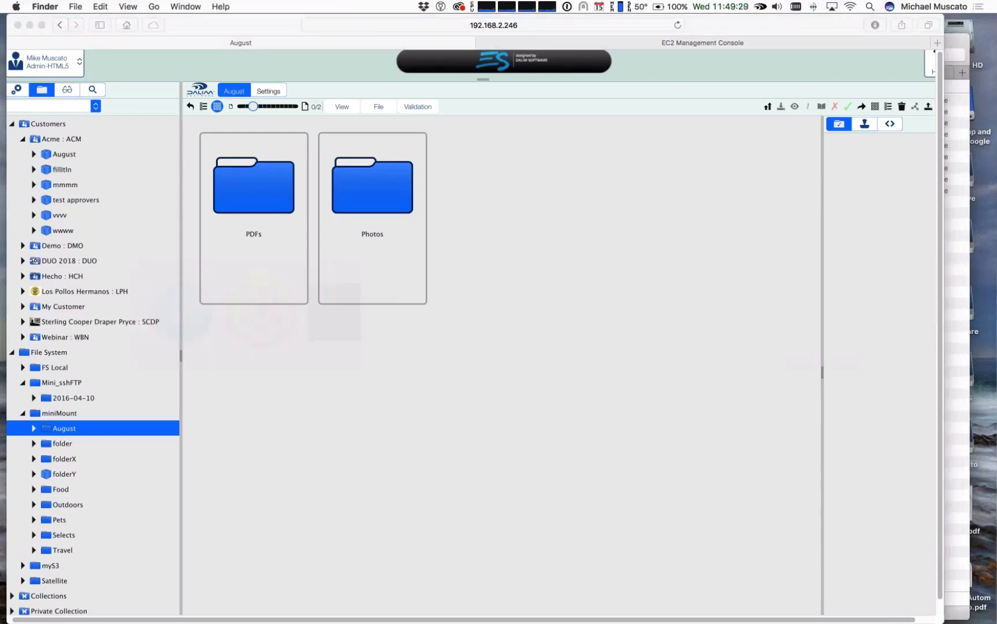
{"action": "left_click", "coordinate": [570, 98]}
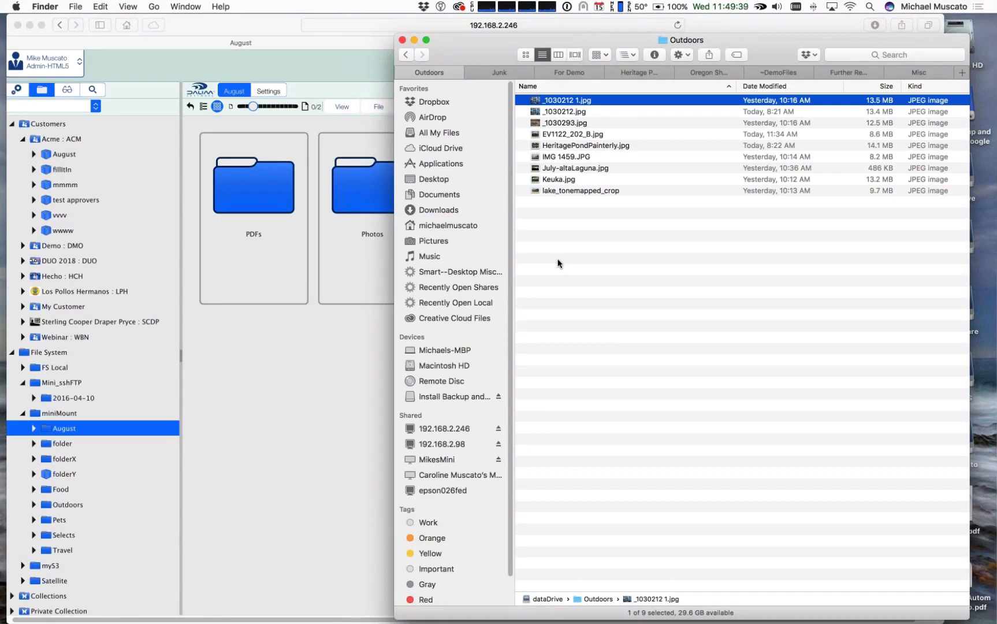
{"action": "left_click", "coordinate": [8, 93]}
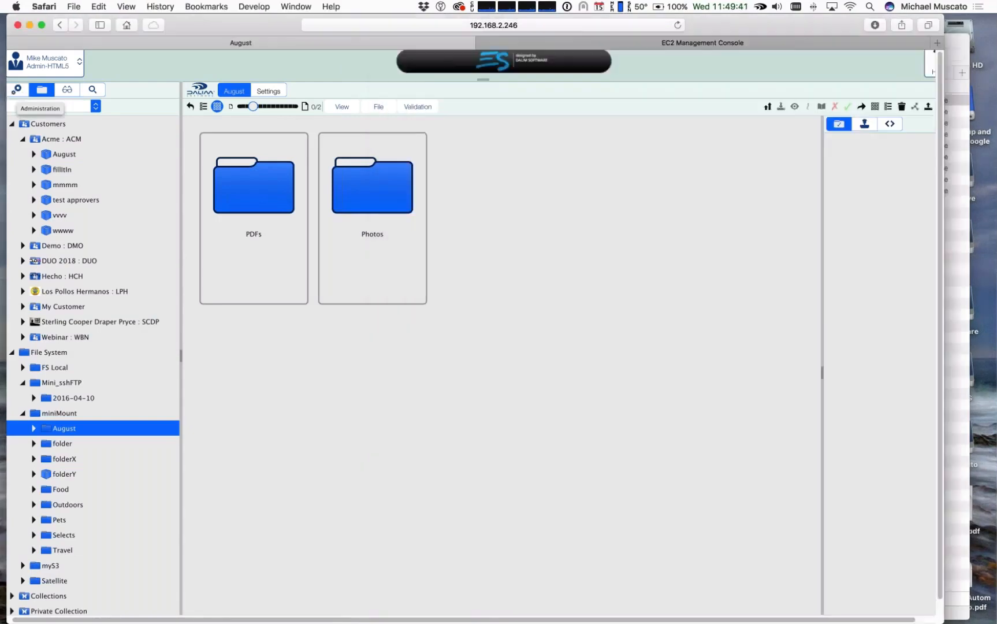
Step: Open the FileMonitor input channel in the administration area and examine the check intervals and paths of its input pipes
{"action": "left_click", "coordinate": [16, 91]}
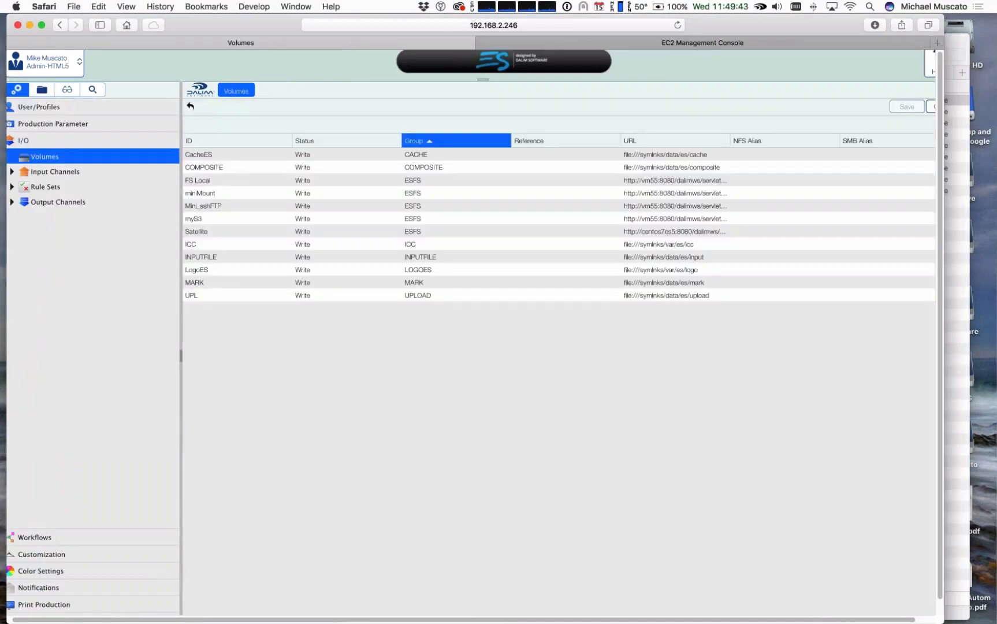
{"action": "left_click", "coordinate": [12, 171]}
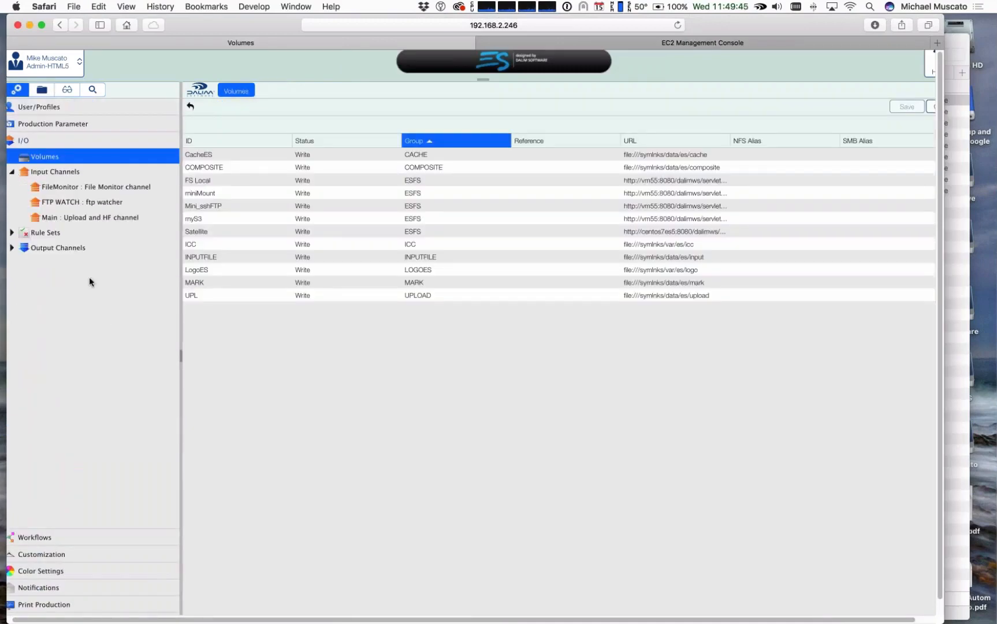
{"action": "left_click", "coordinate": [93, 187]}
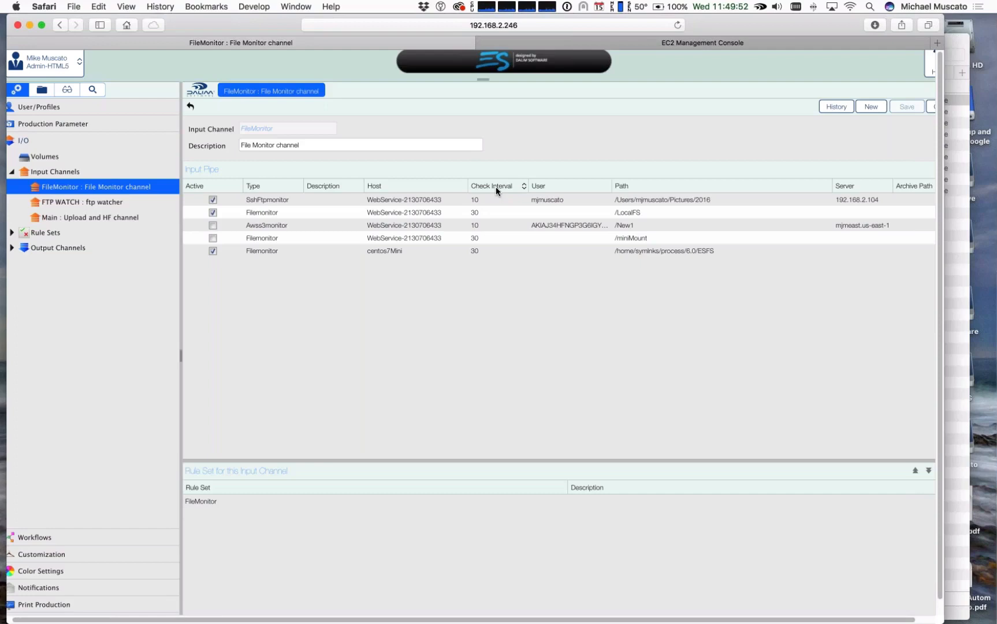
{"action": "scroll", "coordinate": [495, 187], "scroll_direction": "up", "scroll_amount": 5}
{"action": "scroll", "coordinate": [495, 187], "scroll_direction": "left", "scroll_amount": 3}
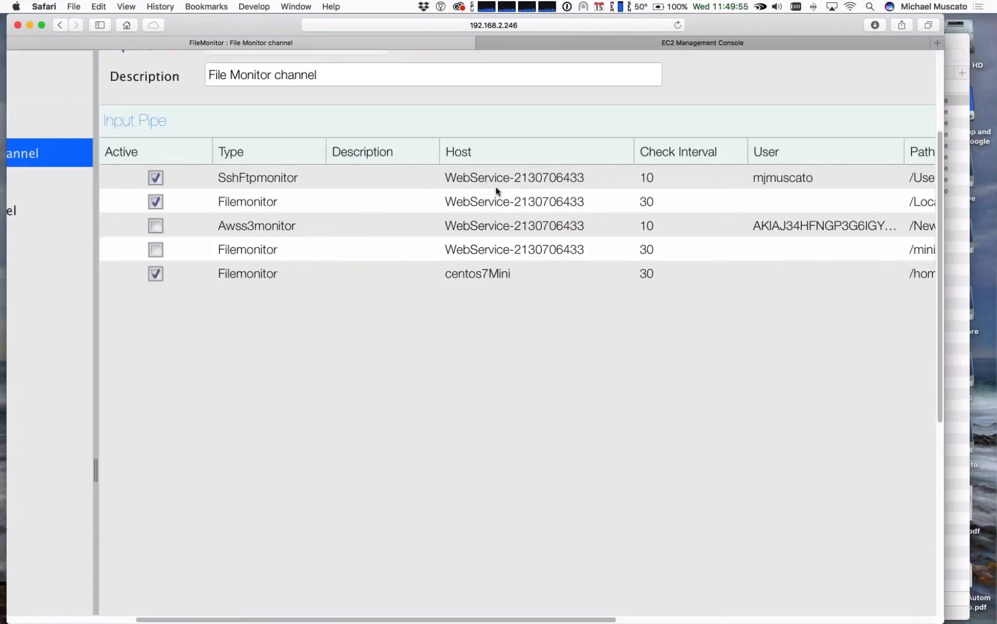
{"action": "scroll", "coordinate": [495, 187], "scroll_direction": "up", "scroll_amount": 1}
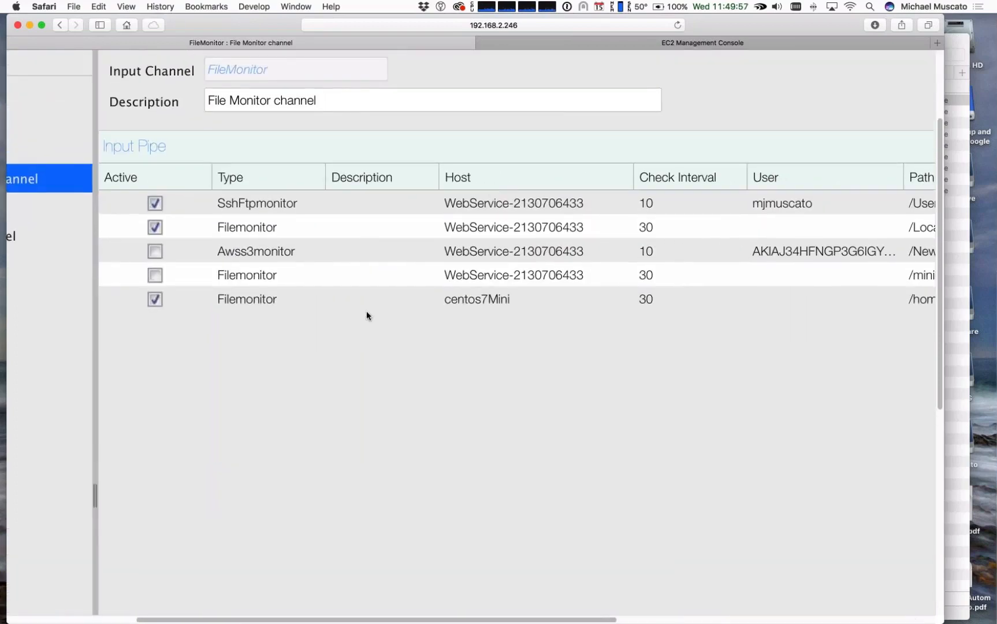
{"action": "scroll", "coordinate": [415, 322], "scroll_direction": "down", "scroll_amount": 5}
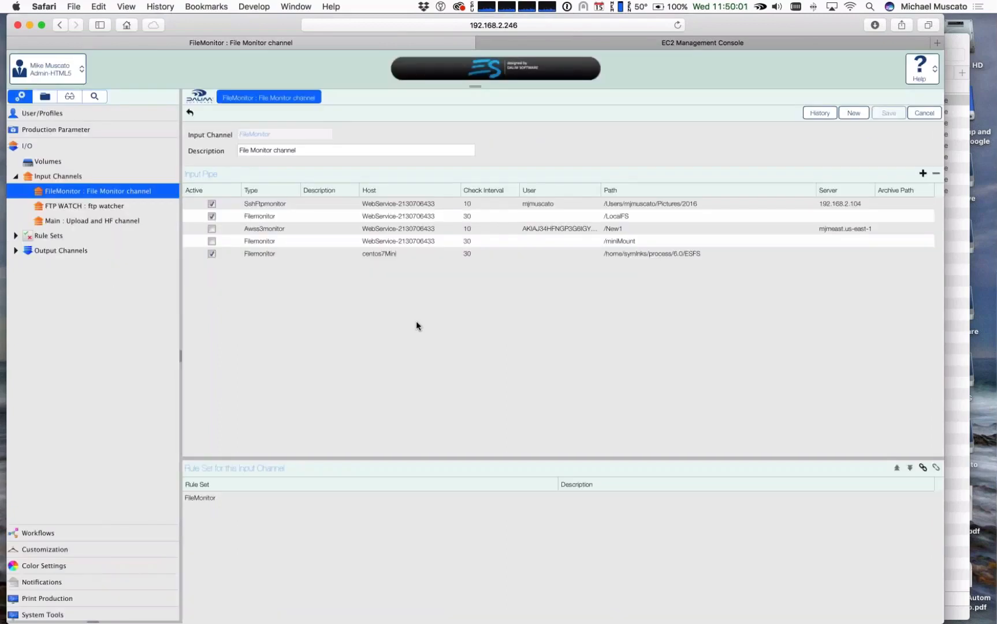
Step: Select the FileMonitor rule set linked to the channel and open that rule set's list of rules
{"action": "left_click", "coordinate": [207, 498]}
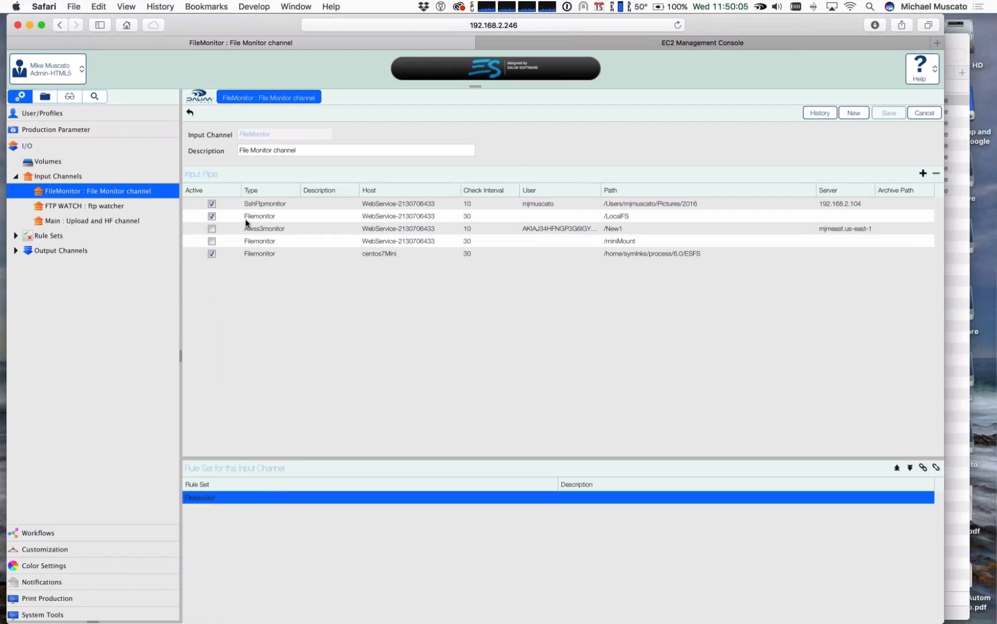
{"action": "left_click", "coordinate": [15, 236]}
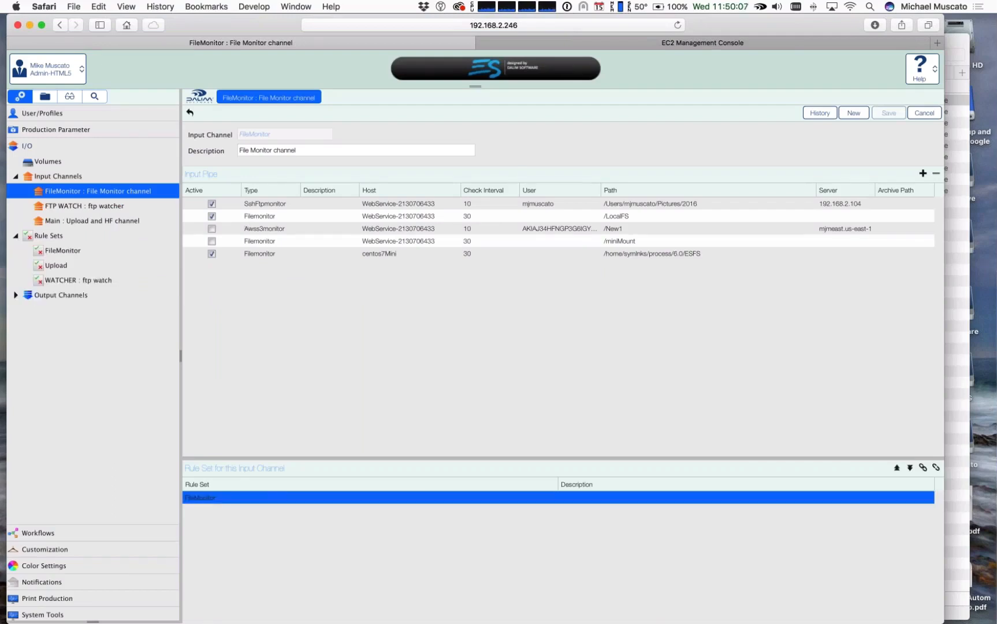
{"action": "left_click", "coordinate": [77, 250]}
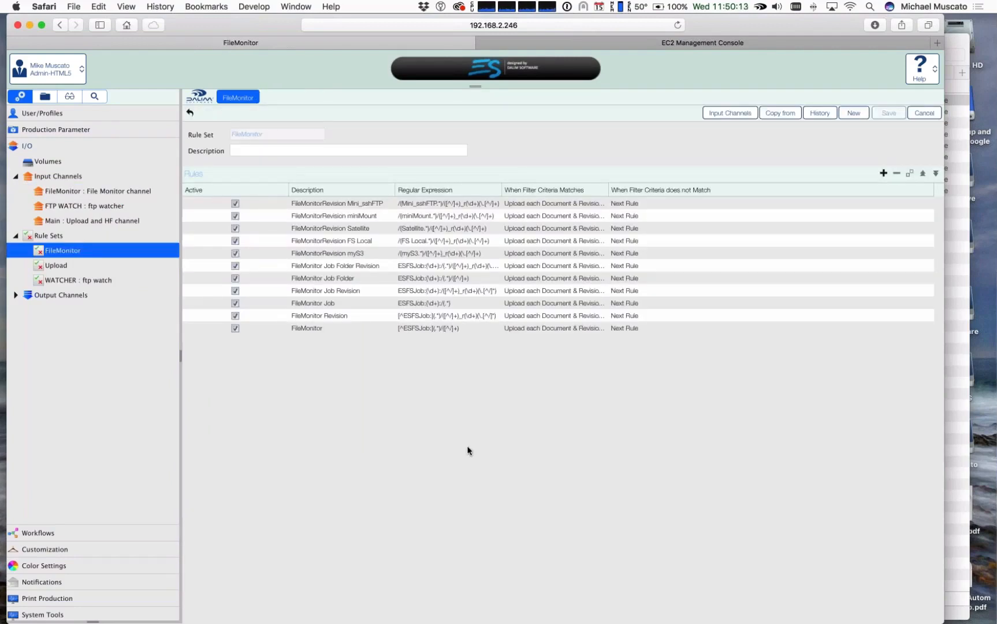
Step: Open the FileMonitor Job Folder Revision rule and highlight the _r(\d+) part of its regular expression
{"action": "left_click", "coordinate": [351, 265]}
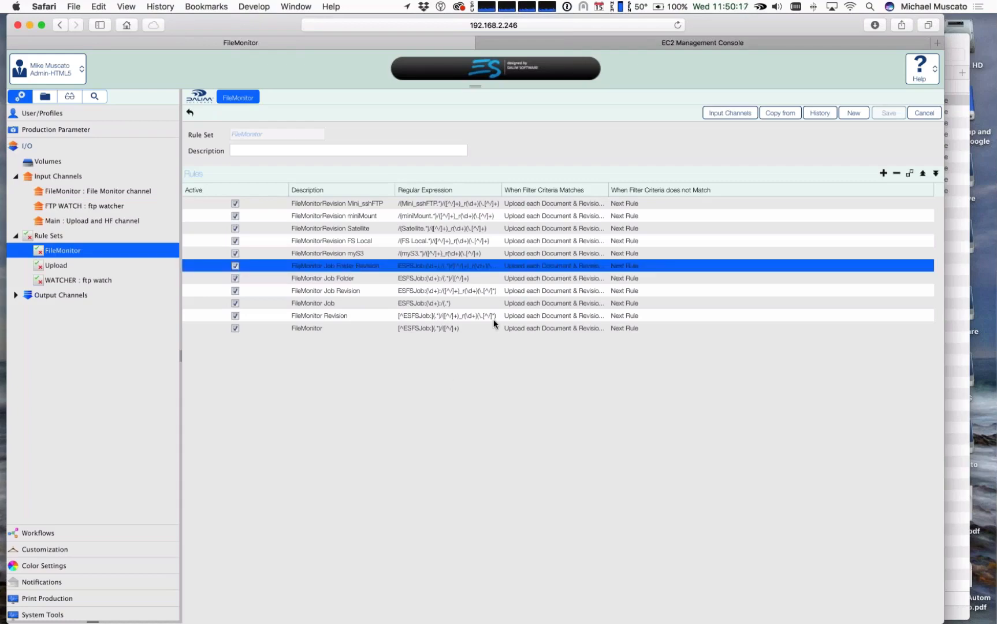
{"action": "scroll", "coordinate": [494, 323], "scroll_direction": "up", "scroll_amount": 5}
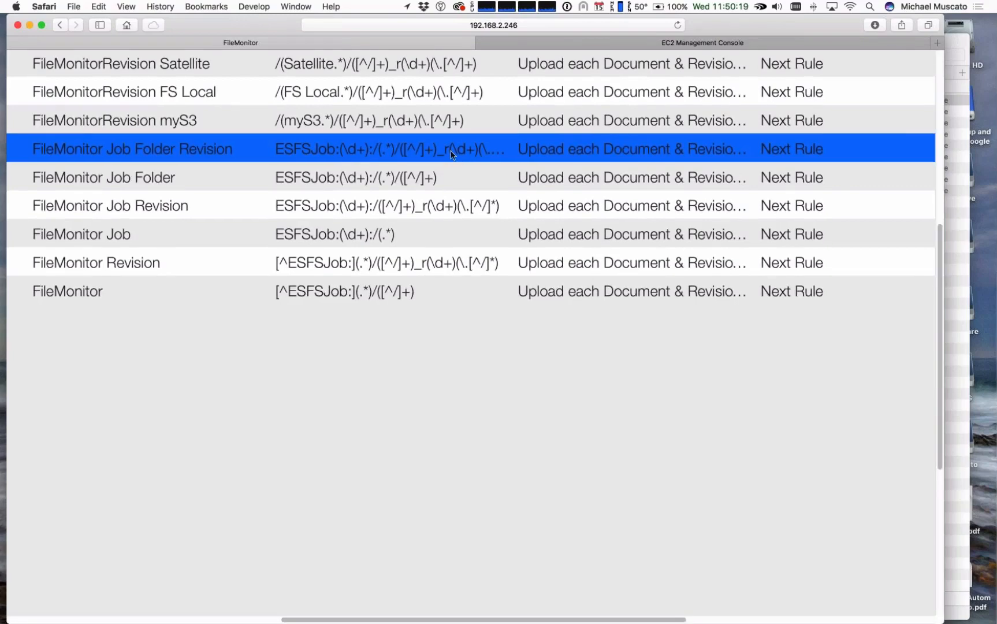
{"action": "double_click", "coordinate": [452, 151]}
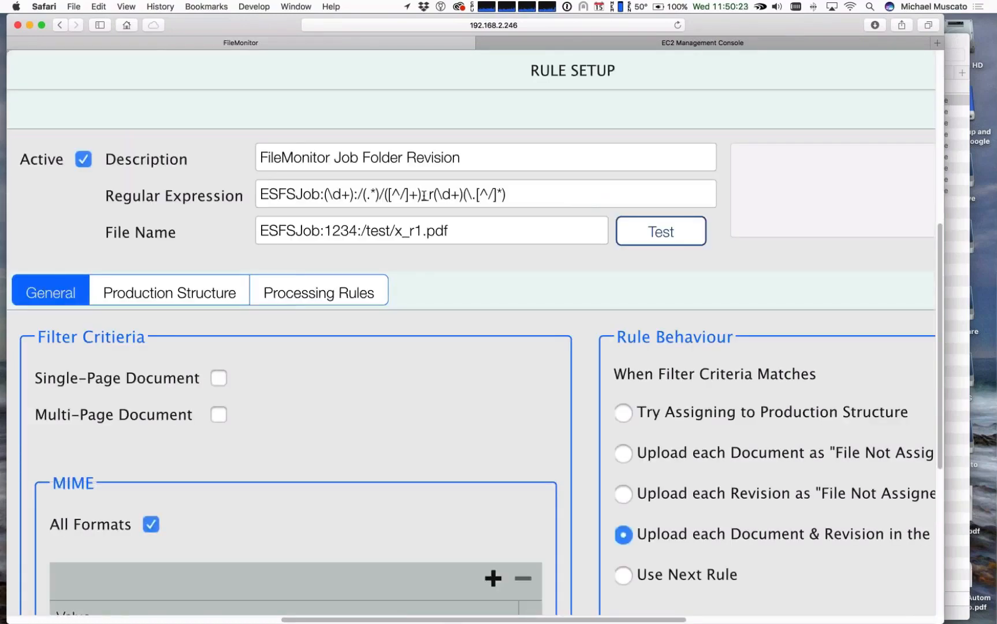
{"action": "left_click_drag", "start_coordinate": [422, 196], "coordinate": [463, 196]}
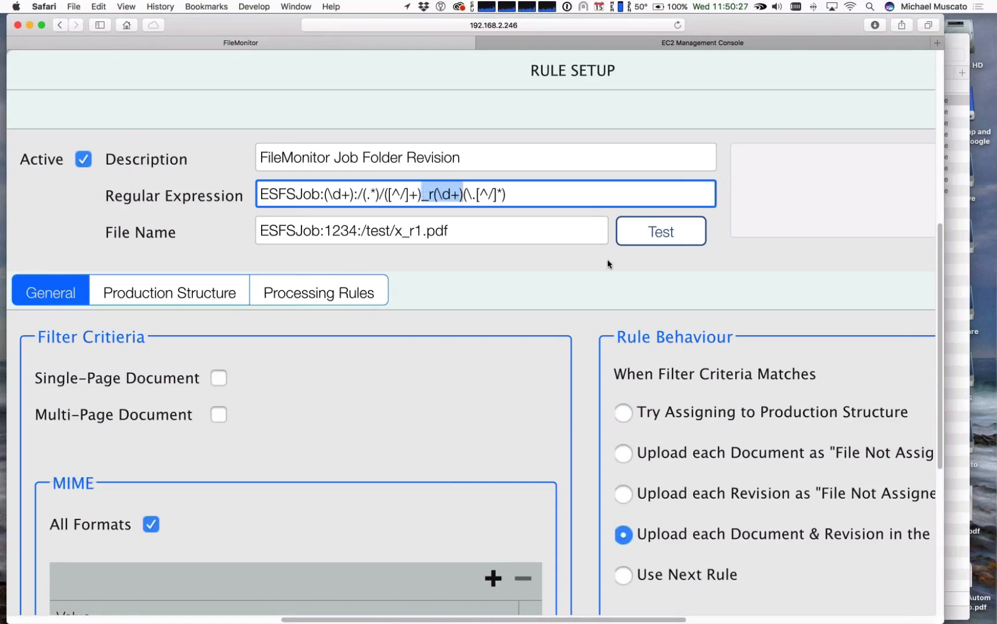
{"action": "scroll", "coordinate": [607, 263], "scroll_direction": "down", "scroll_amount": 5}
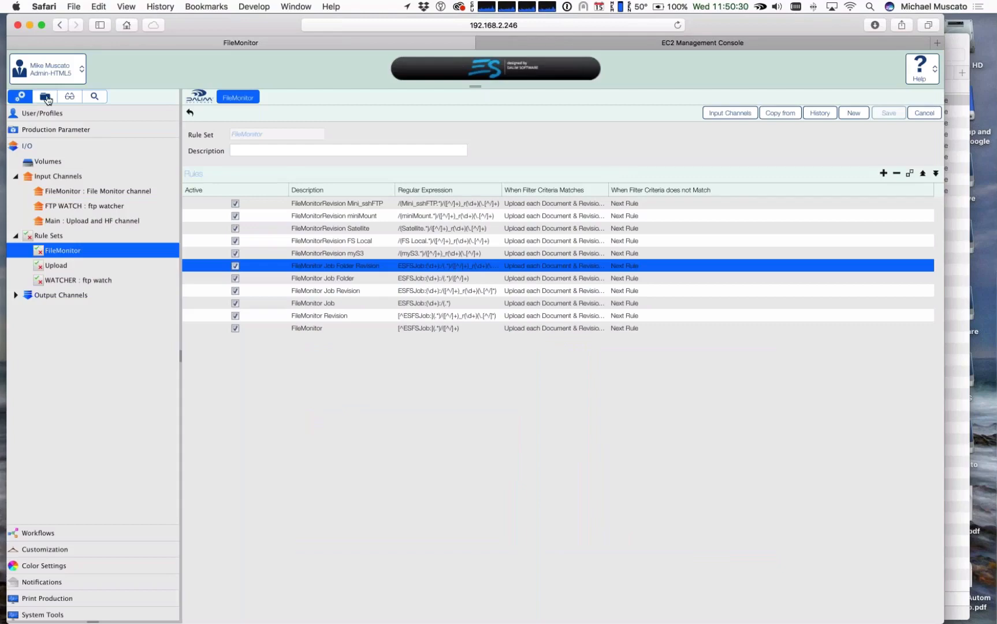
Step: Return to the folder view, expand the FS Local volume and open its More Borrego folder
{"action": "left_click", "coordinate": [45, 97]}
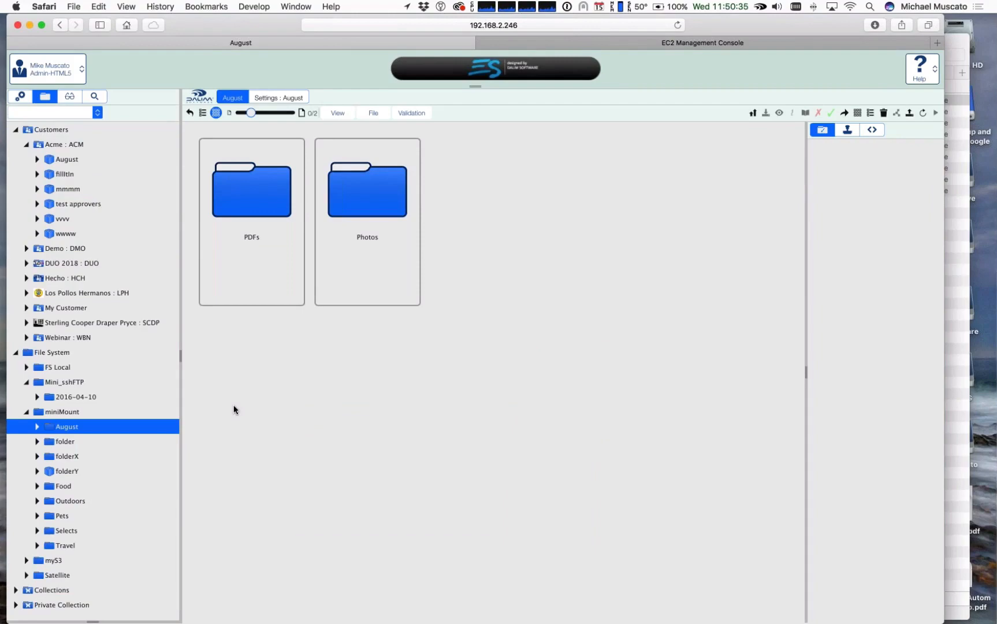
{"action": "left_click", "coordinate": [54, 369]}
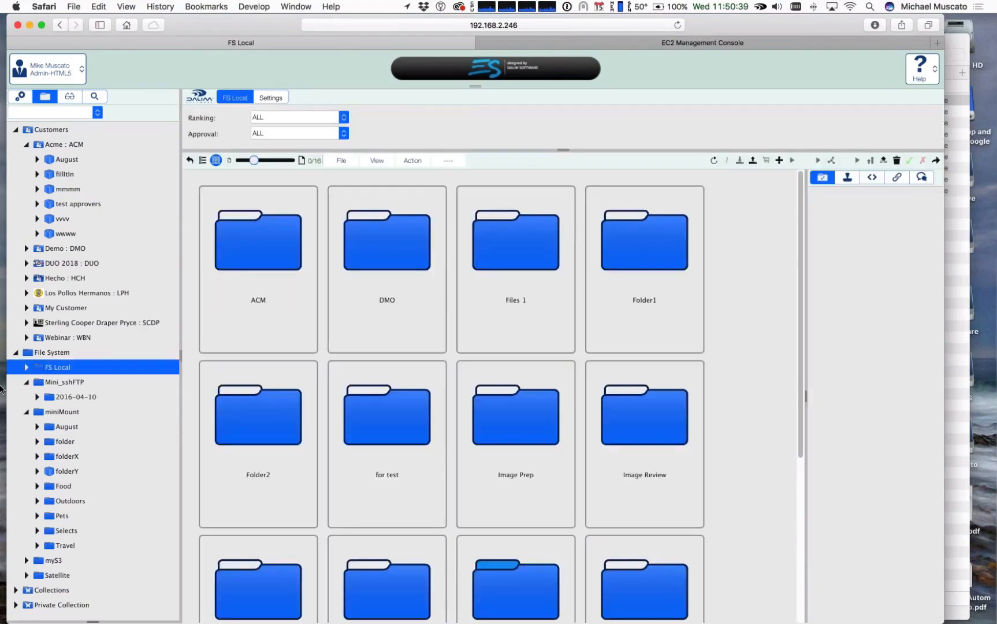
{"action": "scroll", "coordinate": [228, 393], "scroll_direction": "down", "scroll_amount": 3}
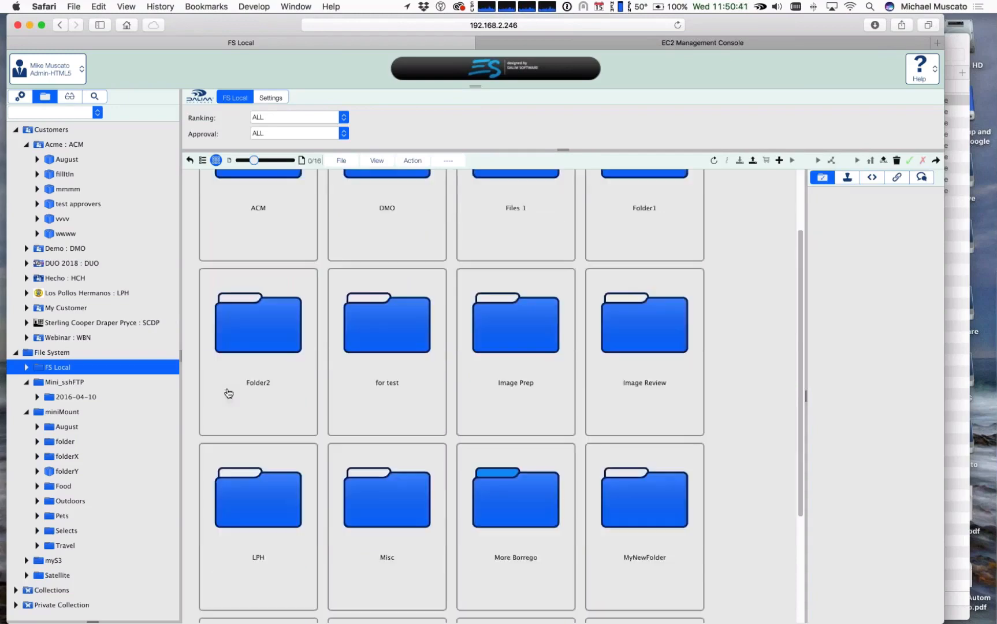
{"action": "left_click", "coordinate": [26, 368]}
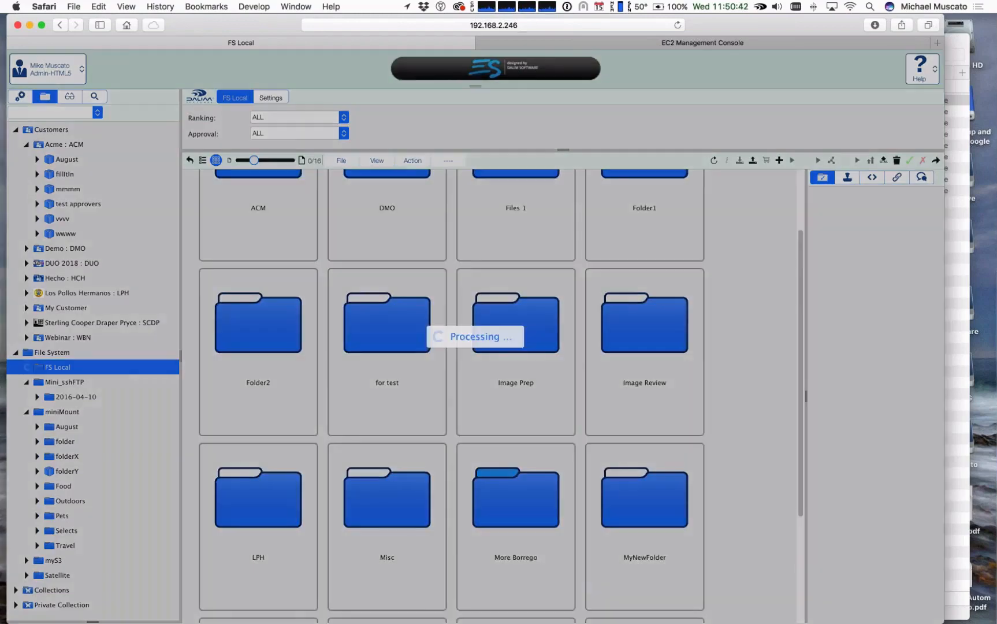
{"action": "left_click", "coordinate": [74, 300]}
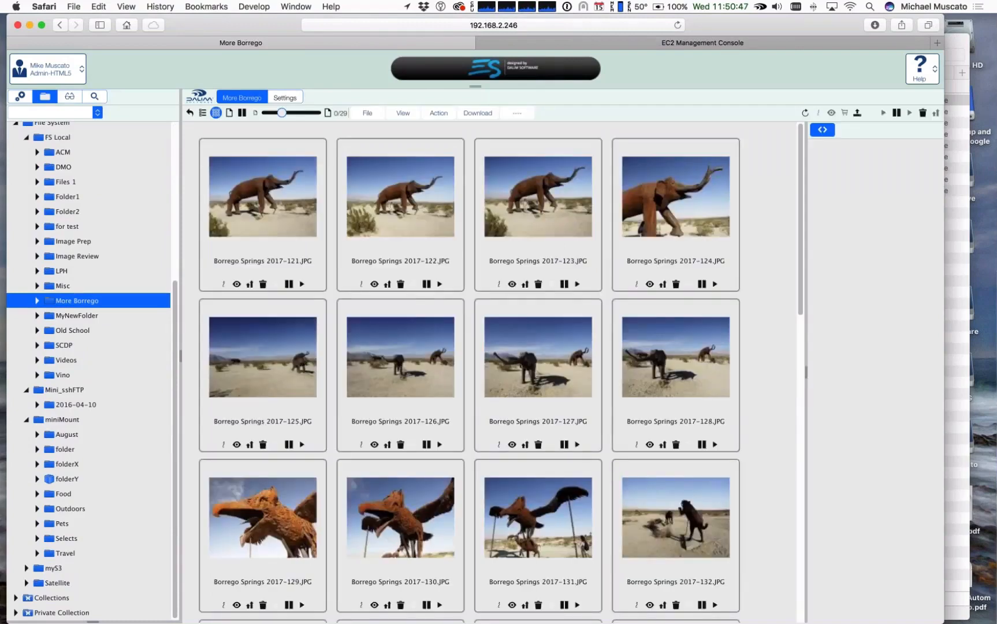
Step: Select Borrego Springs 2017-121.JPG and review its metadata categories and the file actions available for it
{"action": "left_click", "coordinate": [272, 243]}
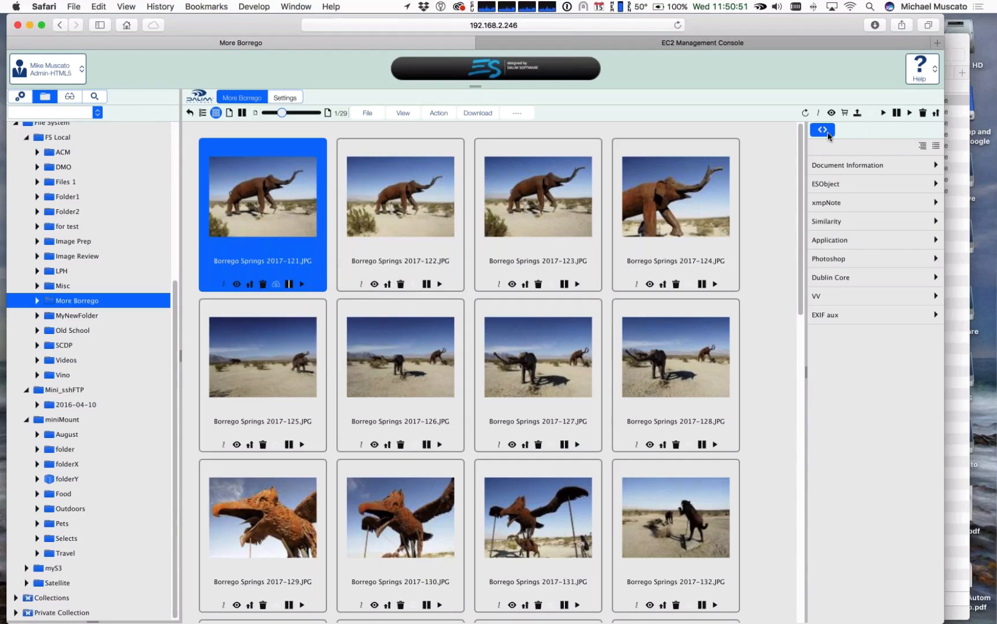
{"action": "left_click", "coordinate": [368, 114]}
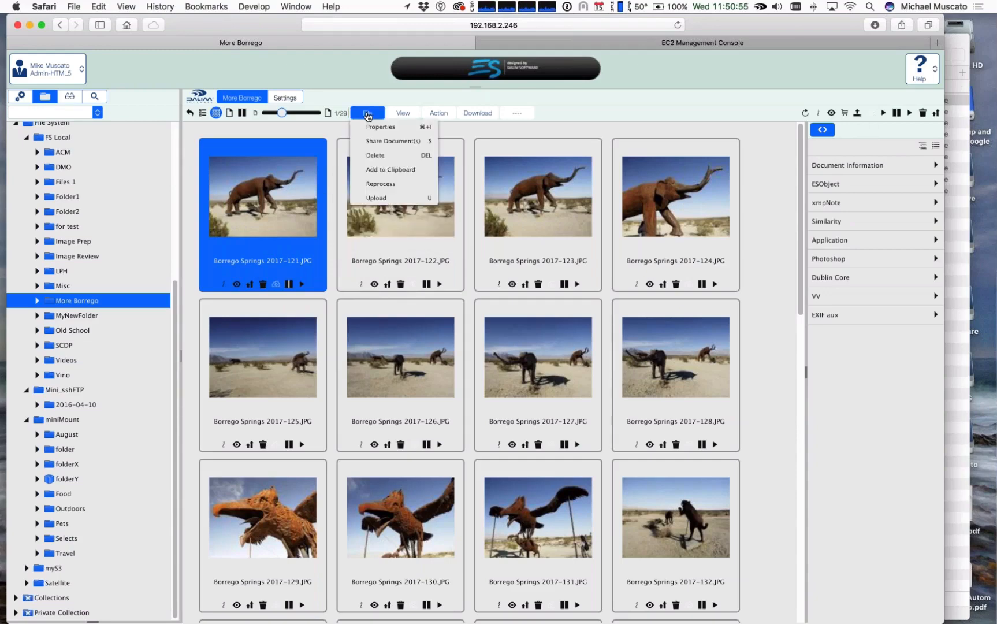
{"action": "right_click", "coordinate": [205, 216]}
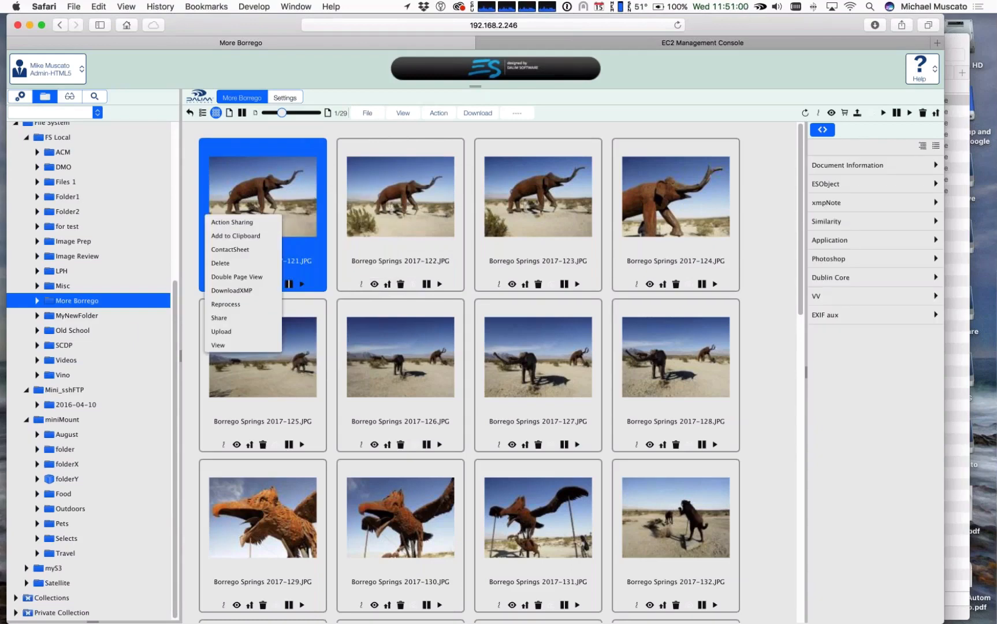
Step: Open the Misc folder of the FS Local volume and download grennery.jpg from it
{"action": "left_click", "coordinate": [62, 286]}
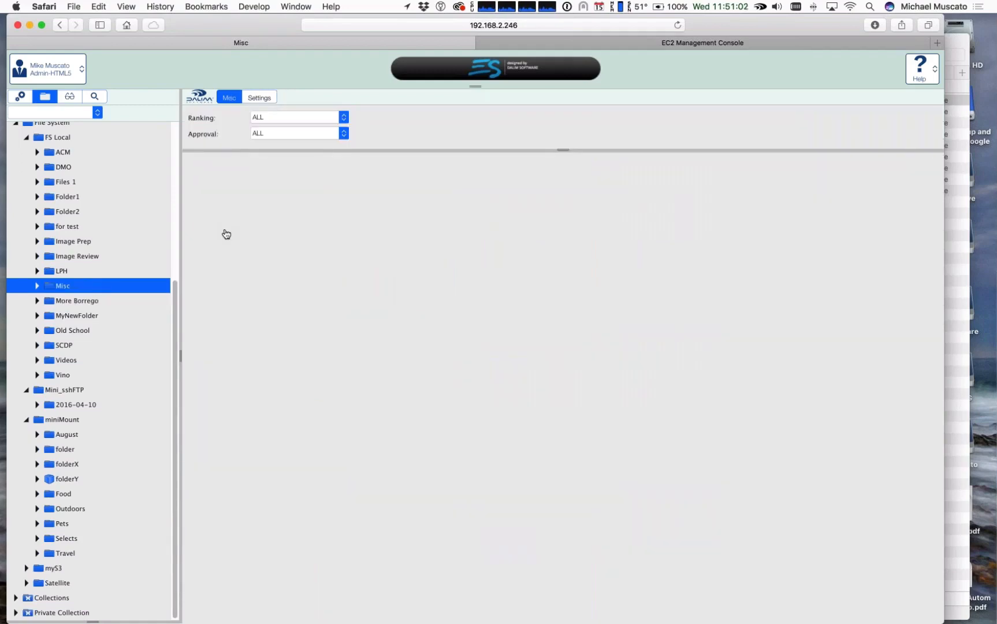
{"action": "left_click", "coordinate": [647, 243]}
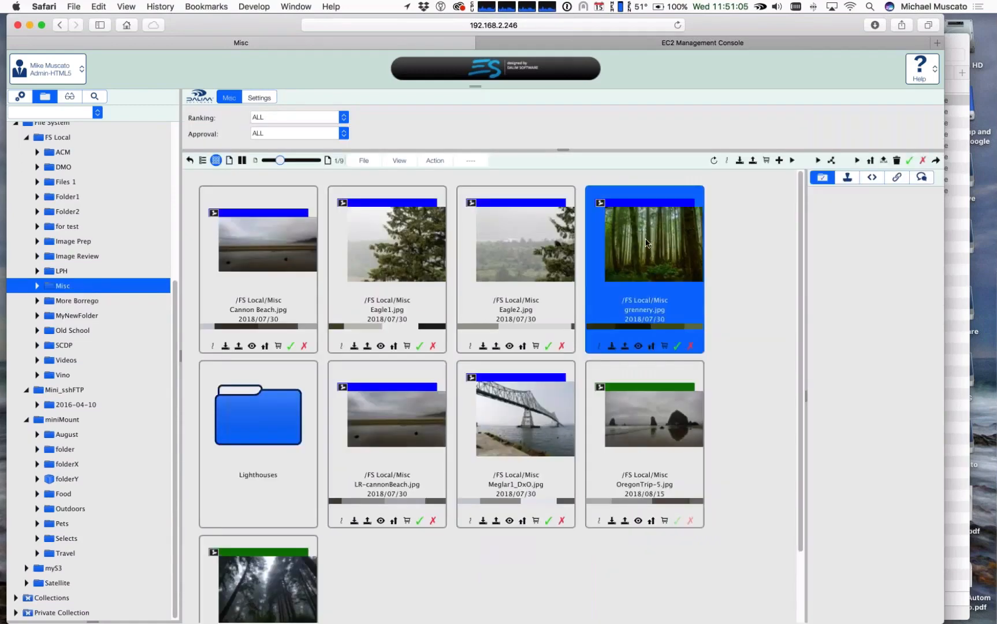
{"action": "right_click", "coordinate": [647, 242]}
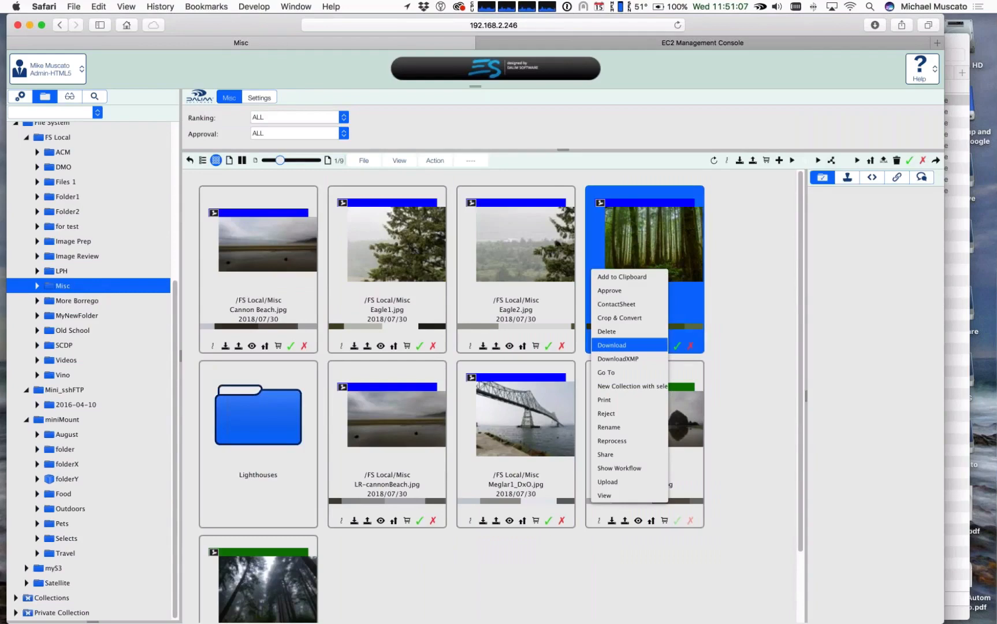
{"action": "left_click", "coordinate": [629, 344]}
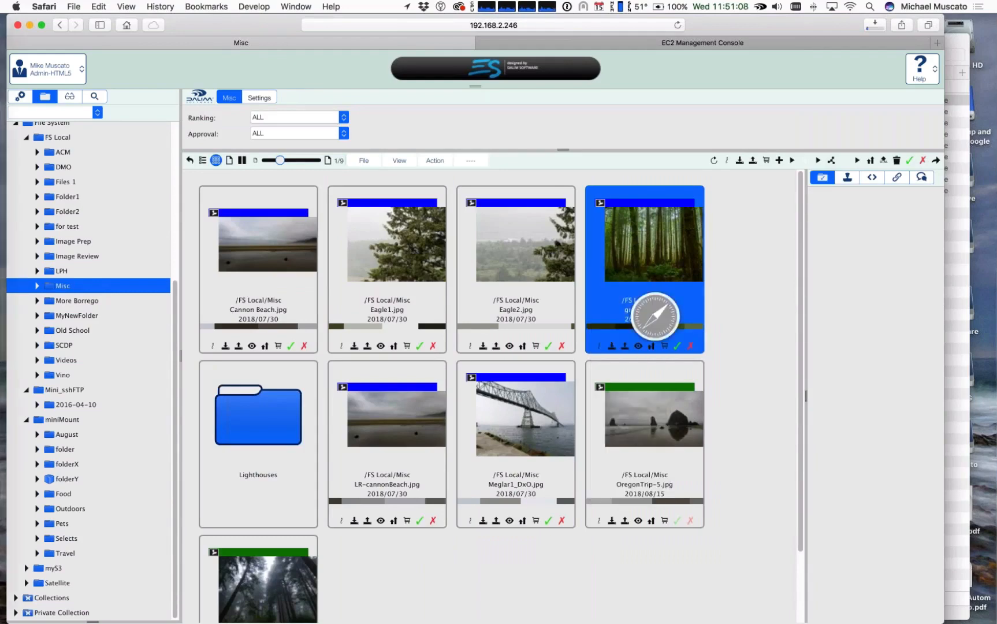
Step: Reveal the downloaded grennery.jpg in Finder and rename it grennery_r1.jpg
{"action": "left_click", "coordinate": [872, 27]}
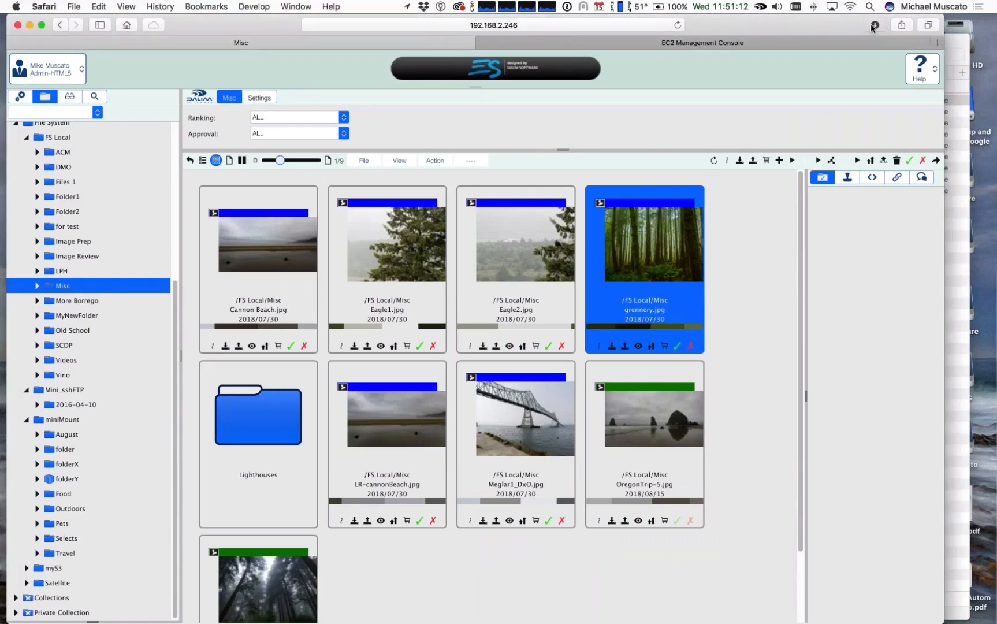
{"action": "left_click", "coordinate": [874, 25]}
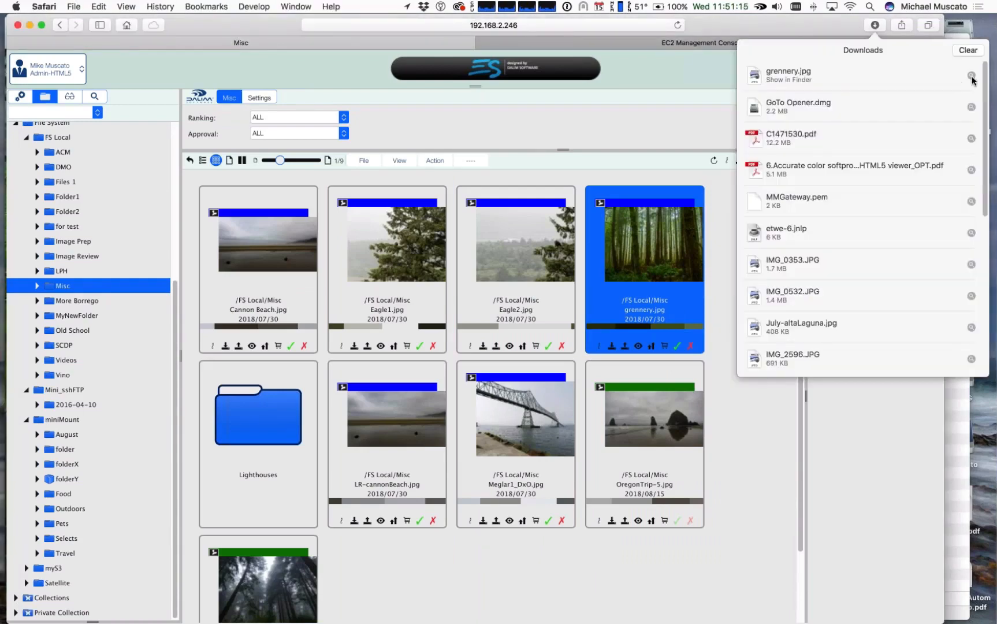
{"action": "left_click", "coordinate": [971, 77]}
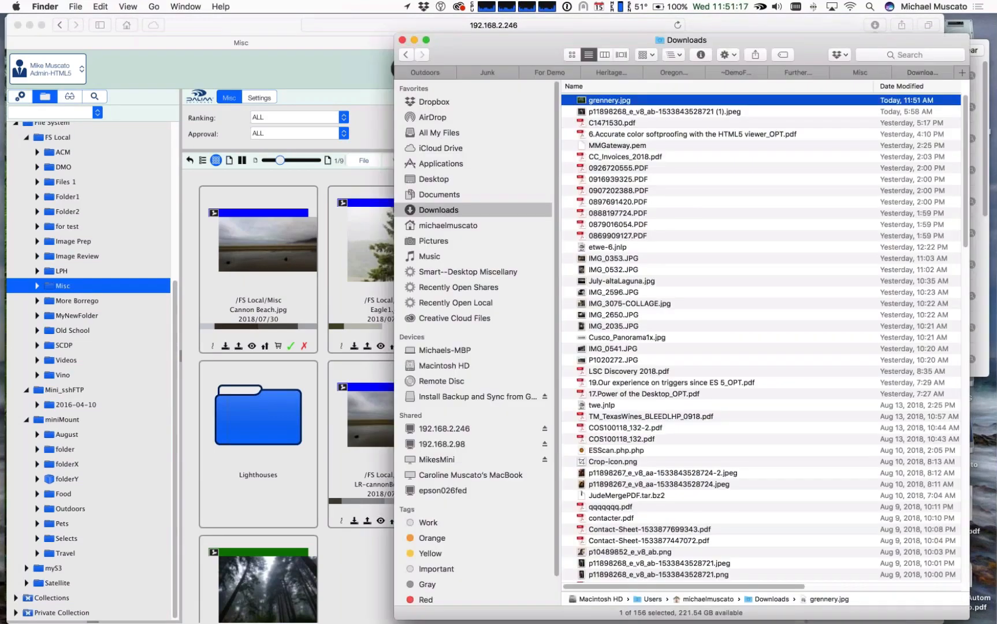
{"action": "left_click", "coordinate": [618, 101]}
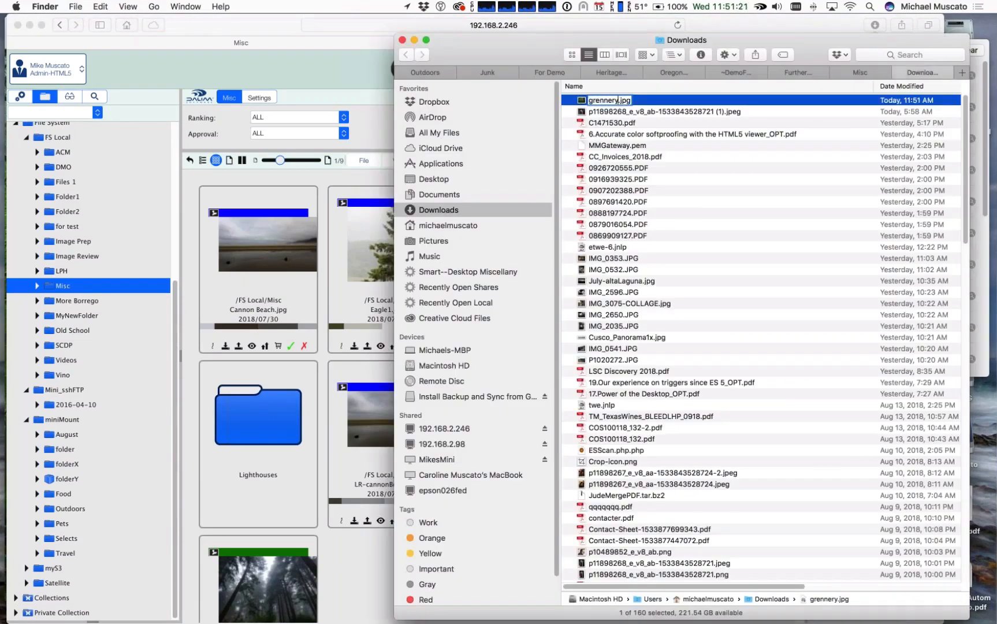
{"action": "type", "text": "_r1"}
{"action": "key", "text": "Return"}
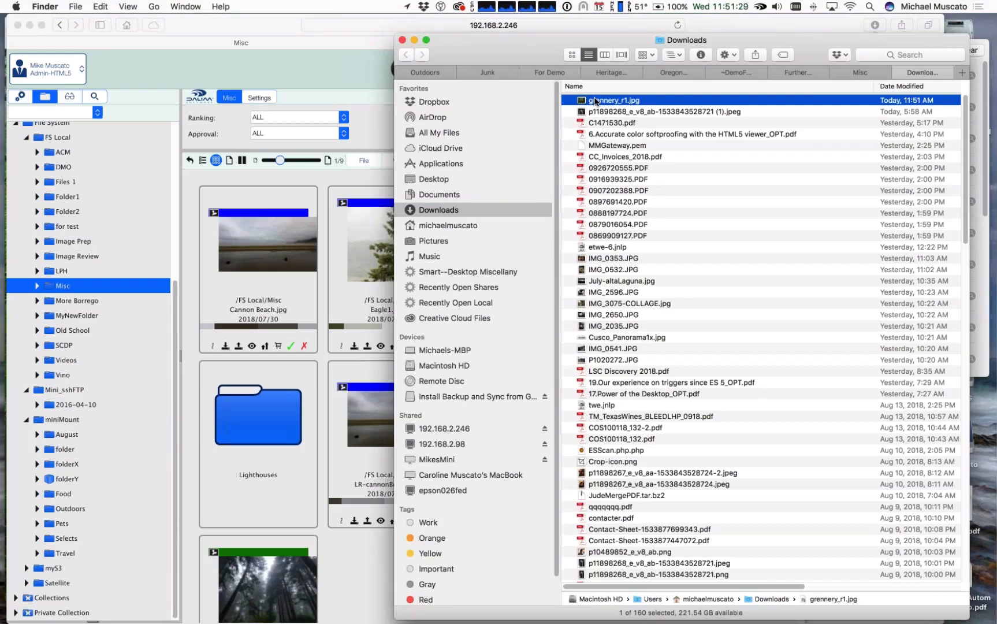
Step: Copy grennery_r1.jpg into the LocalFS Misc folder in Finder and inspect the document's revision marker in DALIM ES
{"action": "left_click", "coordinate": [864, 72]}
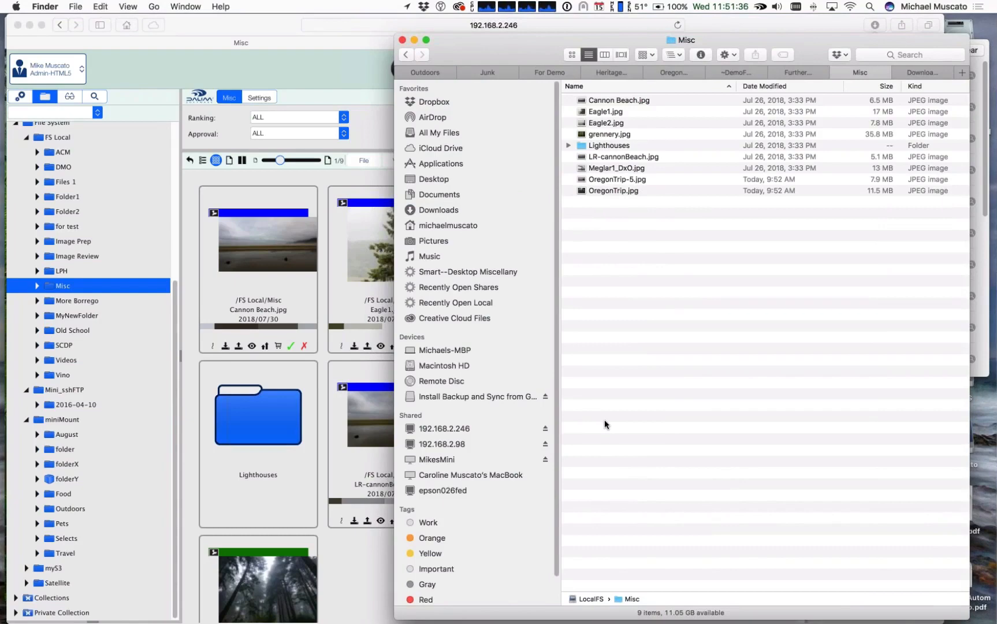
{"action": "left_click", "coordinate": [186, 31]}
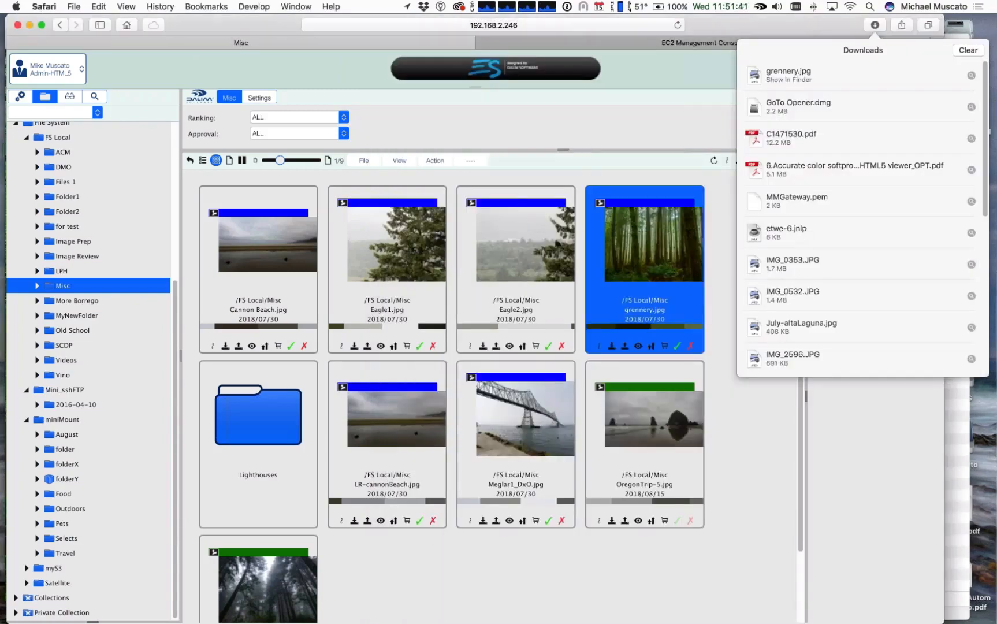
{"action": "left_click", "coordinate": [632, 259]}
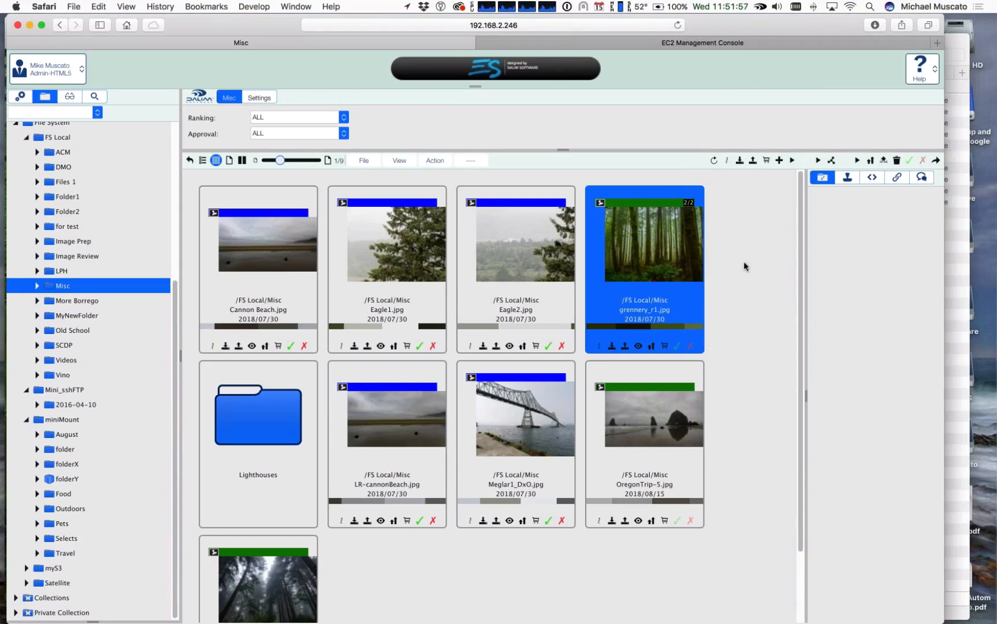
{"action": "scroll", "coordinate": [743, 266], "scroll_direction": "up", "scroll_amount": 5}
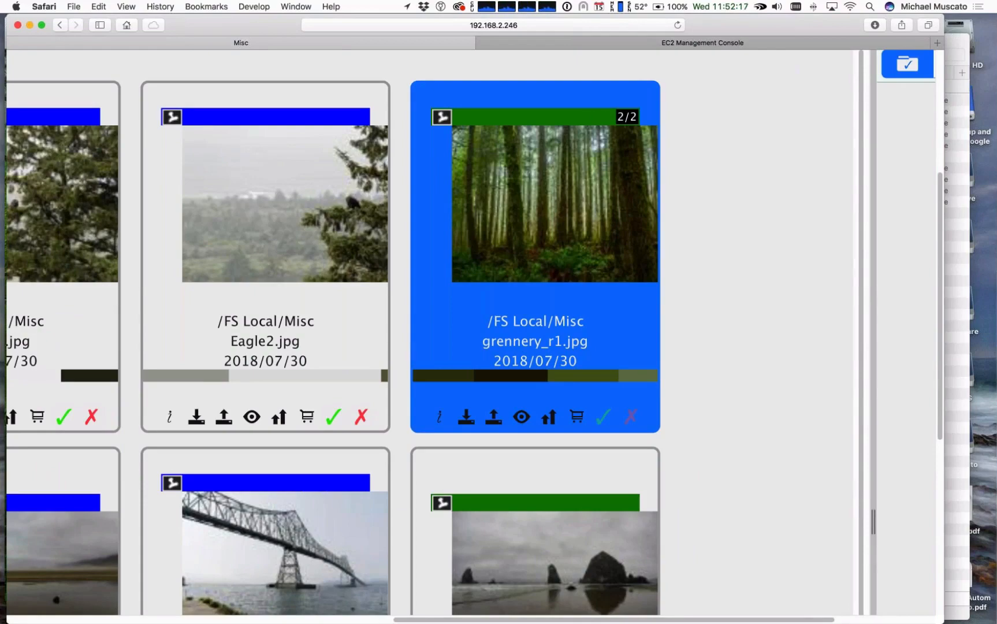
{"action": "key", "text": "super+0"}
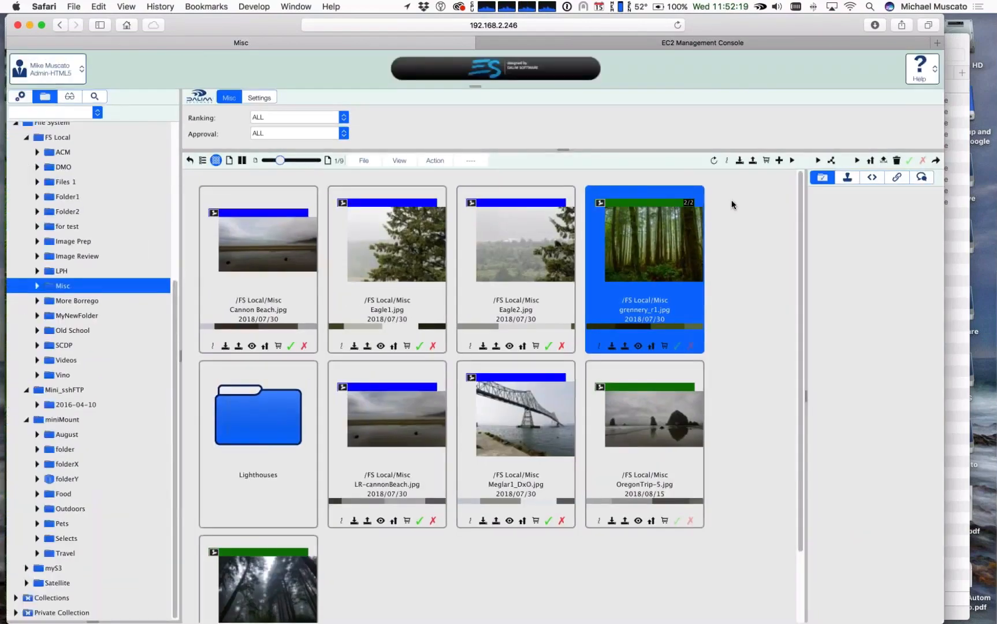
Step: Compare the grennery files in Finder's Misc folder with the revised document's tile and name in DALIM ES
{"action": "key", "text": "super+Tab"}
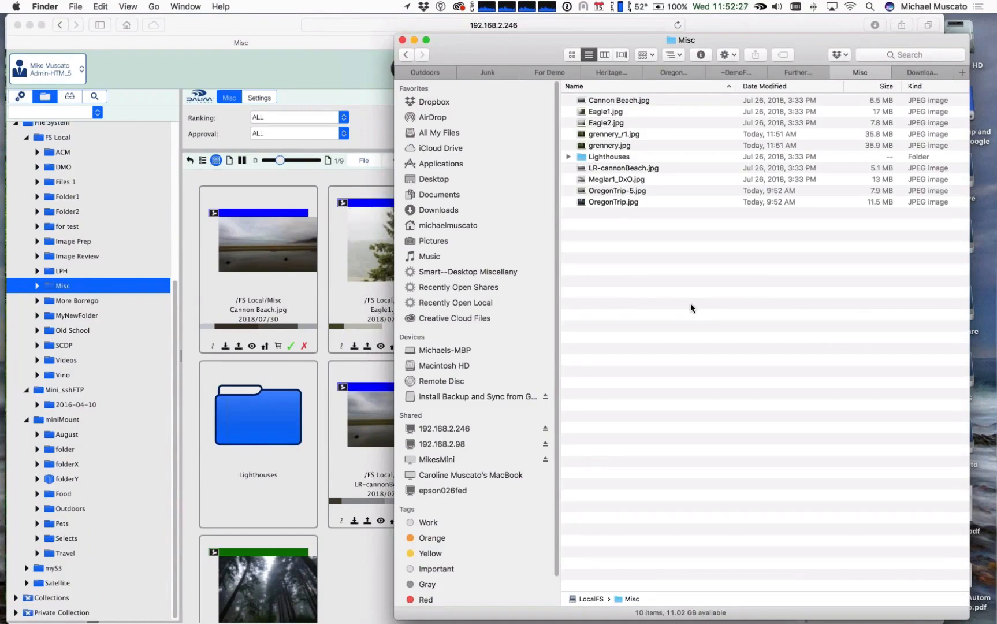
{"action": "left_click", "coordinate": [306, 42]}
{"action": "scroll", "coordinate": [678, 264], "scroll_direction": "up", "scroll_amount": 5}
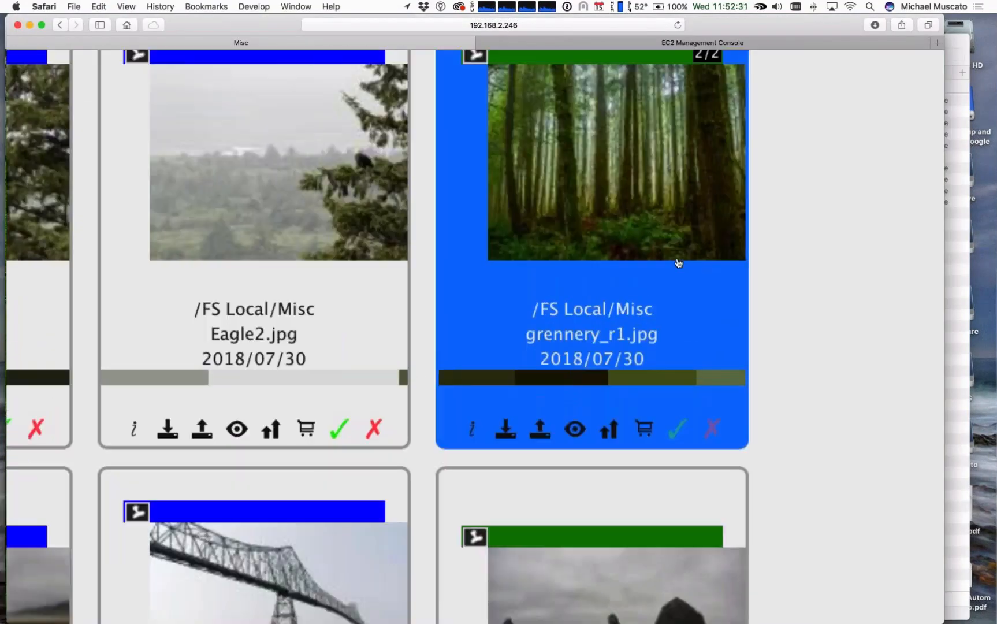
{"action": "scroll", "coordinate": [639, 311], "scroll_direction": "down", "scroll_amount": 2}
{"action": "scroll", "coordinate": [639, 311], "scroll_direction": "left", "scroll_amount": 2}
{"action": "scroll", "coordinate": [639, 310], "scroll_direction": "up", "scroll_amount": 1}
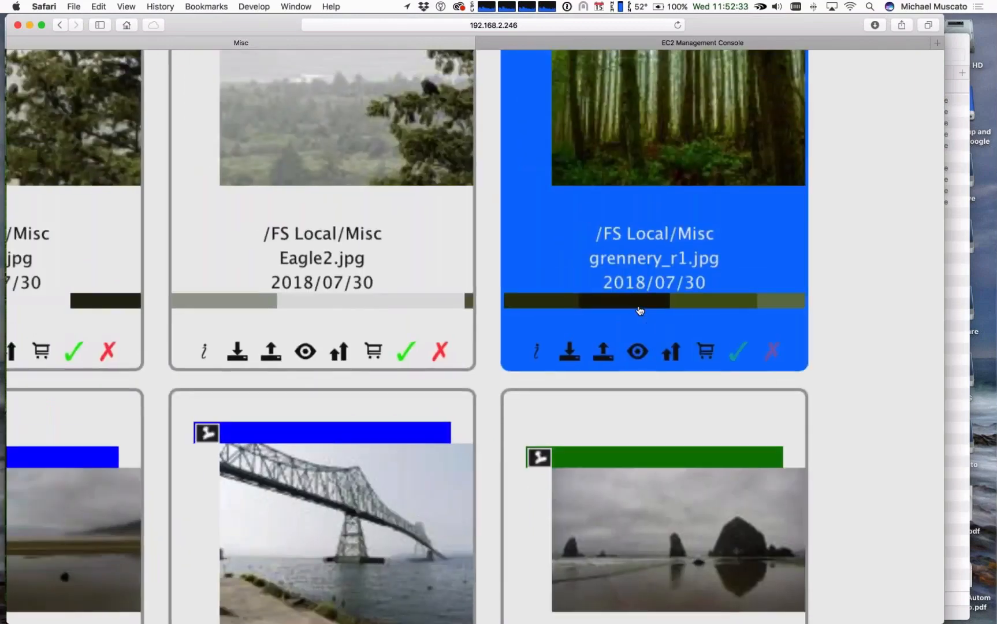
{"action": "scroll", "coordinate": [639, 310], "scroll_direction": "down", "scroll_amount": 5}
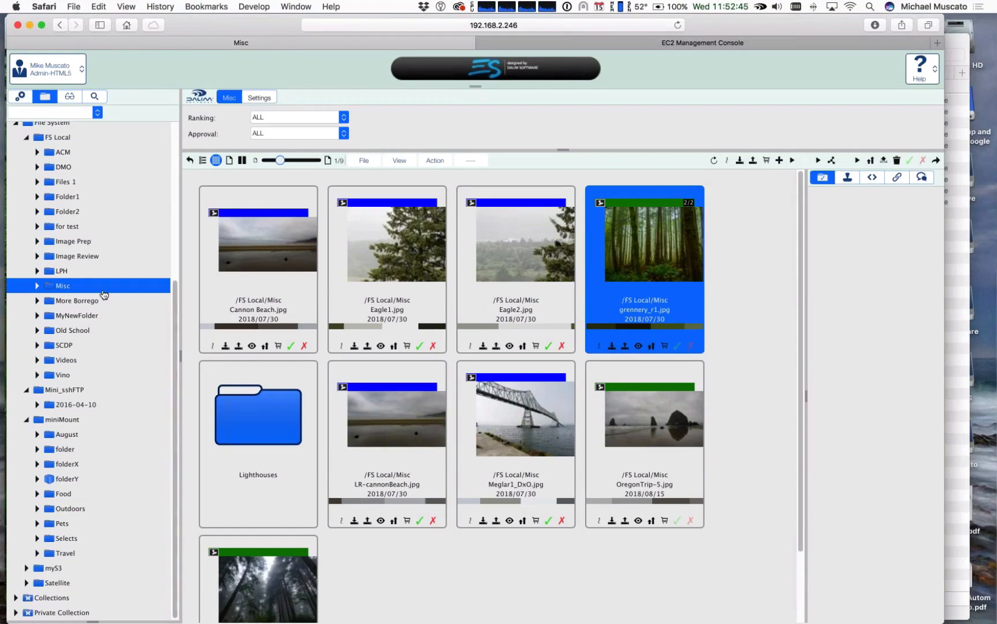
Step: Look at the FileMonitor rule set's list of rules again and return to the Misc folder
{"action": "scroll", "coordinate": [103, 295], "scroll_direction": "up", "scroll_amount": 5}
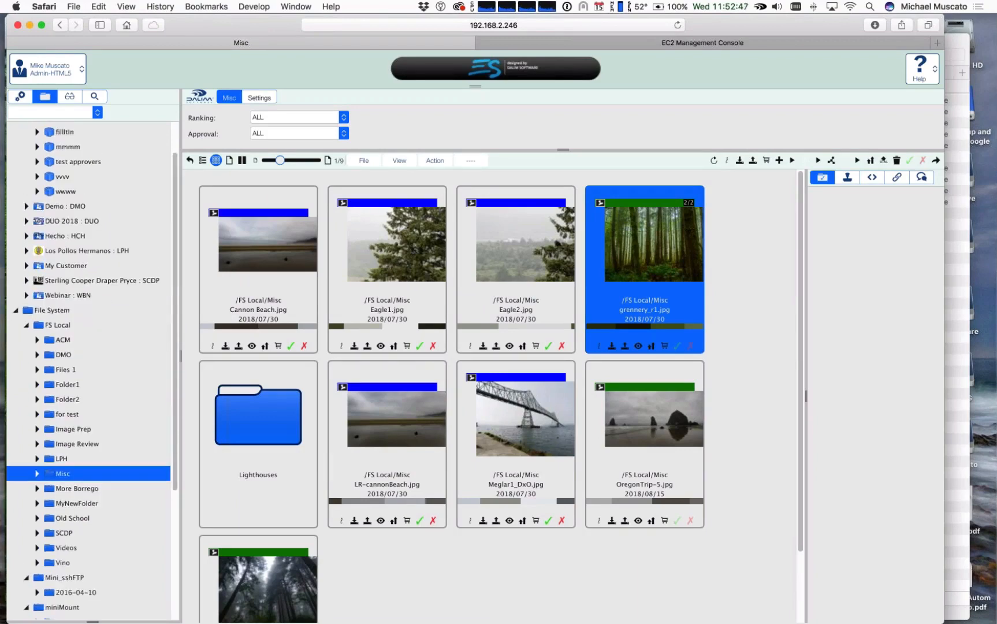
{"action": "left_click", "coordinate": [23, 100]}
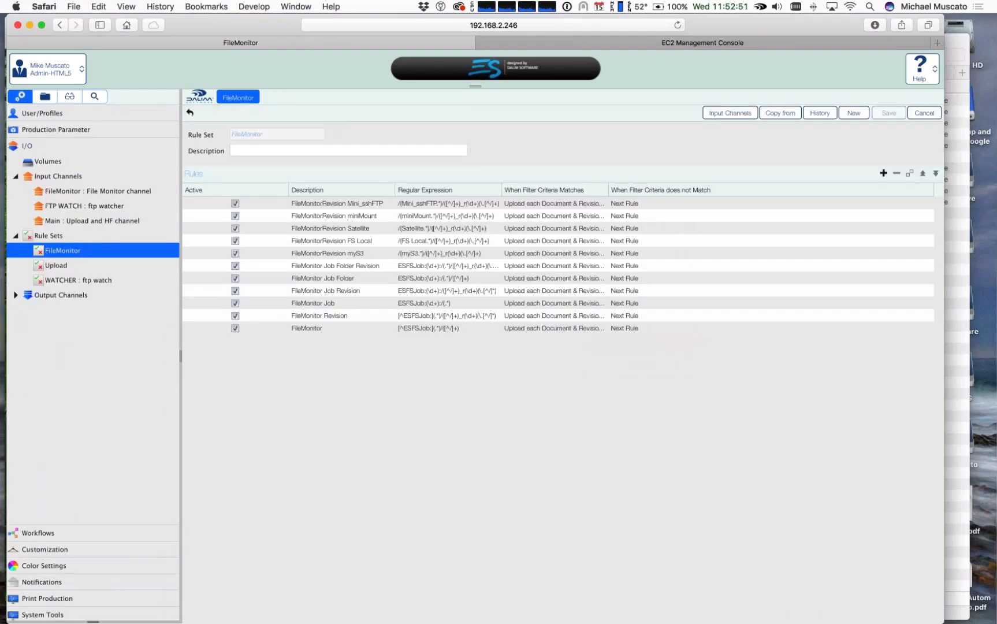
{"action": "left_click", "coordinate": [45, 97]}
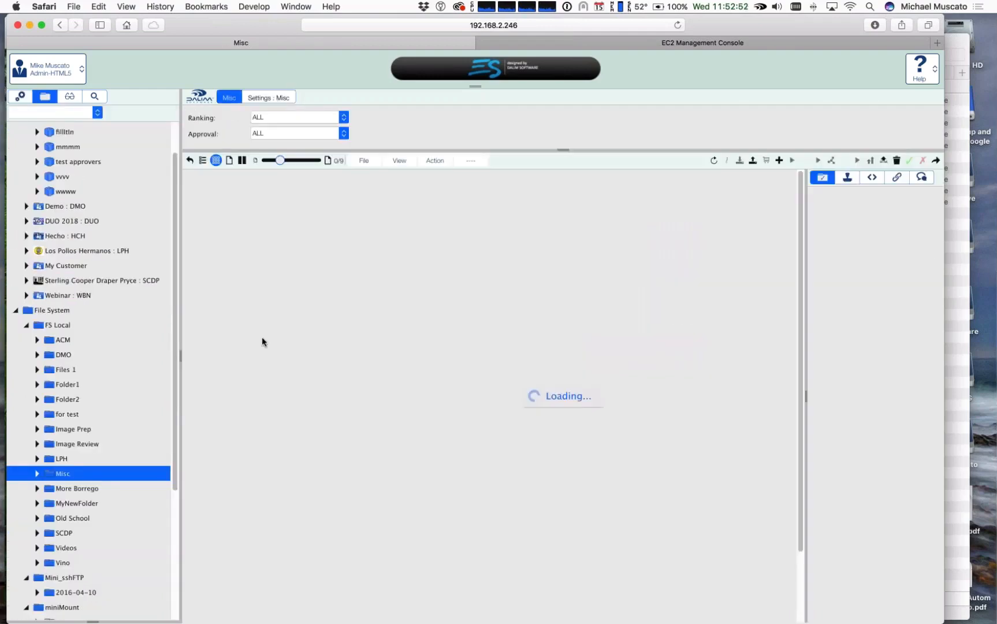
Step: Download Meglar1_DxO.jpg from the Misc folder and quit Preview
{"action": "left_click", "coordinate": [507, 426]}
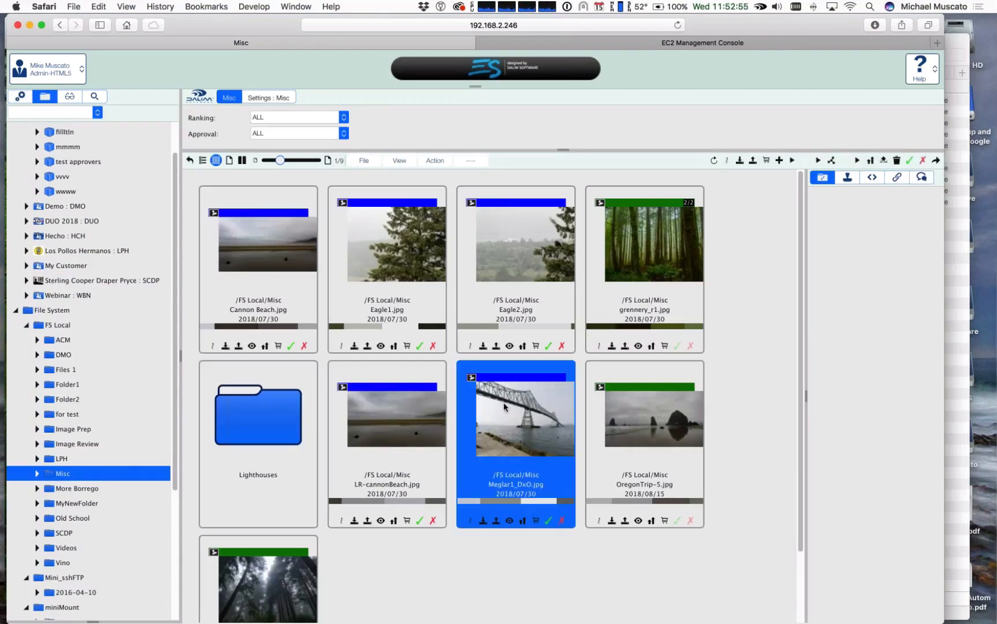
{"action": "right_click", "coordinate": [504, 407]}
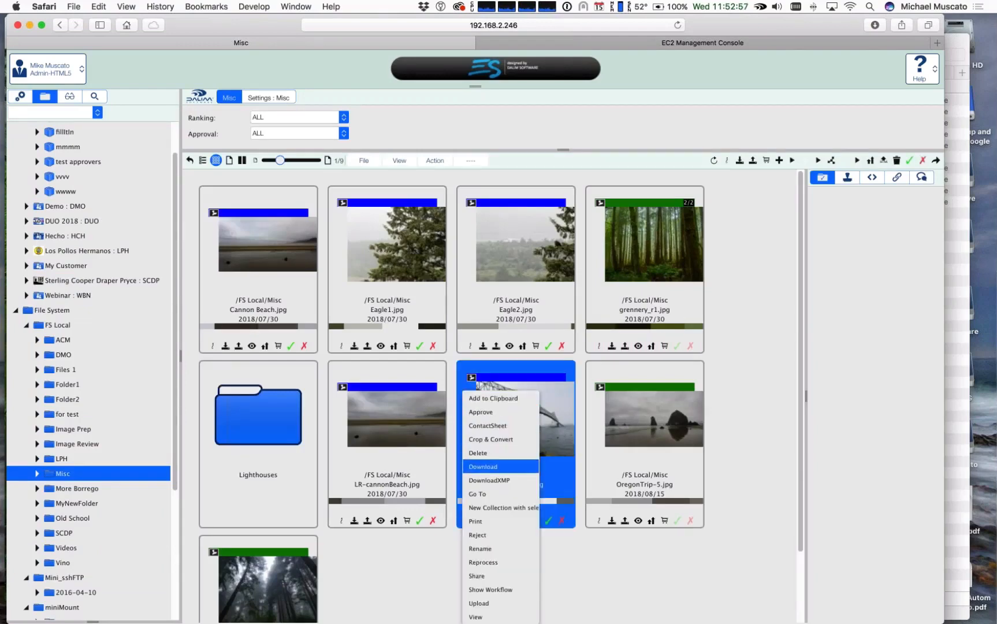
{"action": "left_click", "coordinate": [483, 467]}
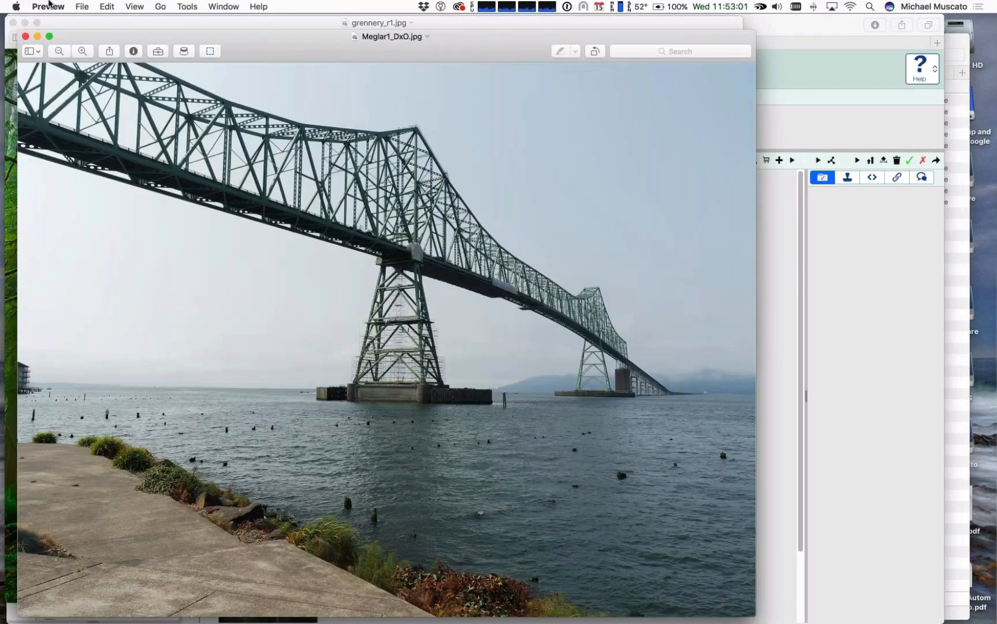
{"action": "left_click", "coordinate": [48, 7]}
{"action": "left_click", "coordinate": [85, 116]}
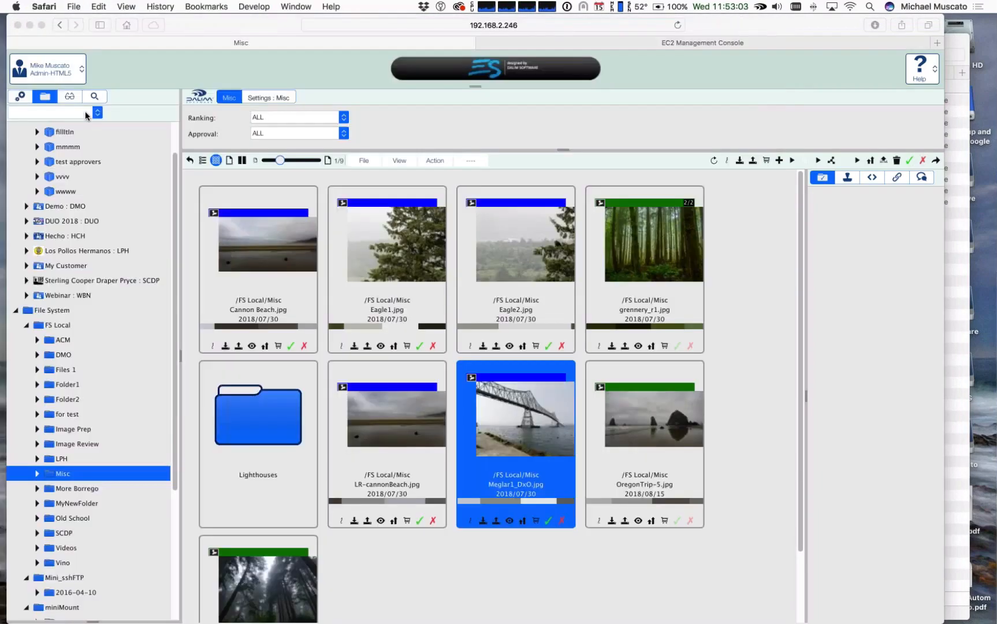
Step: Upload Meglar1_DxO.jpg from Downloads to the Misc folder under the same name and inspect its revision marker
{"action": "left_click", "coordinate": [753, 161]}
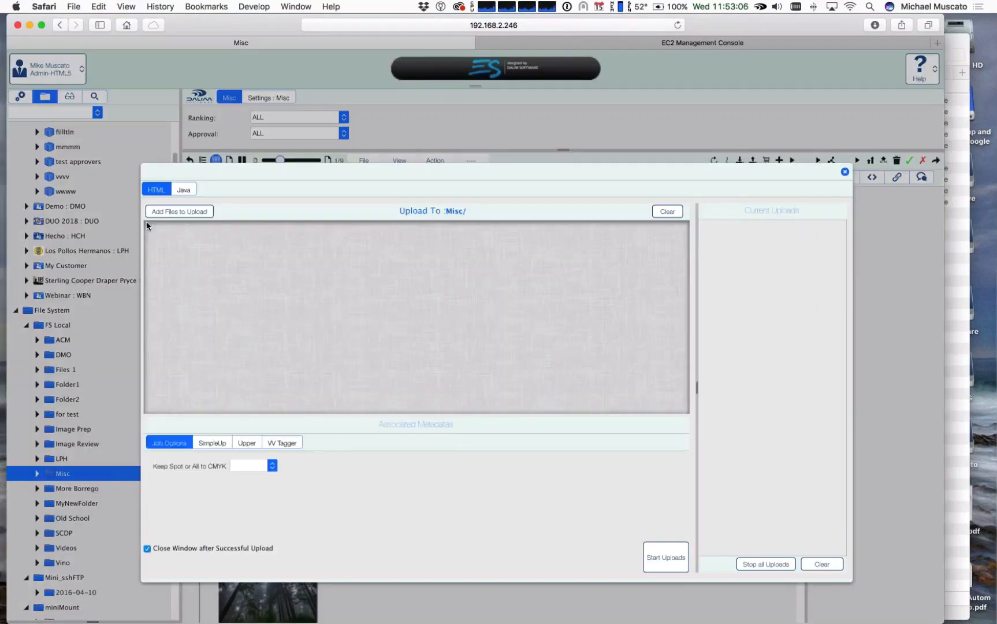
{"action": "left_click", "coordinate": [451, 299]}
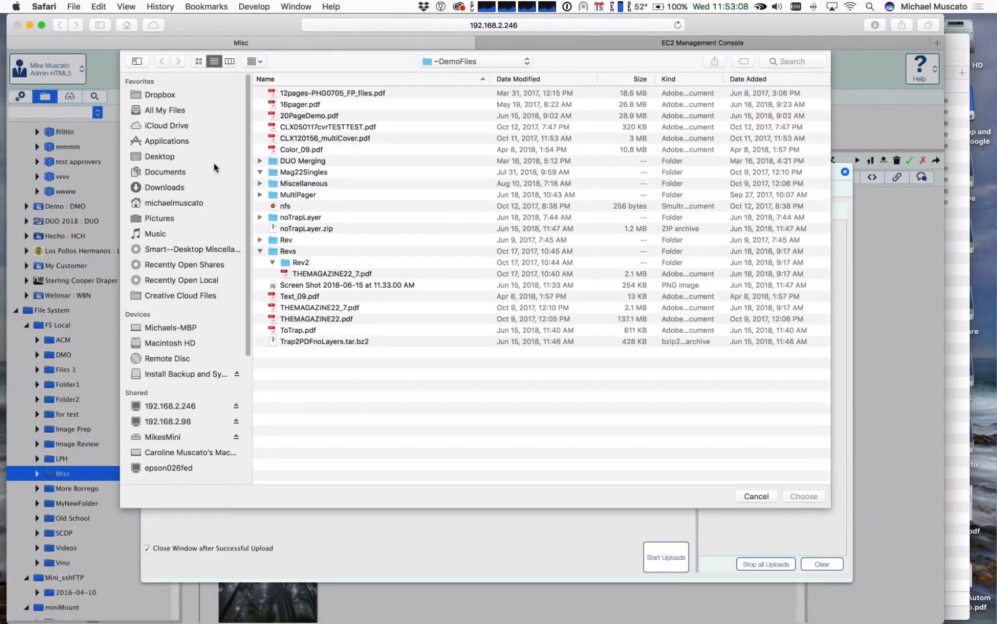
{"action": "left_click", "coordinate": [145, 189]}
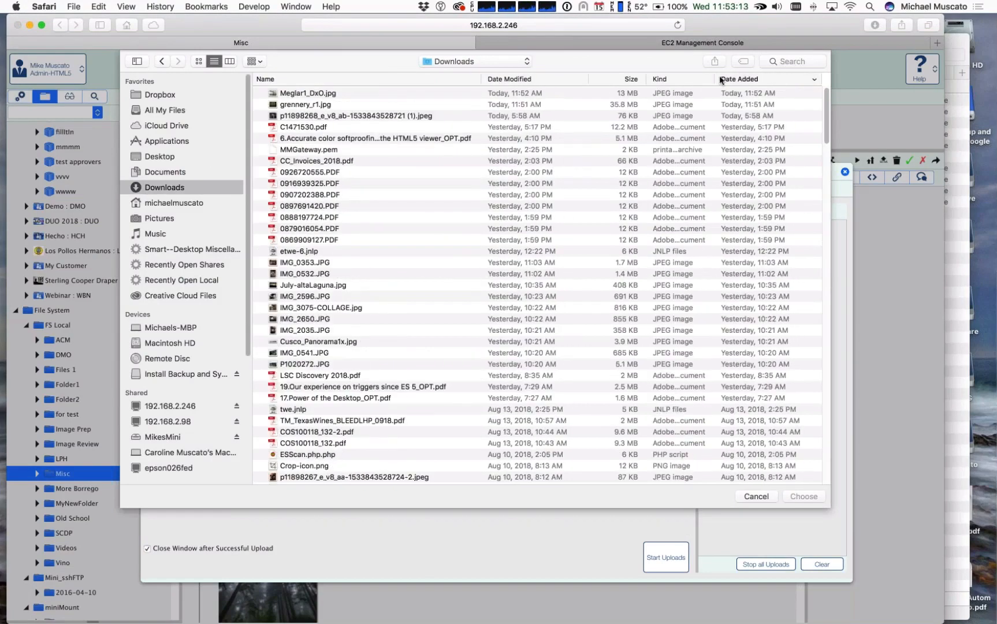
{"action": "left_click", "coordinate": [314, 94]}
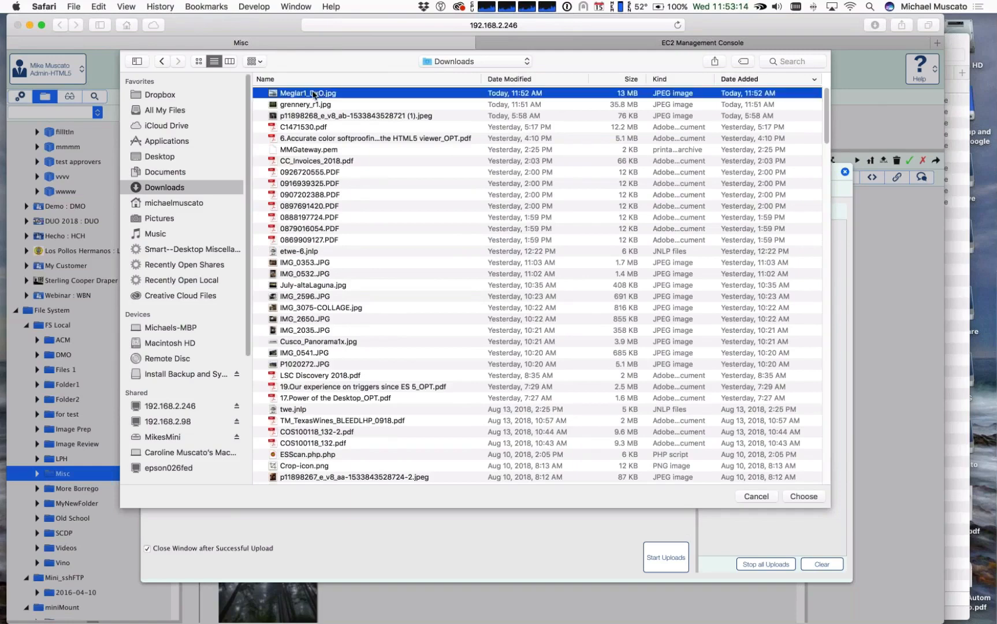
{"action": "double_click", "coordinate": [314, 94]}
{"action": "left_click", "coordinate": [667, 556]}
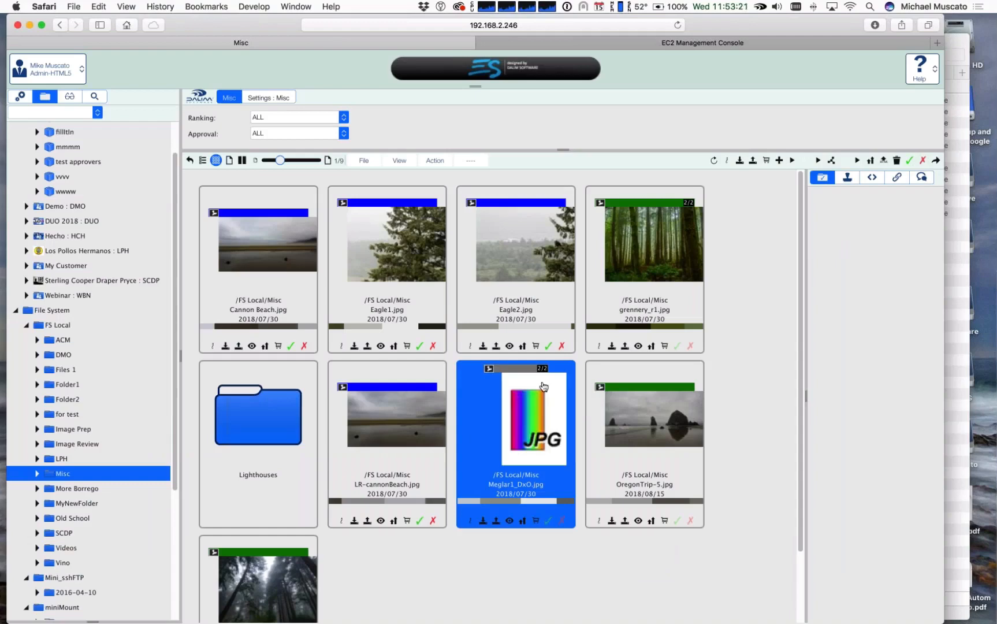
{"action": "scroll", "coordinate": [543, 386], "scroll_direction": "up", "scroll_amount": 5}
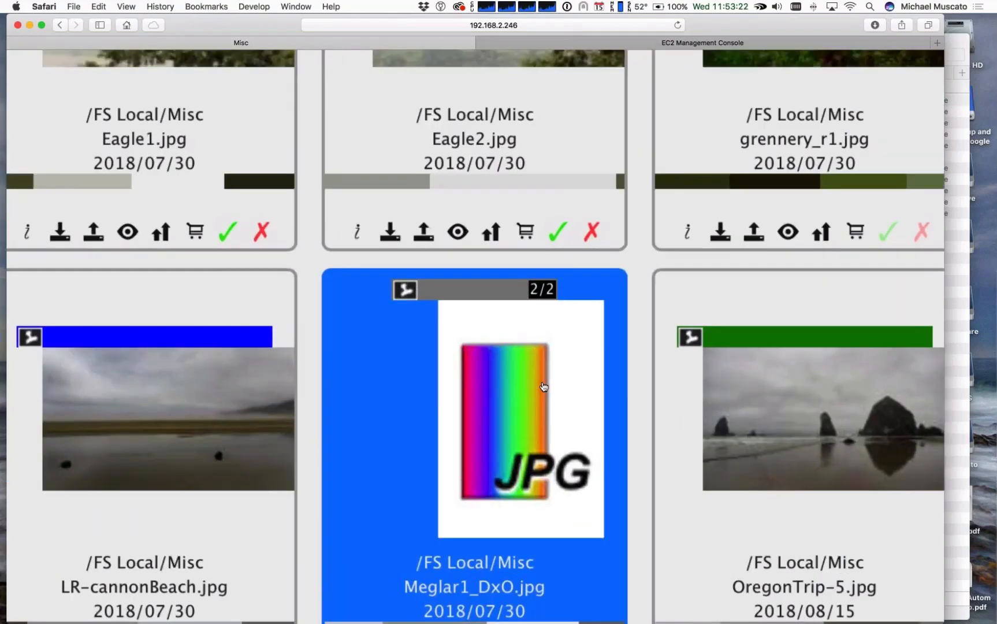
{"action": "scroll", "coordinate": [543, 386], "scroll_direction": "down", "scroll_amount": 5}
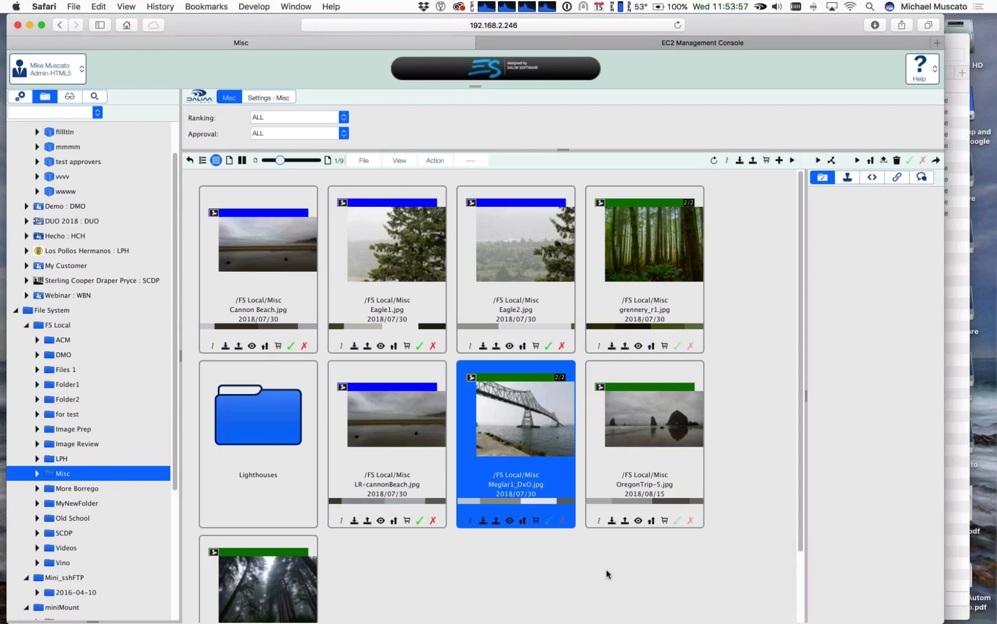
Step: Switch to the Aug ESFS webinar presentation in Keynote and play it from slide 6, the monthly Dalim webinar slide
{"action": "key", "text": "super+Tab"}
{"action": "key", "text": "super+Tab"}
{"action": "key", "text": "super+Tab"}
{"action": "key", "text": "super+Tab"}
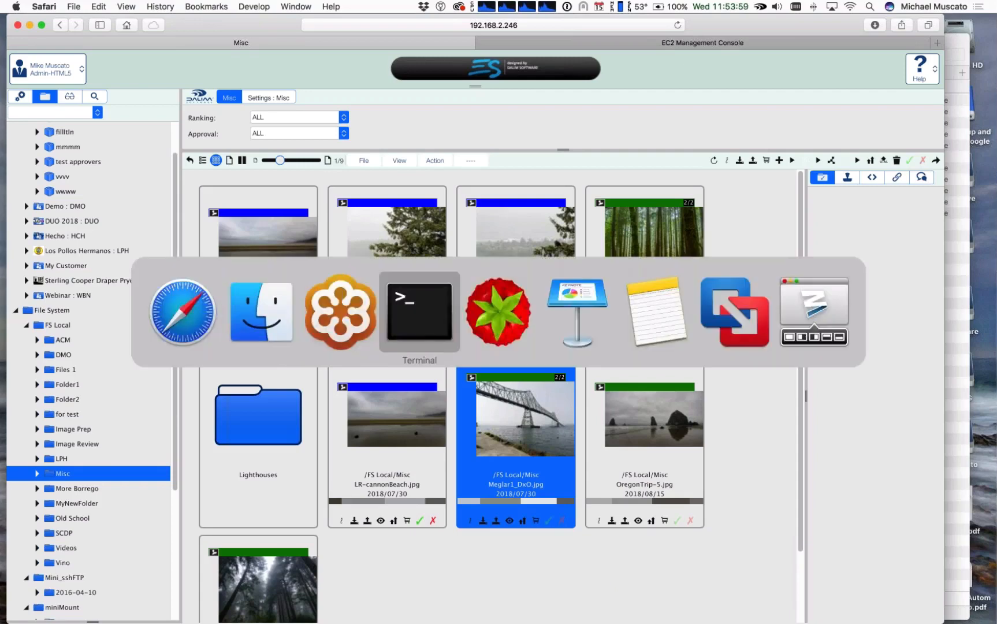
{"action": "key", "text": "super+Tab"}
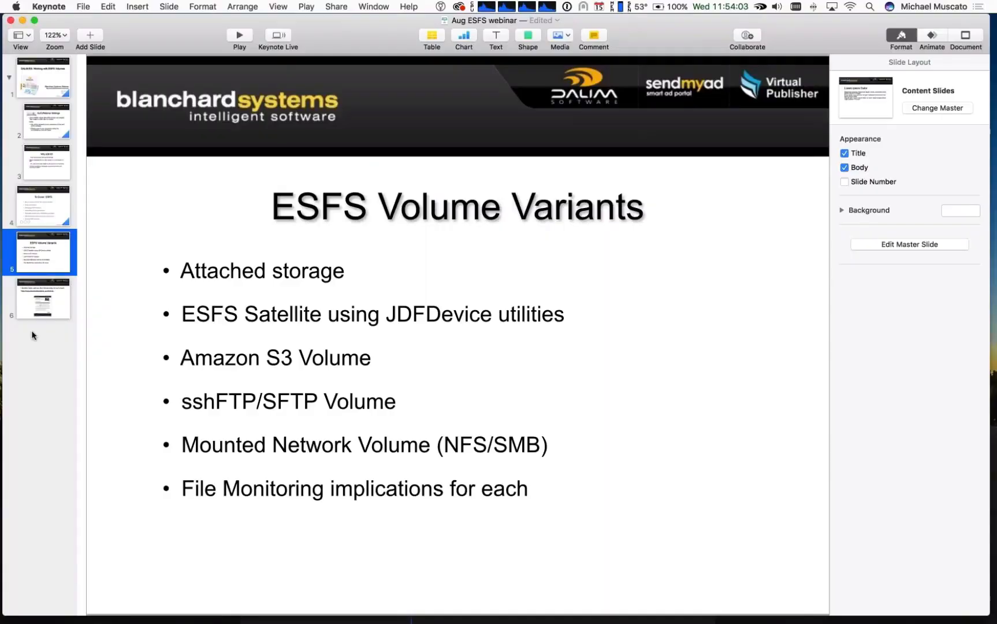
{"action": "key", "text": "Down"}
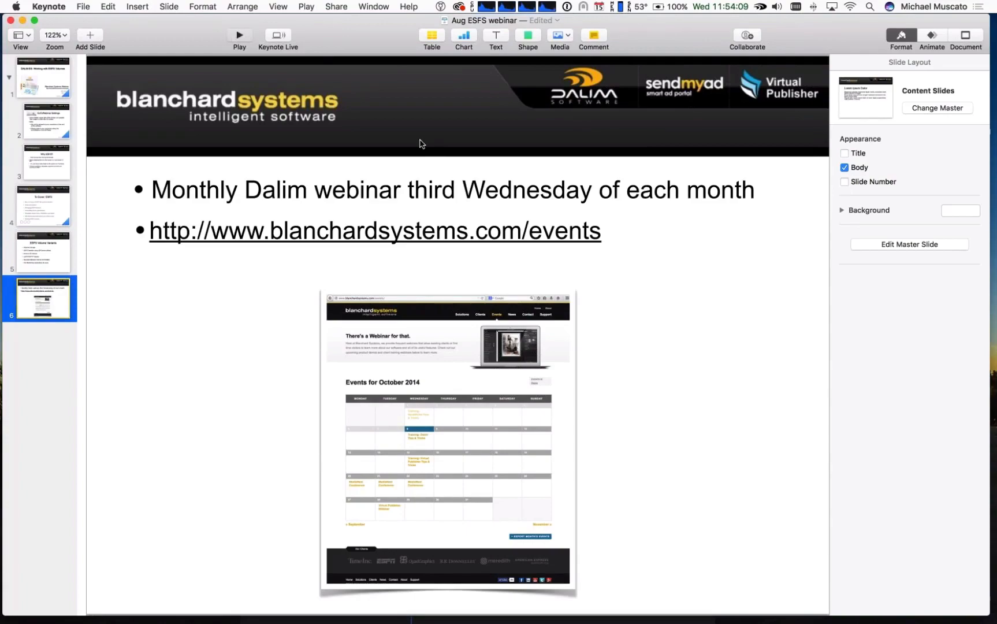
{"action": "key", "text": "alt+super+p"}
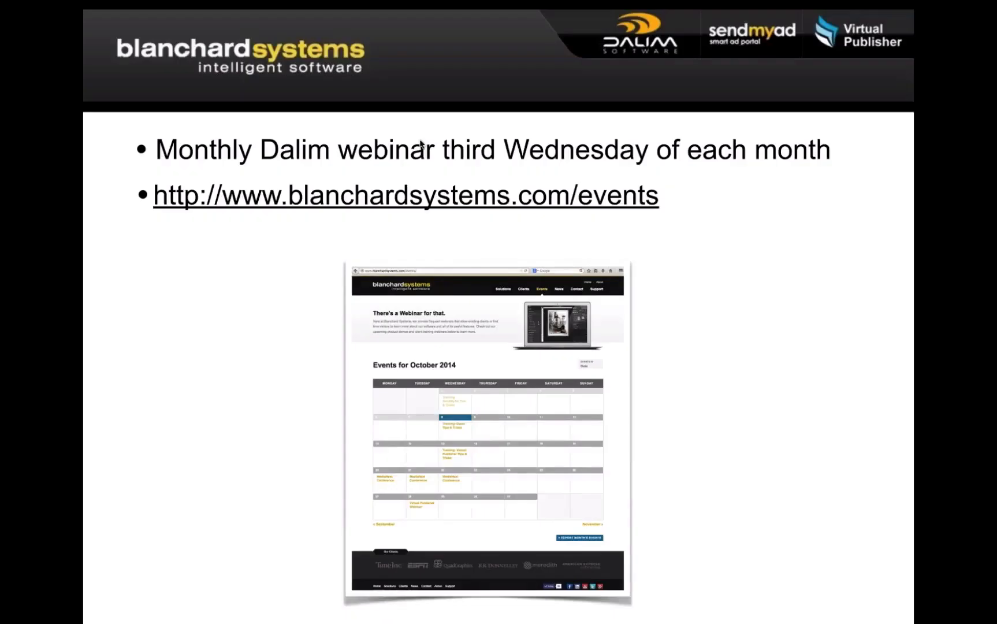